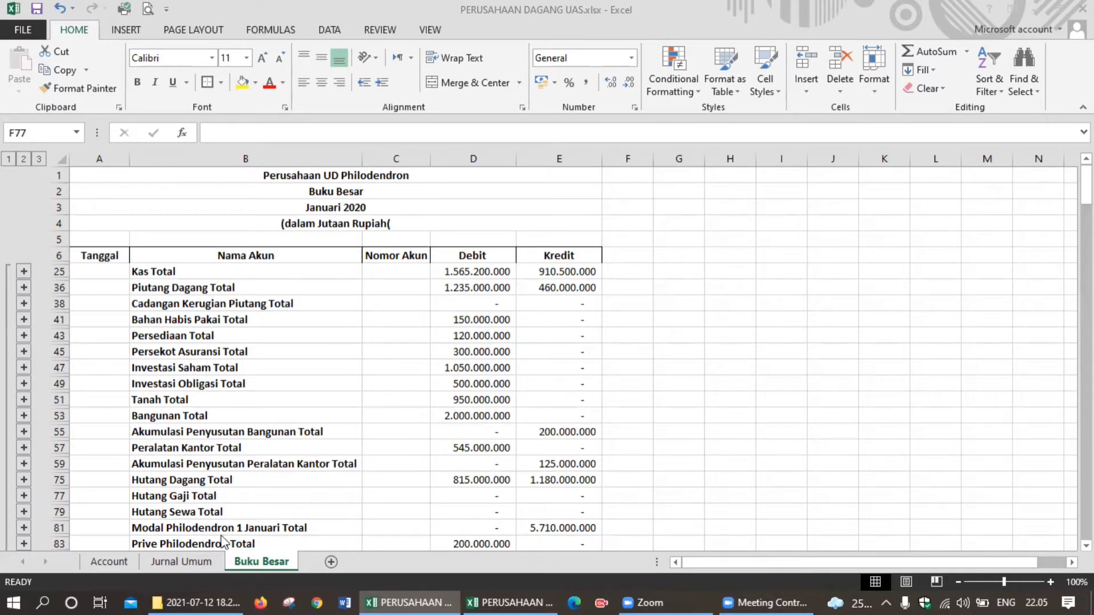
Create a copy of the Account sheet at the end of the workbook.
{"action": "left_click", "coordinate": [115, 567]}
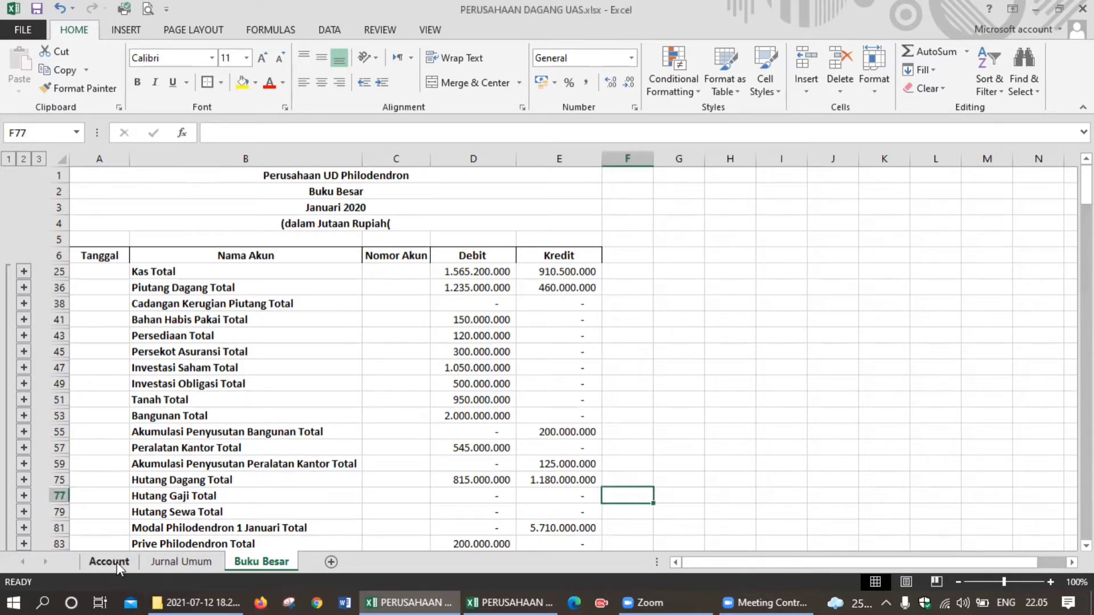
{"action": "left_click", "coordinate": [115, 567]}
{"action": "right_click", "coordinate": [117, 567]}
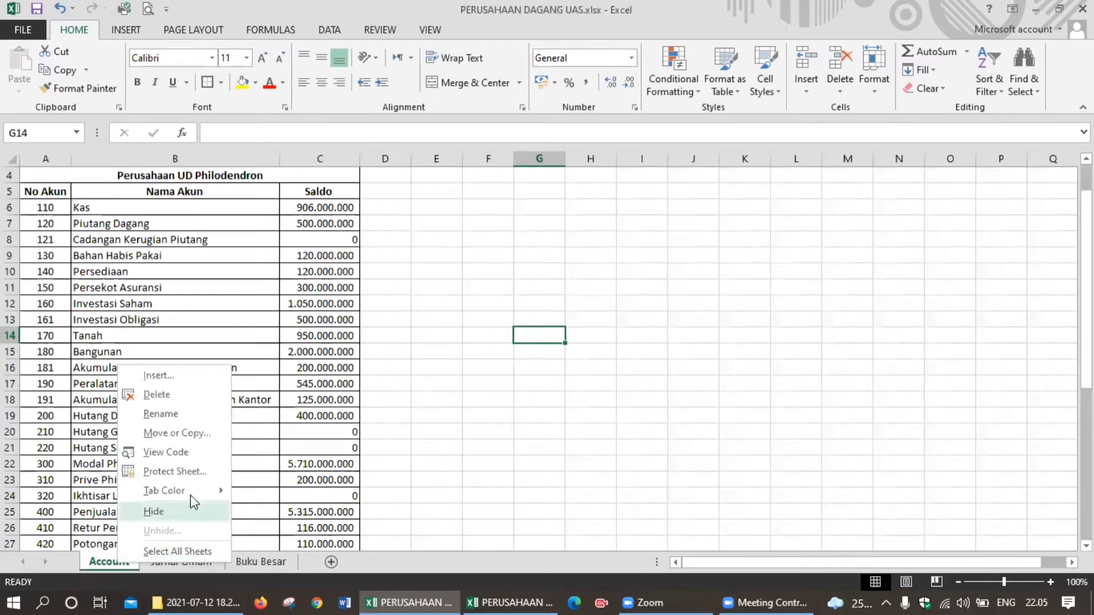
{"action": "left_click", "coordinate": [186, 439]}
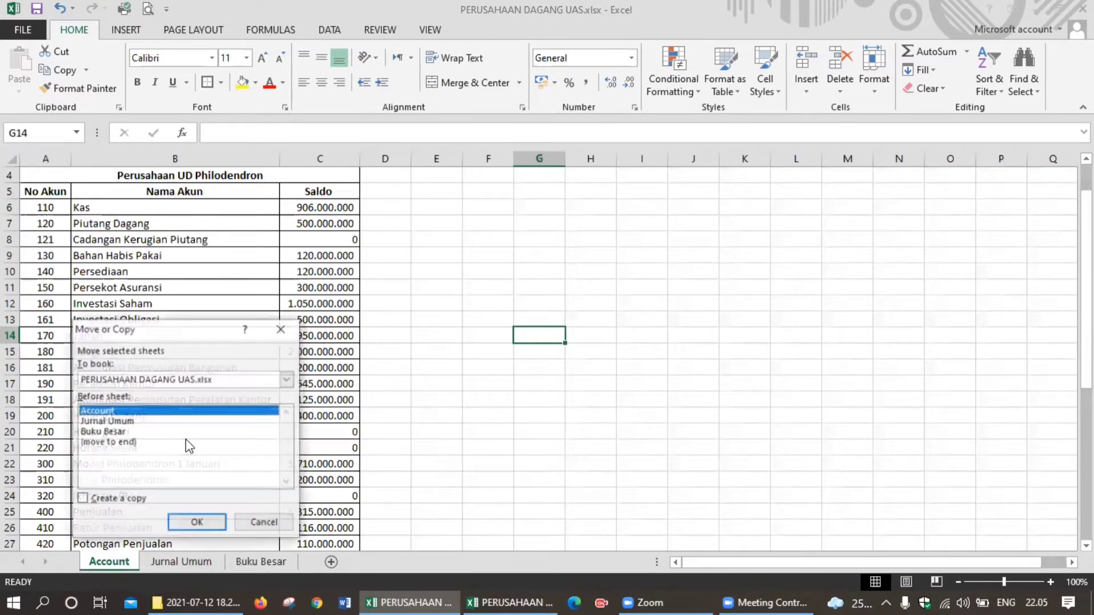
{"action": "left_click", "coordinate": [140, 441]}
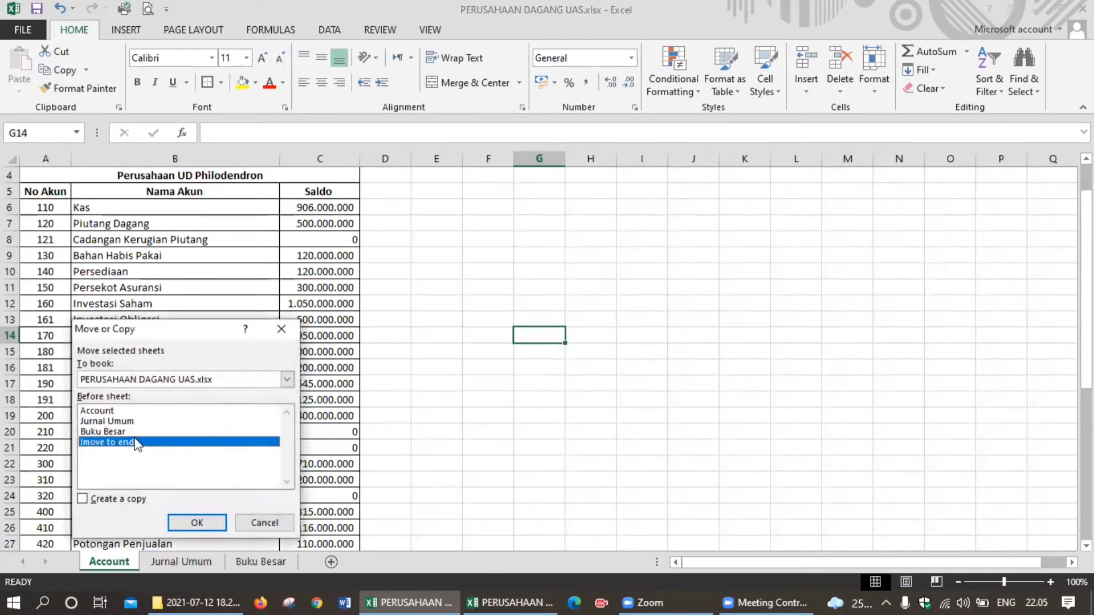
{"action": "left_click", "coordinate": [131, 500]}
{"action": "left_click", "coordinate": [198, 523]}
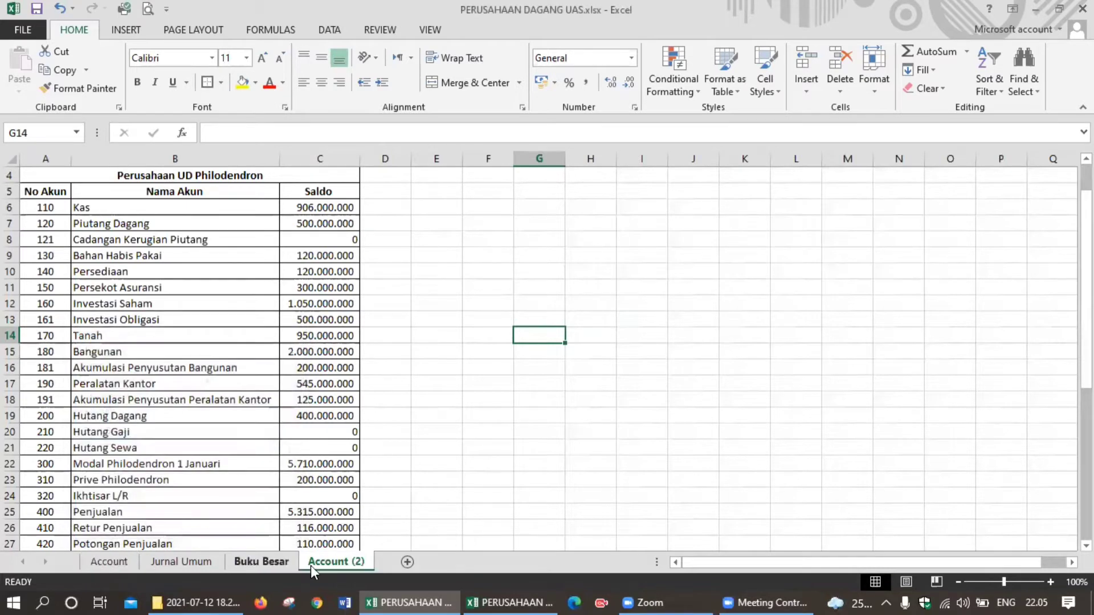
Rename the copied Account sheet as "Neraca Saldo".
{"action": "double_click", "coordinate": [344, 562]}
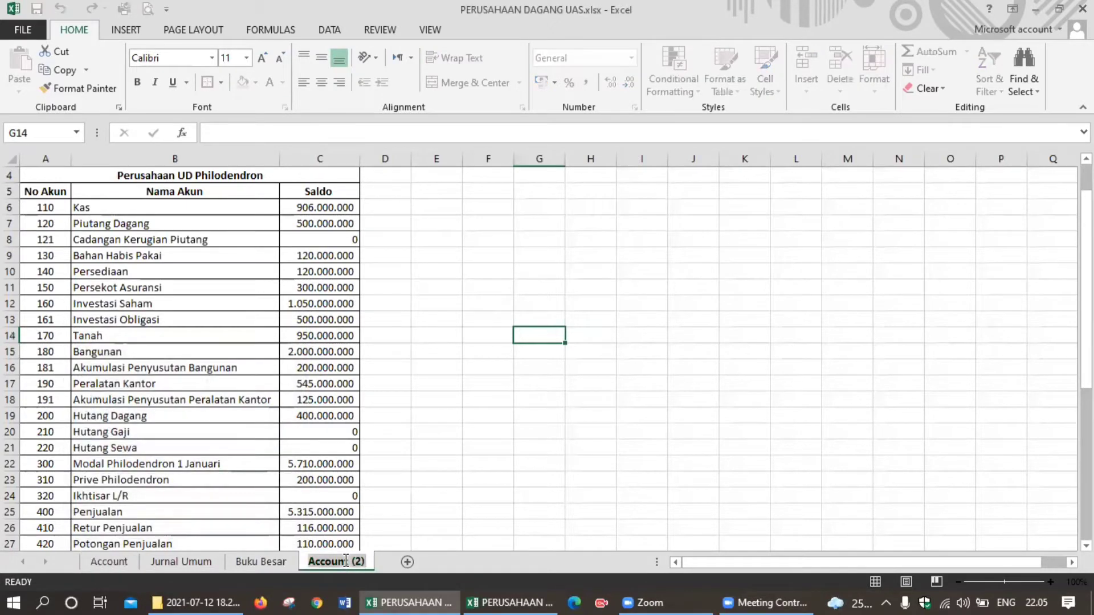
{"action": "key", "text": "BackSpace"}
{"action": "type", "text": "Neraca"}
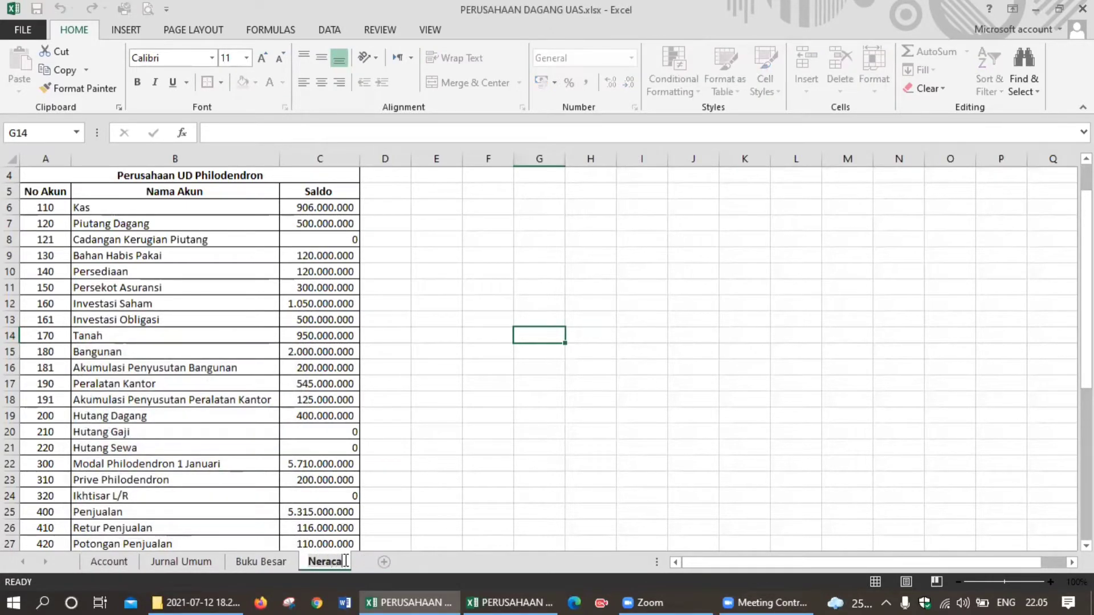
{"action": "type", "text": " Saldo"}
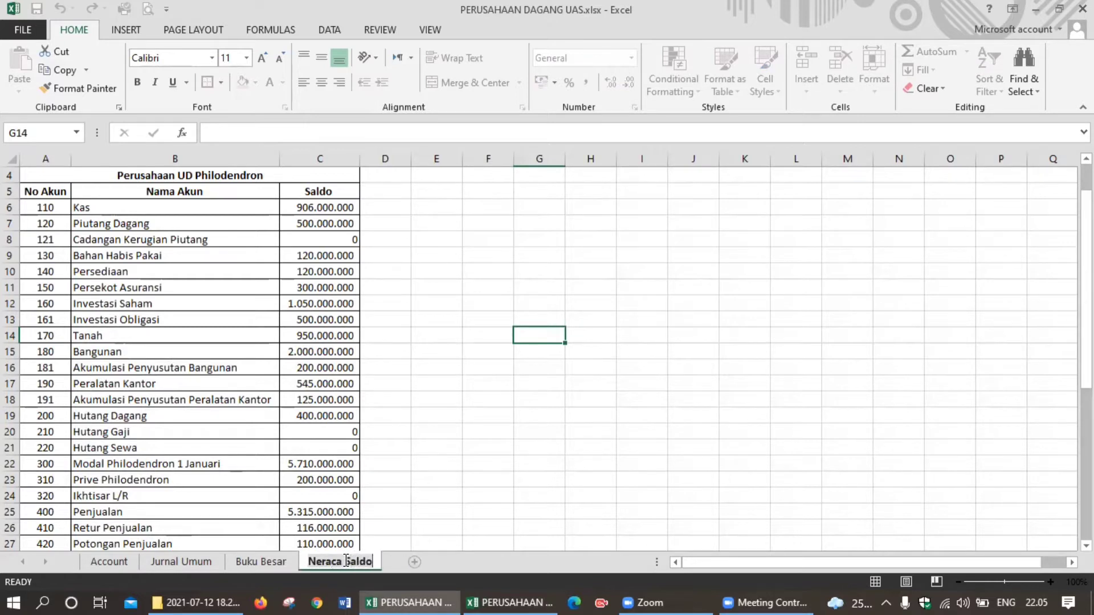
{"action": "key", "text": "Return"}
Replace the content of cell A1 with the title "Perusahaan UD Philodendron".
{"action": "scroll", "coordinate": [228, 341], "scroll_direction": "up", "scroll_amount": 1}
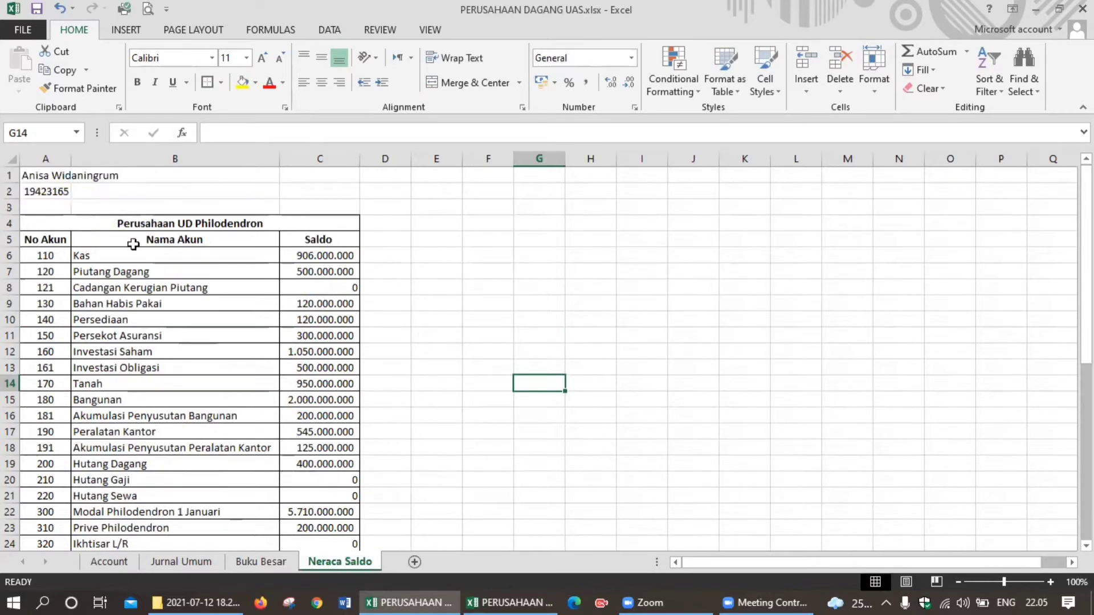
{"action": "left_click", "coordinate": [69, 180]}
{"action": "key", "text": "BackSpace"}
{"action": "type", "text": "P"}
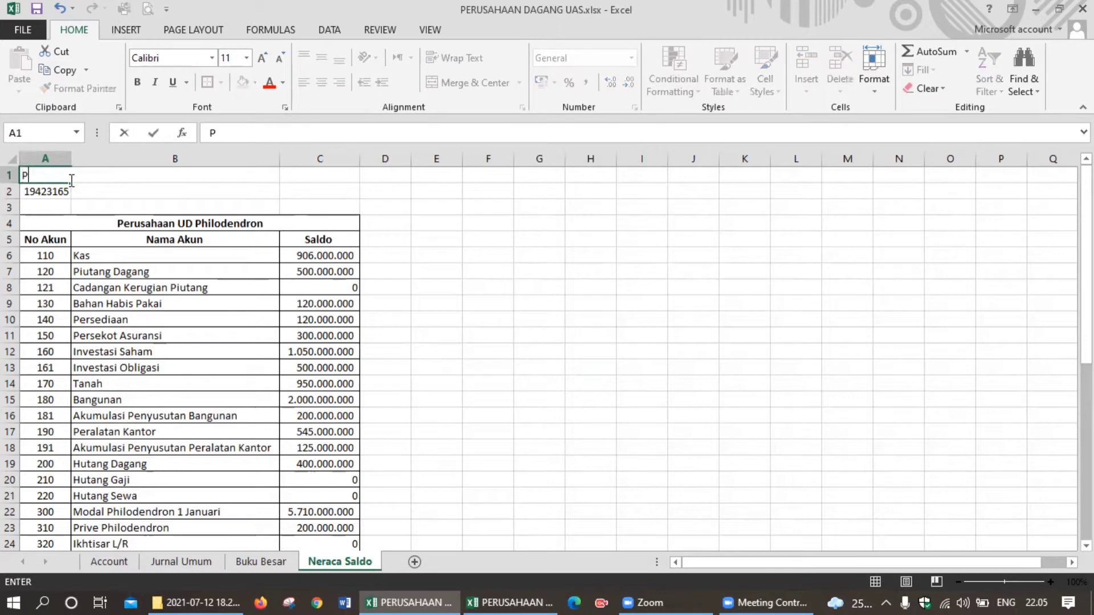
{"action": "type", "text": "erusahaan UD"}
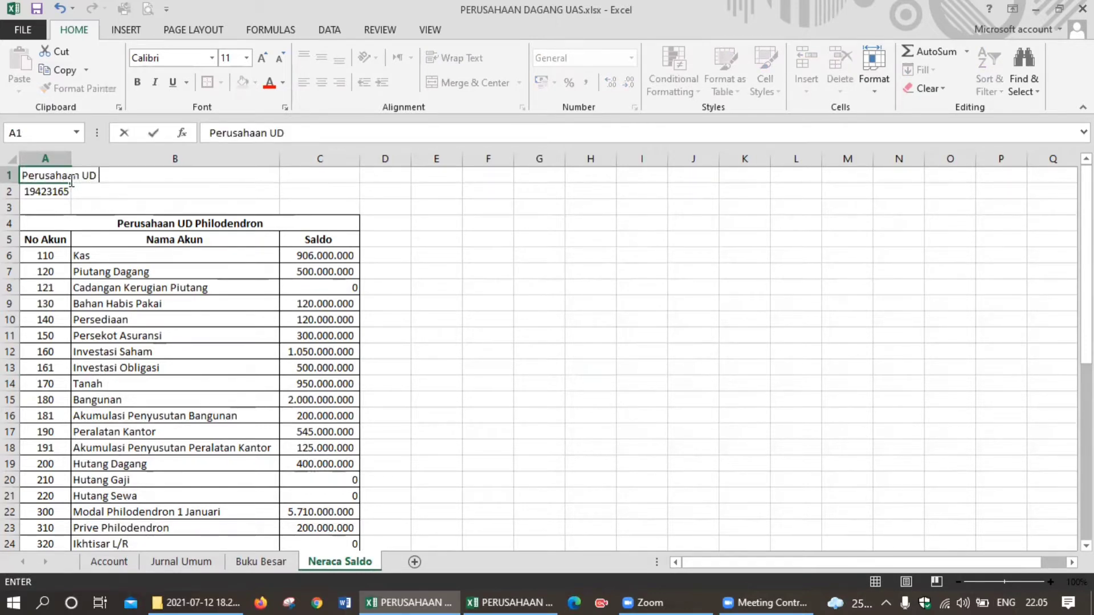
{"action": "type", "text": " Philodend"}
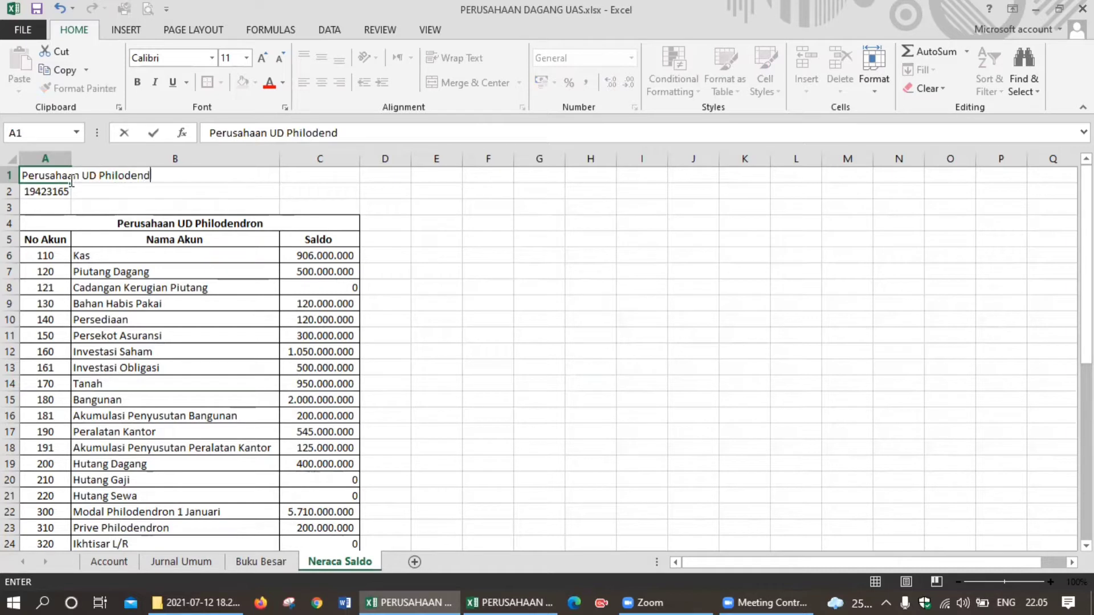
{"action": "type", "text": "ron"}
{"action": "key", "text": "Return"}
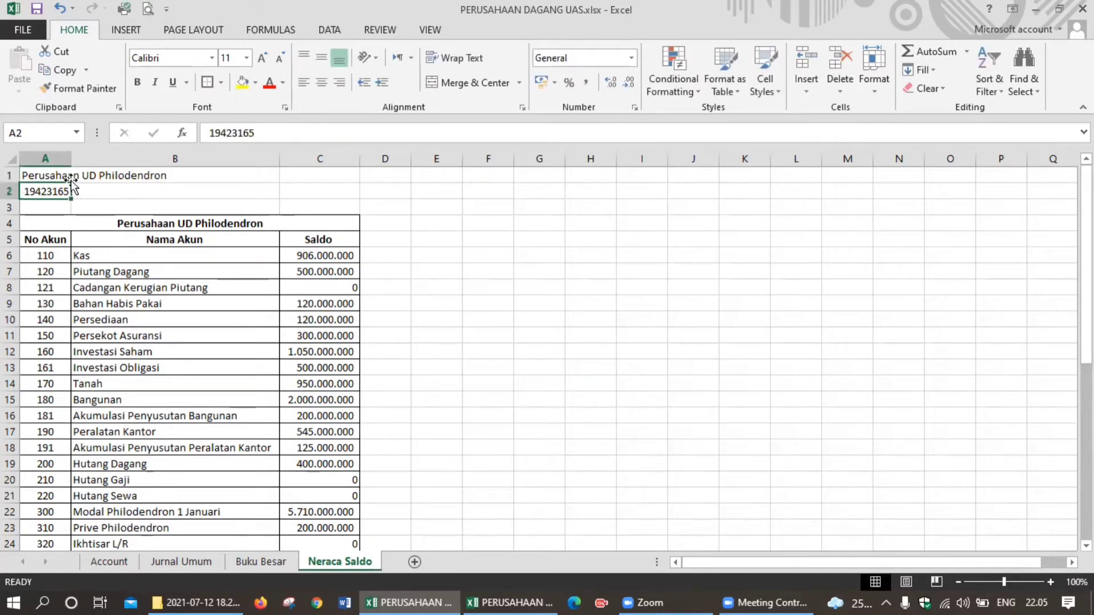
Enter "Neraca Saldo" in cell A2, replacing its content, and "Januari 2020" in cell A3.
{"action": "key", "text": "BackSpace"}
{"action": "type", "text": "Neraca"}
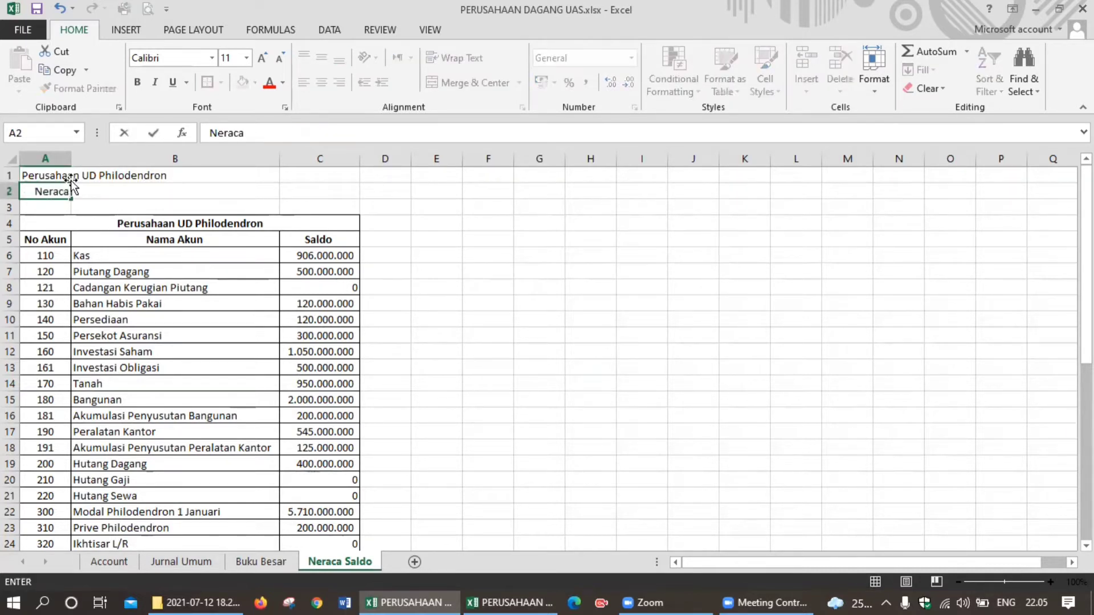
{"action": "type", "text": " Saldo"}
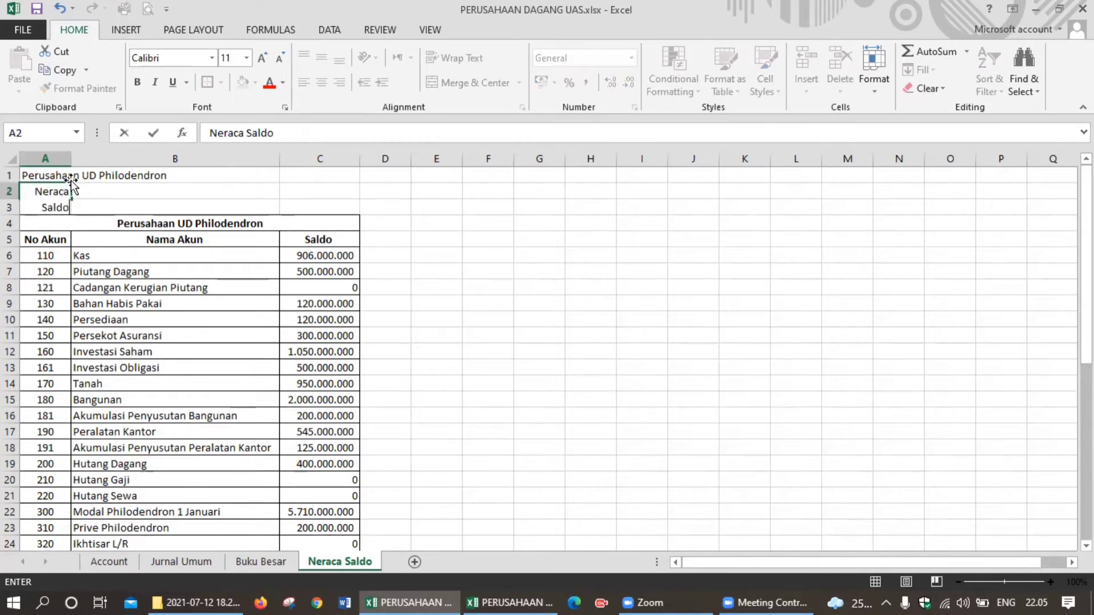
{"action": "key", "text": "Return"}
{"action": "type", "text": "Jan"}
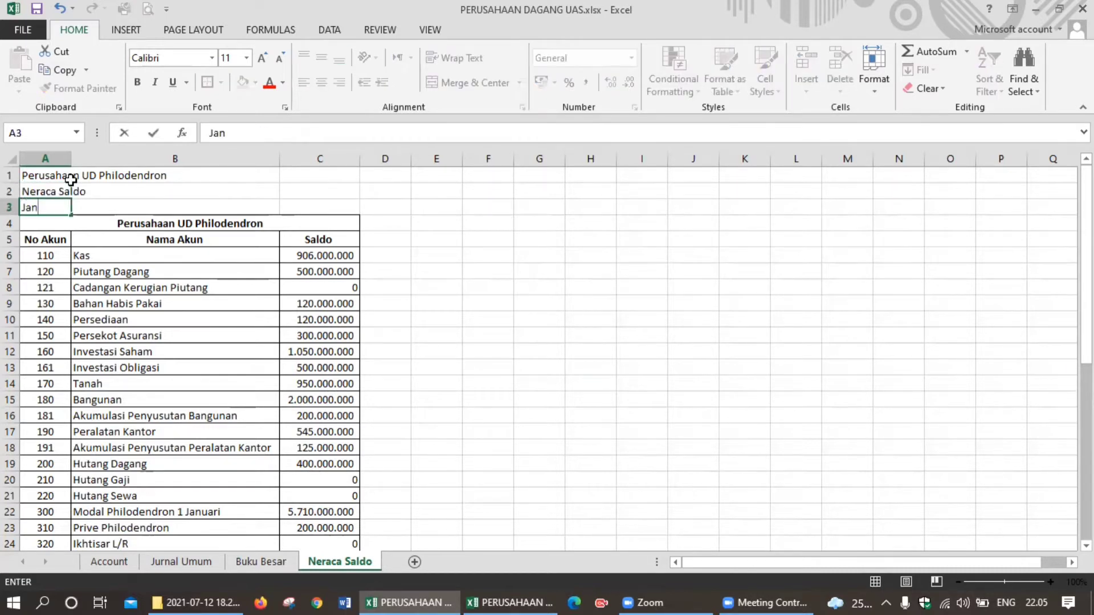
{"action": "type", "text": "uari 2020"}
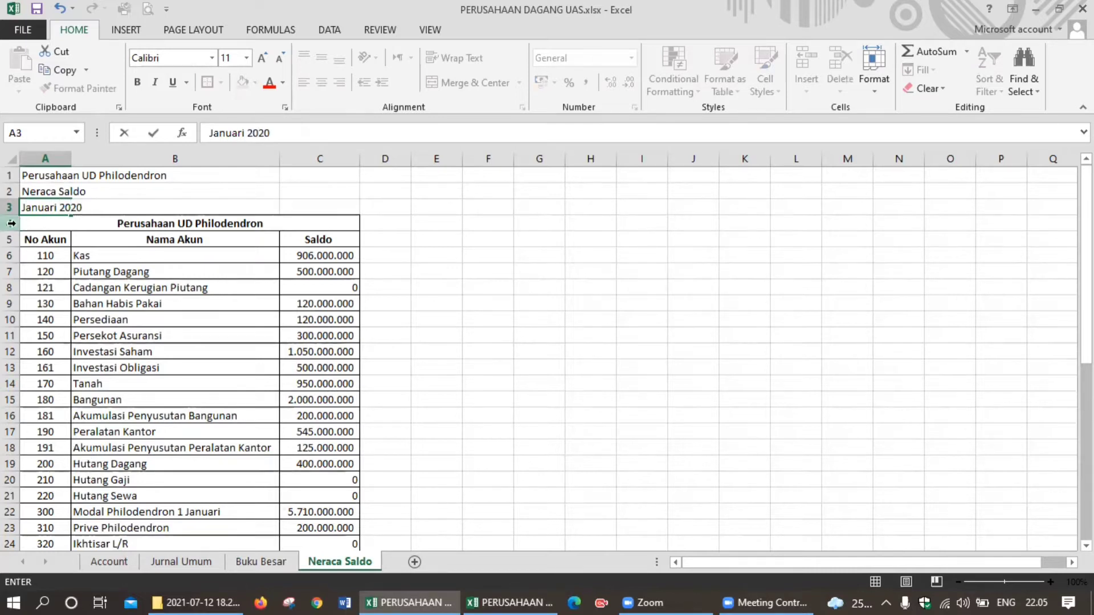
Delete the old company title row 4 and insert two blank rows above the table header.
{"action": "left_click", "coordinate": [9, 224]}
{"action": "right_click", "coordinate": [12, 225]}
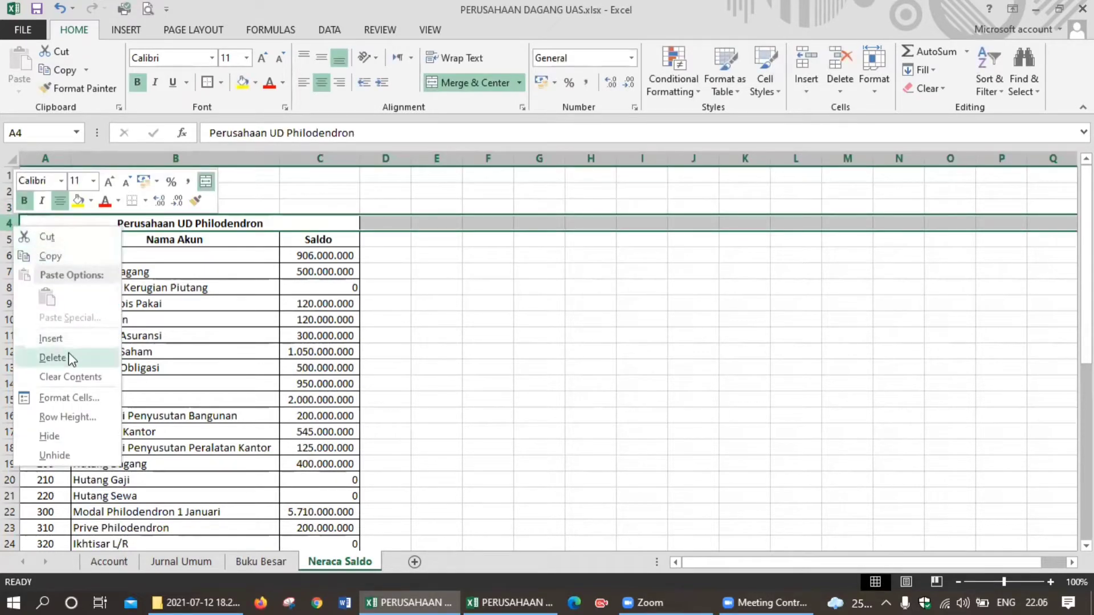
{"action": "left_click", "coordinate": [52, 357]}
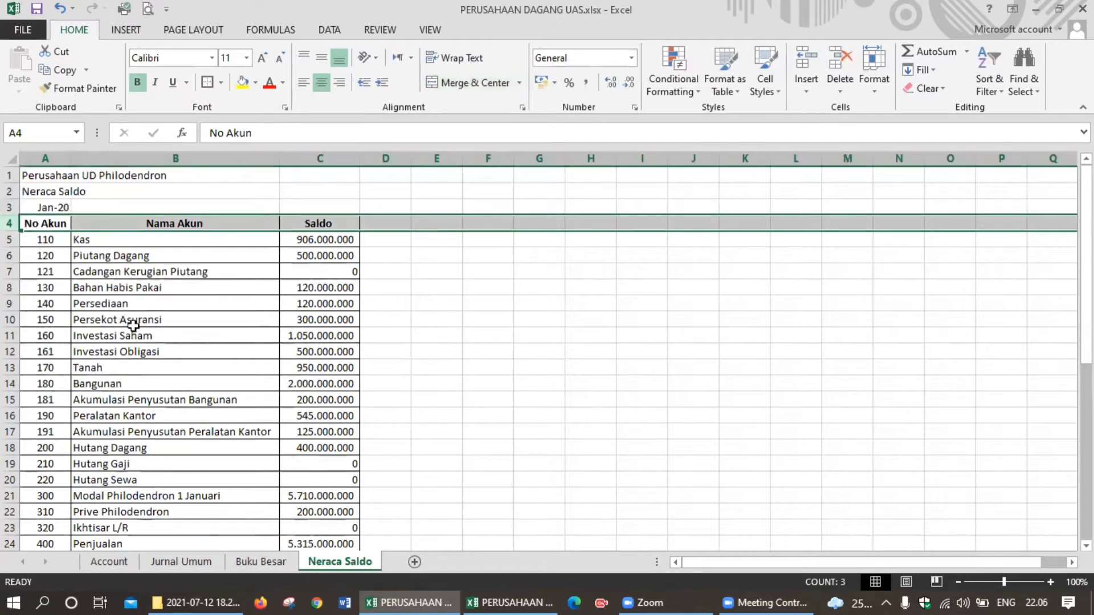
{"action": "right_click", "coordinate": [11, 224]}
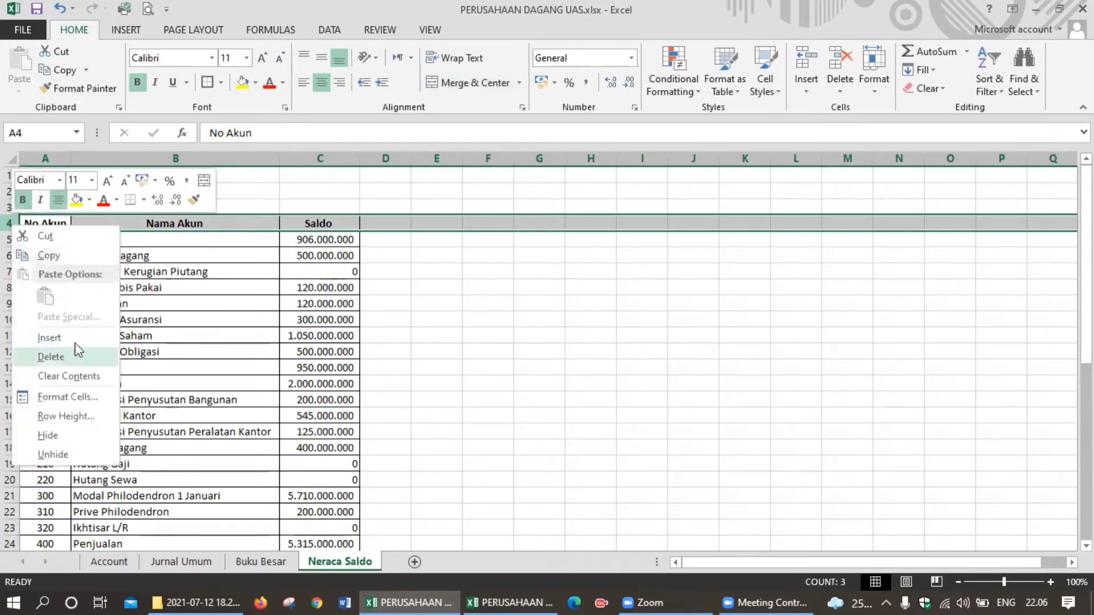
{"action": "left_click", "coordinate": [57, 339]}
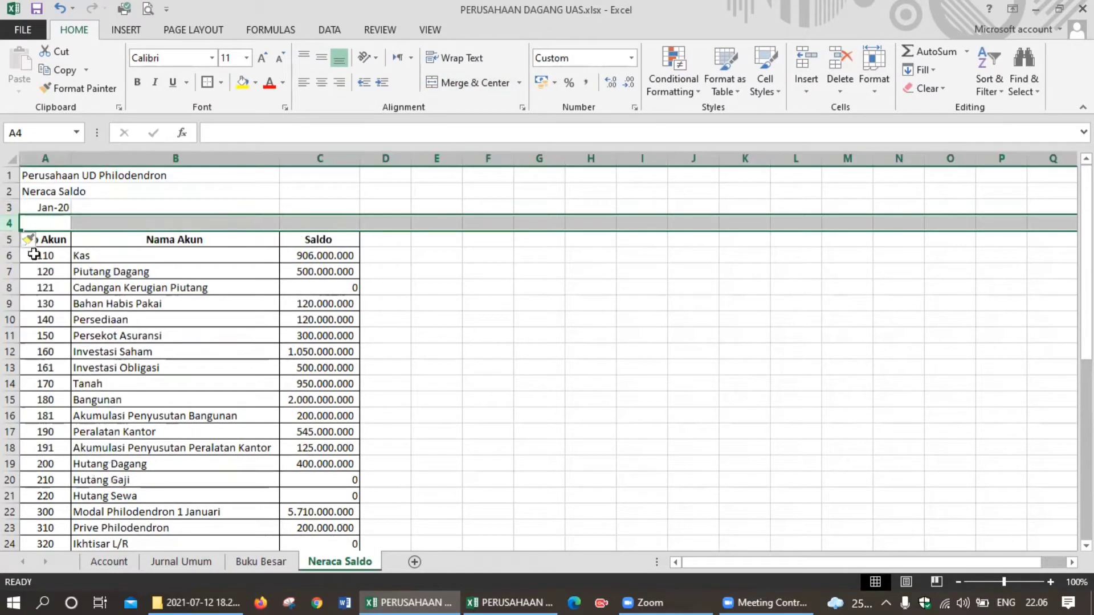
{"action": "right_click", "coordinate": [11, 225]}
{"action": "left_click", "coordinate": [46, 339]}
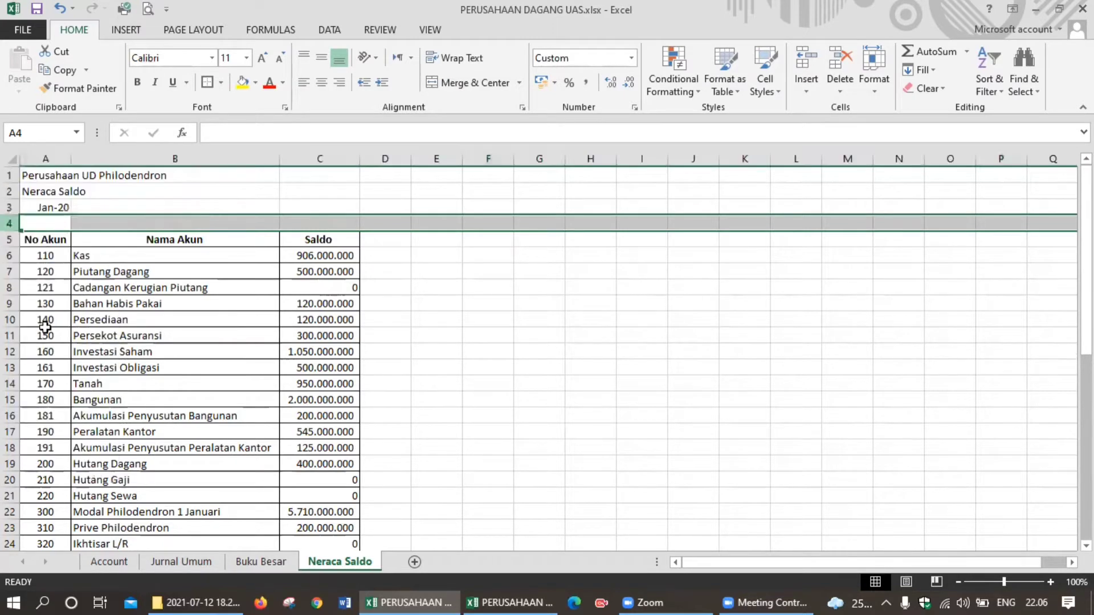
Enter the unit note "(dalam Jutaan Rupiah)" in cell A4.
{"action": "left_click", "coordinate": [42, 222]}
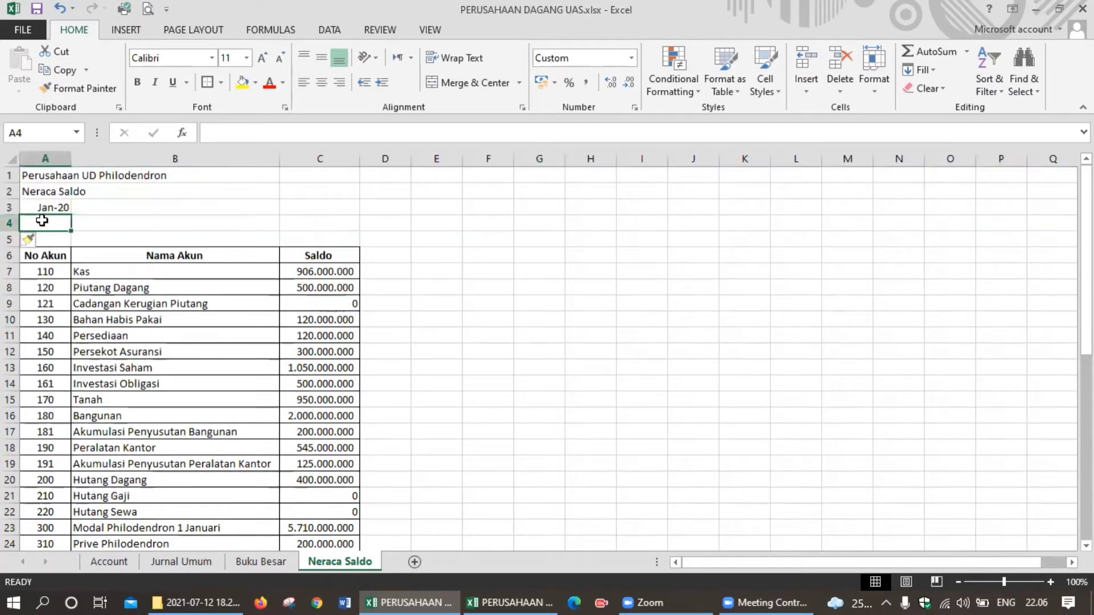
{"action": "type", "text": "(d"}
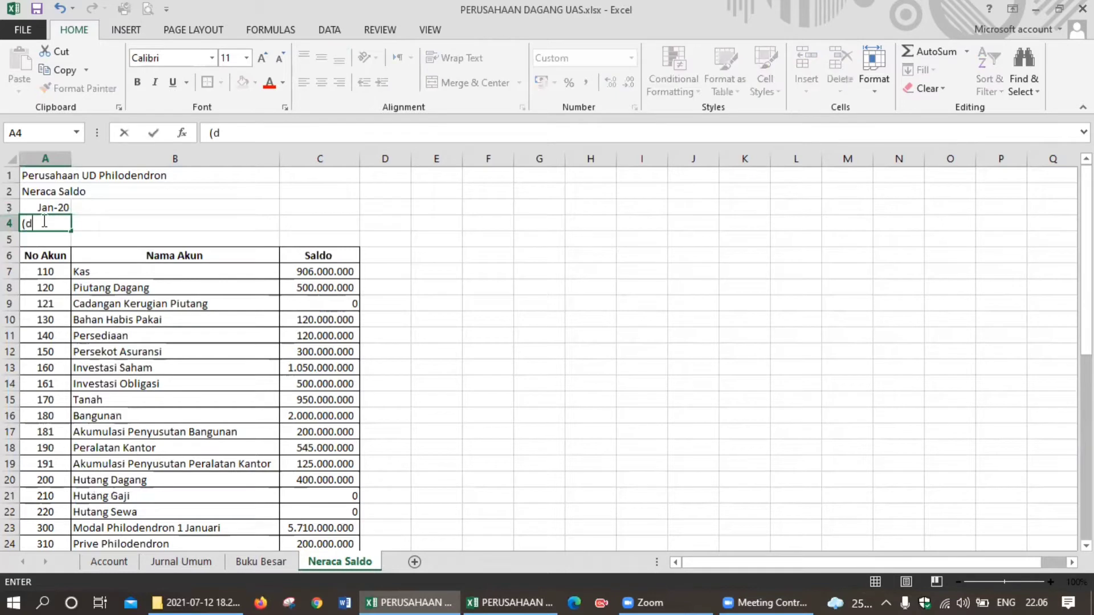
{"action": "type", "text": "alam Jutaan Rupiah"}
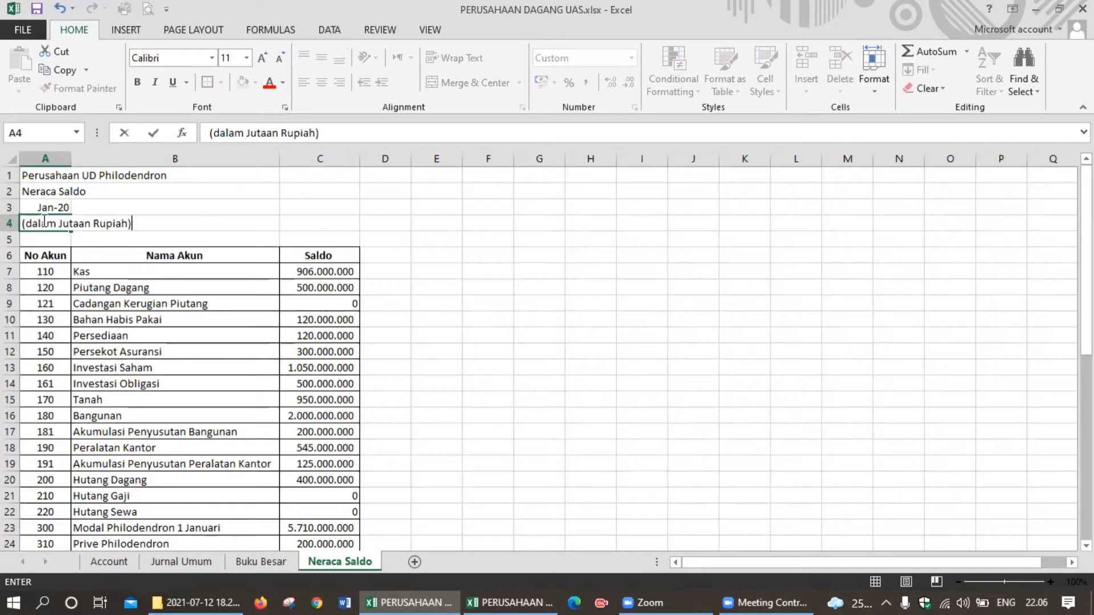
{"action": "key", "text": "Return"}
Left-align the four title lines in A1:A4.
{"action": "left_click_drag", "start_coordinate": [47, 175], "coordinate": [68, 225]}
{"action": "left_click", "coordinate": [304, 84]}
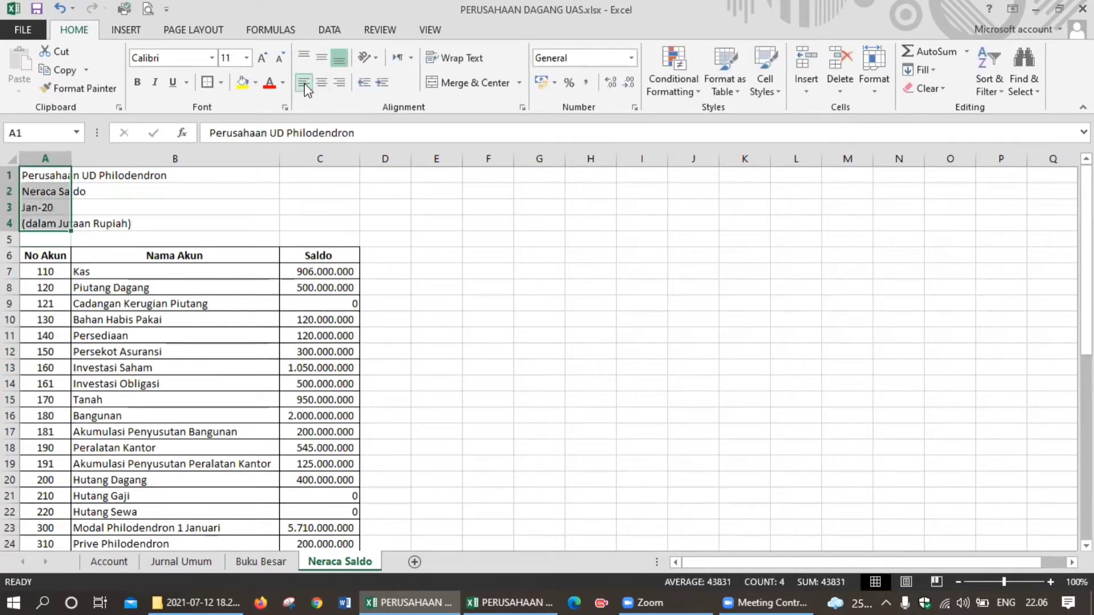
{"action": "left_click", "coordinate": [254, 214]}
Delete the whole Saldo column C from the Neraca Saldo sheet.
{"action": "left_click_drag", "start_coordinate": [307, 253], "coordinate": [342, 447]}
{"action": "left_click", "coordinate": [327, 157]}
{"action": "right_click", "coordinate": [327, 159]}
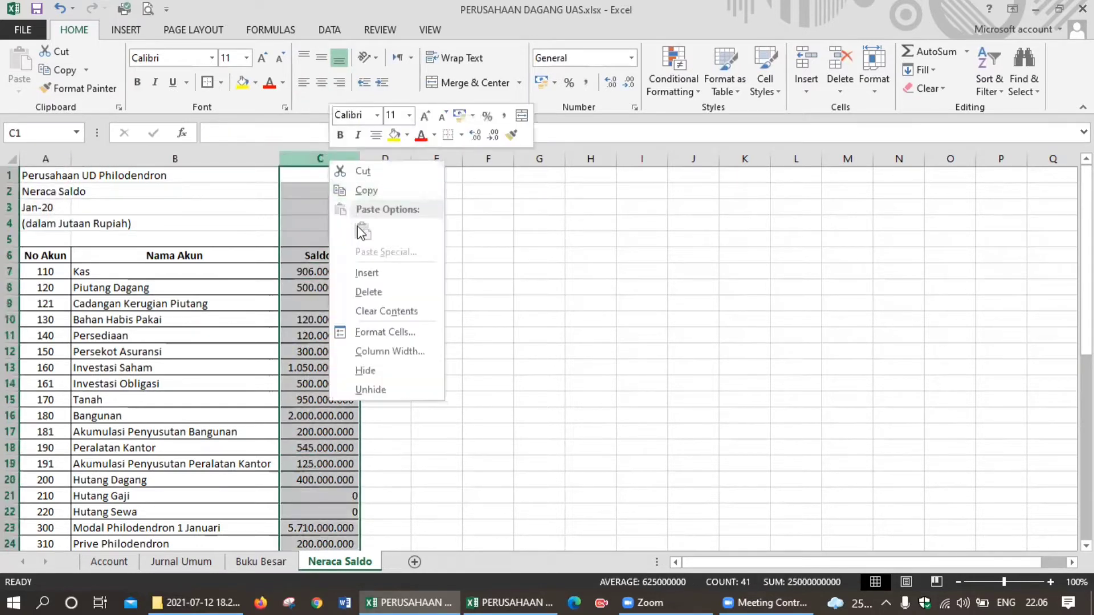
{"action": "left_click", "coordinate": [374, 284]}
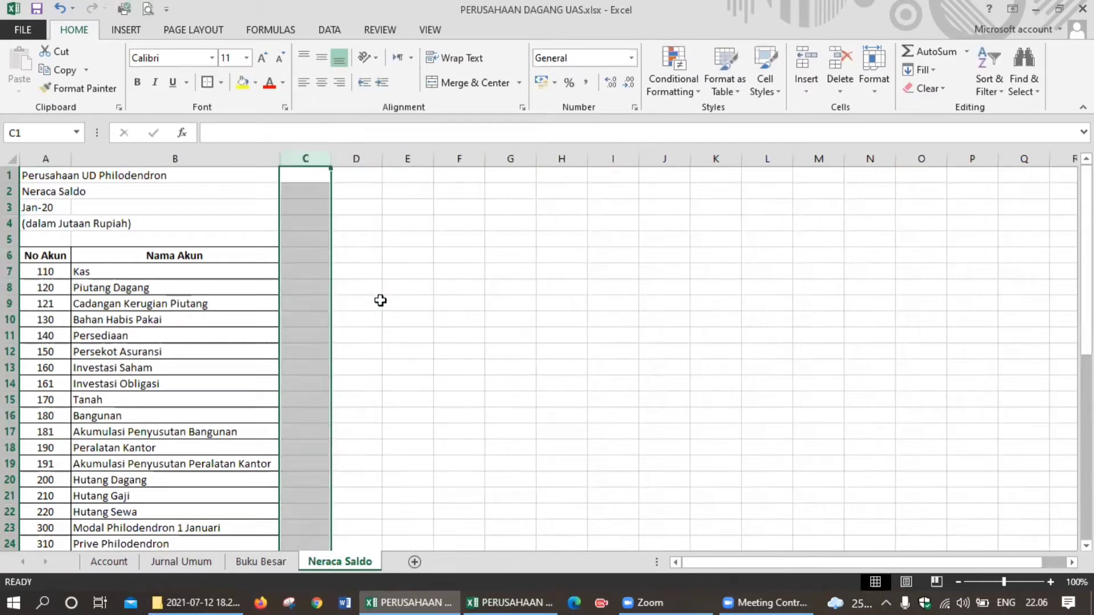
{"action": "left_click", "coordinate": [364, 284]}
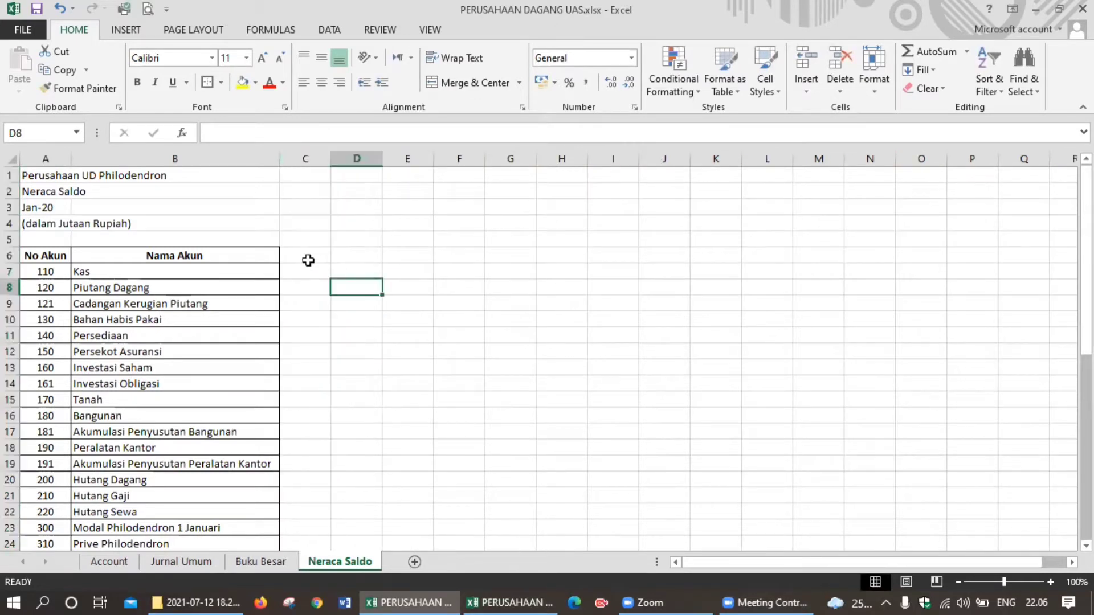
Enter the heading "Transaksi" in C6, with the subheadings "Debit" in C7 and "Kredit" in D7.
{"action": "left_click", "coordinate": [304, 255]}
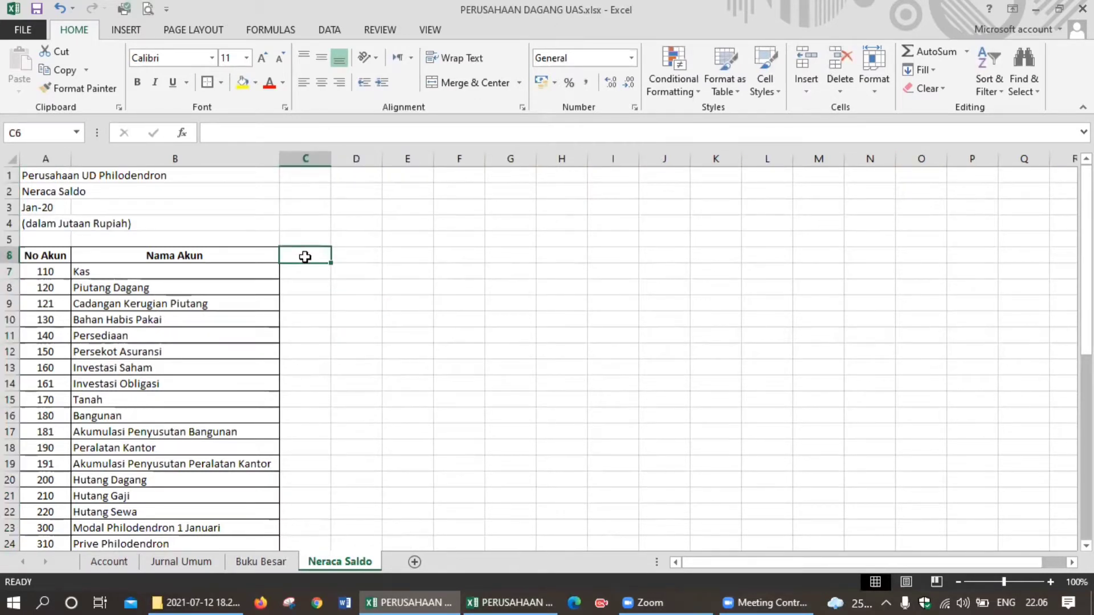
{"action": "type", "text": "Transaks"}
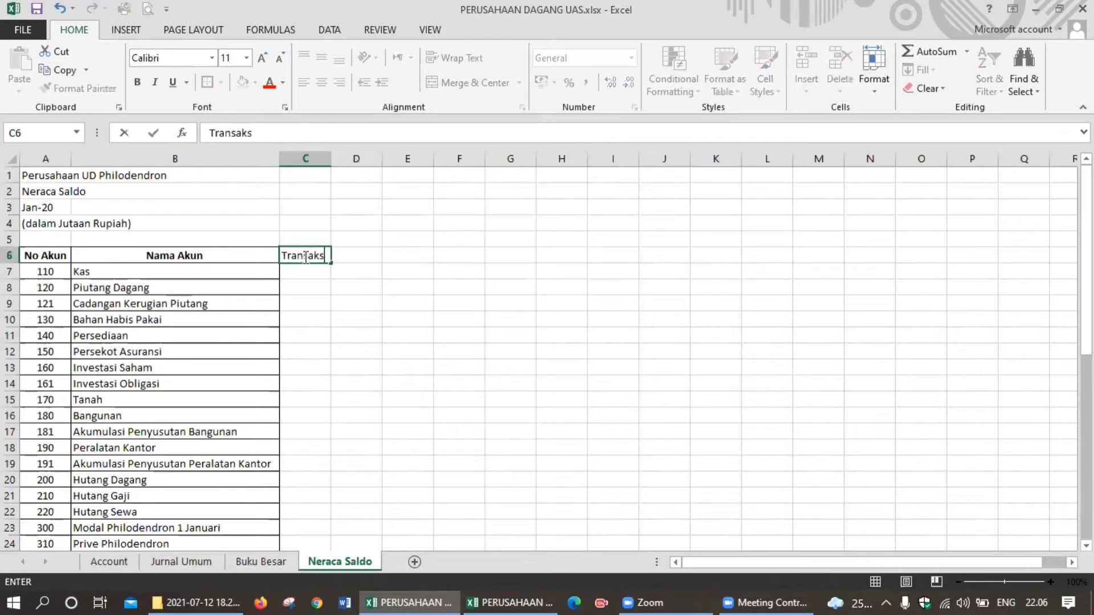
{"action": "type", "text": "i"}
{"action": "key", "text": "Return"}
{"action": "type", "text": "De"}
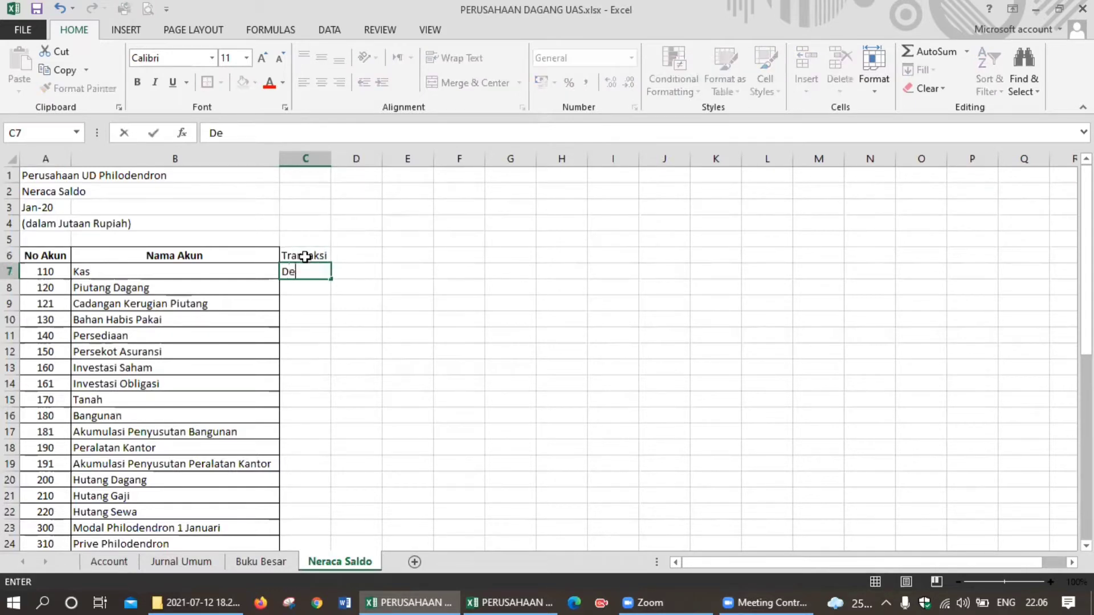
{"action": "type", "text": "bit"}
{"action": "key", "text": "Tab"}
{"action": "type", "text": "Kred"}
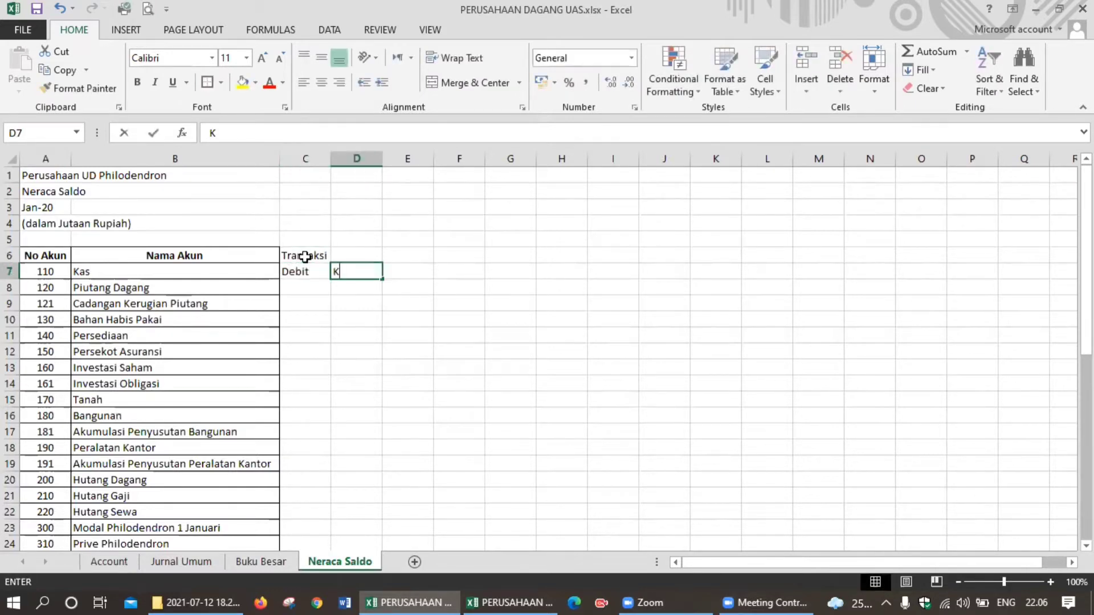
Insert a blank row 7 between the table header and the Kas row.
{"action": "left_click", "coordinate": [10, 274]}
{"action": "right_click", "coordinate": [11, 273]}
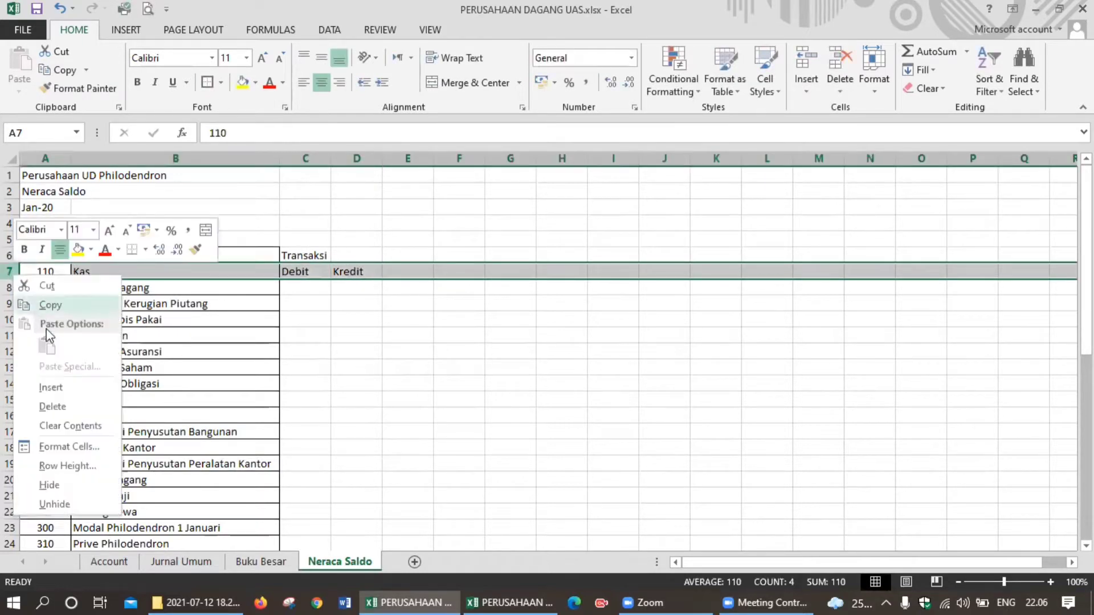
{"action": "left_click", "coordinate": [65, 393]}
{"action": "left_click", "coordinate": [308, 286]}
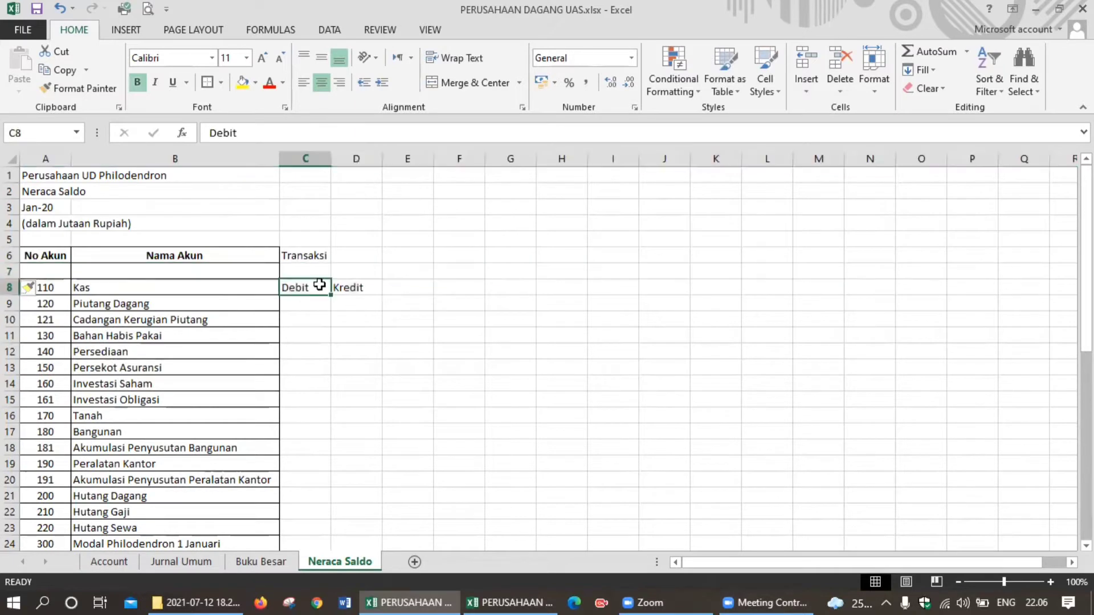
Move the Debit and Kredit subheadings to C7:D7 and add the heading "Saldo" in E6 with "Debit" in E7 and "Kredit" in F7.
{"action": "left_click_drag", "start_coordinate": [340, 284], "coordinate": [412, 262]}
{"action": "left_click", "coordinate": [411, 257]}
{"action": "type", "text": "Saldo"}
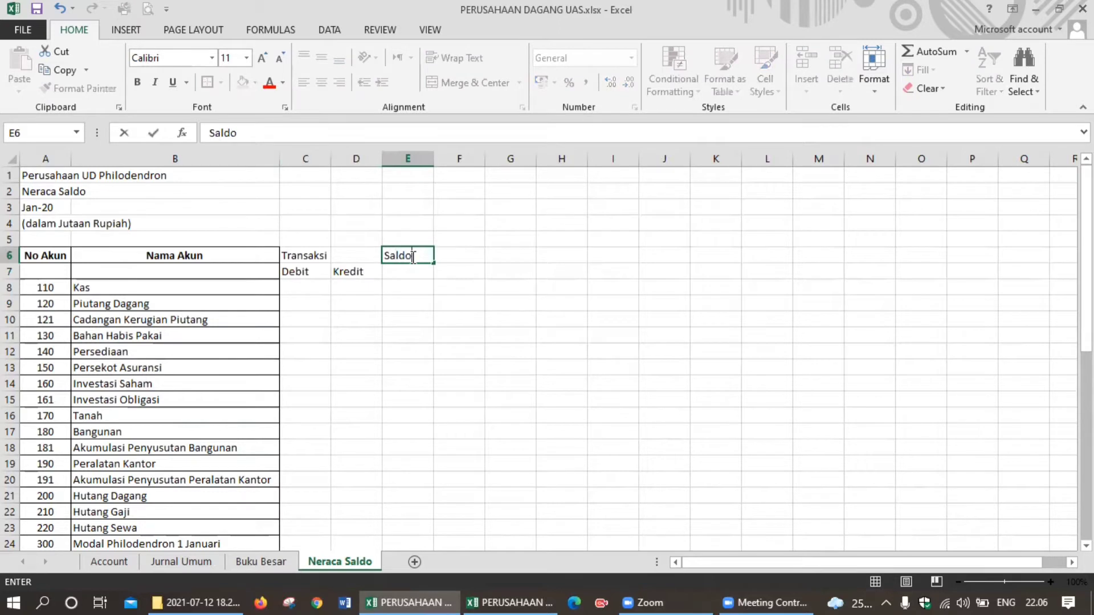
{"action": "key", "text": "Return"}
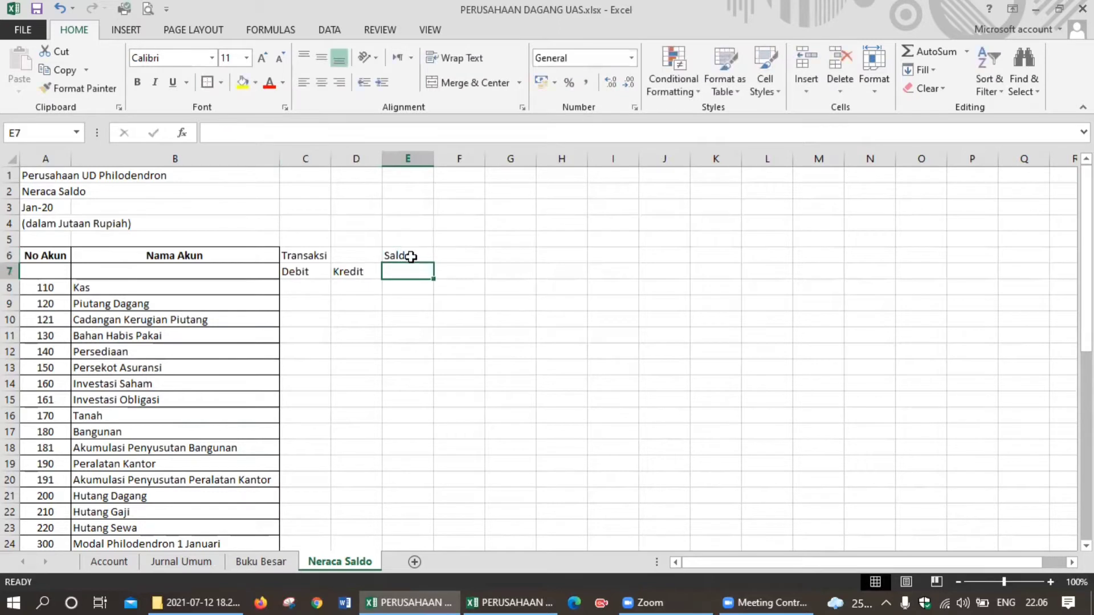
{"action": "type", "text": "Debit"}
{"action": "key", "text": "Tab"}
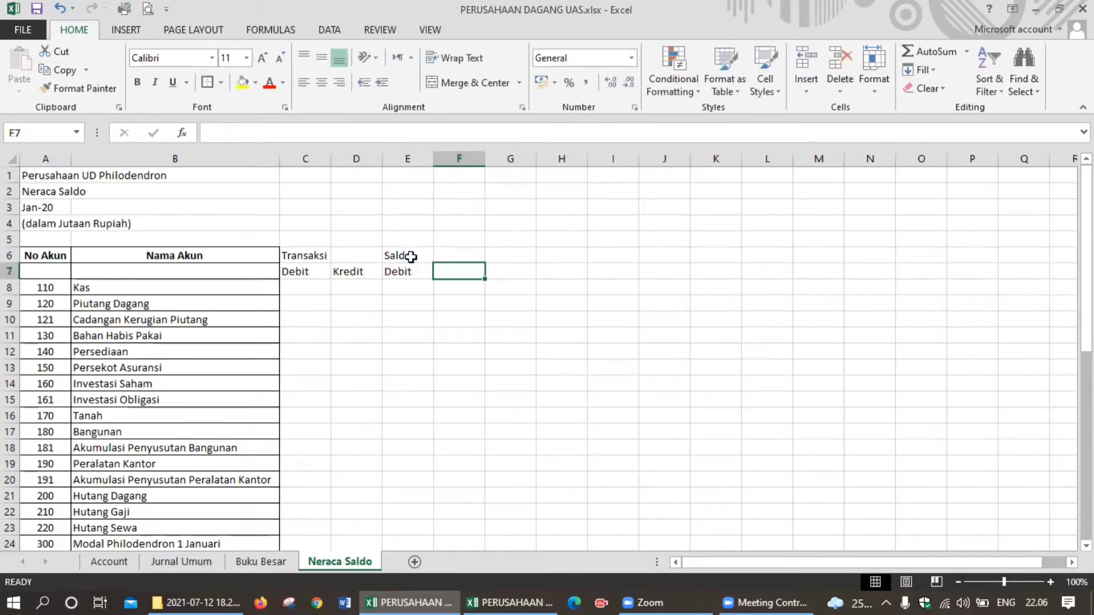
{"action": "type", "text": "Kredit"}
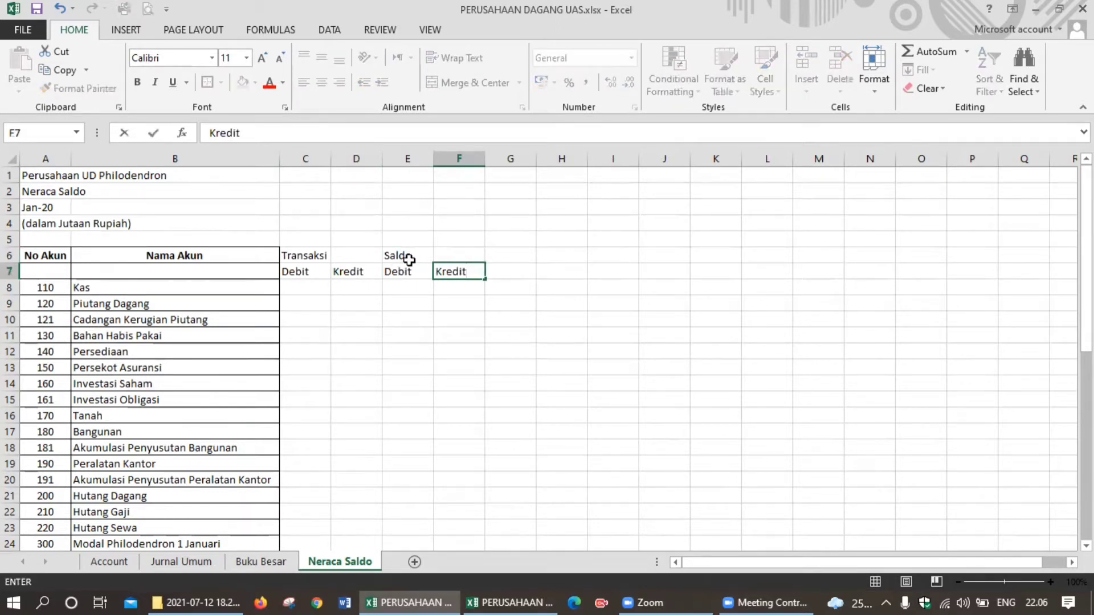
Merge and center the Transaksi heading across C6:D6 and the Saldo heading across E6:F6.
{"action": "left_click_drag", "start_coordinate": [319, 255], "coordinate": [354, 255]}
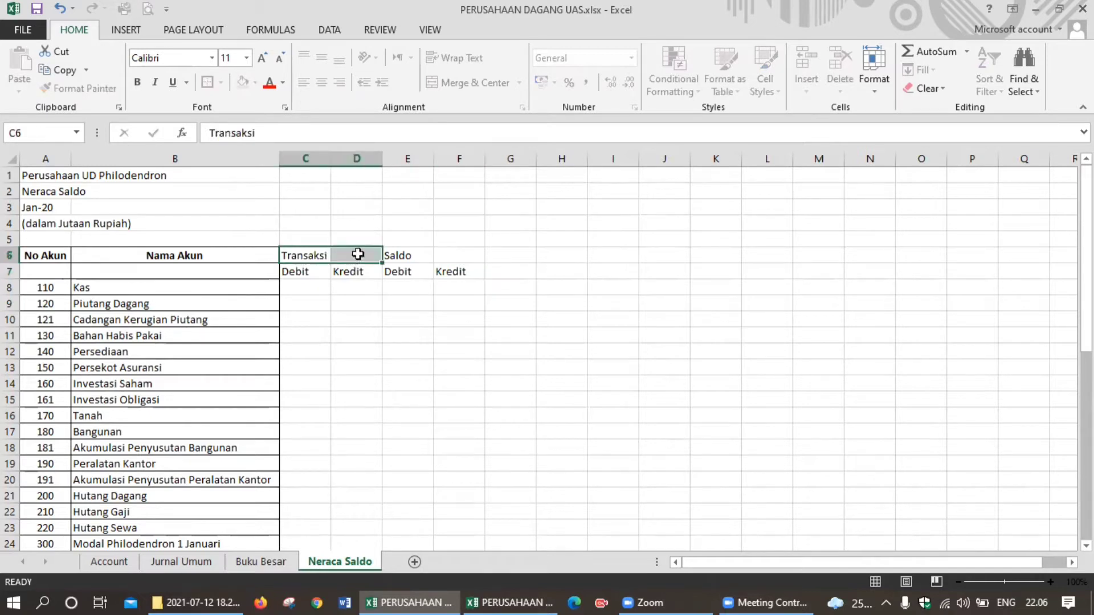
{"action": "left_click", "coordinate": [493, 83]}
{"action": "left_click", "coordinate": [423, 253]}
{"action": "left_click_drag", "start_coordinate": [423, 252], "coordinate": [461, 256]}
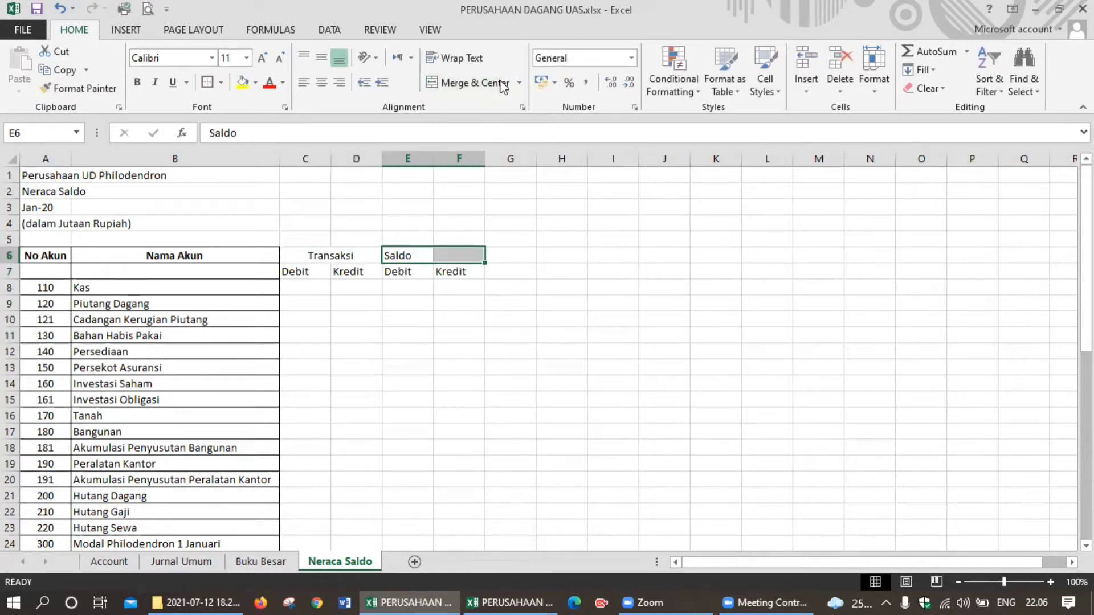
{"action": "left_click", "coordinate": [502, 86]}
Merge the No Akun header over A6:A7 and the Nama Akun header over B6:B7.
{"action": "left_click_drag", "start_coordinate": [72, 254], "coordinate": [54, 271]}
{"action": "left_click", "coordinate": [448, 84]}
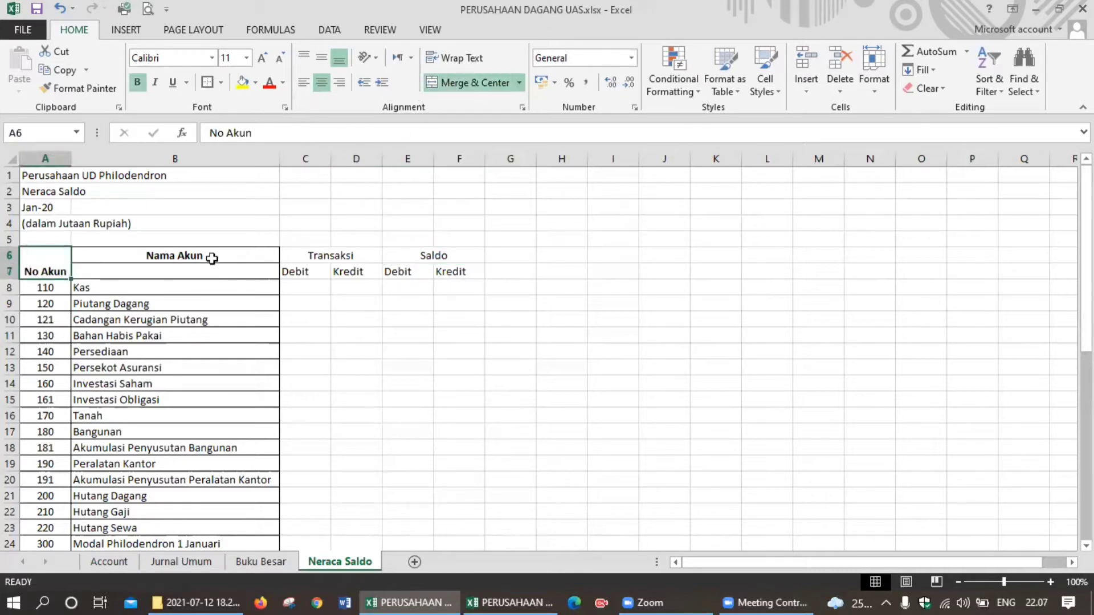
{"action": "left_click_drag", "start_coordinate": [212, 256], "coordinate": [218, 271]}
{"action": "left_click", "coordinate": [444, 90]}
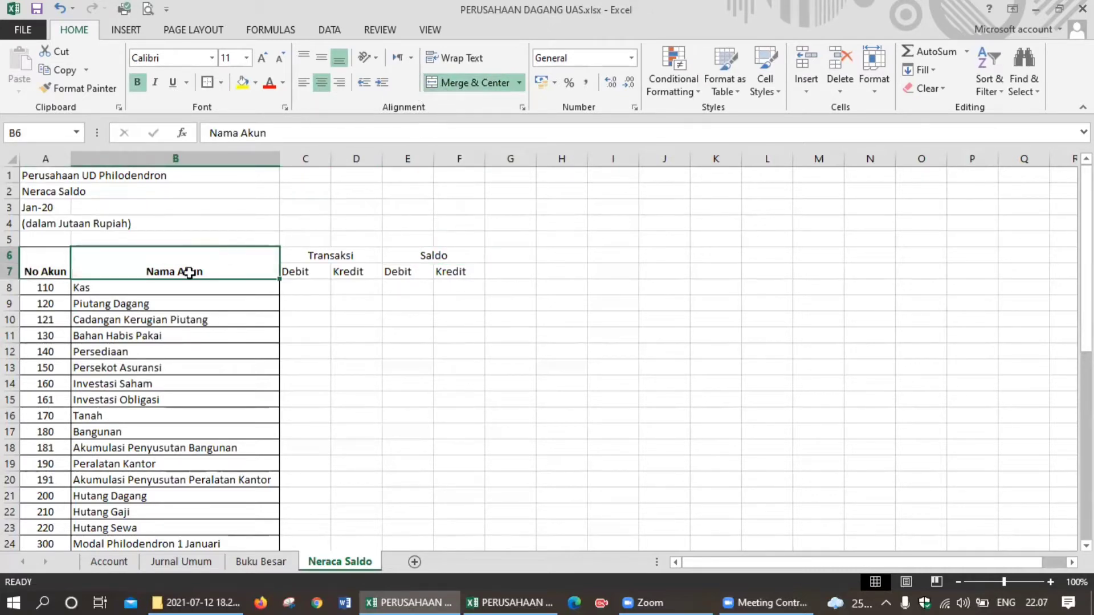
Center the header cells A6:F7 horizontally and vertically and make all of them bold.
{"action": "left_click_drag", "start_coordinate": [61, 267], "coordinate": [433, 257]}
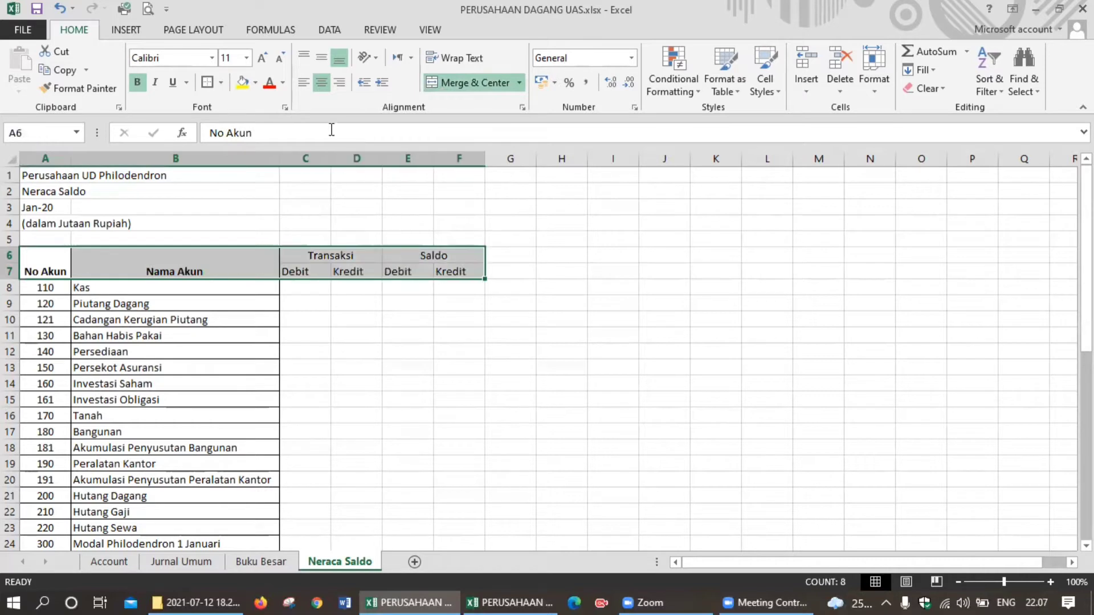
{"action": "left_click", "coordinate": [320, 88]}
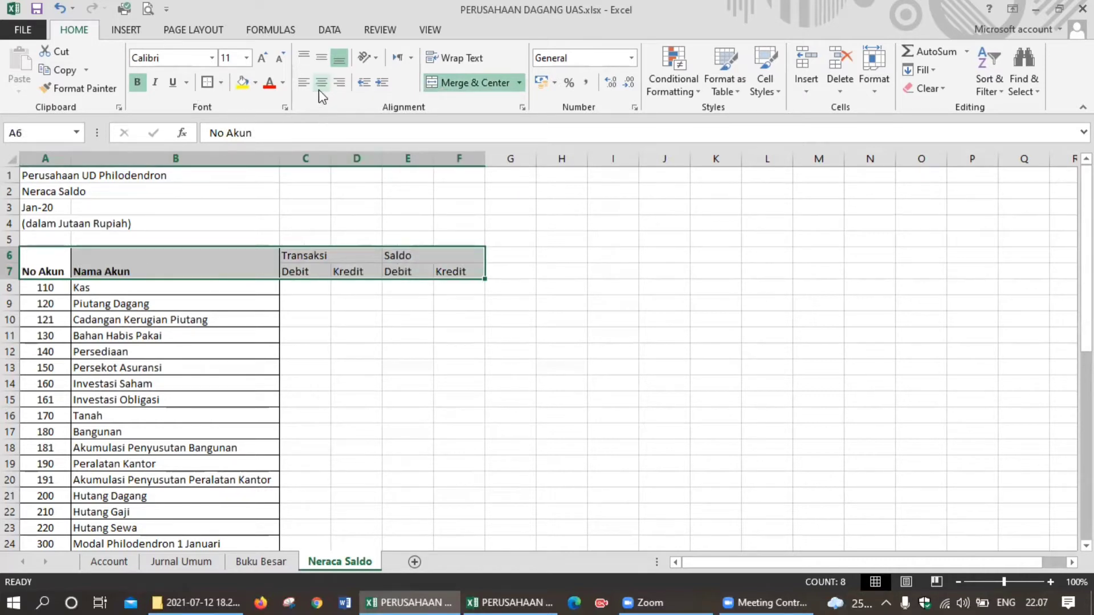
{"action": "left_click", "coordinate": [323, 59]}
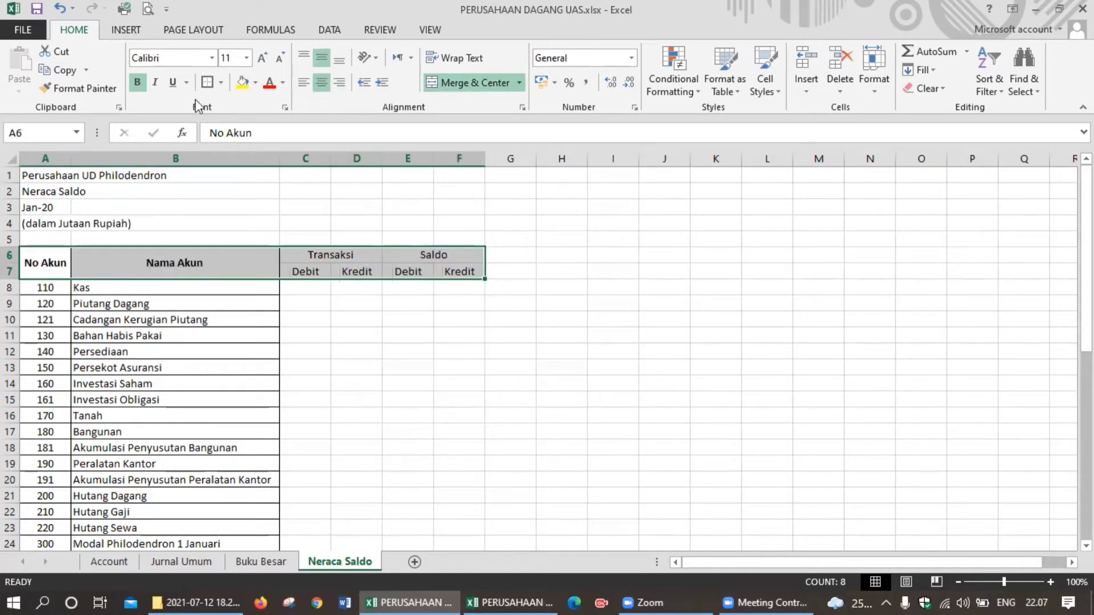
{"action": "left_click", "coordinate": [136, 87]}
{"action": "left_click", "coordinate": [136, 86]}
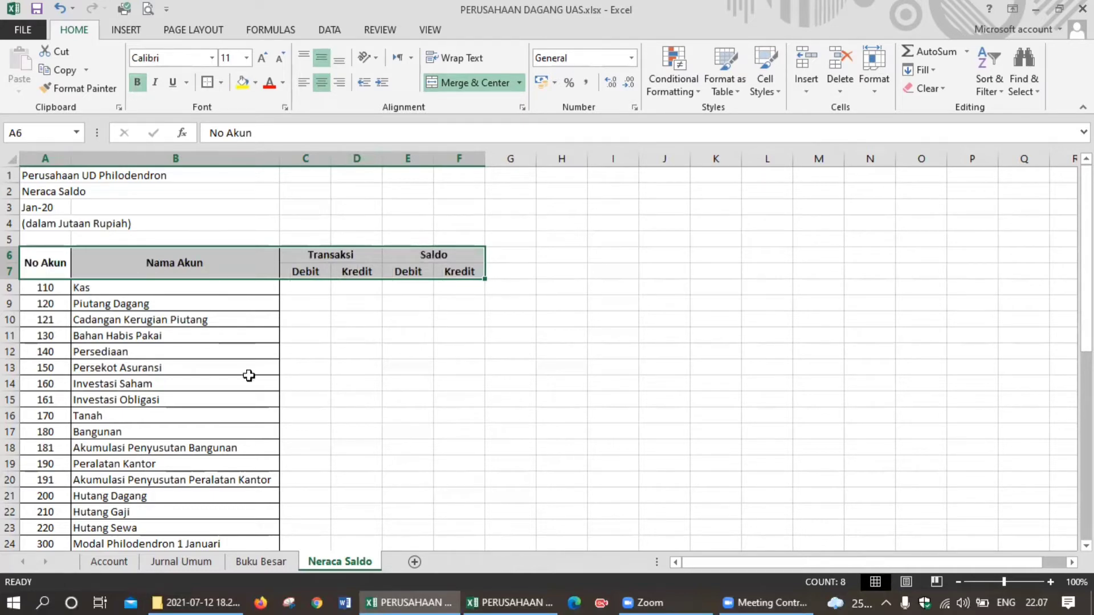
{"action": "left_click", "coordinate": [246, 377]}
Apply all borders to the table range A6:F47 and widen columns C through F.
{"action": "left_click_drag", "start_coordinate": [51, 261], "coordinate": [431, 518]}
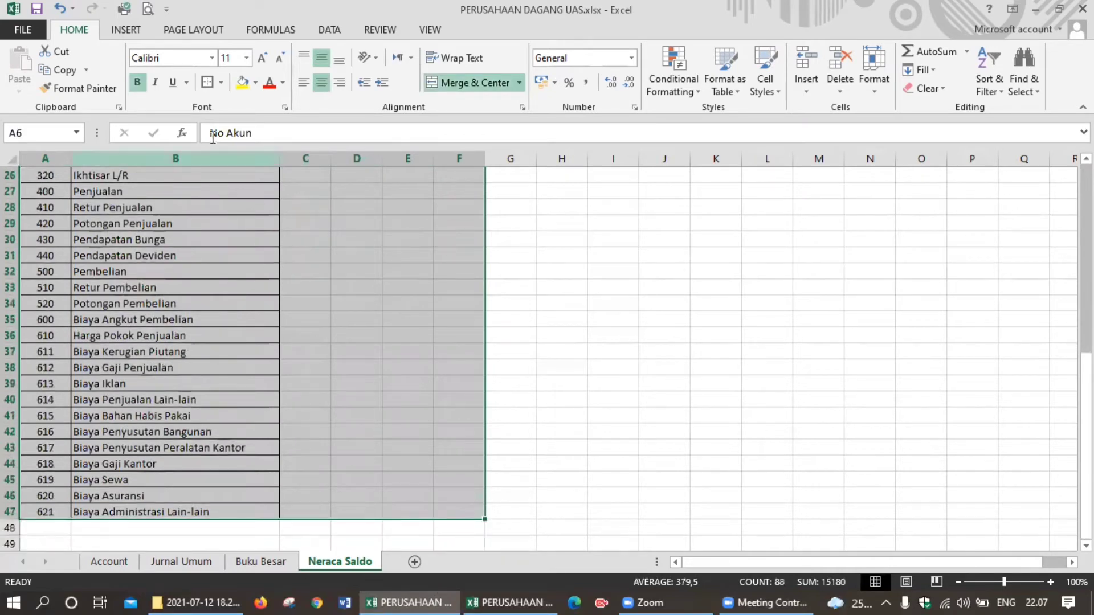
{"action": "left_click", "coordinate": [221, 82]}
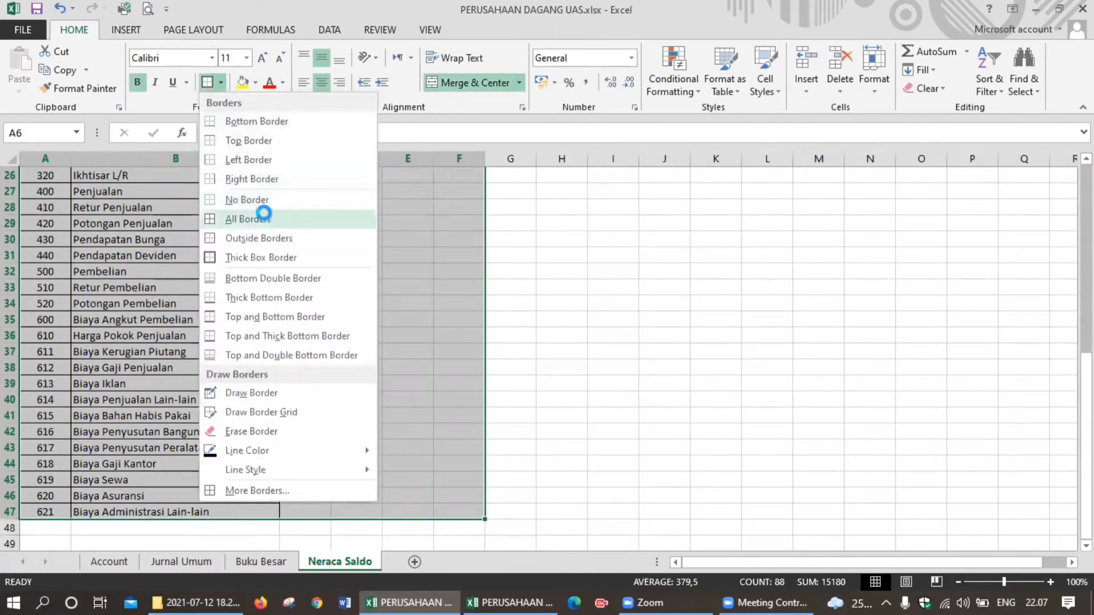
{"action": "left_click", "coordinate": [261, 218]}
{"action": "scroll", "coordinate": [391, 315], "scroll_direction": "up", "scroll_amount": 8}
{"action": "left_click", "coordinate": [407, 319]}
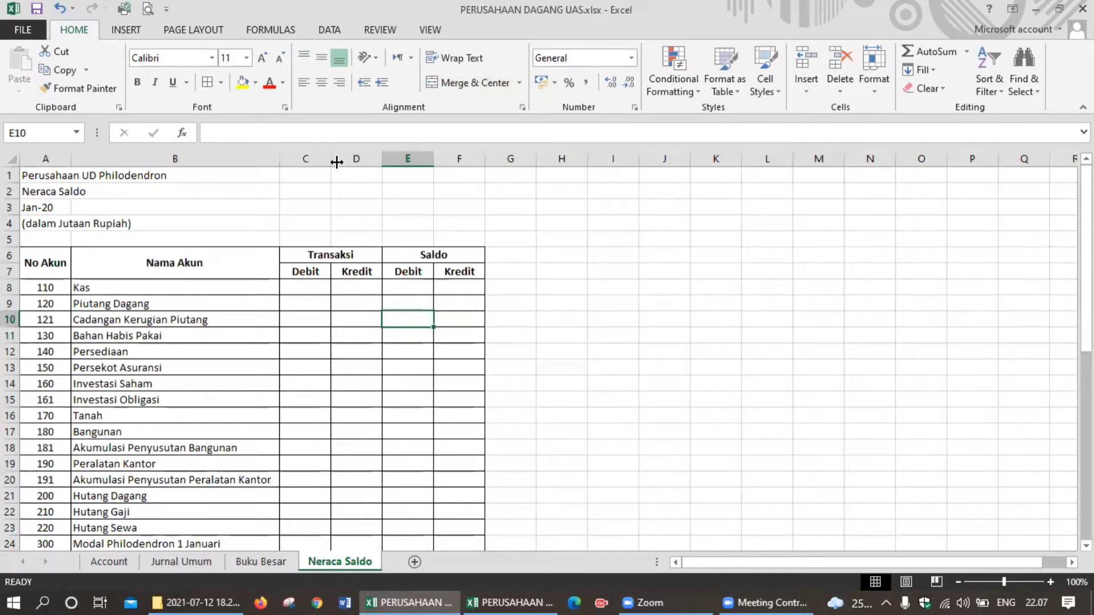
{"action": "left_click_drag", "start_coordinate": [332, 161], "coordinate": [594, 164]}
Enter the formula =SUMIF(Akun_BukuBesar;B8;Debit_BukuBesar) in C8 for the Kas debit total.
{"action": "left_click", "coordinate": [348, 286]}
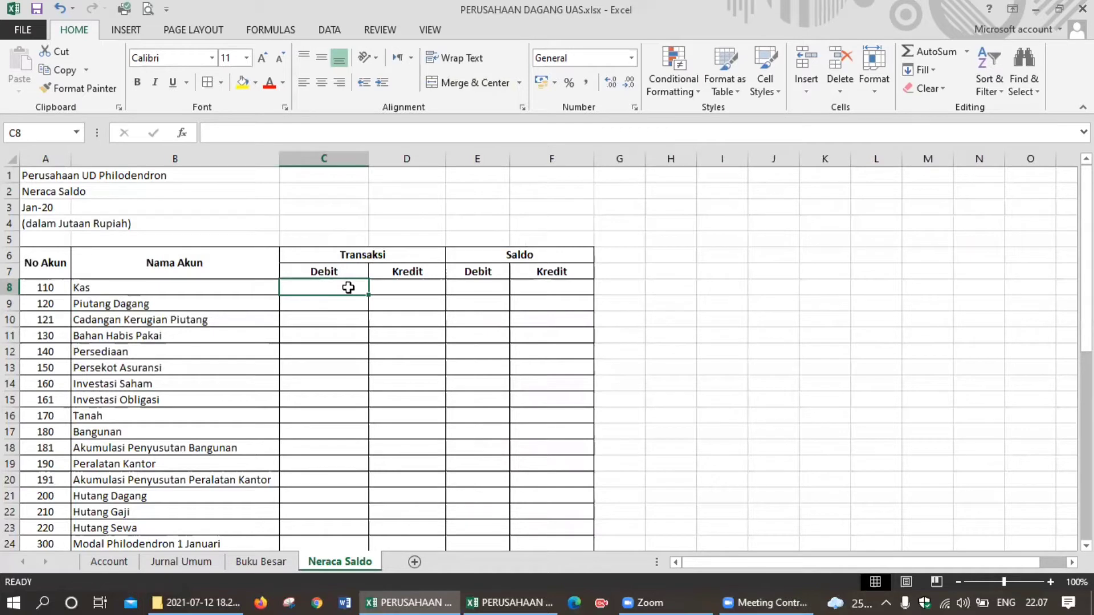
{"action": "type", "text": "=sum"}
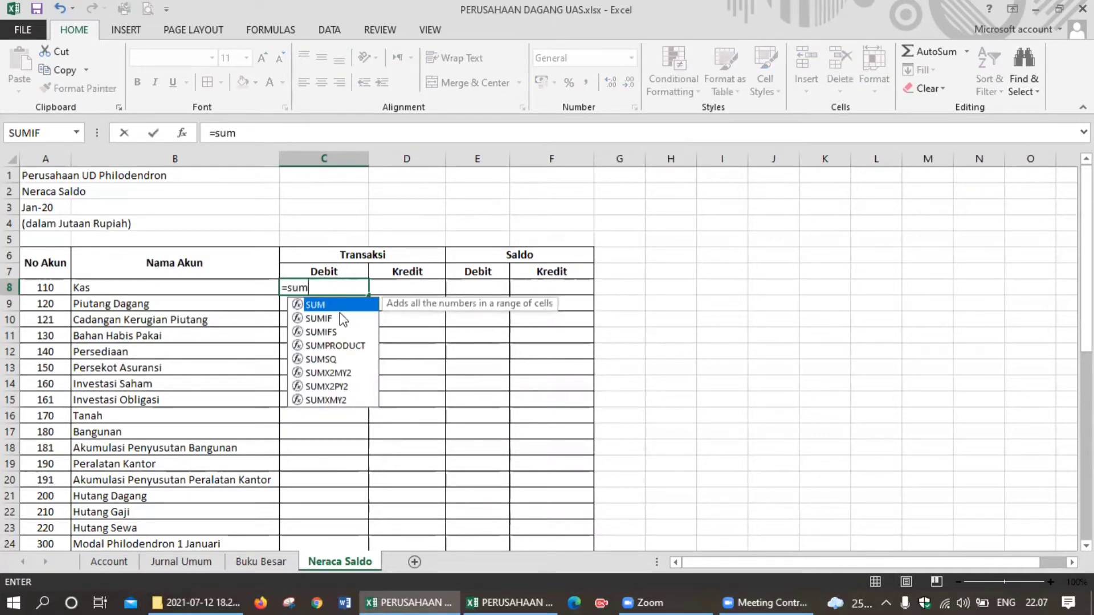
{"action": "double_click", "coordinate": [340, 318]}
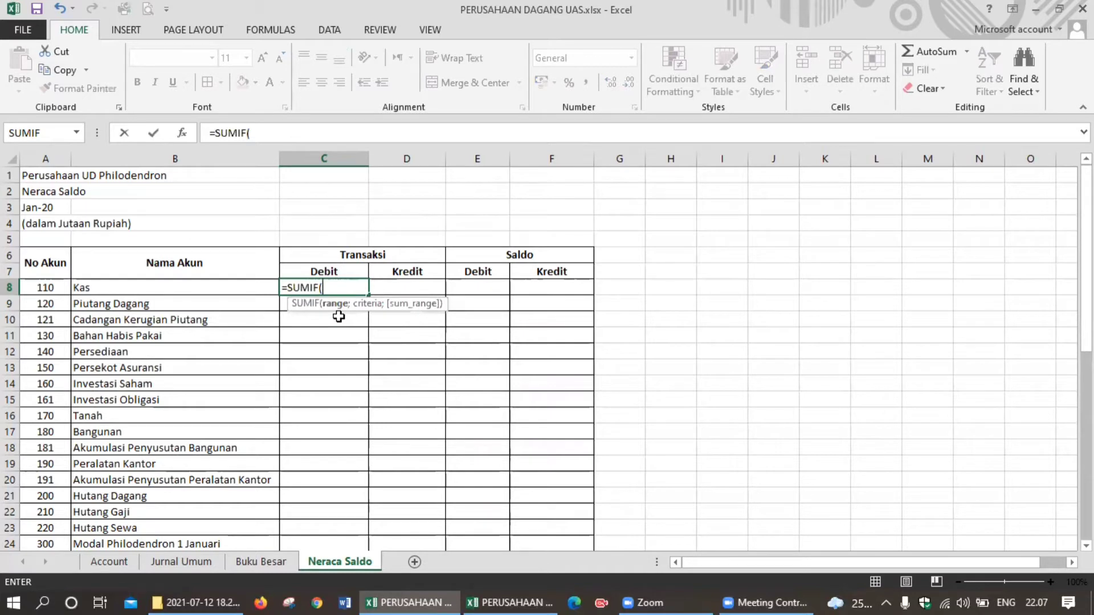
{"action": "type", "text": "aku"}
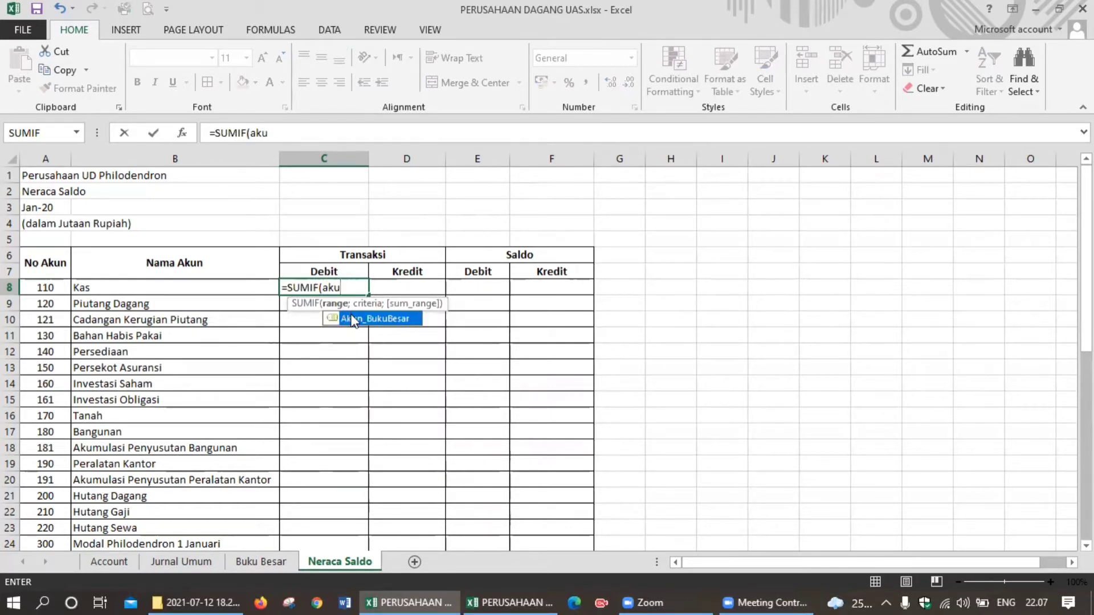
{"action": "double_click", "coordinate": [353, 320]}
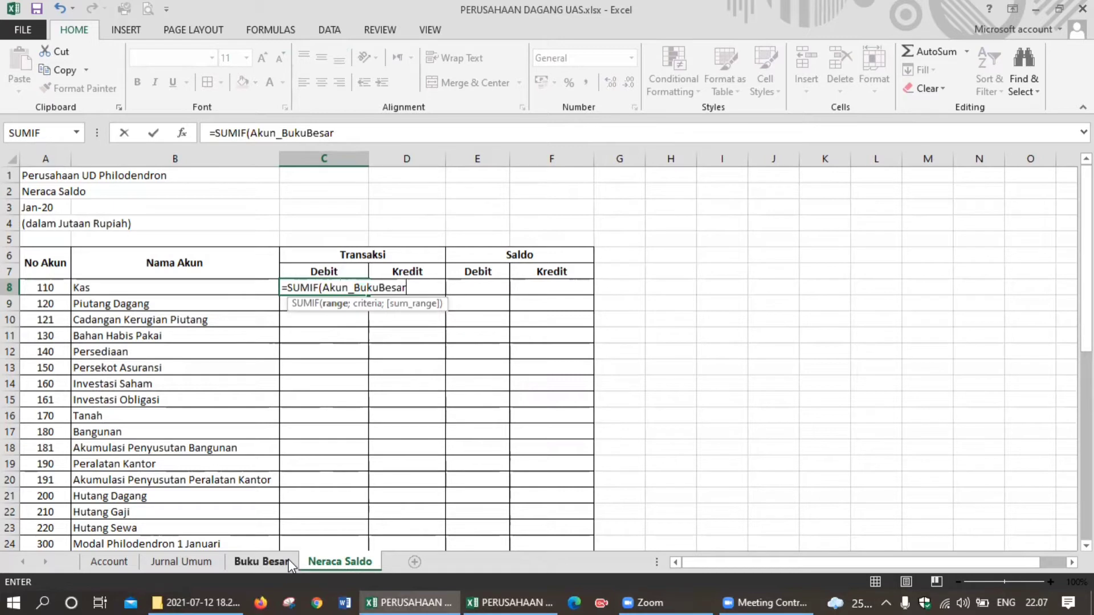
{"action": "type", "text": ";"}
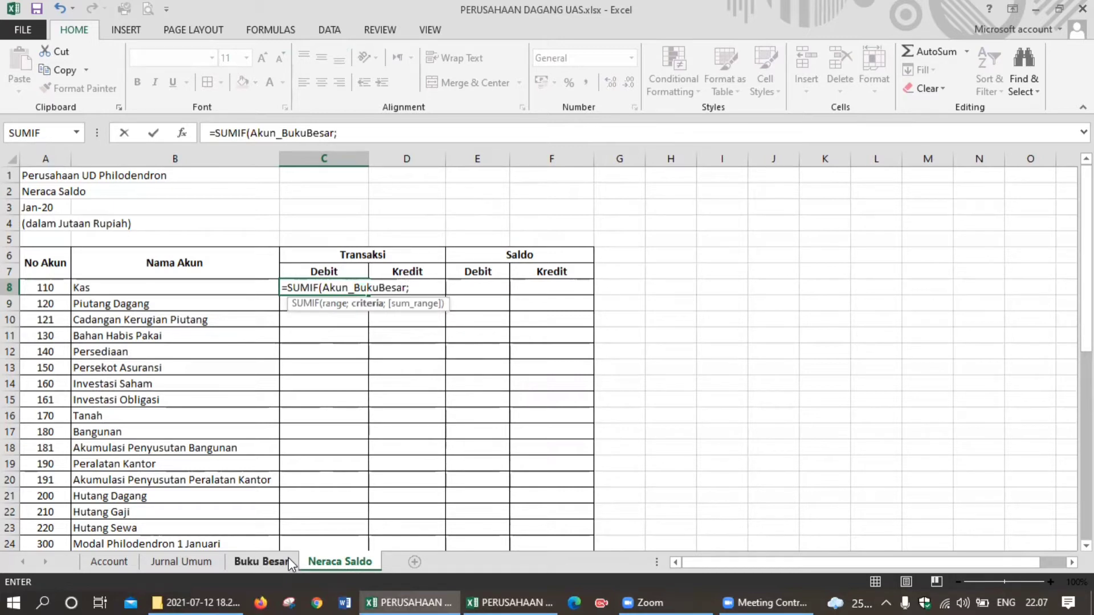
{"action": "left_click", "coordinate": [235, 287]}
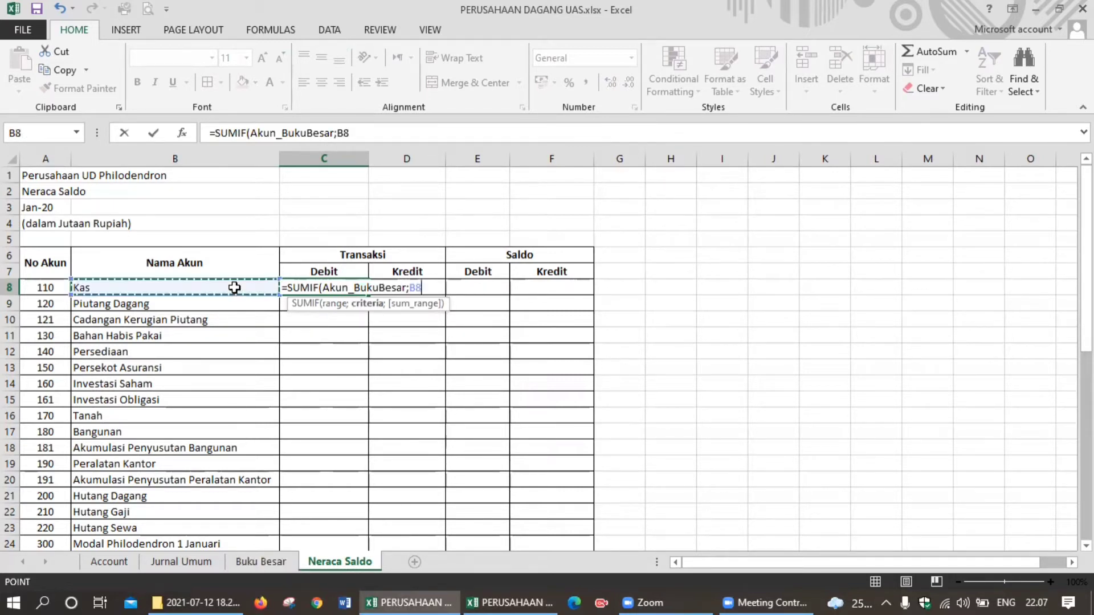
{"action": "type", "text": ";"}
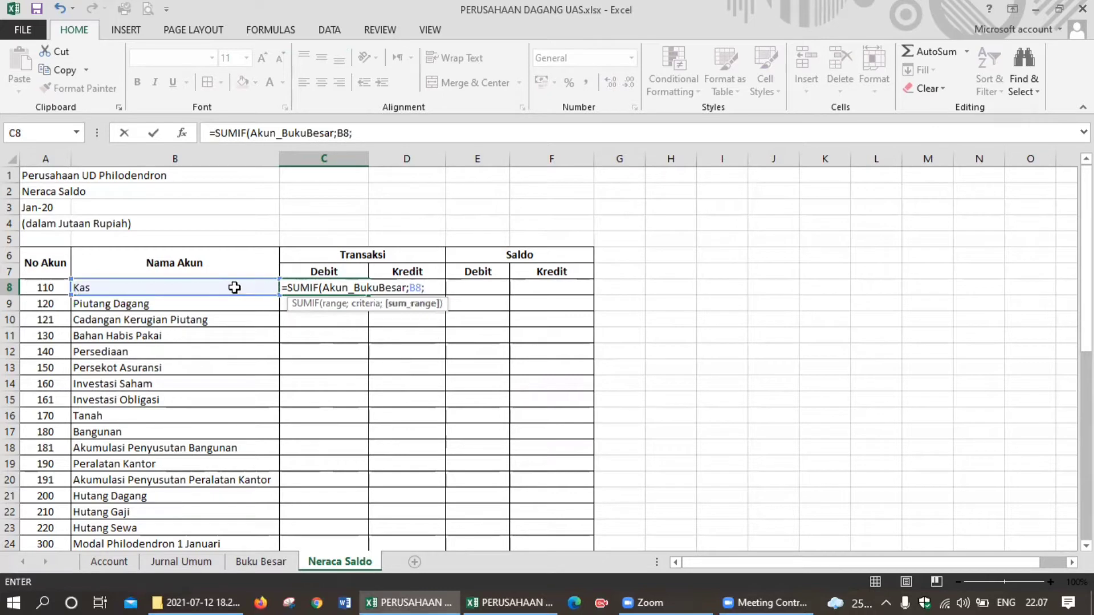
{"action": "type", "text": "de"}
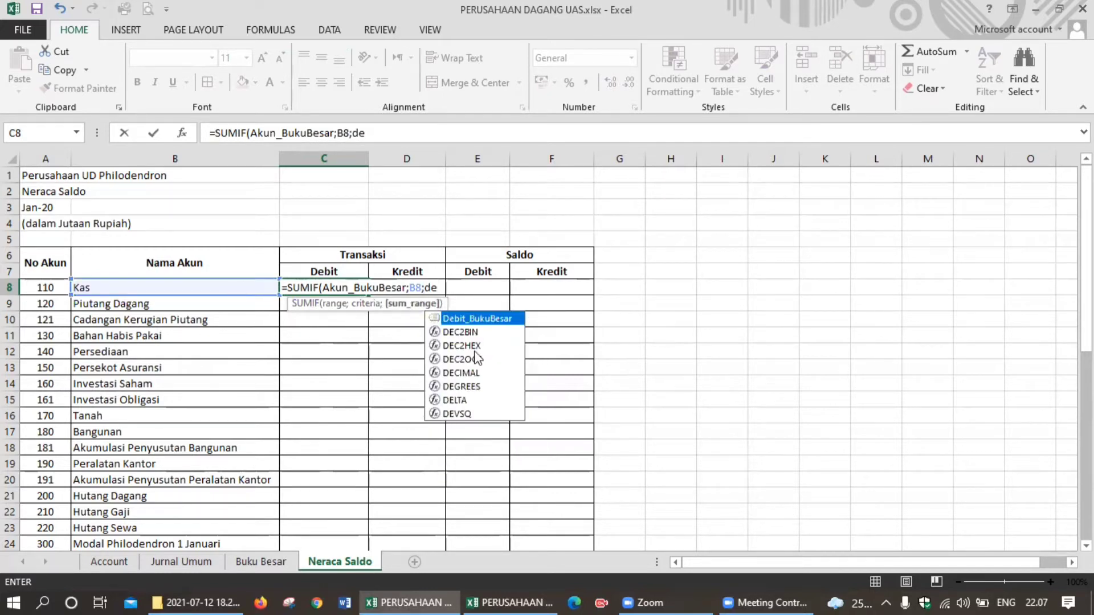
{"action": "double_click", "coordinate": [476, 319]}
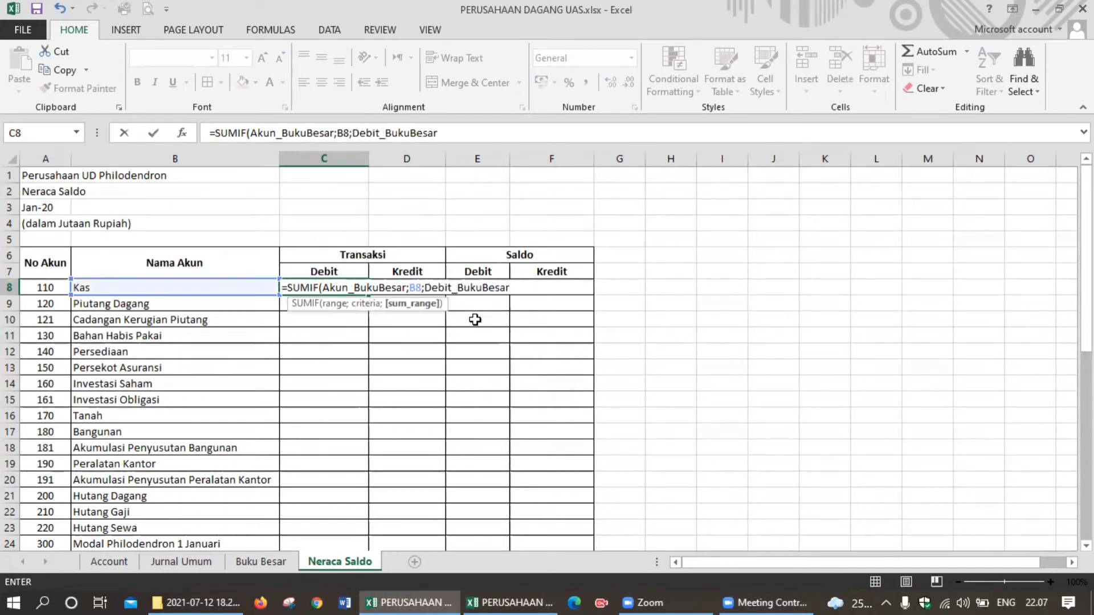
{"action": "type", "text": ")"}
{"action": "key", "text": "Return"}
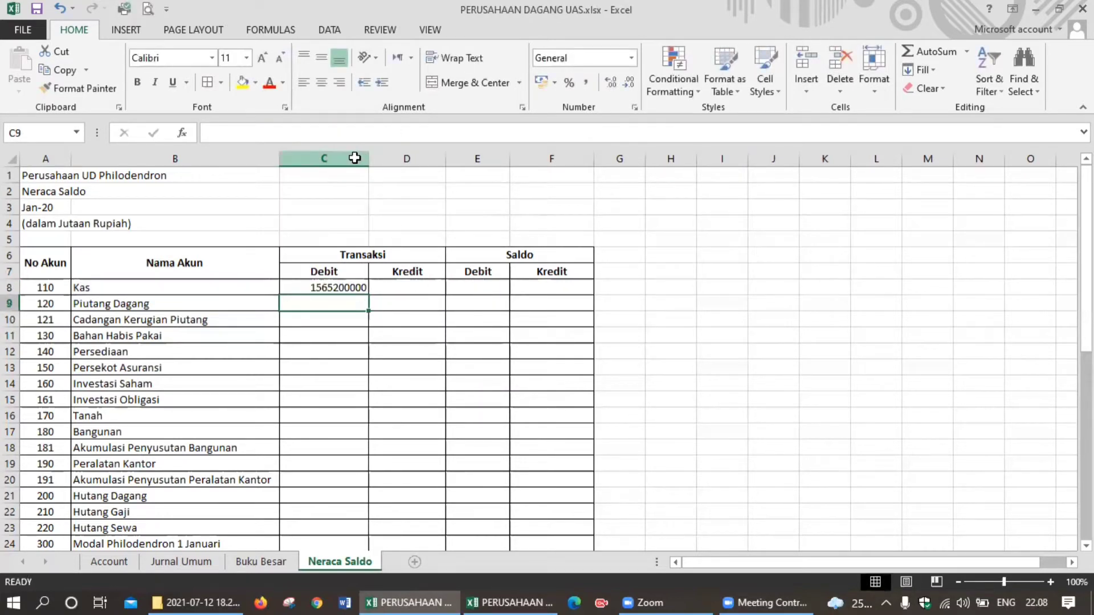
Format columns C through F in comma style with no decimal places.
{"action": "left_click_drag", "start_coordinate": [354, 158], "coordinate": [552, 158]}
{"action": "left_click", "coordinate": [585, 83]}
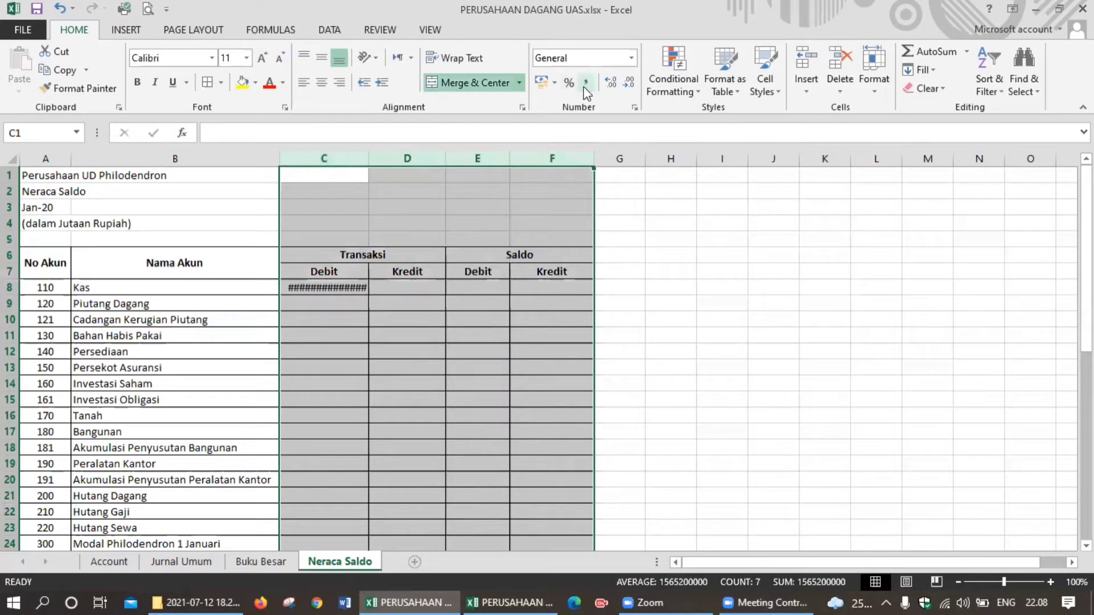
{"action": "left_click", "coordinate": [628, 83]}
{"action": "left_click", "coordinate": [629, 83]}
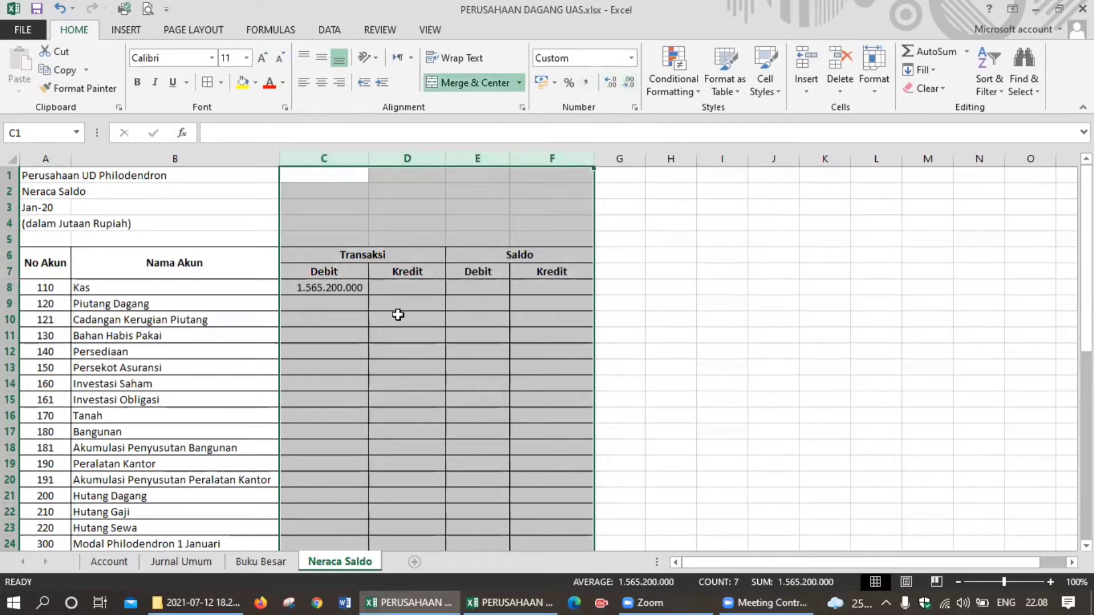
{"action": "left_click", "coordinate": [398, 315]}
Fill the SUMIF formula from C8 down through C47 for all accounts.
{"action": "left_click", "coordinate": [342, 288]}
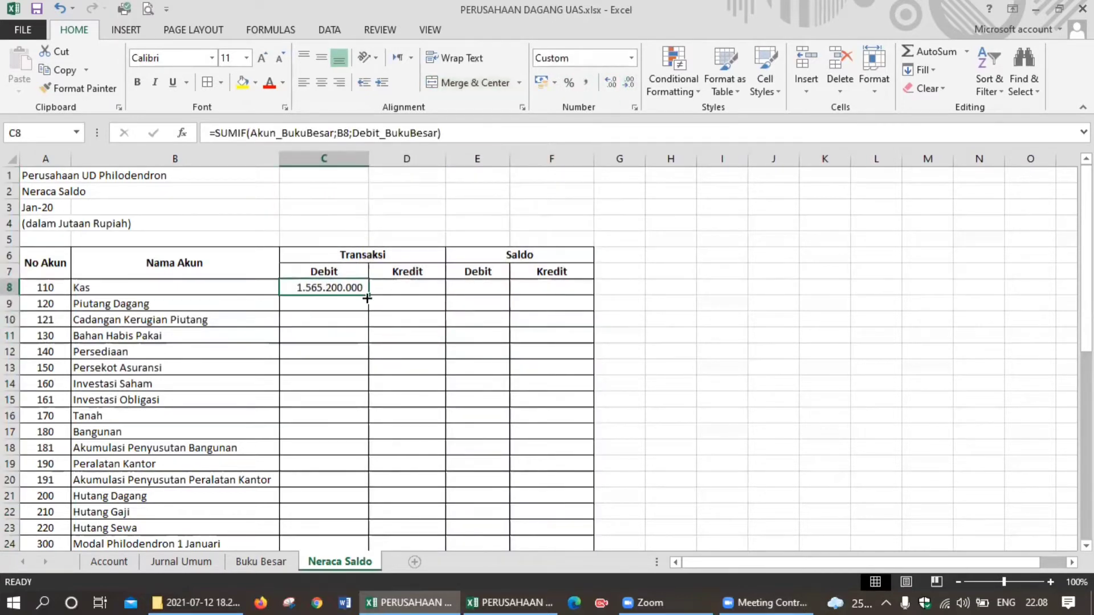
{"action": "left_click_drag", "start_coordinate": [367, 298], "coordinate": [357, 513]}
{"action": "scroll", "coordinate": [386, 428], "scroll_direction": "up", "scroll_amount": 8}
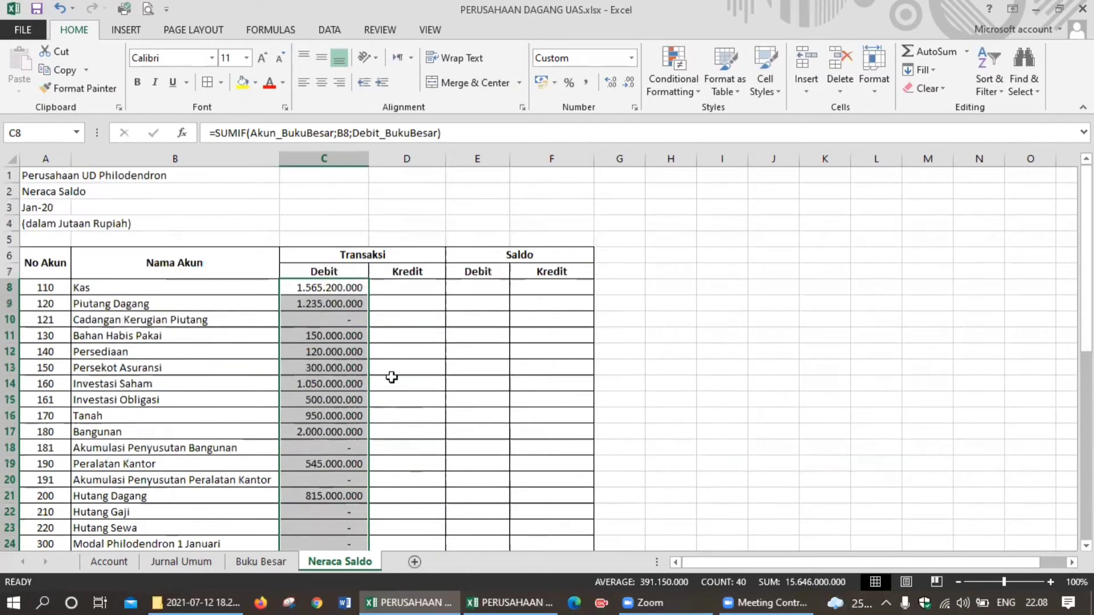
Enter the formula =SUMIF(Akun_BukuBesar;B8;Kredit_BukuBesar) in D8 for the Kas credit total.
{"action": "left_click", "coordinate": [411, 287]}
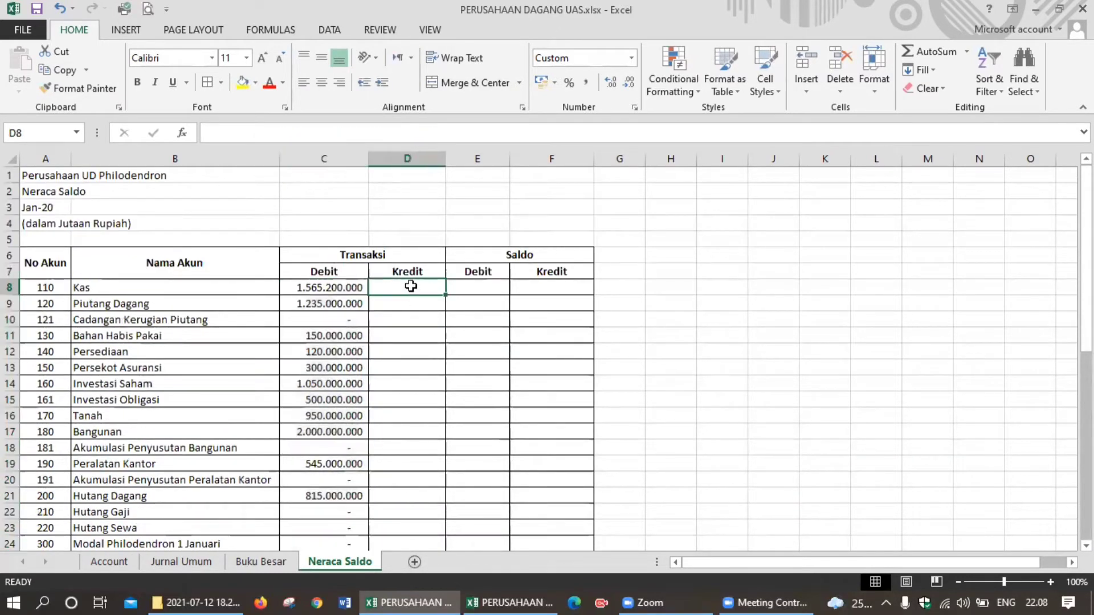
{"action": "type", "text": "="}
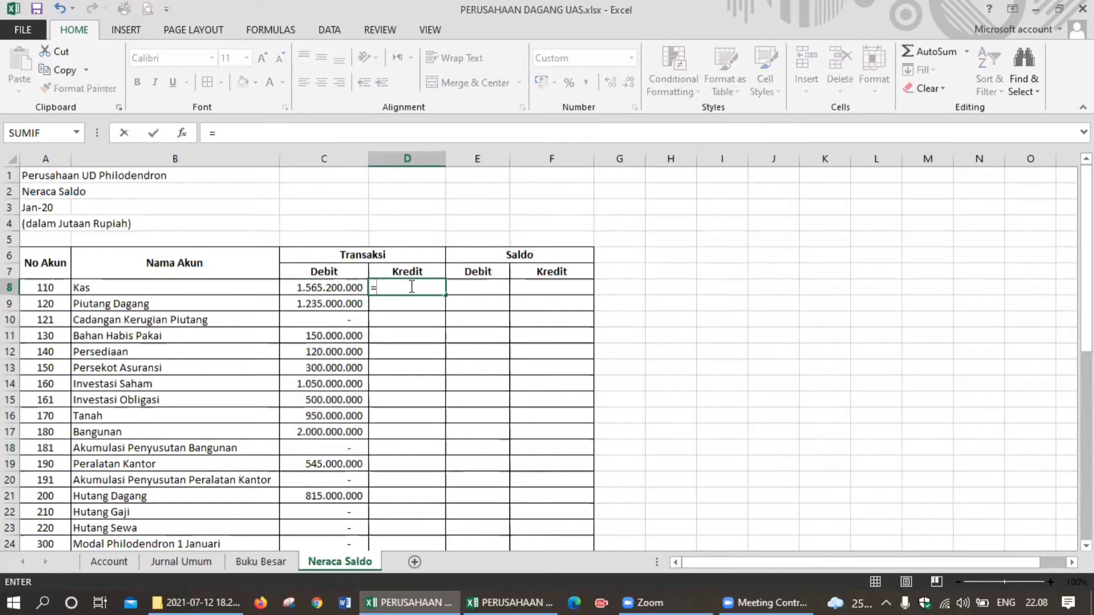
{"action": "type", "text": "sum"}
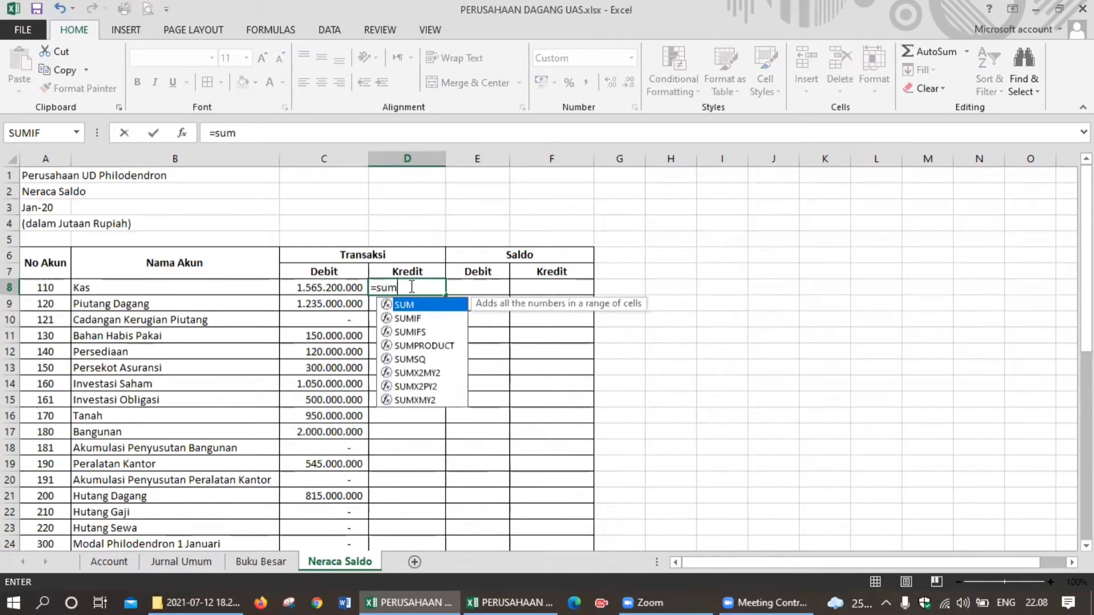
{"action": "double_click", "coordinate": [425, 318]}
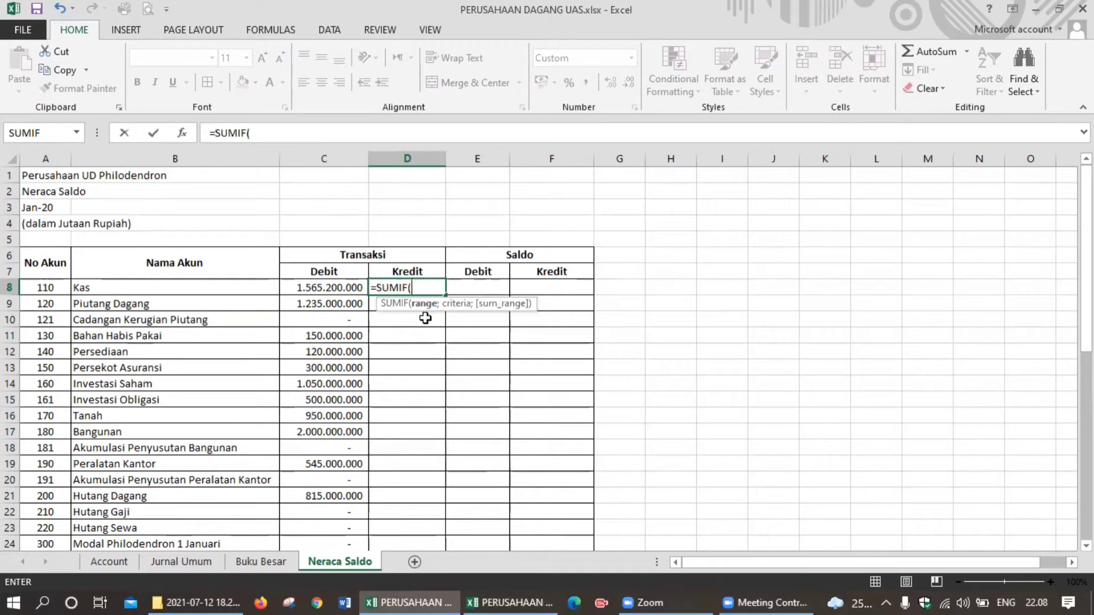
{"action": "type", "text": "ak"}
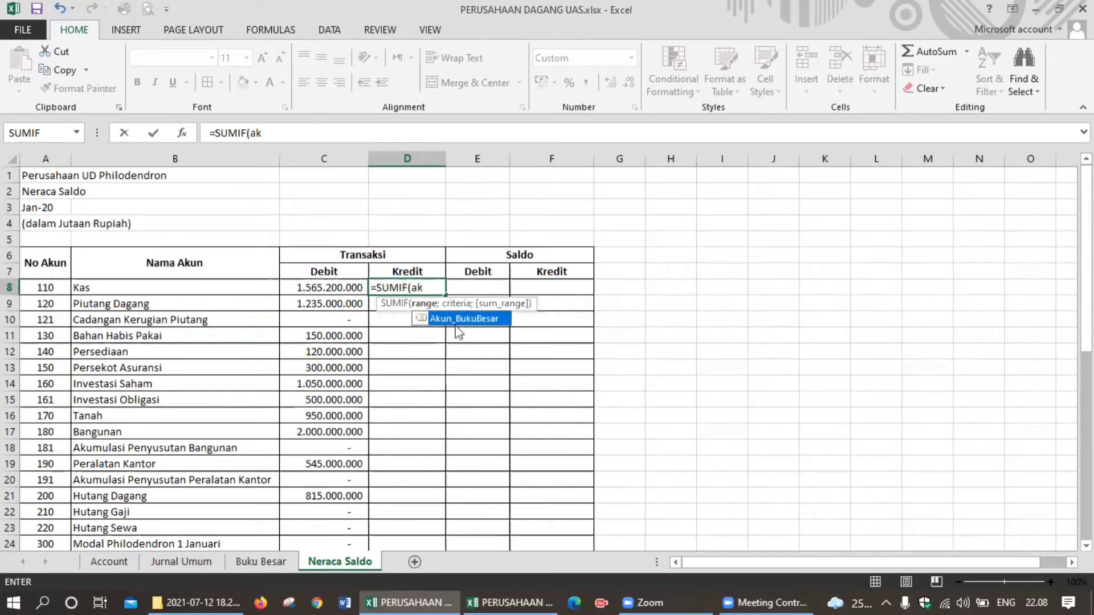
{"action": "double_click", "coordinate": [456, 320]}
{"action": "type", "text": ";"}
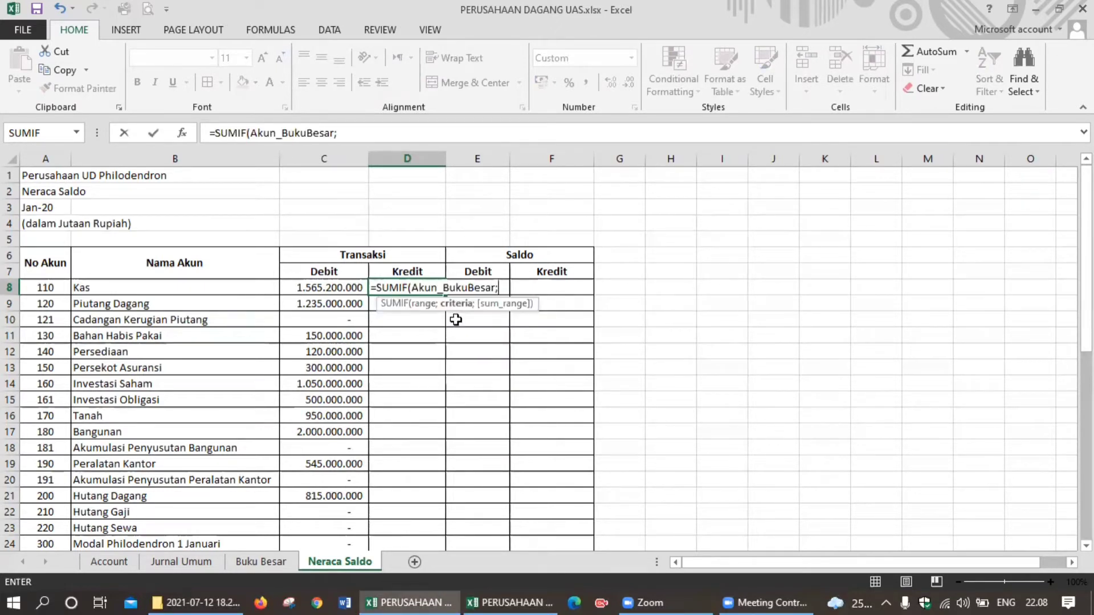
{"action": "left_click", "coordinate": [263, 290]}
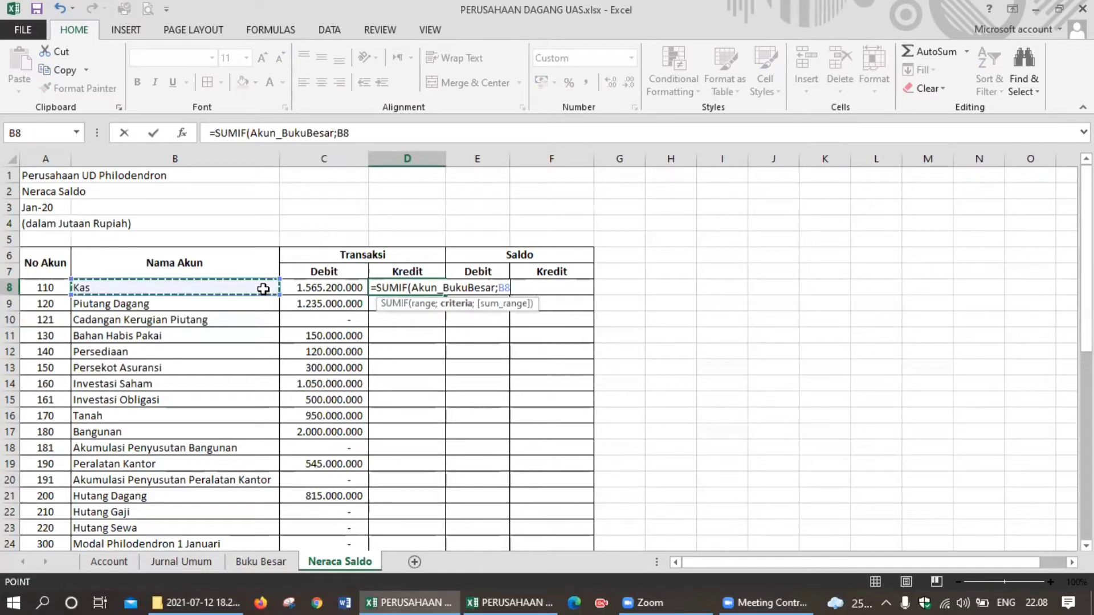
{"action": "type", "text": ";kre"}
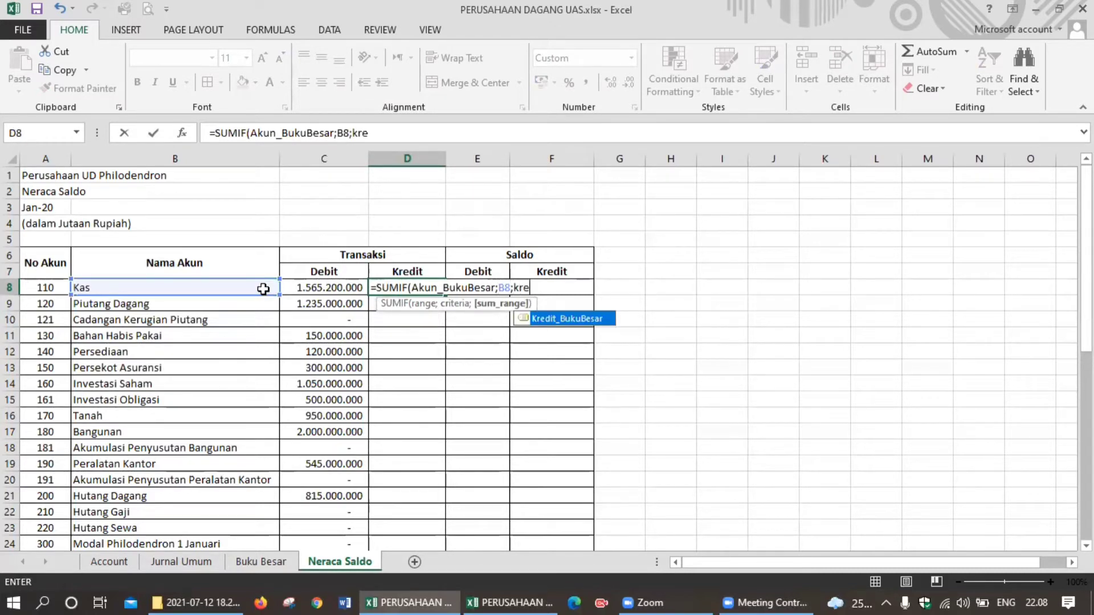
{"action": "double_click", "coordinate": [541, 318]}
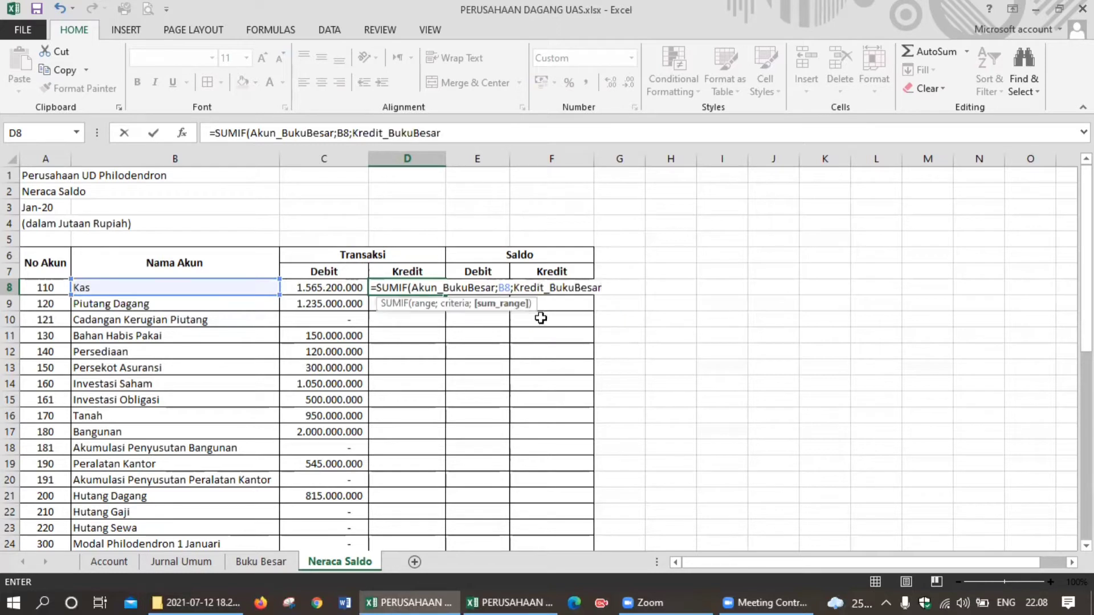
{"action": "type", "text": ")"}
{"action": "key", "text": "Return"}
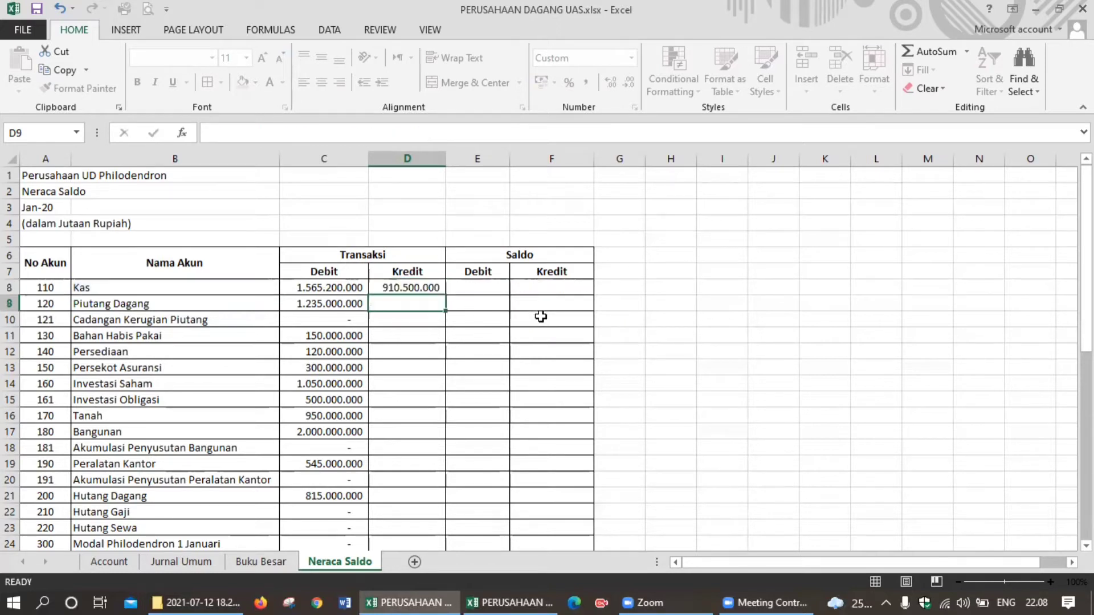
Fill the SUMIF formula from D8 down through D47 and autofit column D to its contents.
{"action": "left_click", "coordinate": [420, 286]}
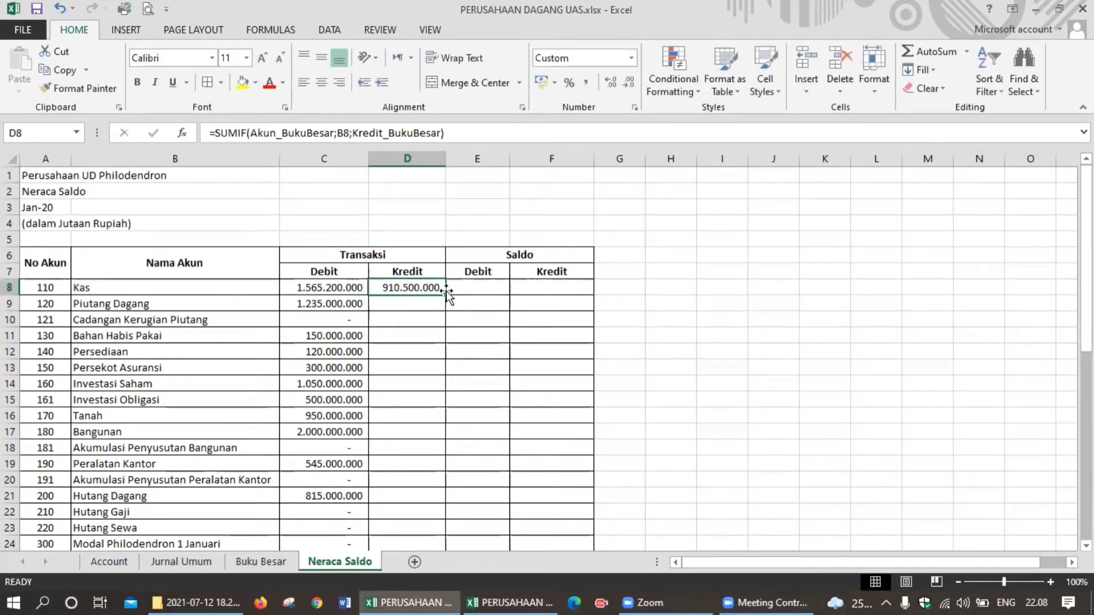
{"action": "left_click_drag", "start_coordinate": [445, 295], "coordinate": [439, 520]}
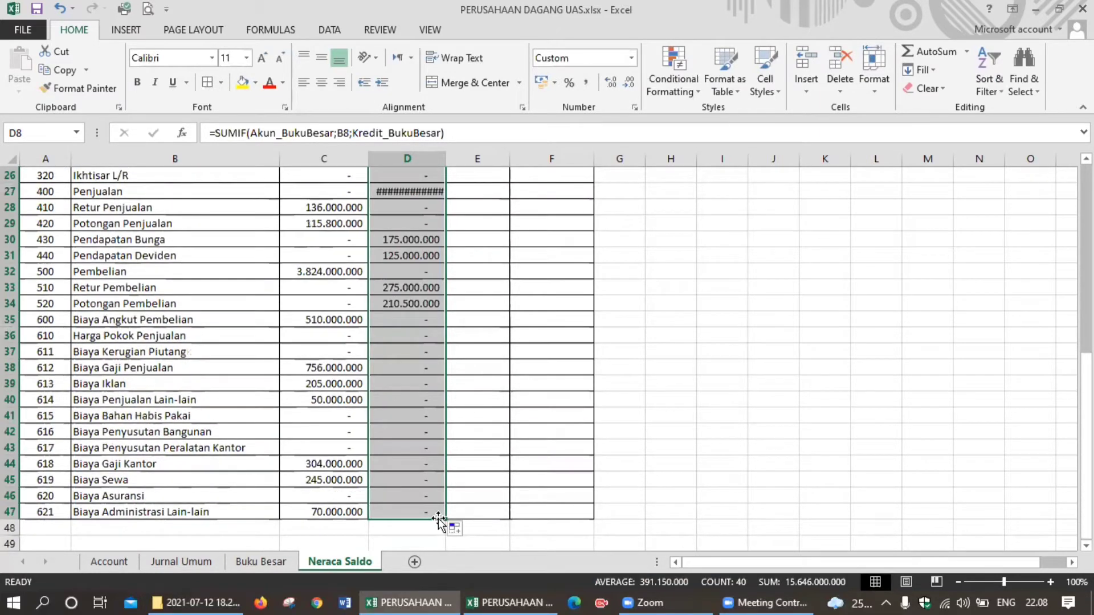
{"action": "double_click", "coordinate": [443, 161]}
{"action": "scroll", "coordinate": [468, 274], "scroll_direction": "up", "scroll_amount": 5}
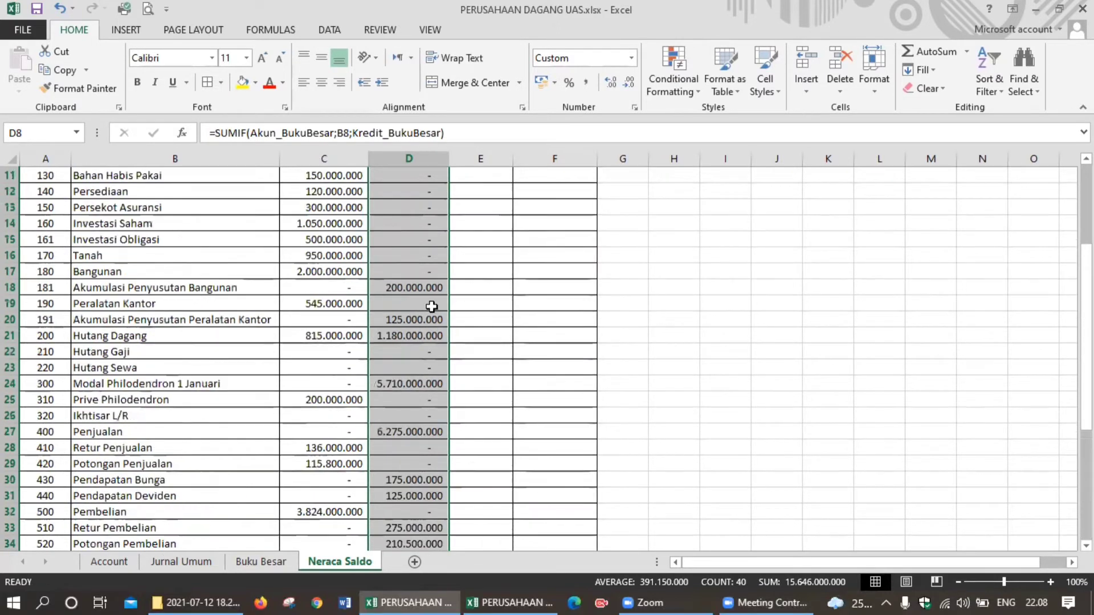
{"action": "left_click", "coordinate": [432, 305]}
Enter the formula =SUM(C8:C47) in C49 to total the transaction debits.
{"action": "scroll", "coordinate": [430, 315], "scroll_direction": "down", "scroll_amount": 5}
{"action": "scroll", "coordinate": [360, 443], "scroll_direction": "down", "scroll_amount": 2}
{"action": "left_click", "coordinate": [351, 450]}
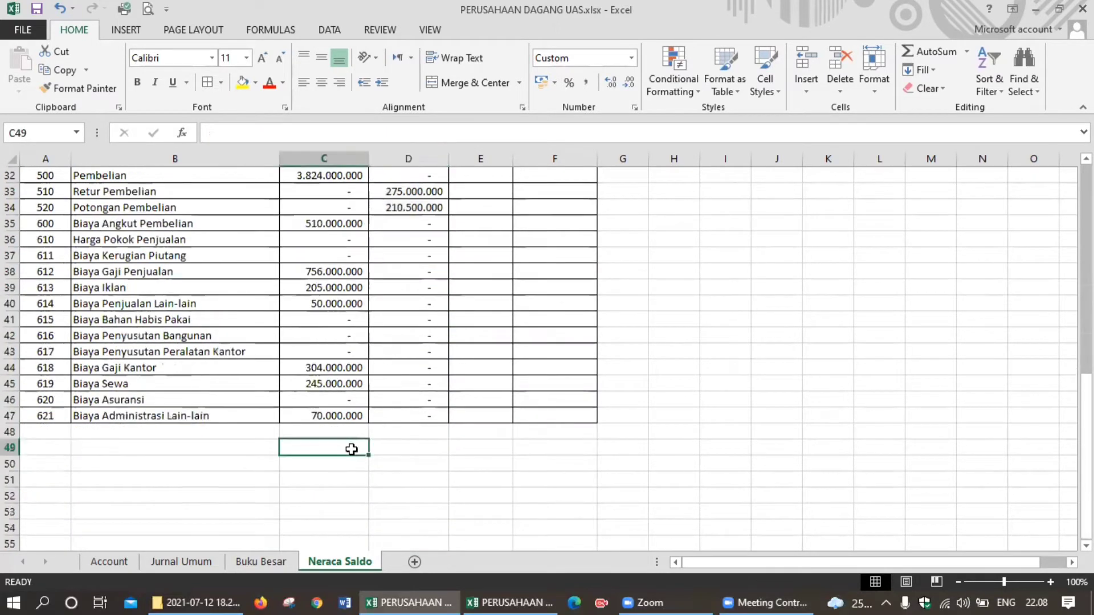
{"action": "type", "text": "=su"}
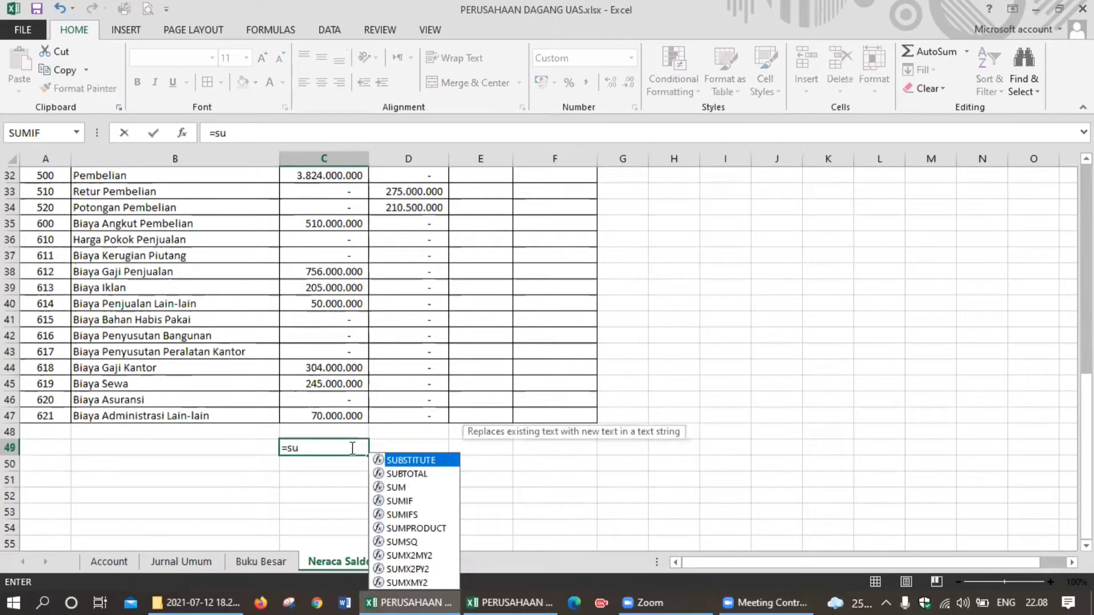
{"action": "key", "text": "Down"}
{"action": "key", "text": "Down"}
{"action": "key", "text": "Tab"}
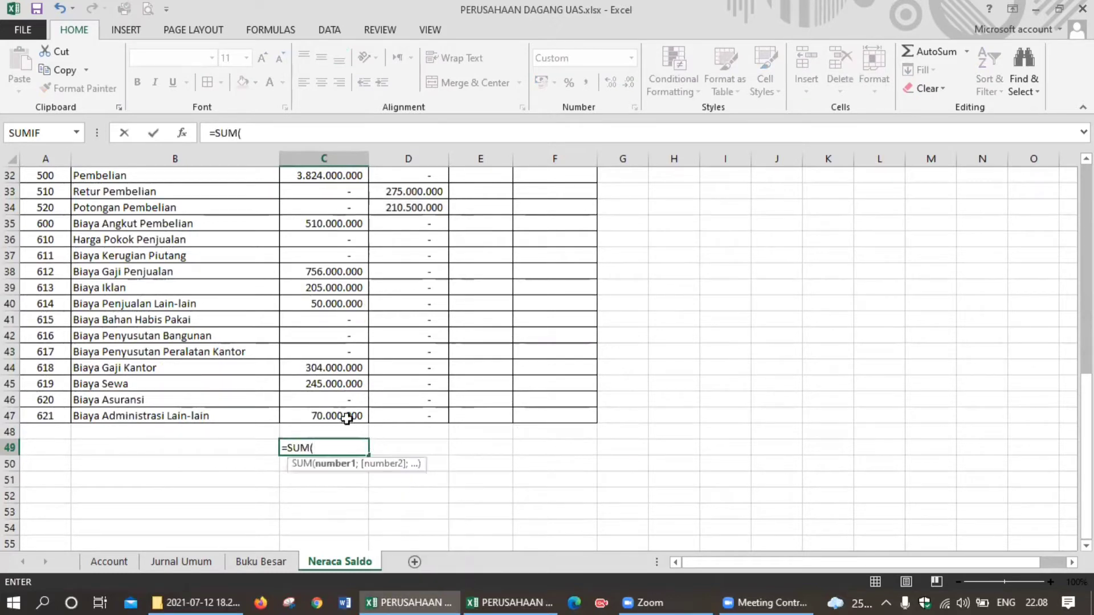
{"action": "left_click_drag", "start_coordinate": [347, 419], "coordinate": [316, 221]}
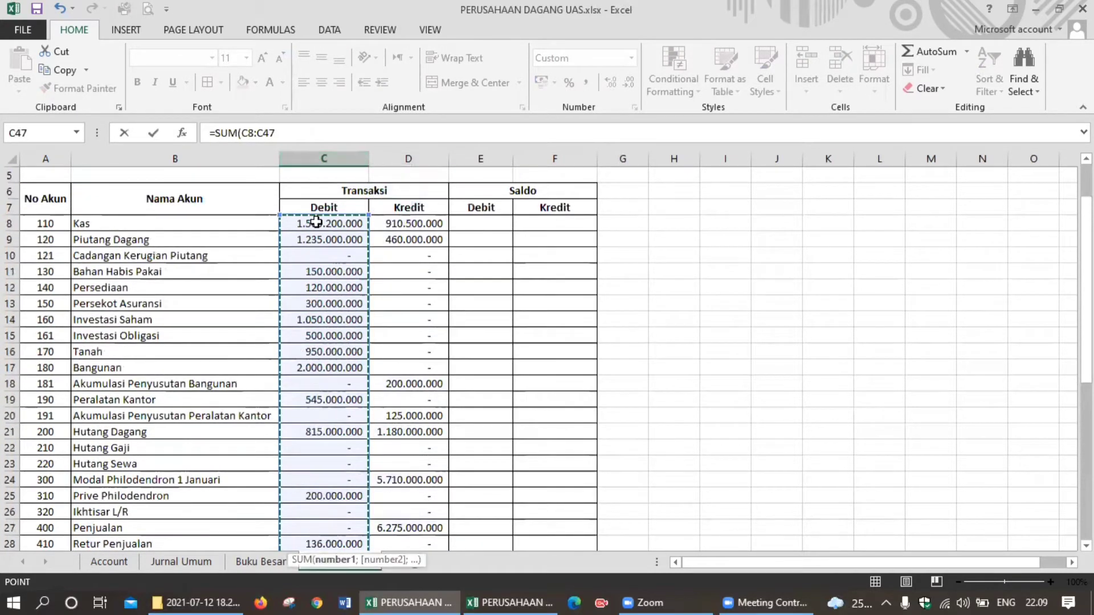
{"action": "key", "text": "Return"}
Copy the SUM formula from C49 across to F49, then autofit column D and widen column E to about 14,86.
{"action": "scroll", "coordinate": [349, 317], "scroll_direction": "down", "scroll_amount": 3}
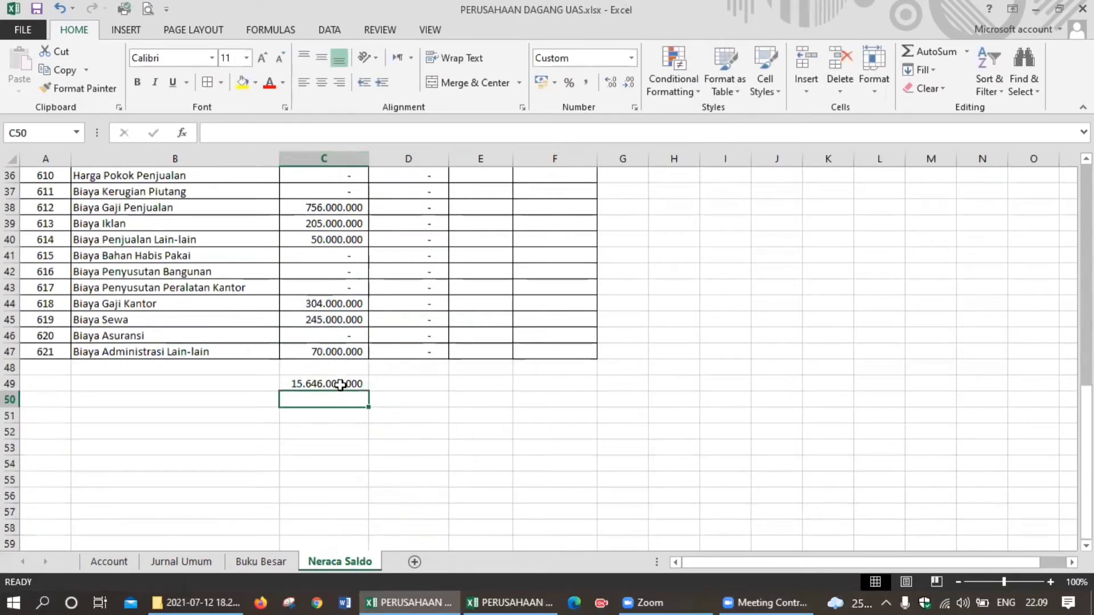
{"action": "left_click", "coordinate": [340, 385]}
{"action": "left_click_drag", "start_coordinate": [369, 391], "coordinate": [572, 390]}
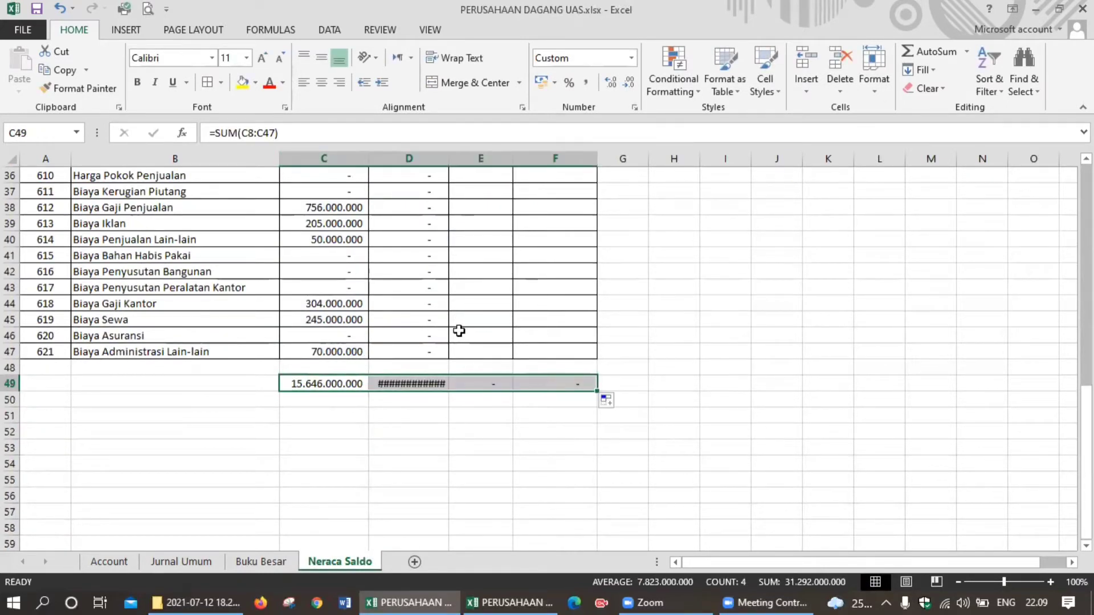
{"action": "double_click", "coordinate": [450, 152]}
{"action": "left_click", "coordinate": [496, 430]}
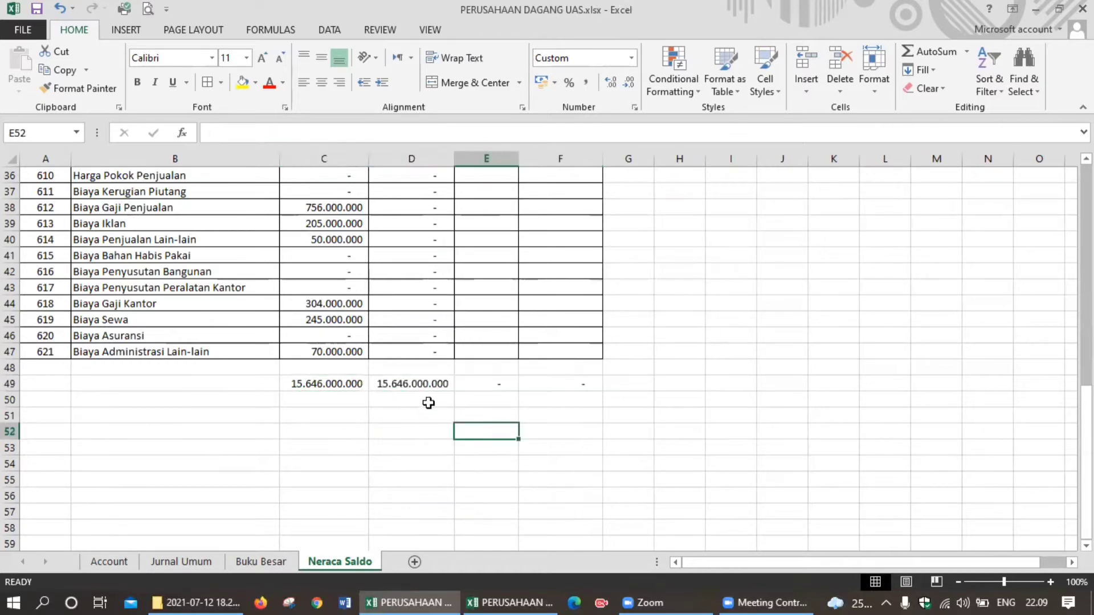
{"action": "scroll", "coordinate": [427, 403], "scroll_direction": "up", "scroll_amount": 12}
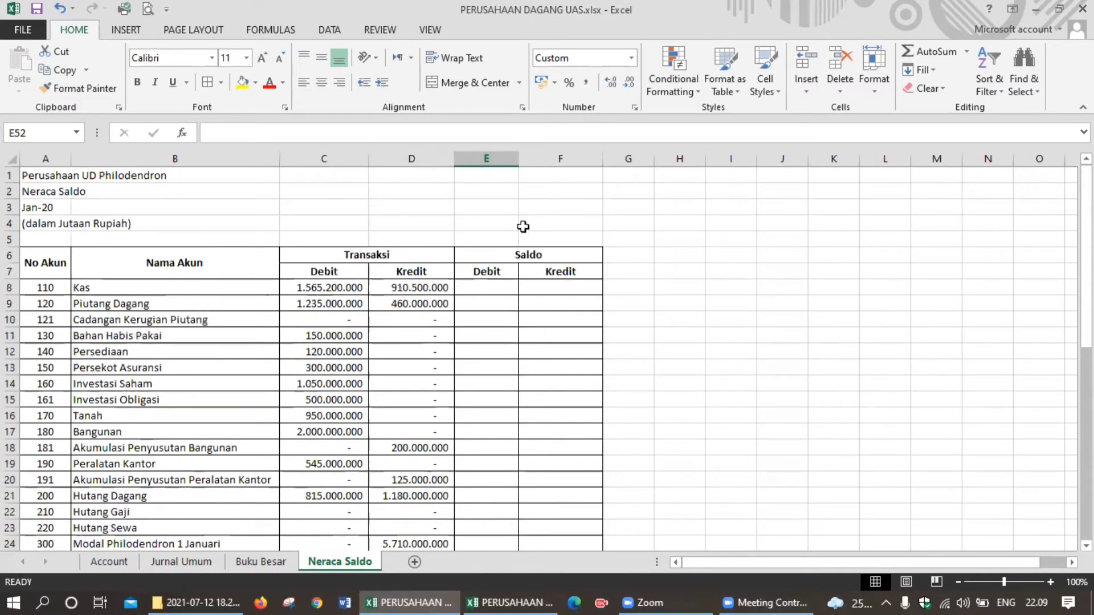
{"action": "left_click_drag", "start_coordinate": [518, 160], "coordinate": [542, 160]}
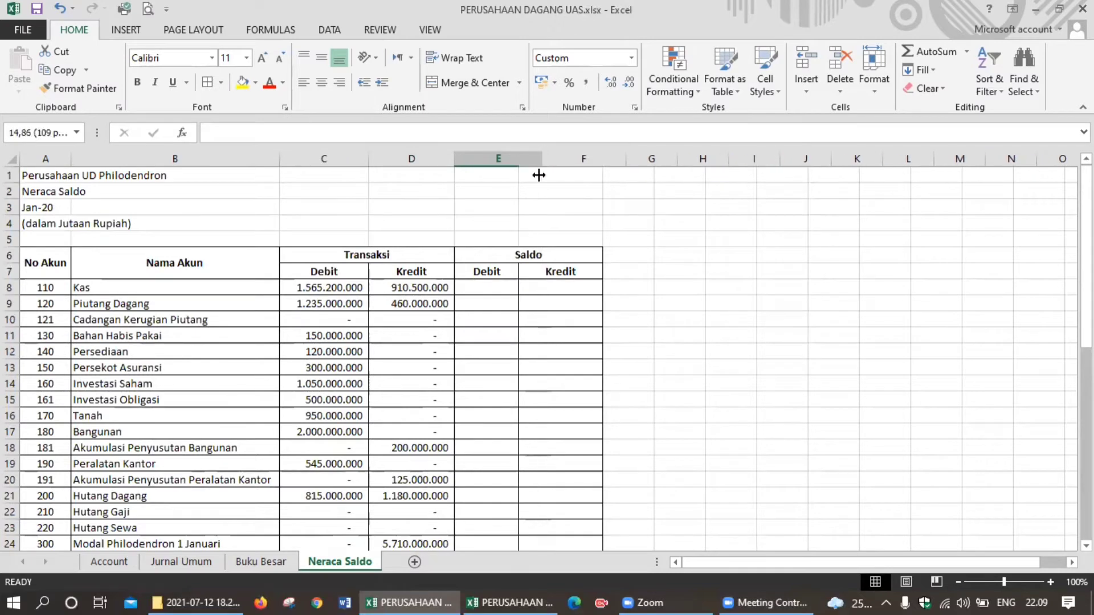
Enter the formula =IF(C8>D8;C8-D8;0) in E8 for the Kas debit balance.
{"action": "left_click", "coordinate": [516, 291]}
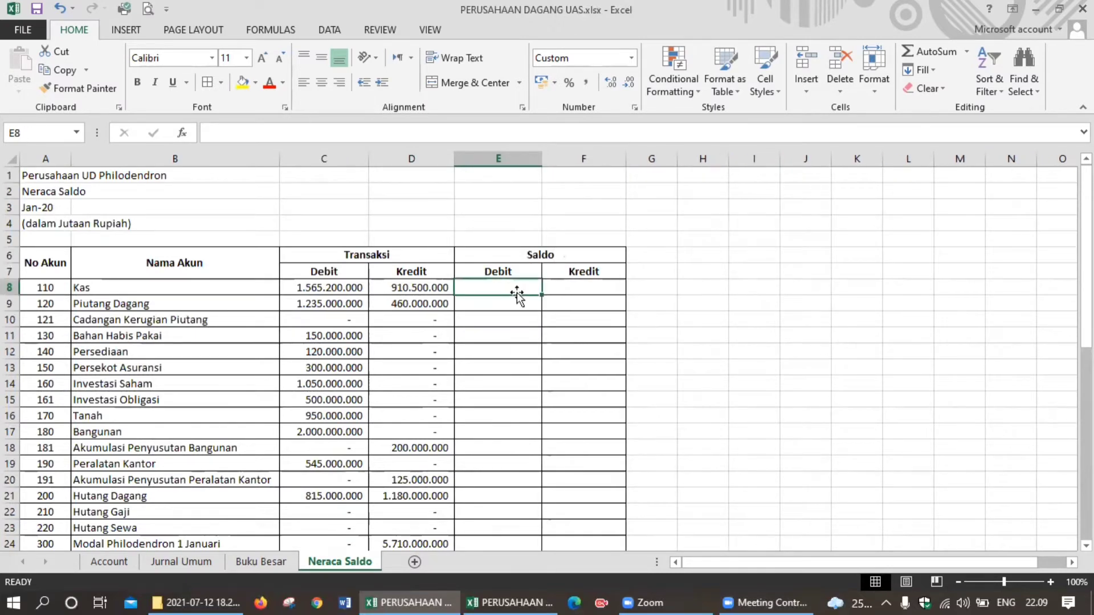
{"action": "type", "text": "i"}
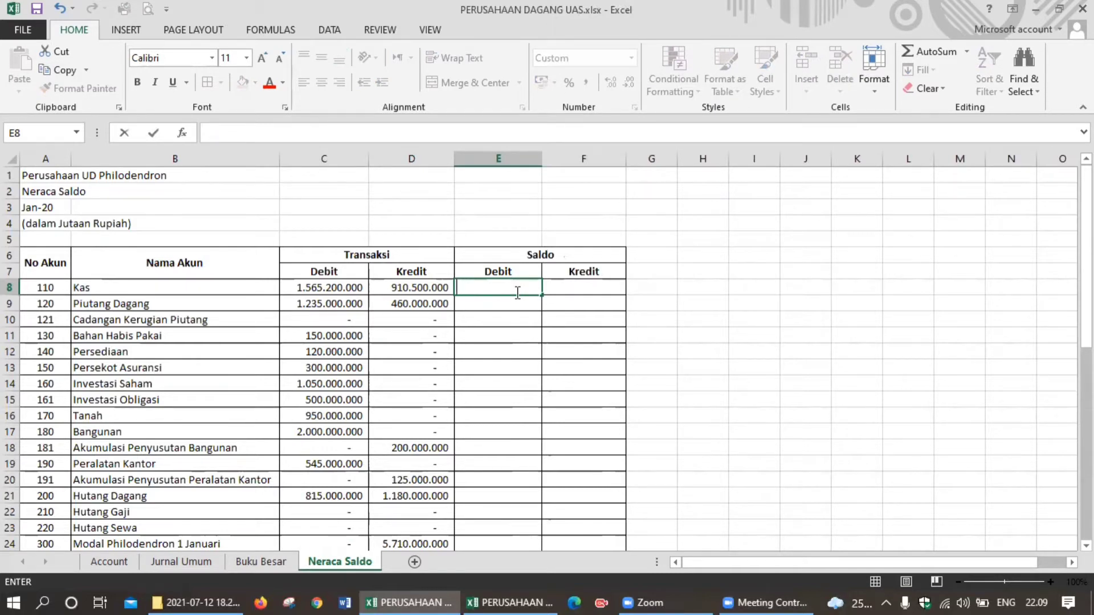
{"action": "type", "text": "=if"}
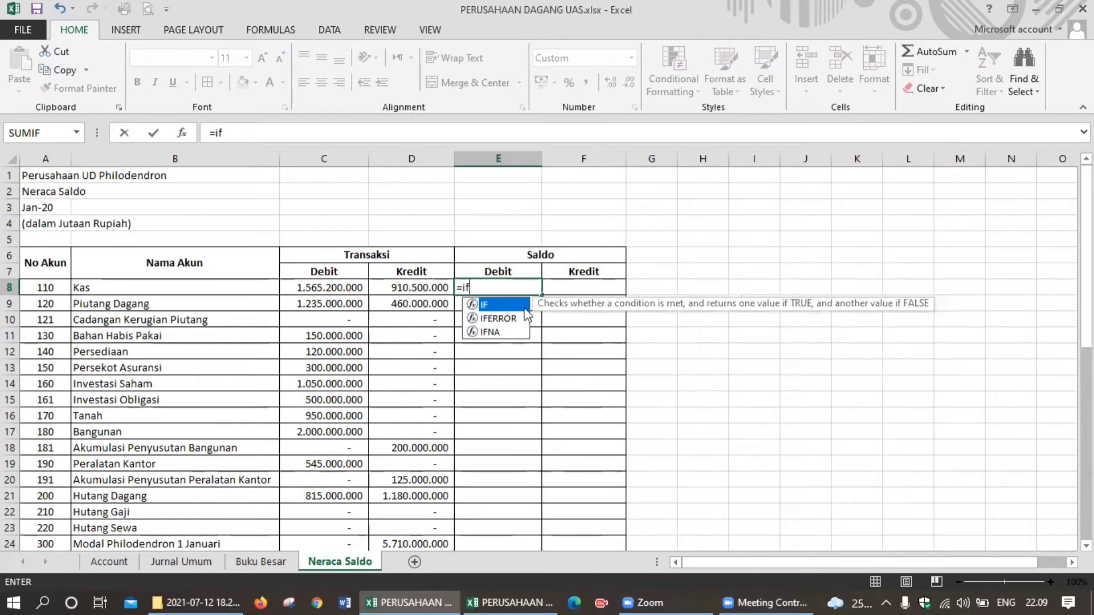
{"action": "double_click", "coordinate": [525, 309]}
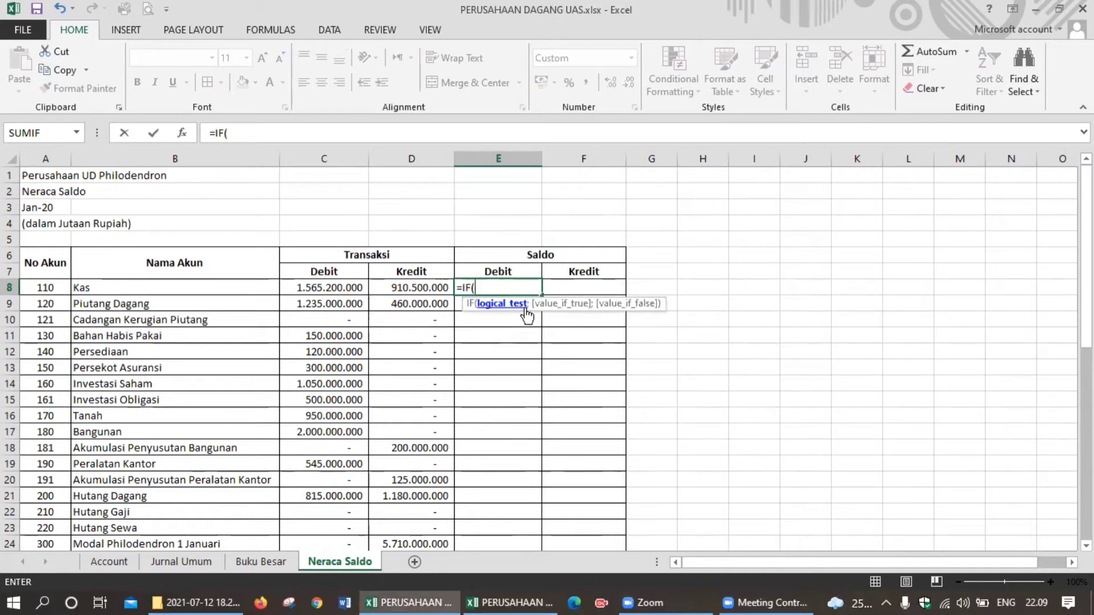
{"action": "left_click", "coordinate": [331, 286]}
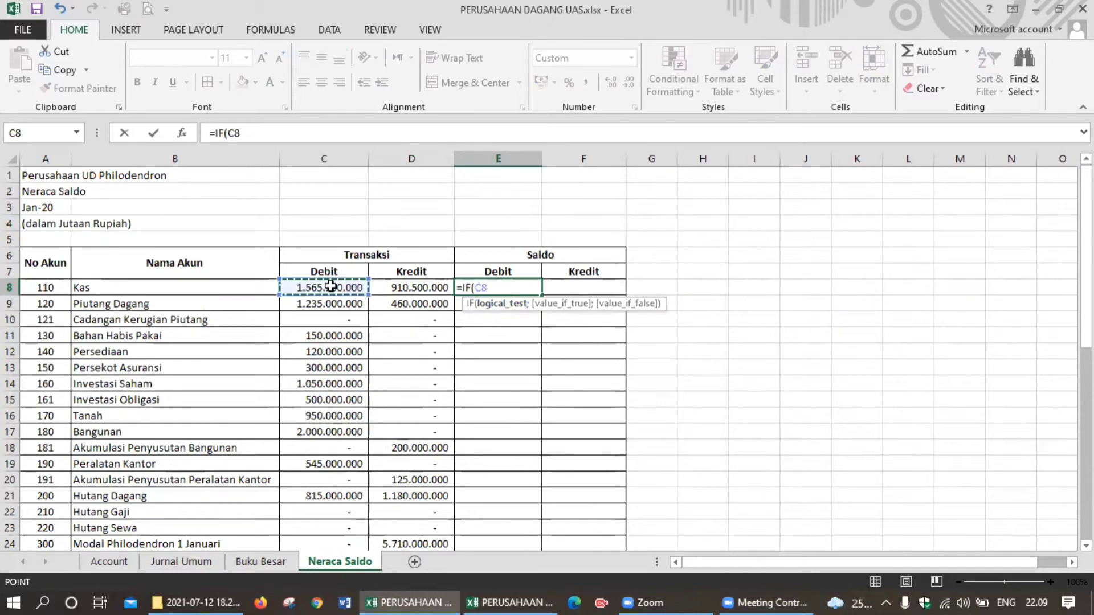
{"action": "type", "text": ">"}
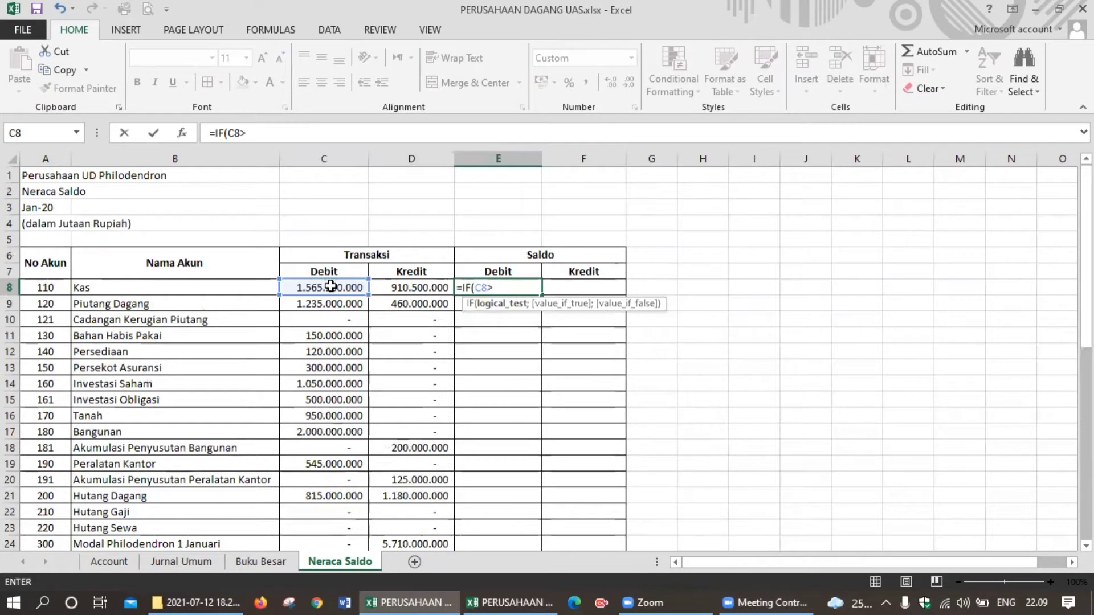
{"action": "left_click", "coordinate": [391, 287]}
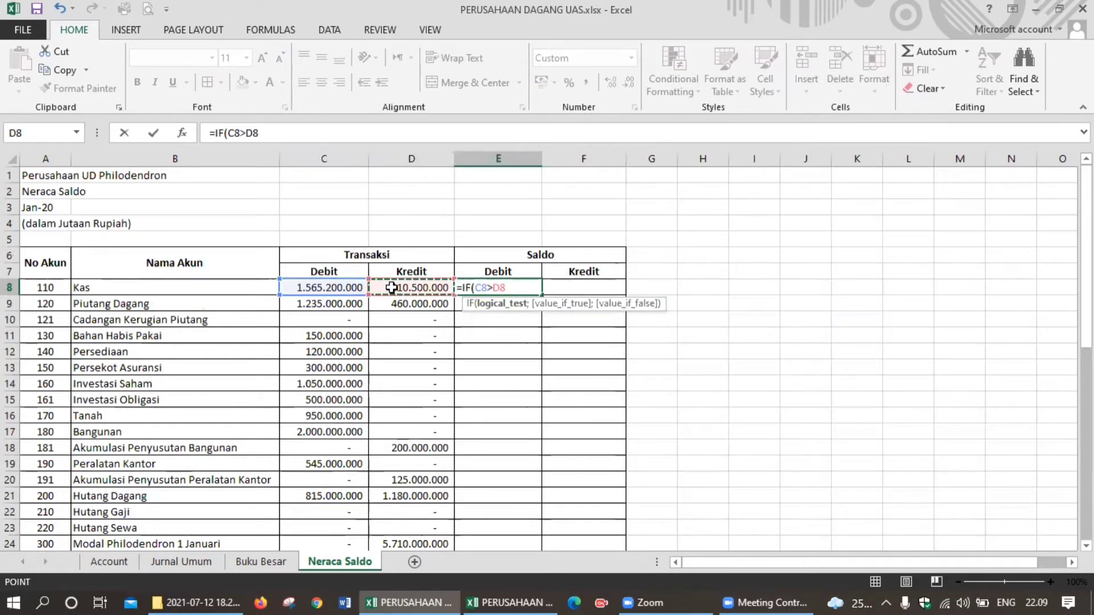
{"action": "type", "text": ";"}
{"action": "left_click", "coordinate": [350, 286]}
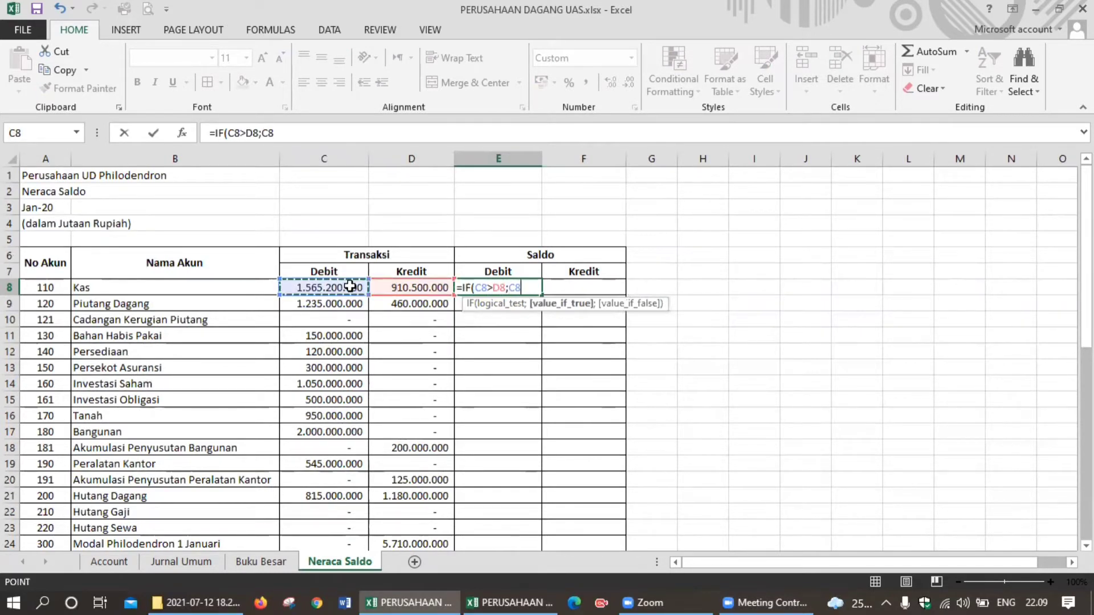
{"action": "type", "text": "-"}
{"action": "left_click", "coordinate": [394, 287]}
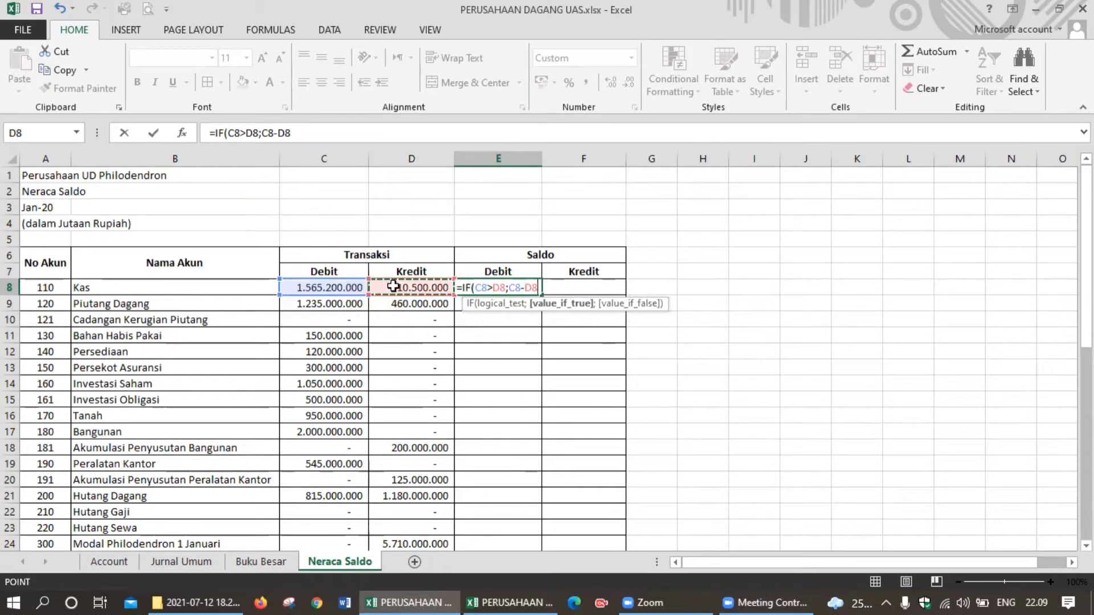
{"action": "type", "text": ";00"}
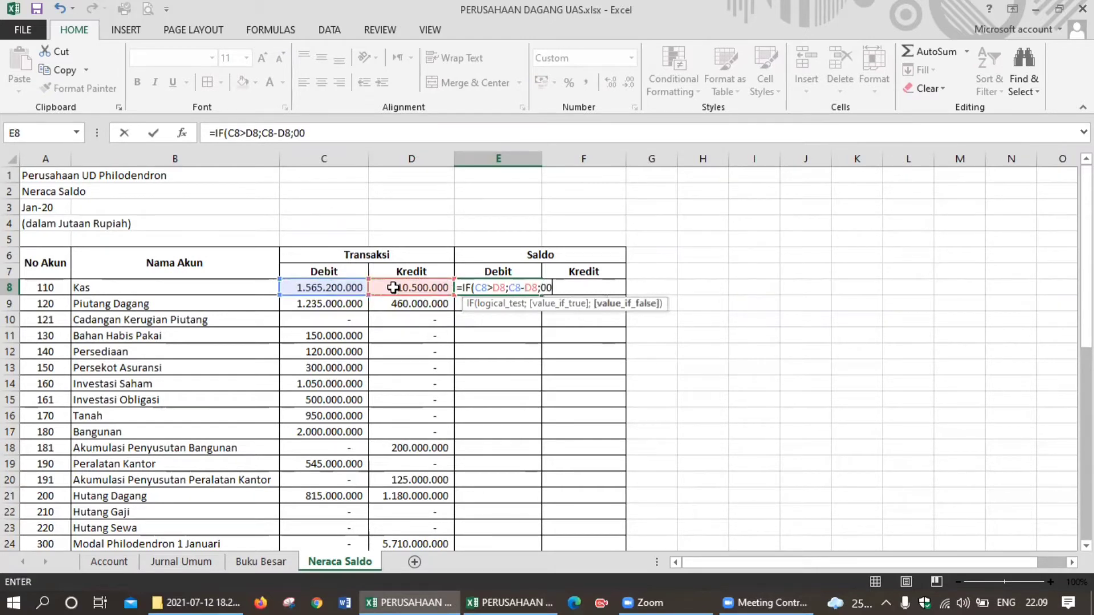
{"action": "key", "text": "BackSpace"}
{"action": "key", "text": "Return"}
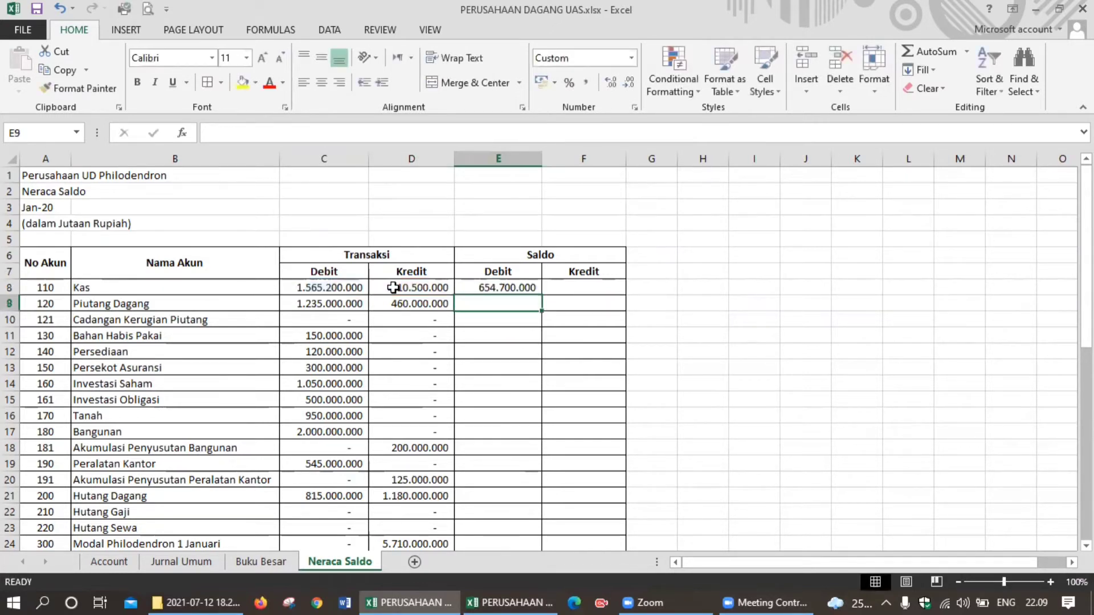
Fill the IF formula from E8 down through E47 for all accounts.
{"action": "left_click", "coordinate": [517, 288]}
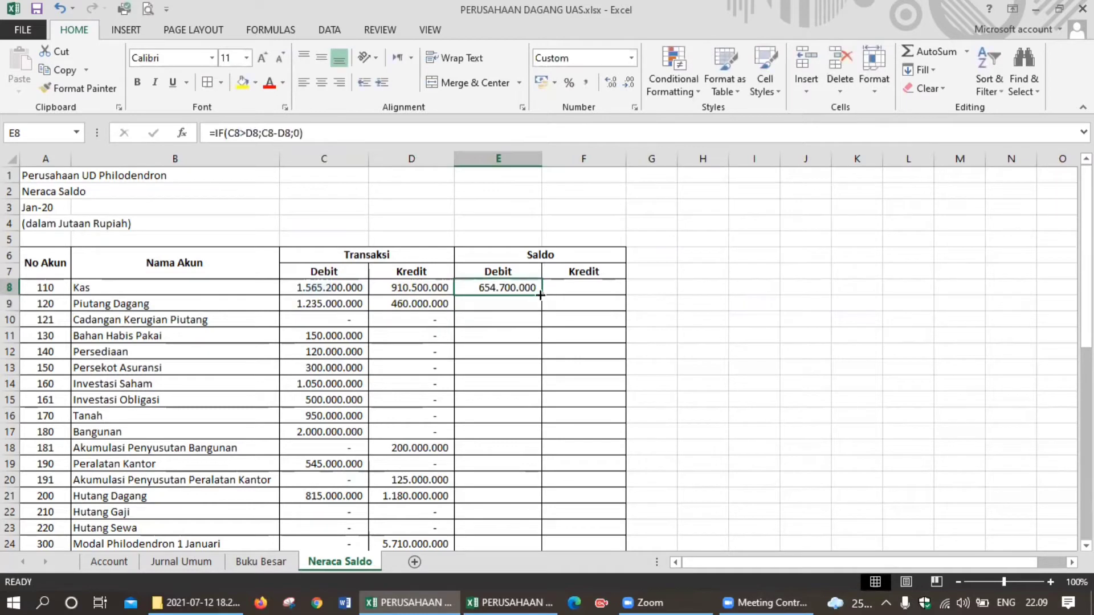
{"action": "left_click_drag", "start_coordinate": [540, 295], "coordinate": [526, 512]}
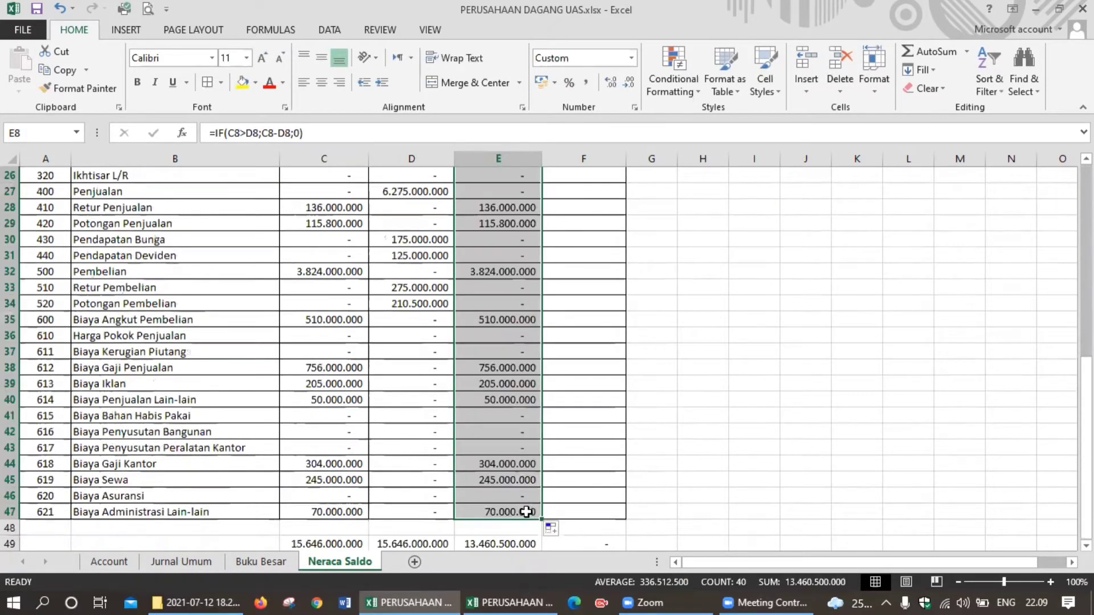
Enter the formula =IF(D8>C8;D8-C8;0) in F8 for the Kas credit balance.
{"action": "scroll", "coordinate": [567, 373], "scroll_direction": "up", "scroll_amount": 8}
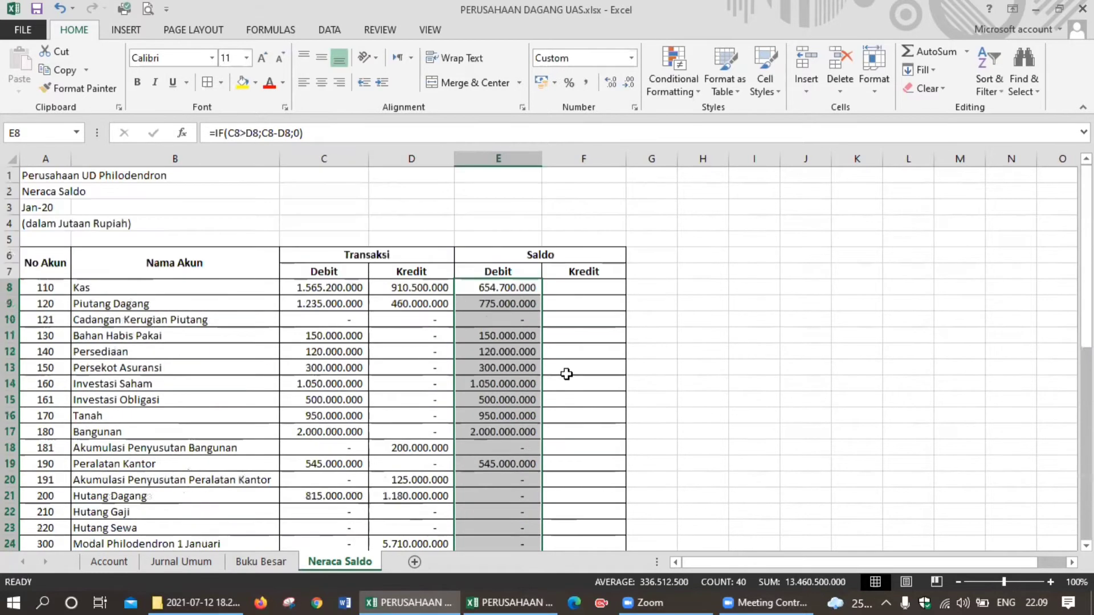
{"action": "left_click", "coordinate": [574, 289]}
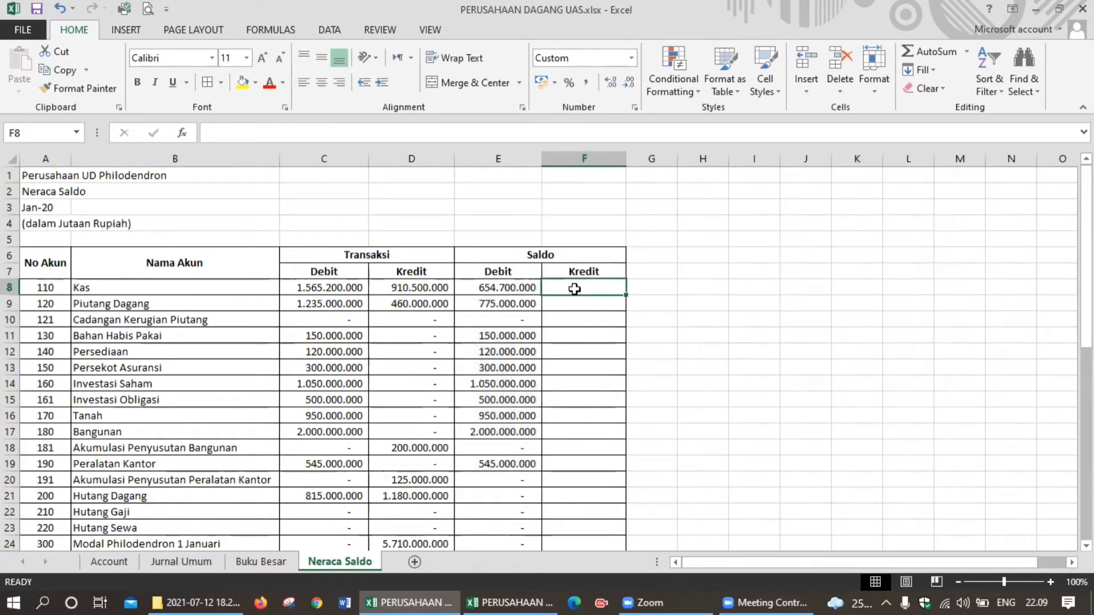
{"action": "type", "text": "=if"}
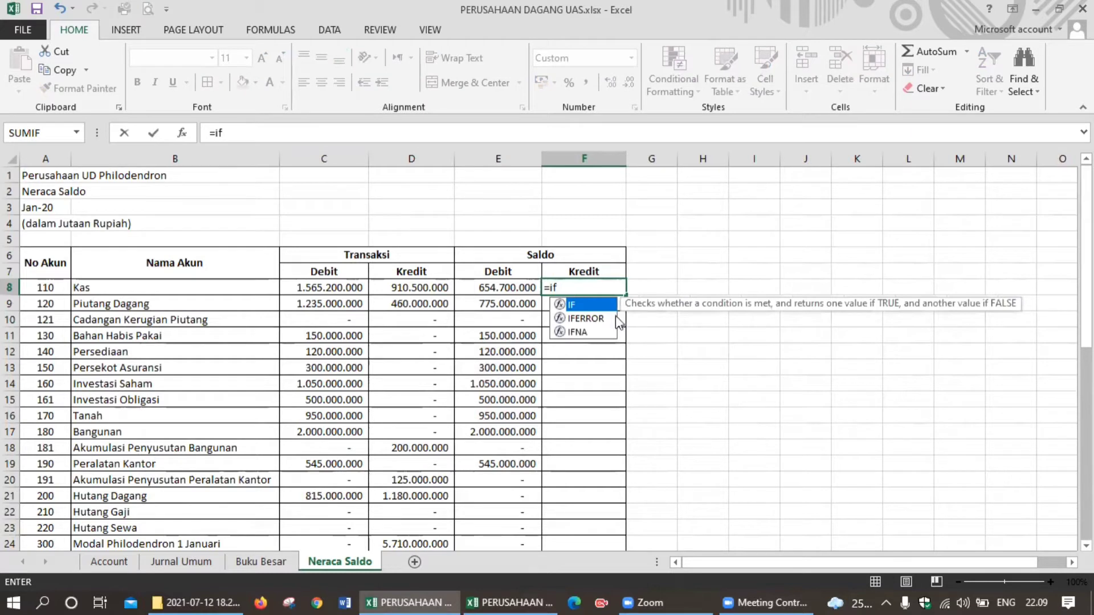
{"action": "key", "text": "Tab"}
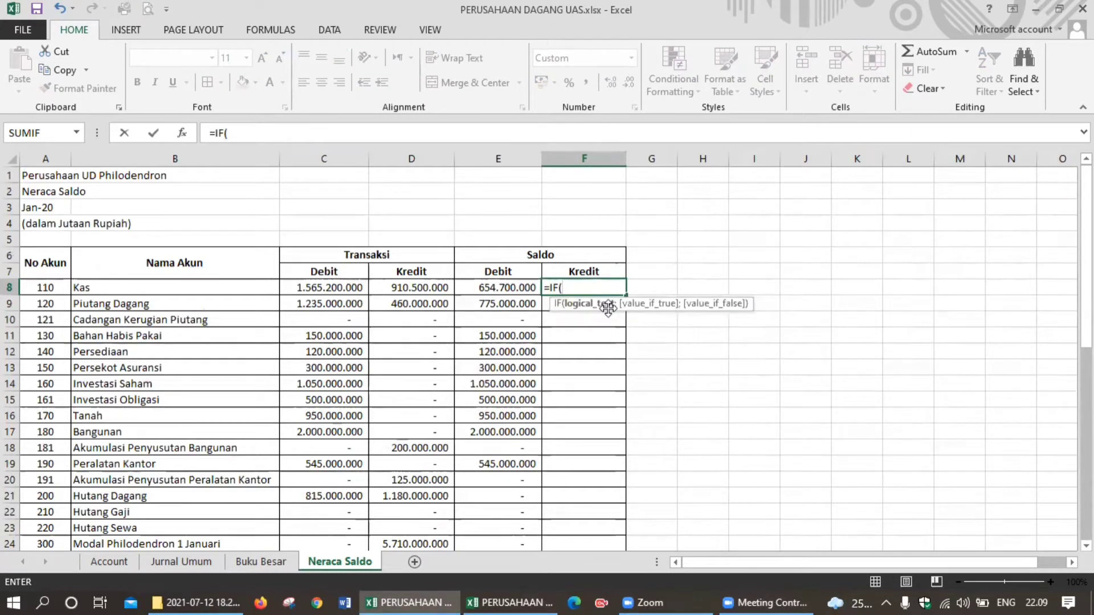
{"action": "left_click", "coordinate": [433, 289]}
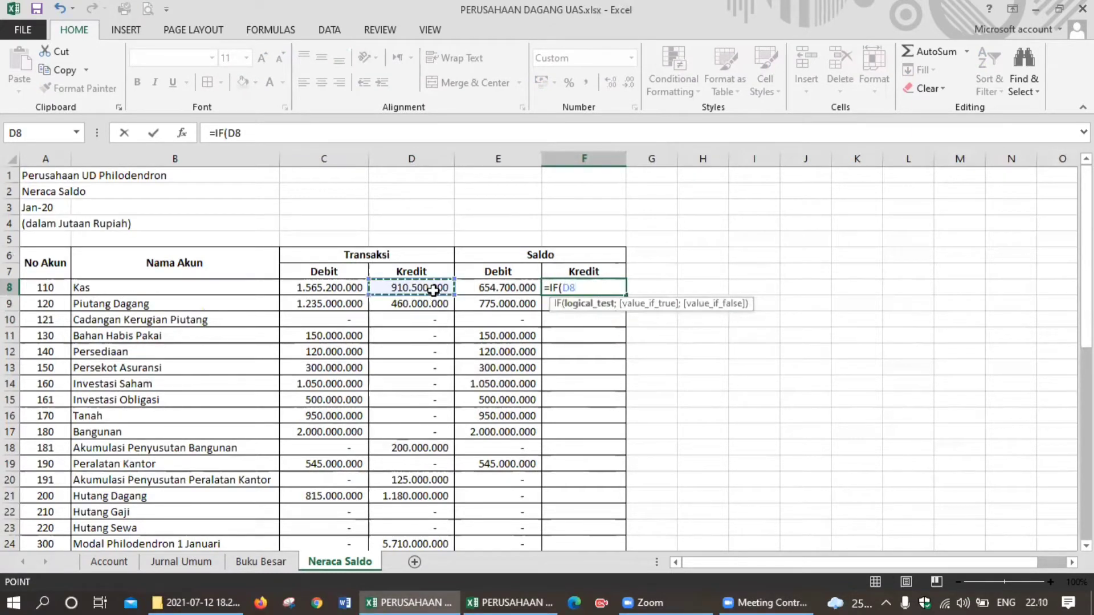
{"action": "type", "text": ">"}
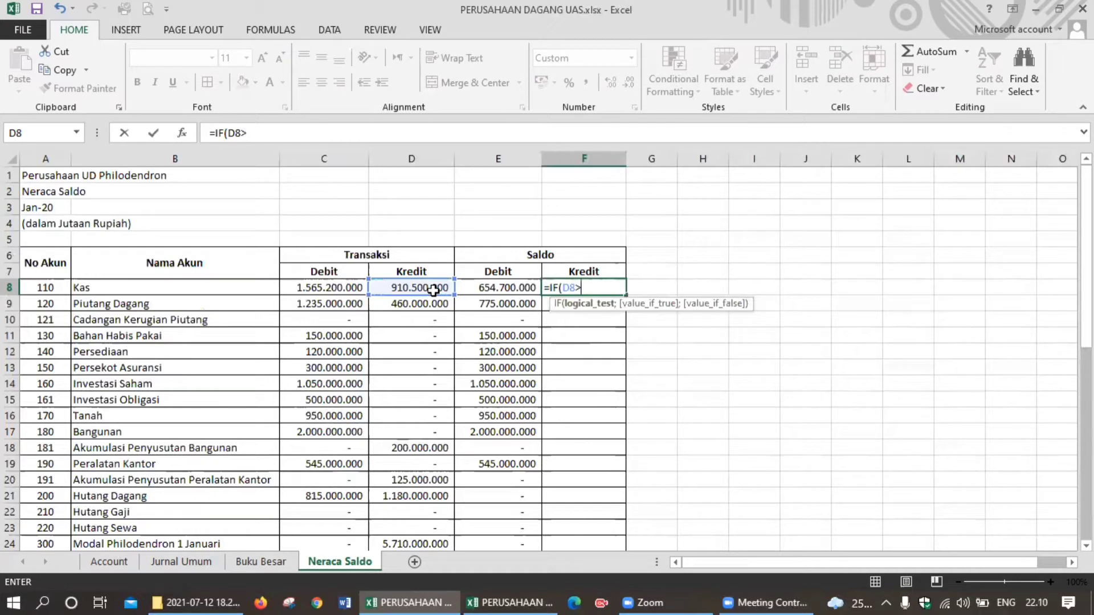
{"action": "left_click", "coordinate": [353, 286]}
{"action": "type", "text": ";"}
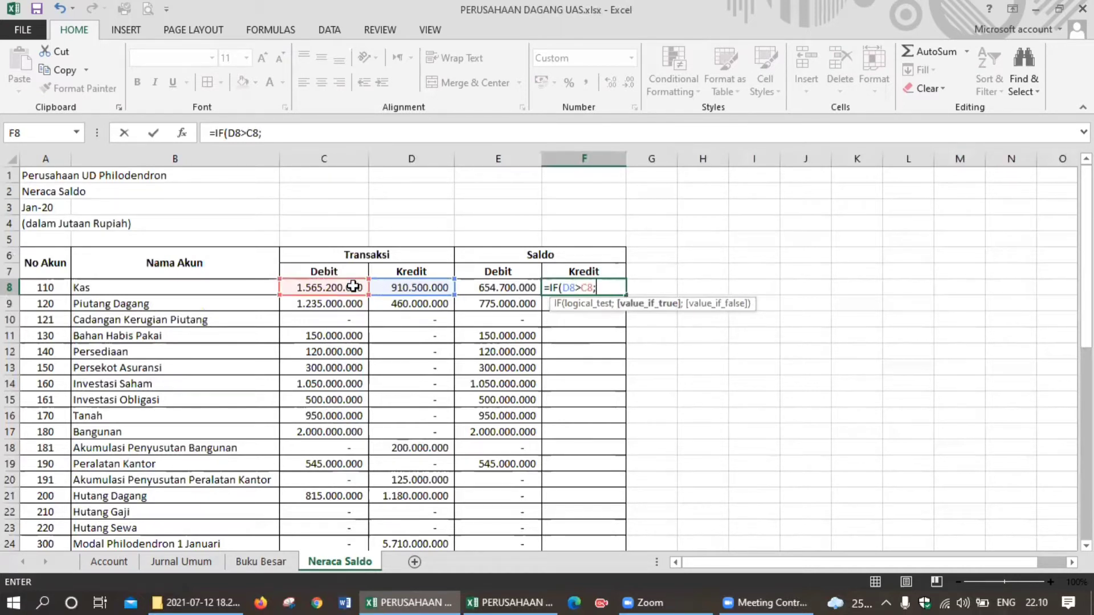
{"action": "left_click", "coordinate": [405, 289]}
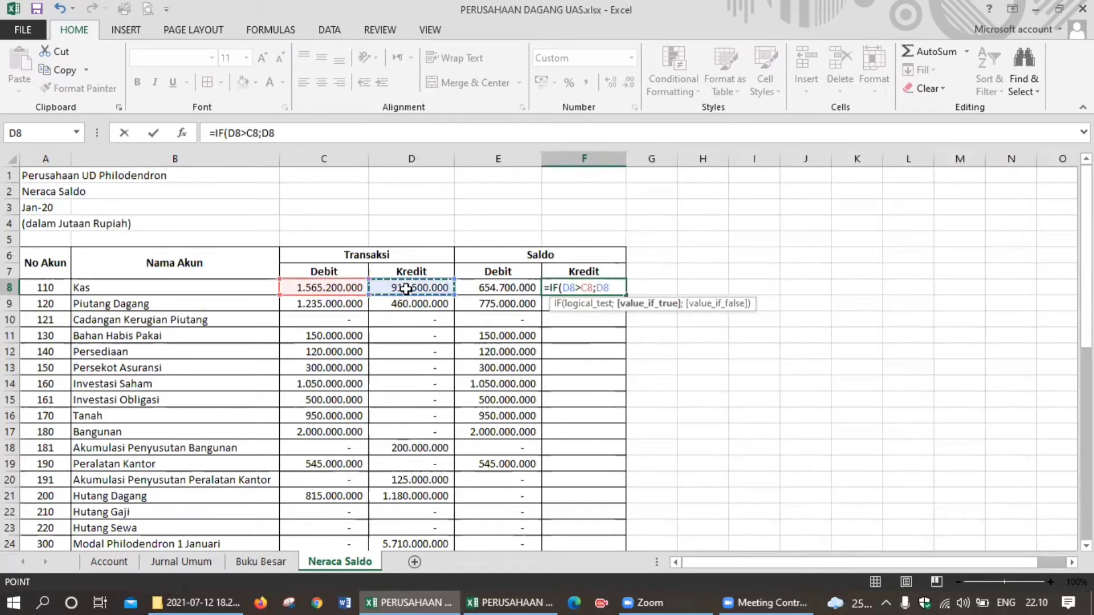
{"action": "type", "text": "-"}
{"action": "left_click", "coordinate": [355, 289]}
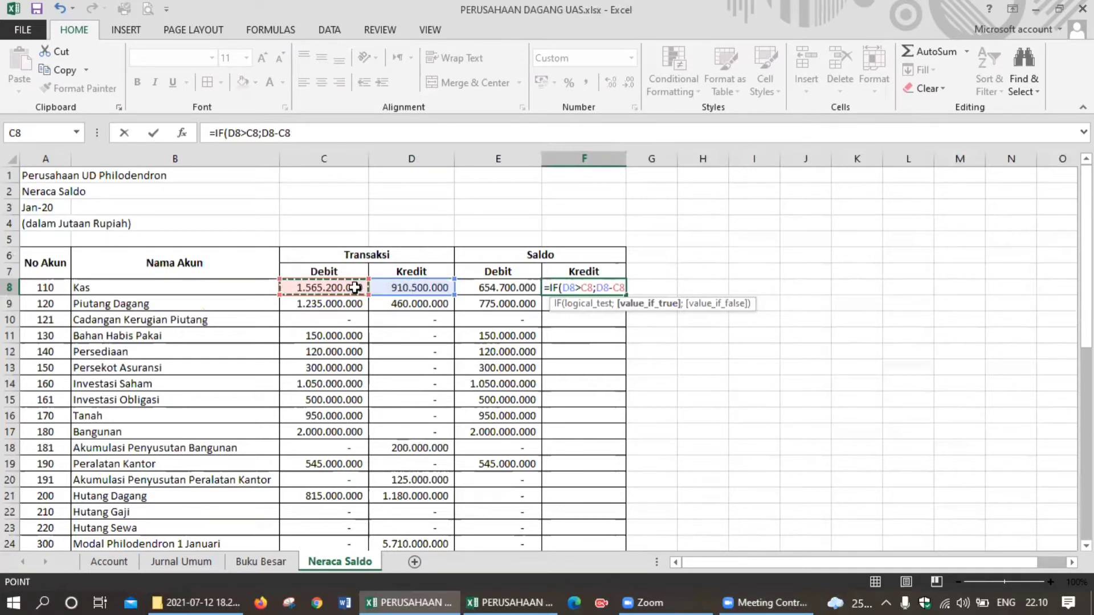
{"action": "type", "text": ";0"}
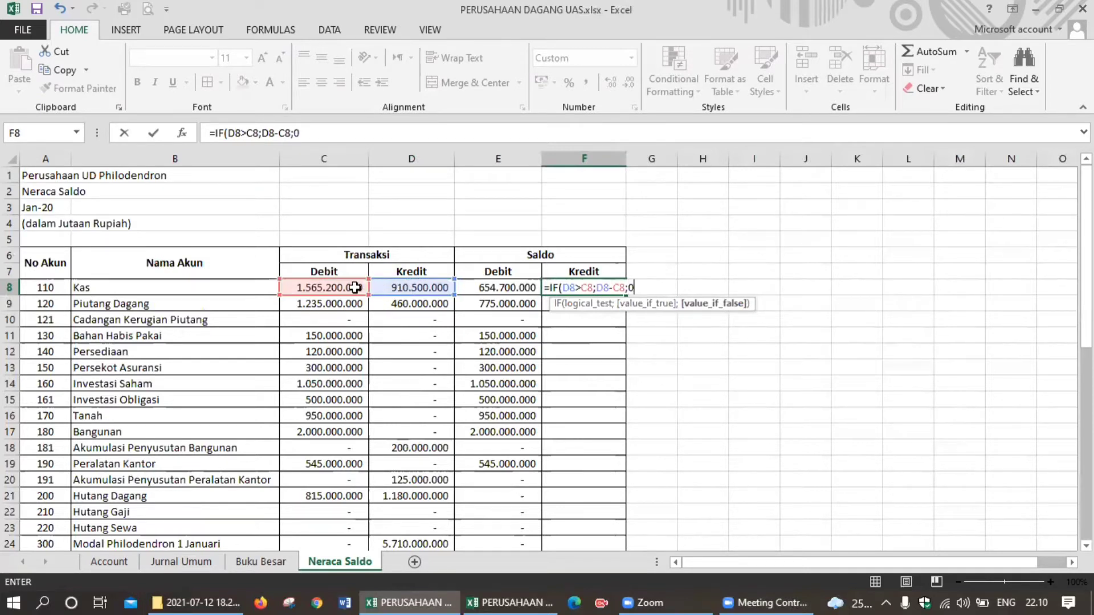
{"action": "key", "text": "Return"}
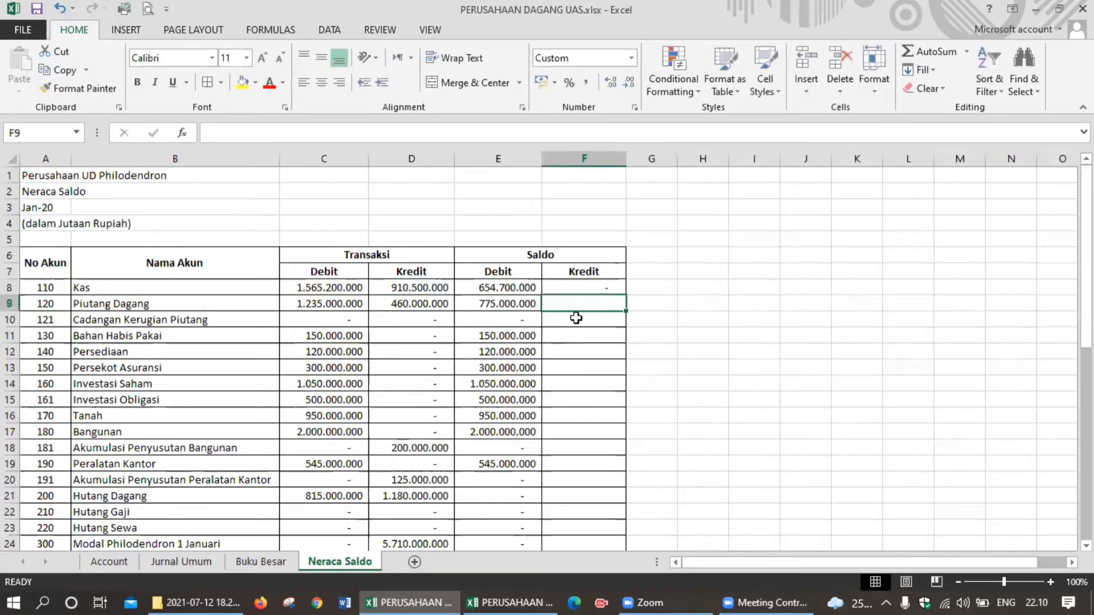
Fill the credit balance IF formula from F8 down through F47 for all accounts.
{"action": "left_click", "coordinate": [601, 281]}
{"action": "left_click_drag", "start_coordinate": [627, 295], "coordinate": [606, 520]}
{"action": "scroll", "coordinate": [607, 520], "scroll_direction": "down", "scroll_amount": 1}
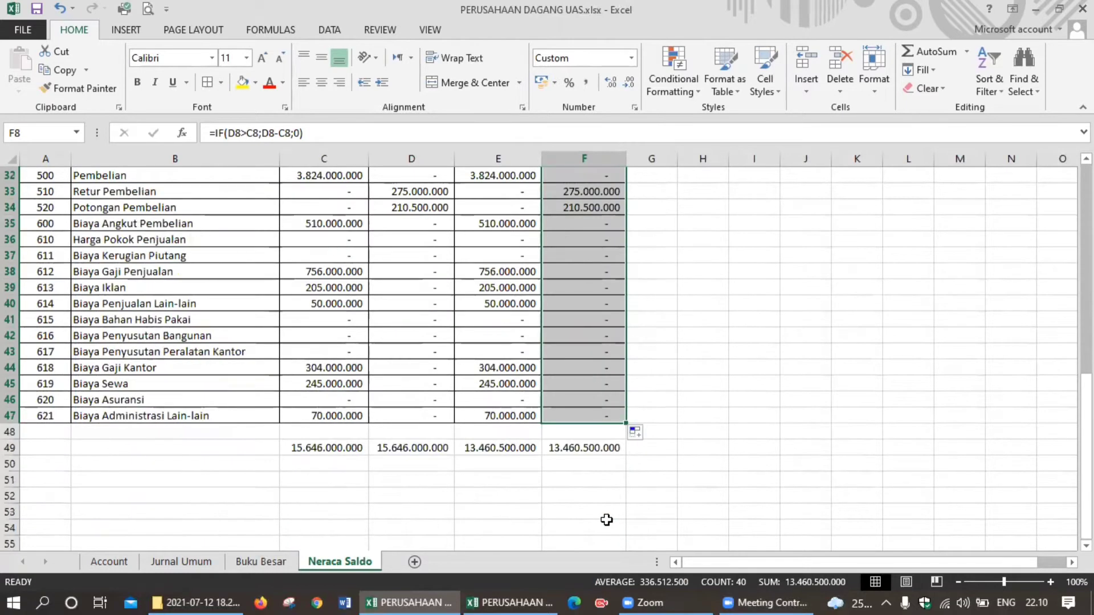
Compare the debit and credit totals in row 49 for both the Transaksi and Saldo columns.
{"action": "left_click", "coordinate": [500, 468]}
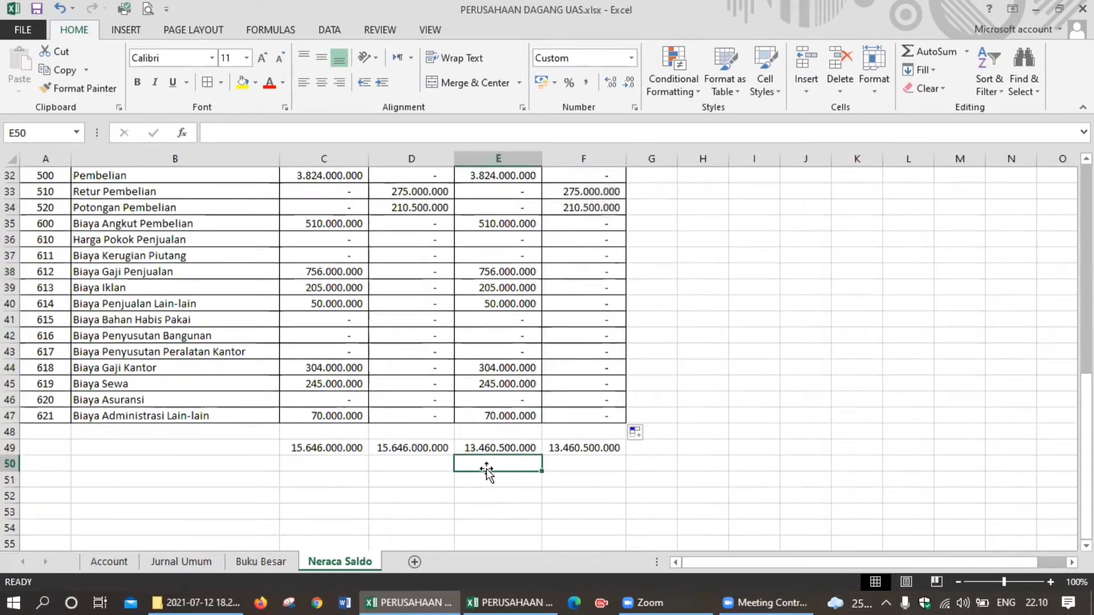
{"action": "scroll", "coordinate": [340, 457], "scroll_direction": "up", "scroll_amount": 4}
{"action": "scroll", "coordinate": [340, 457], "scroll_direction": "down", "scroll_amount": 5}
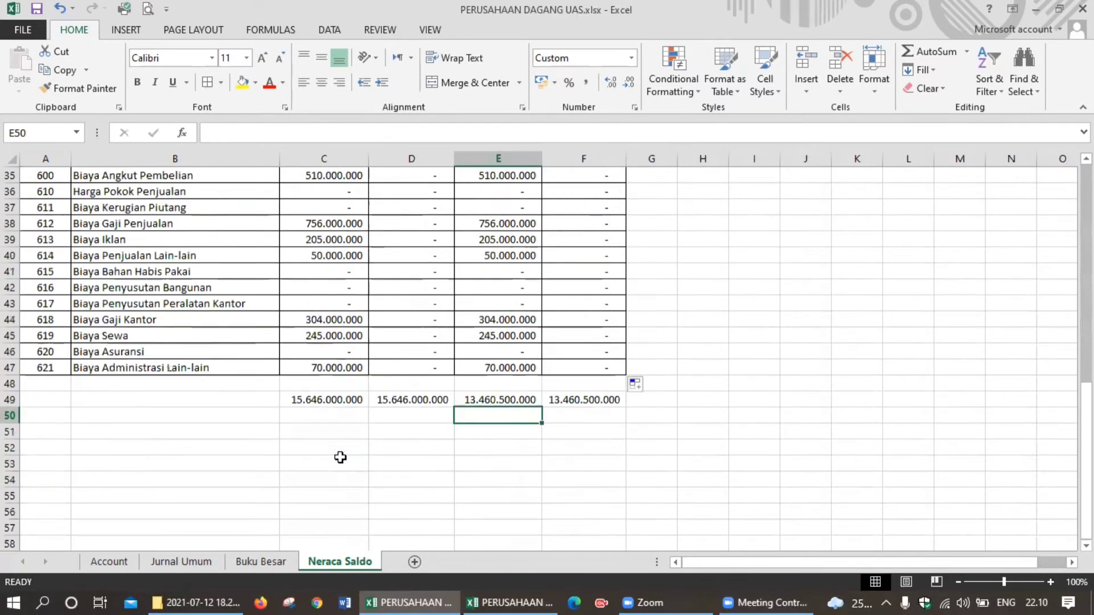
{"action": "scroll", "coordinate": [340, 458], "scroll_direction": "up", "scroll_amount": 5}
{"action": "scroll", "coordinate": [341, 457], "scroll_direction": "down", "scroll_amount": 4}
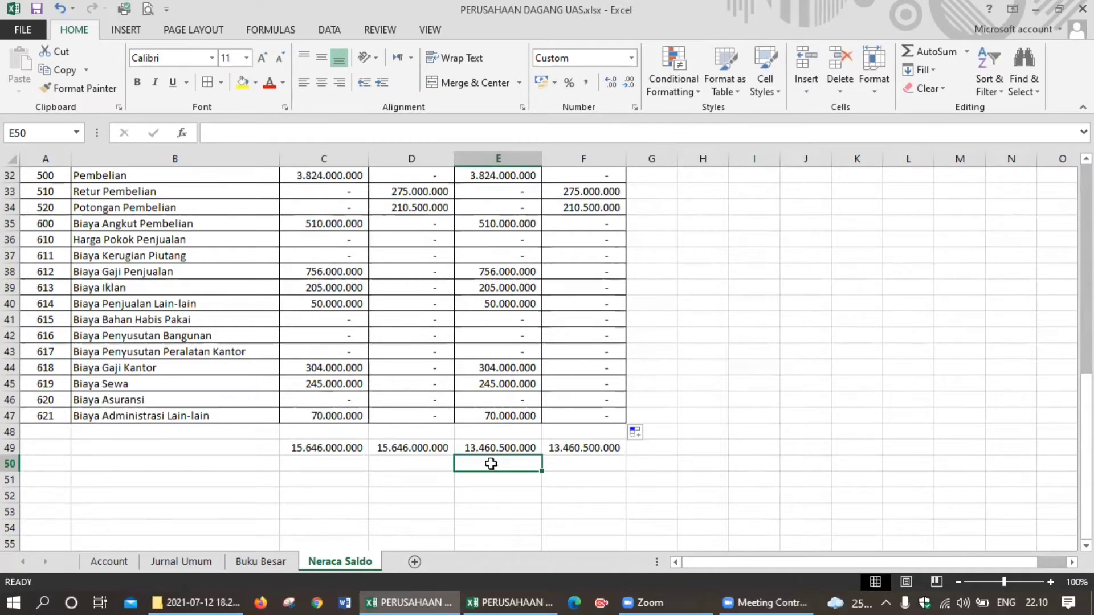
Merge and center each of the four title rows across columns A to F, and make the titles bold.
{"action": "scroll", "coordinate": [573, 491], "scroll_direction": "up", "scroll_amount": 9}
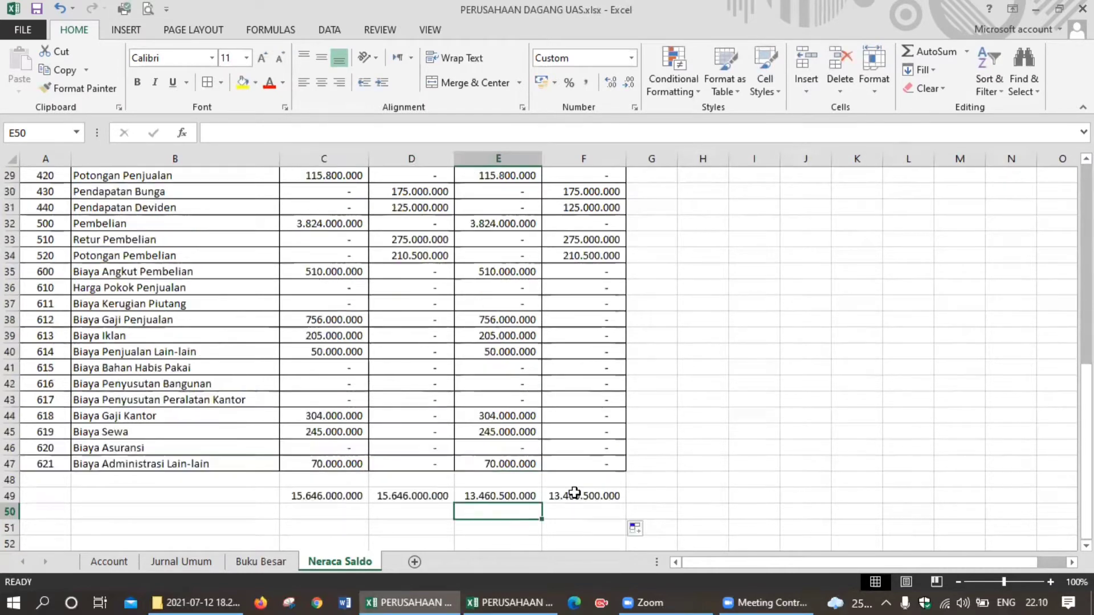
{"action": "scroll", "coordinate": [574, 493], "scroll_direction": "up", "scroll_amount": 2}
{"action": "left_click_drag", "start_coordinate": [68, 180], "coordinate": [592, 173]}
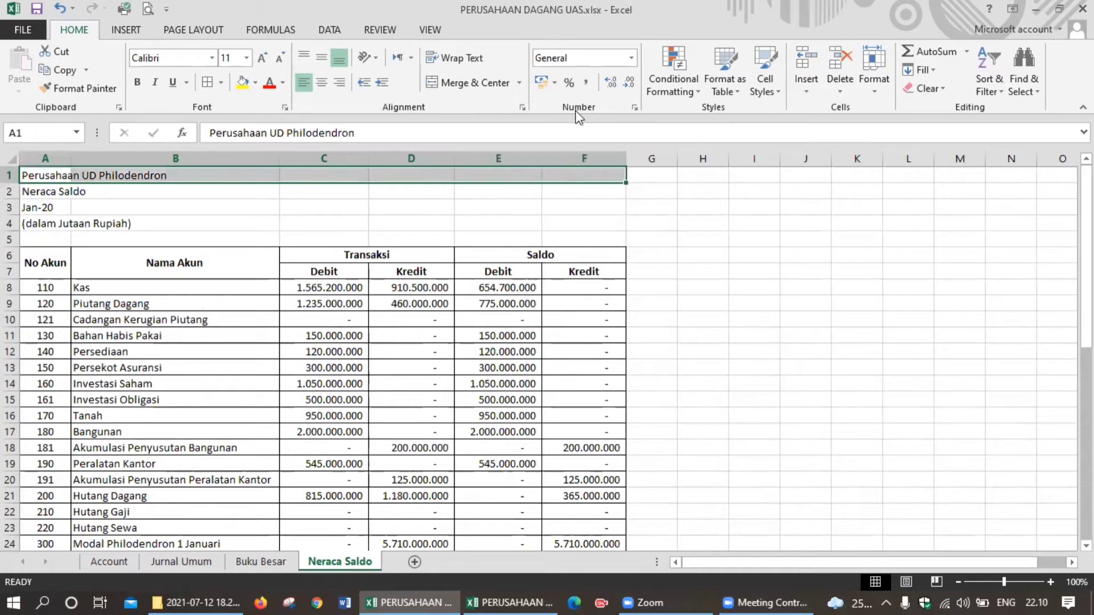
{"action": "left_click", "coordinate": [461, 82]}
{"action": "left_click_drag", "start_coordinate": [43, 193], "coordinate": [596, 192]}
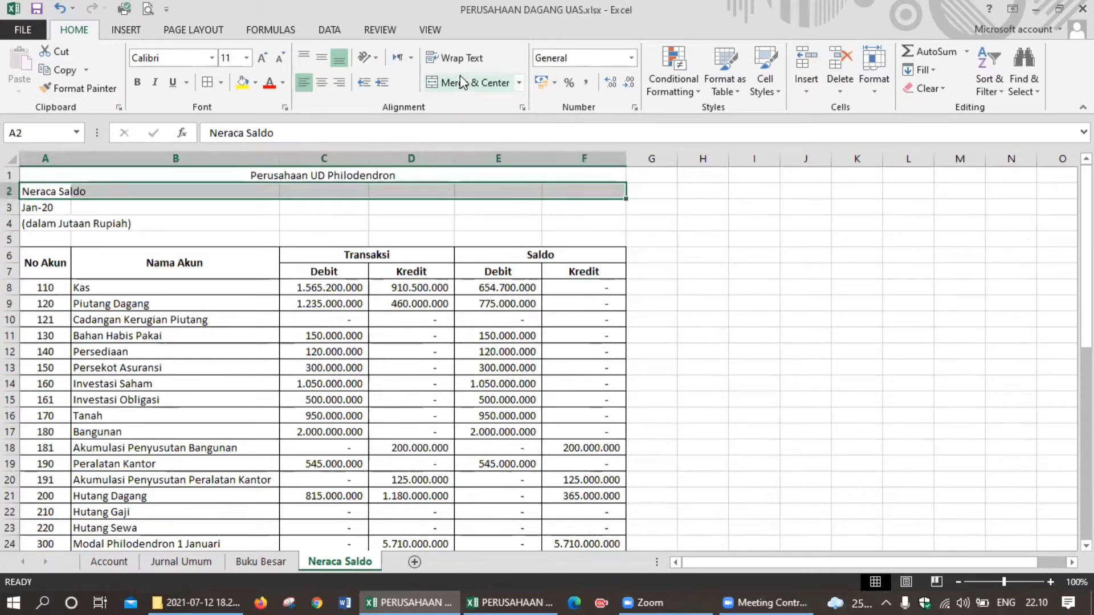
{"action": "left_click", "coordinate": [464, 82]}
{"action": "left_click_drag", "start_coordinate": [54, 208], "coordinate": [566, 212]}
{"action": "left_click", "coordinate": [486, 85]}
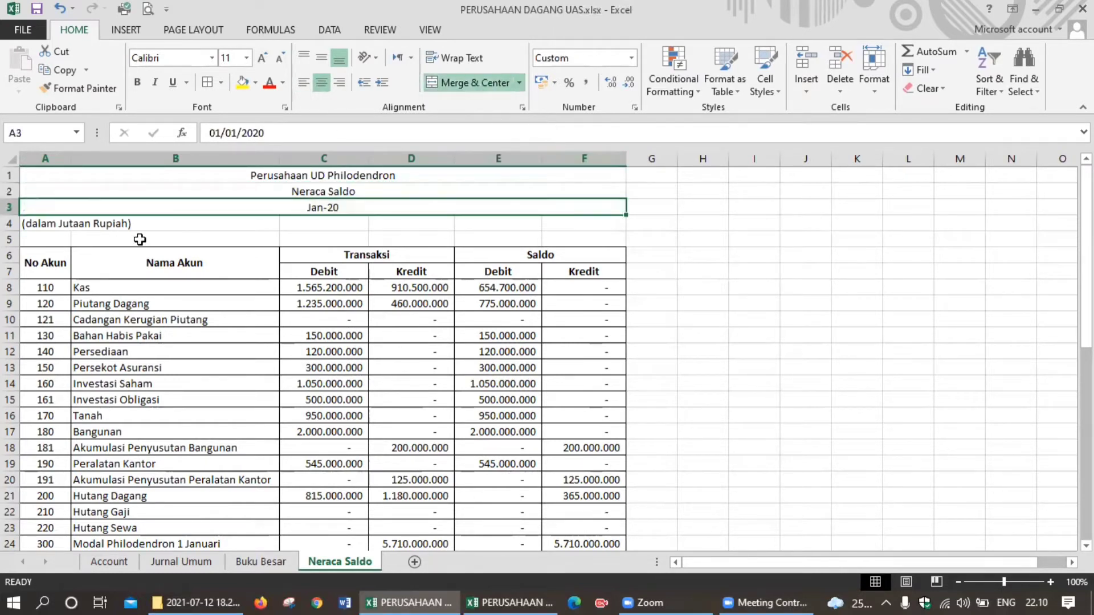
{"action": "left_click_drag", "start_coordinate": [64, 227], "coordinate": [555, 222]}
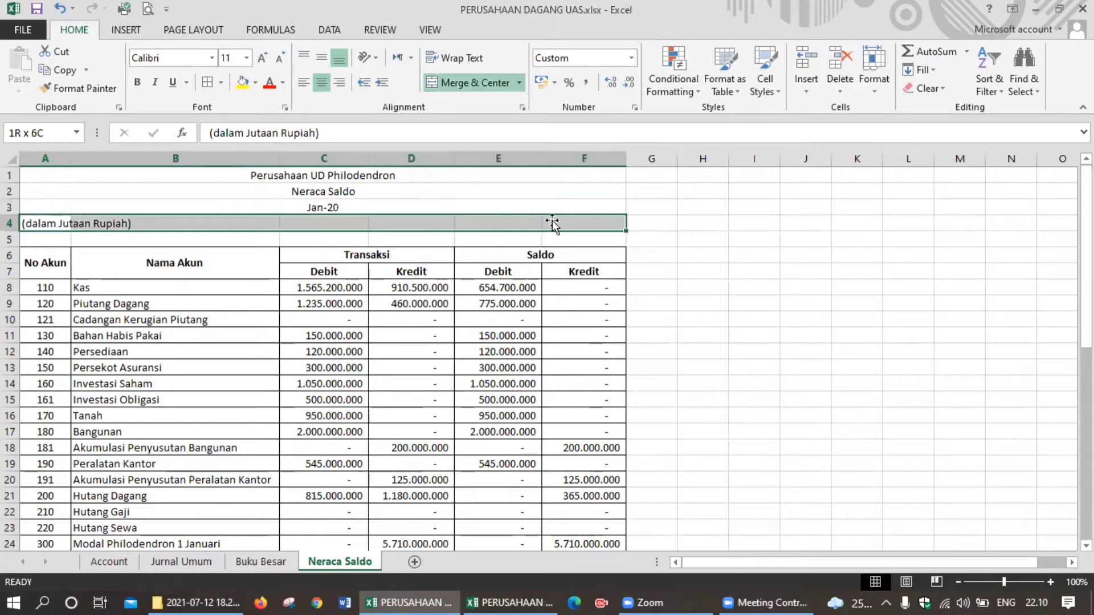
{"action": "left_click", "coordinate": [458, 83]}
{"action": "left_click_drag", "start_coordinate": [429, 176], "coordinate": [441, 219]}
{"action": "left_click", "coordinate": [138, 82]}
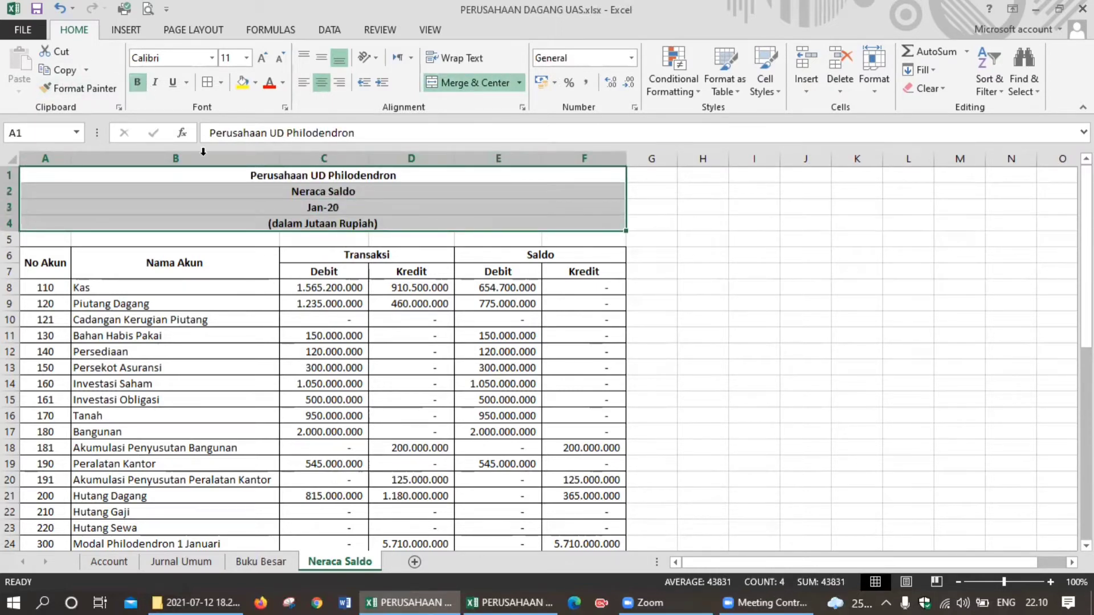
Apply all borders to the Neraca Saldo table from A6 to F49, including the totals row.
{"action": "scroll", "coordinate": [268, 225], "scroll_direction": "down", "scroll_amount": 2}
{"action": "left_click", "coordinate": [114, 243]}
{"action": "scroll", "coordinate": [61, 264], "scroll_direction": "up", "scroll_amount": 2}
{"action": "left_click_drag", "start_coordinate": [61, 265], "coordinate": [495, 513]}
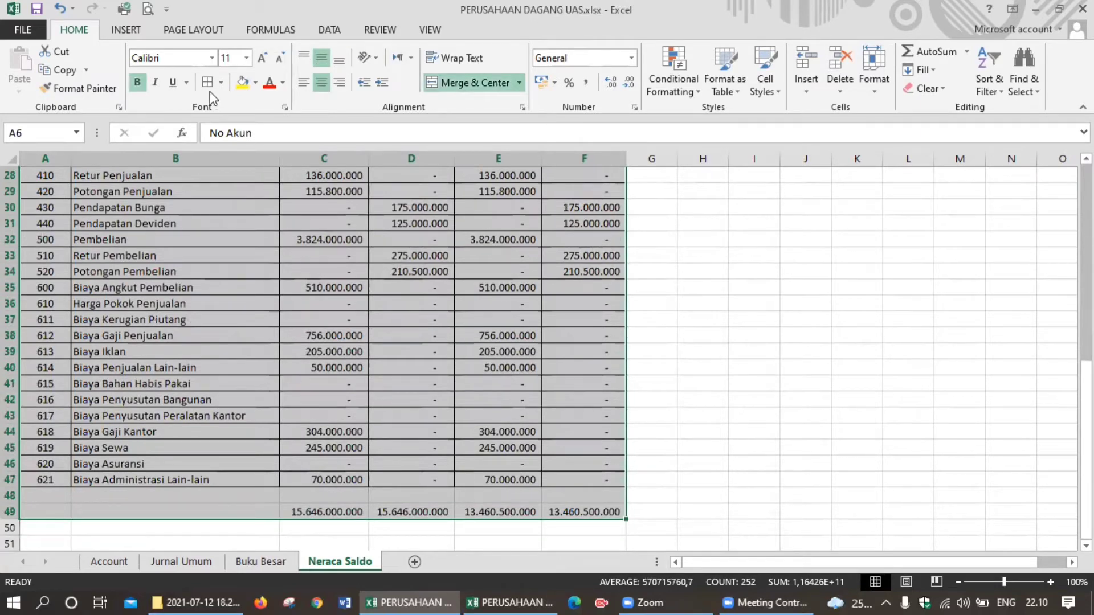
{"action": "scroll", "coordinate": [292, 364], "scroll_direction": "up", "scroll_amount": 8}
{"action": "scroll", "coordinate": [291, 367], "scroll_direction": "down", "scroll_amount": 12}
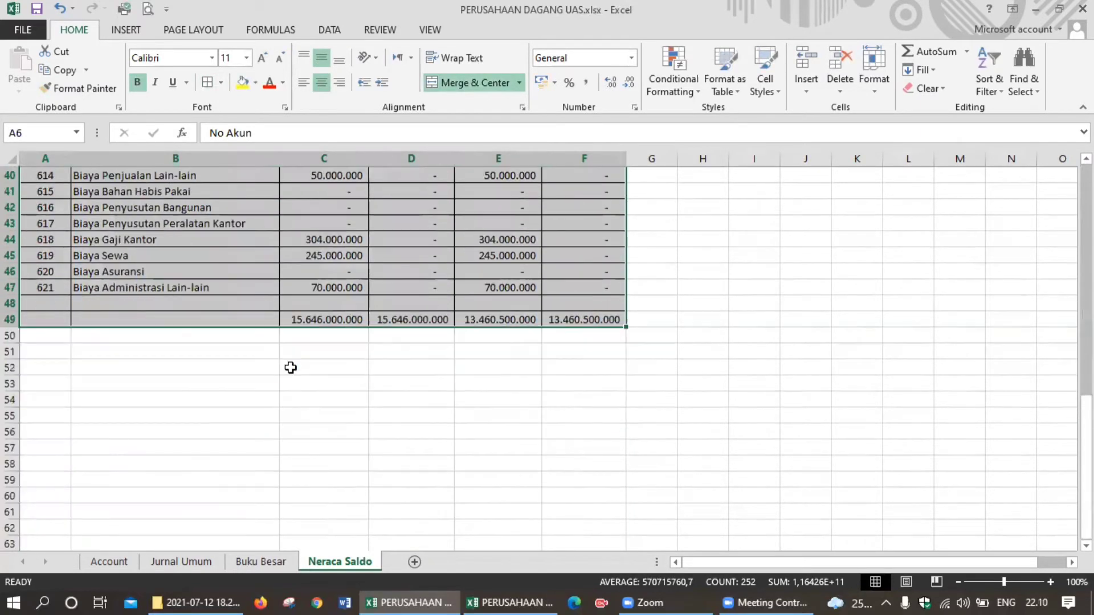
{"action": "left_click", "coordinate": [291, 368]}
Enter the label Total in B49 and merge and center it across A49:B49.
{"action": "left_click", "coordinate": [120, 317]}
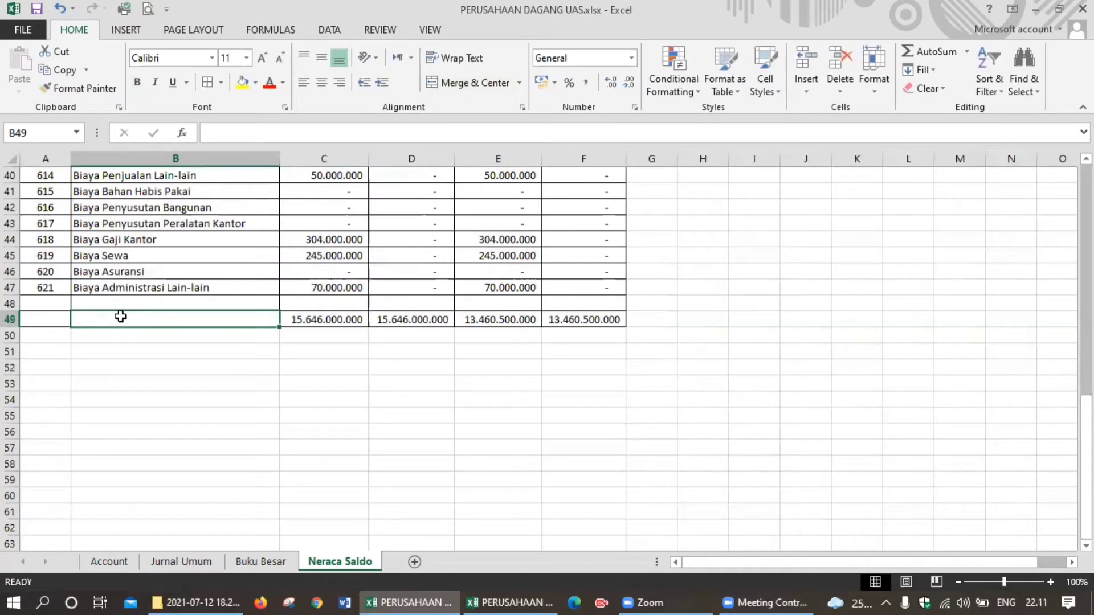
{"action": "type", "text": "Total"}
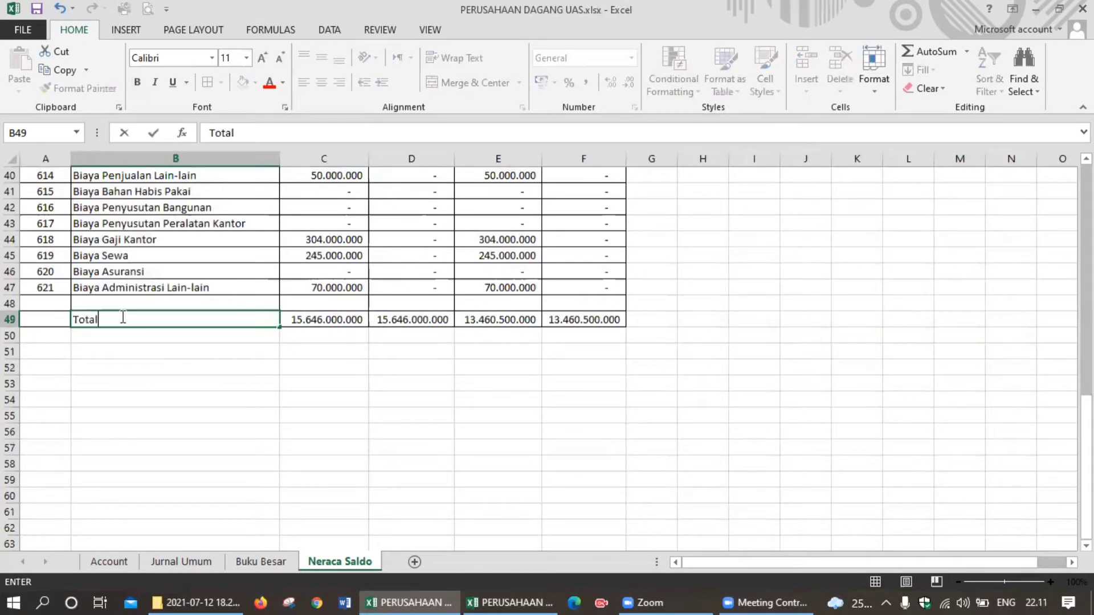
{"action": "key", "text": "Return"}
{"action": "left_click_drag", "start_coordinate": [69, 318], "coordinate": [123, 316]}
{"action": "left_click", "coordinate": [469, 84]}
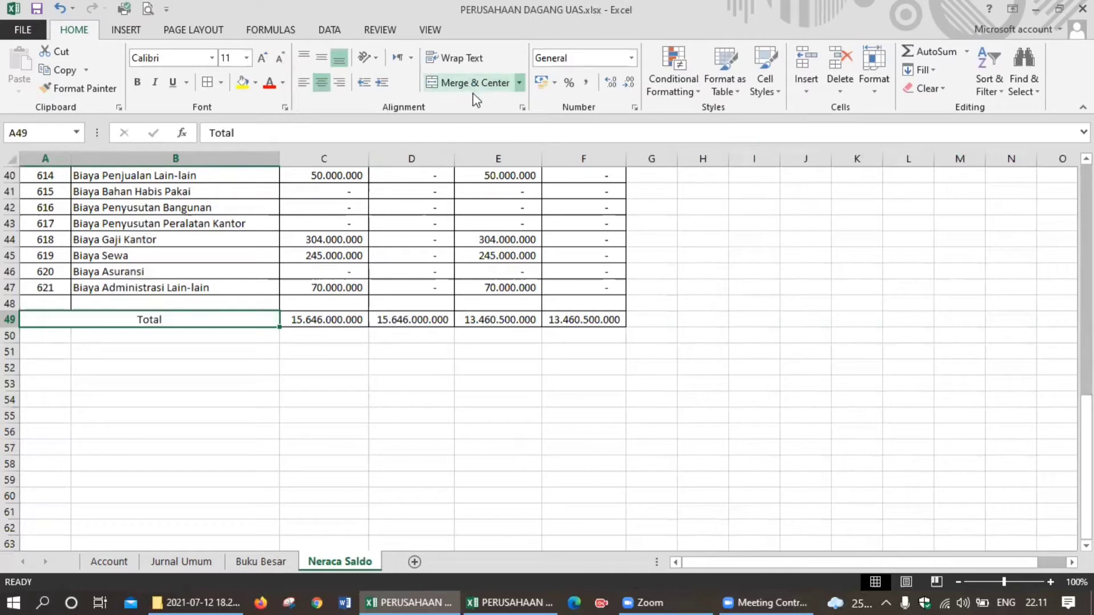
Make the totals row A49:F49 bold and set its font size to 12.
{"action": "left_click_drag", "start_coordinate": [266, 316], "coordinate": [561, 319]}
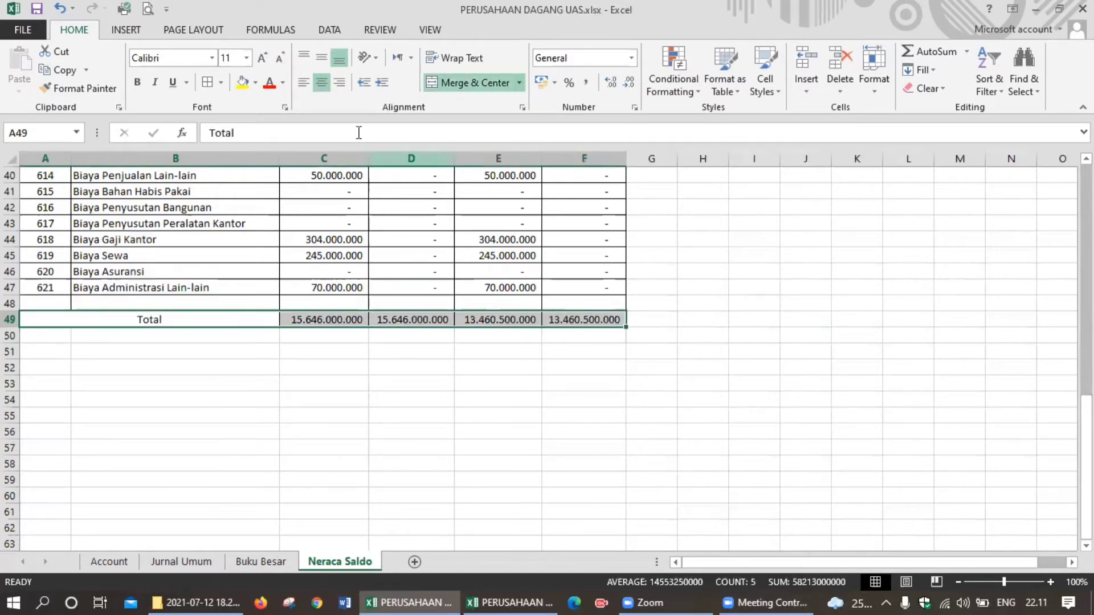
{"action": "left_click", "coordinate": [136, 87]}
{"action": "left_click", "coordinate": [246, 58]}
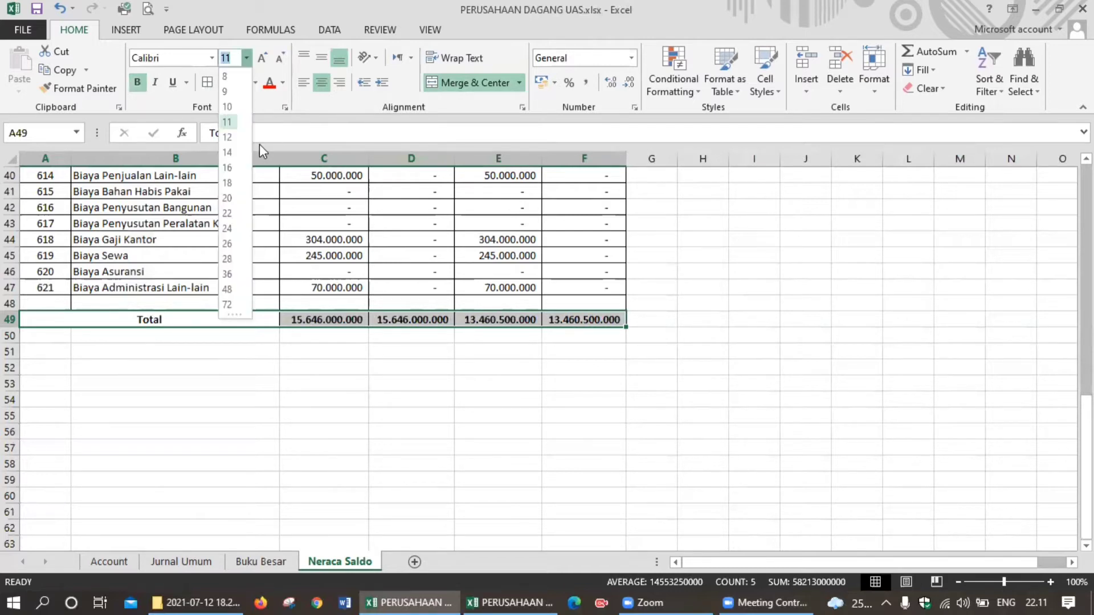
{"action": "left_click", "coordinate": [231, 137]}
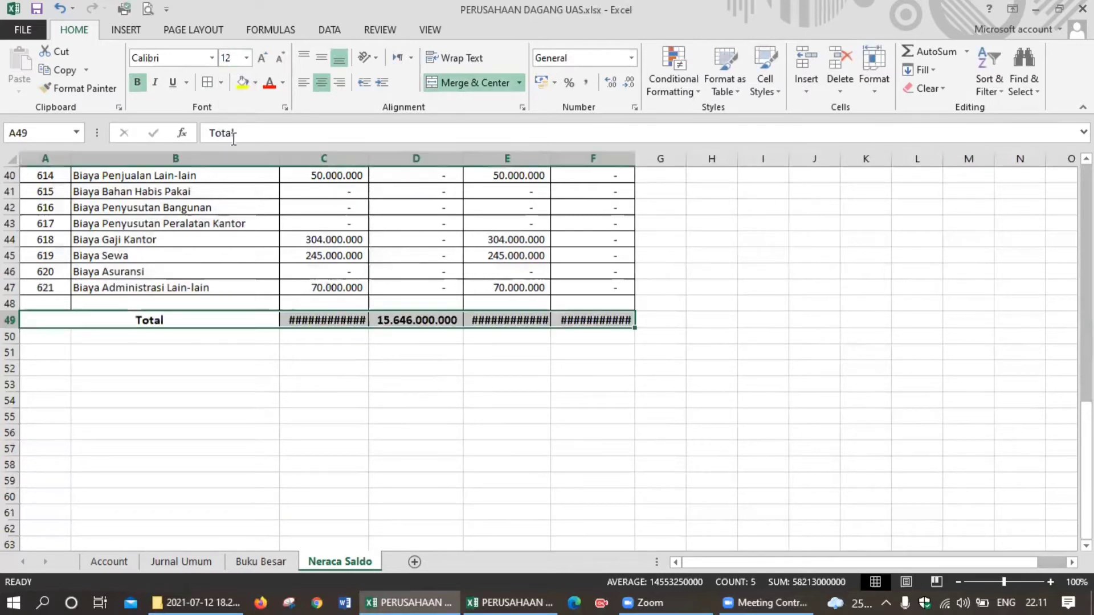
Autofit columns C, E and F to the enlarged totals in row 49.
{"action": "double_click", "coordinate": [367, 160]}
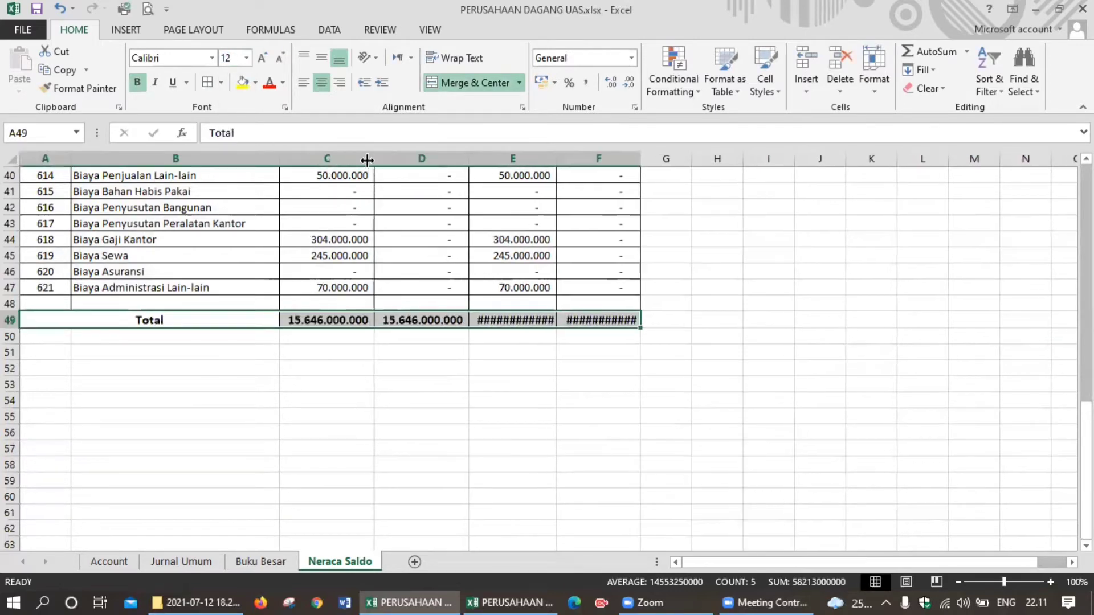
{"action": "double_click", "coordinate": [556, 160]}
{"action": "double_click", "coordinate": [650, 161]}
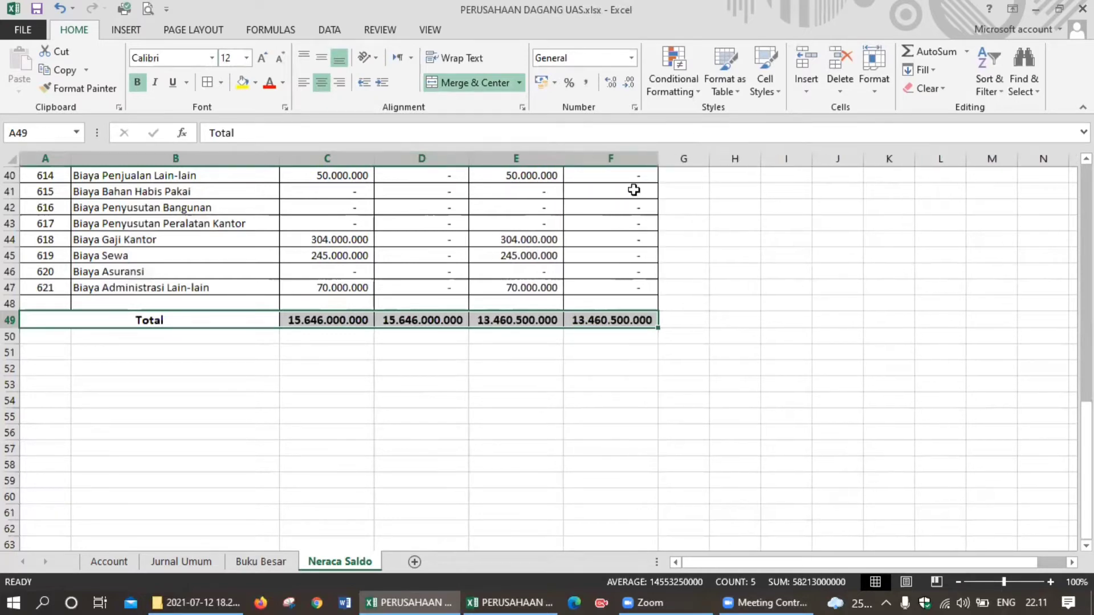
{"action": "left_click", "coordinate": [515, 402]}
{"action": "scroll", "coordinate": [515, 402], "scroll_direction": "up", "scroll_amount": 3}
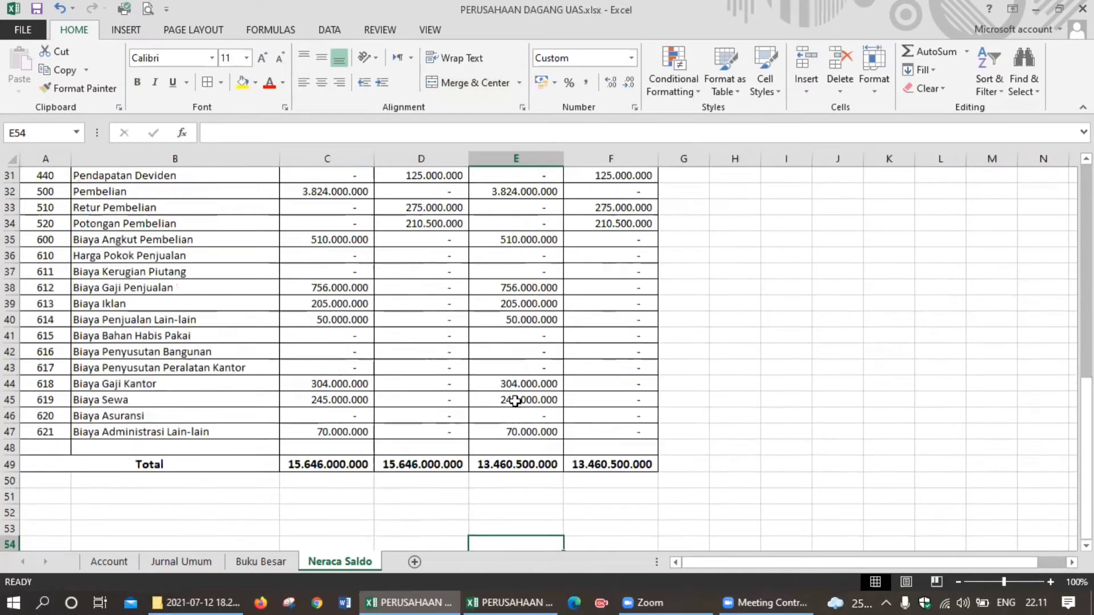
{"action": "scroll", "coordinate": [515, 402], "scroll_direction": "down", "scroll_amount": 3}
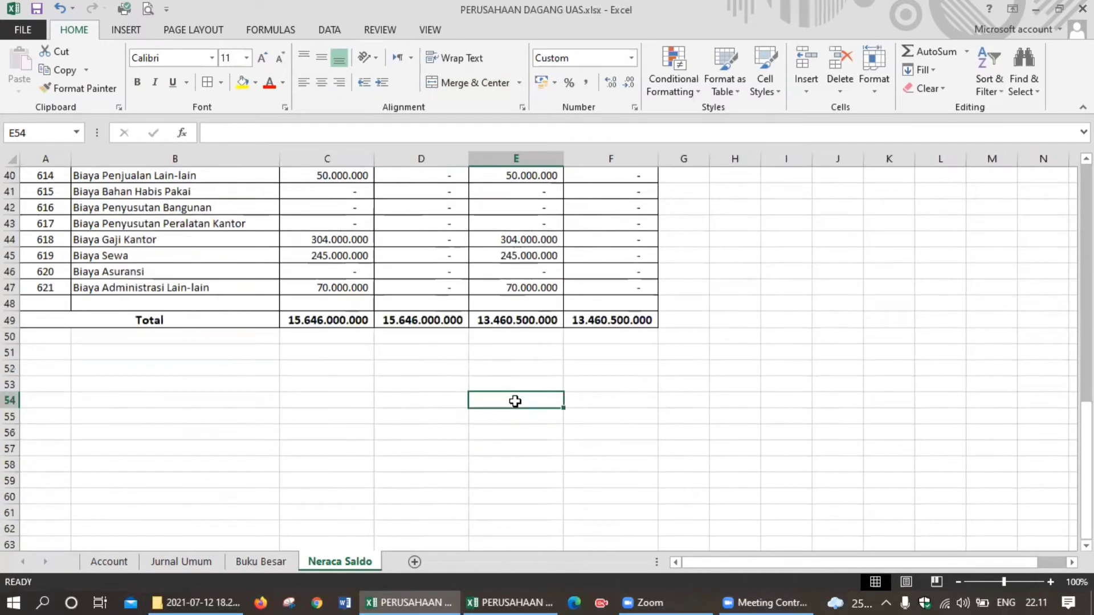
Create a copy of the Jurnal Umum sheet at the end of the workbook, after Neraca Saldo.
{"action": "left_click", "coordinate": [188, 561]}
{"action": "right_click", "coordinate": [197, 562]}
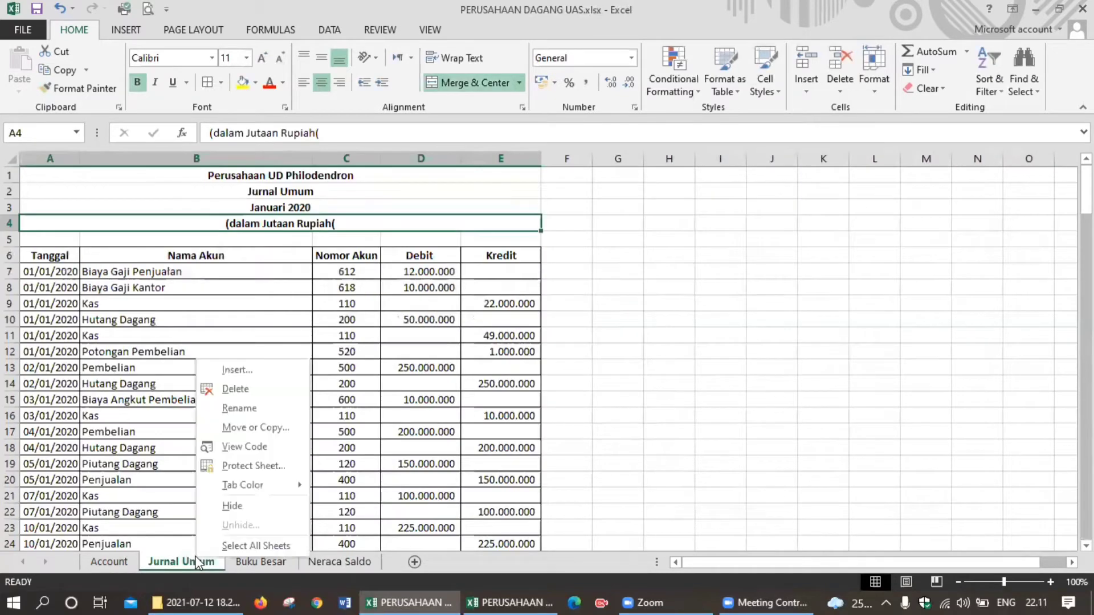
{"action": "left_click", "coordinate": [251, 428]}
{"action": "left_click", "coordinate": [186, 444]}
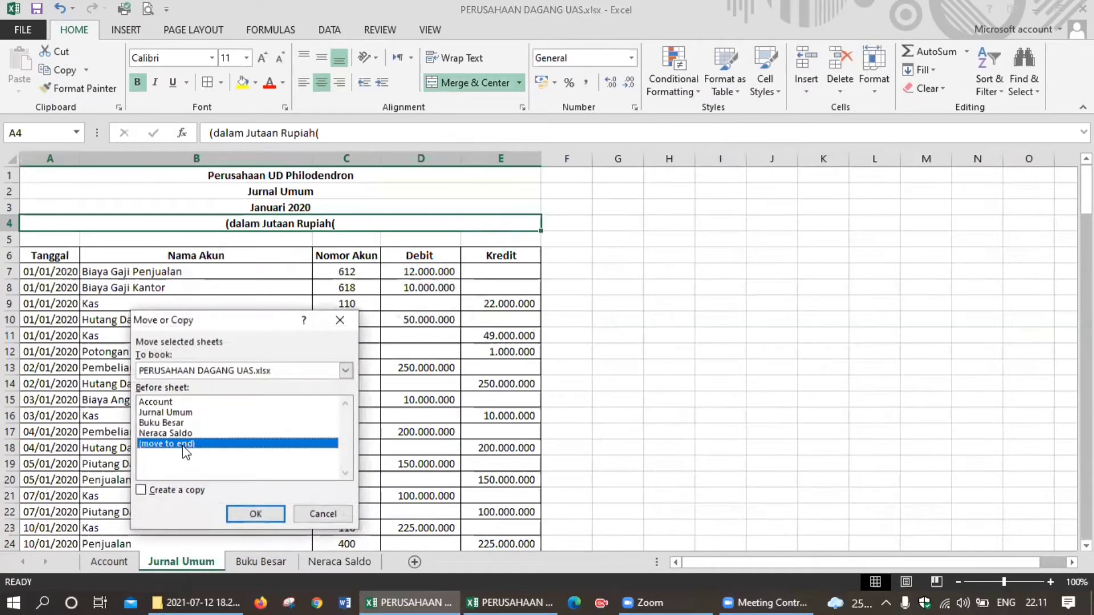
{"action": "left_click", "coordinate": [186, 491]}
{"action": "left_click", "coordinate": [259, 513]}
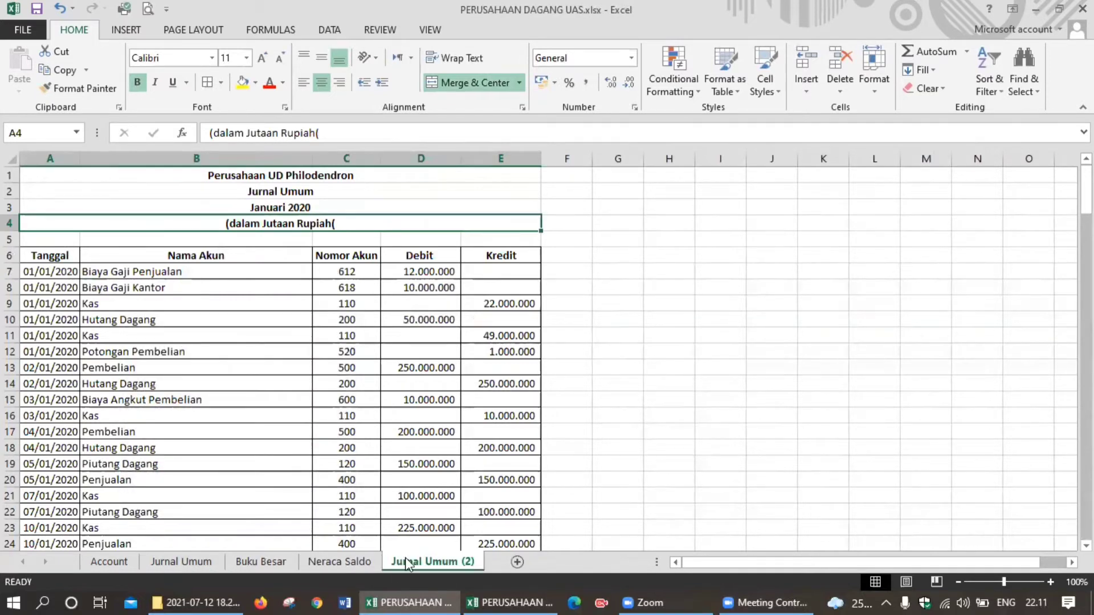
Rename the copied sheet as Jurnal penyesuaian.
{"action": "double_click", "coordinate": [405, 557]}
{"action": "type", "text": "Ju"}
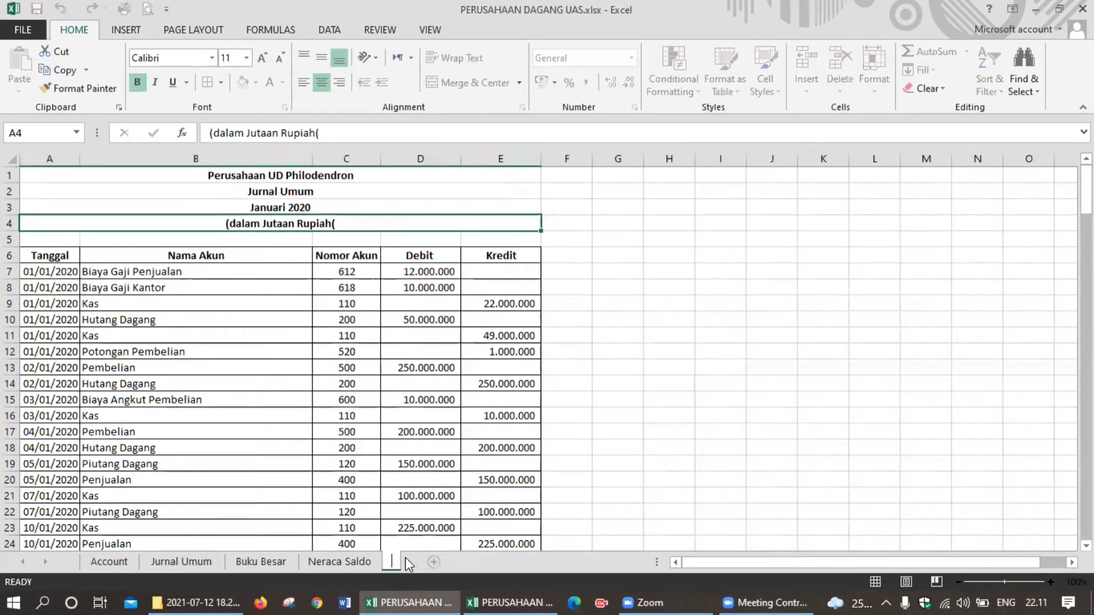
{"action": "type", "text": "rnal penyesuaian"}
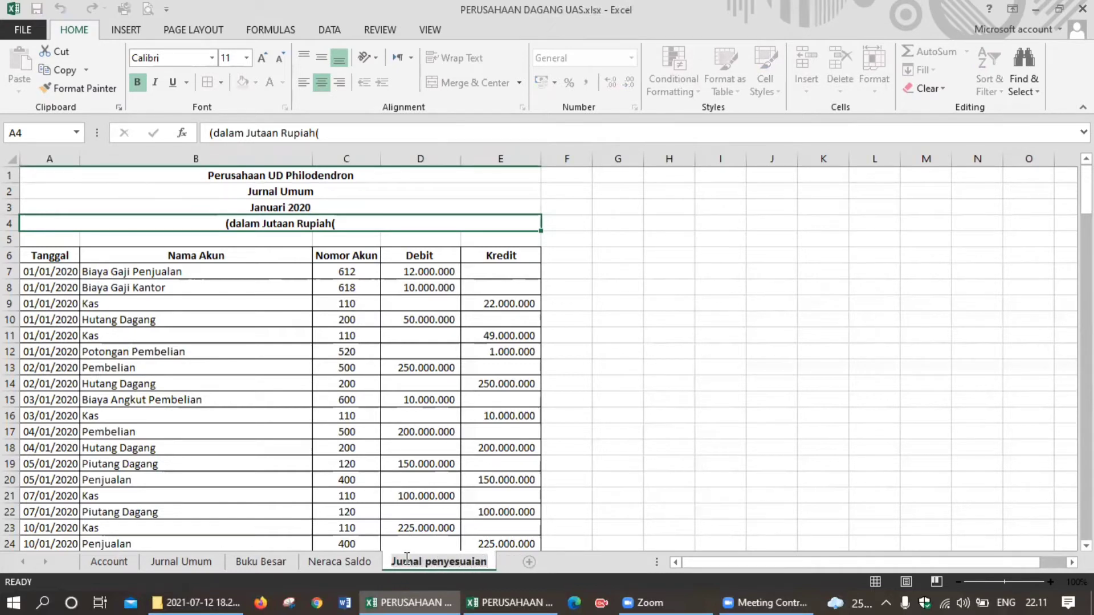
{"action": "key", "text": "Return"}
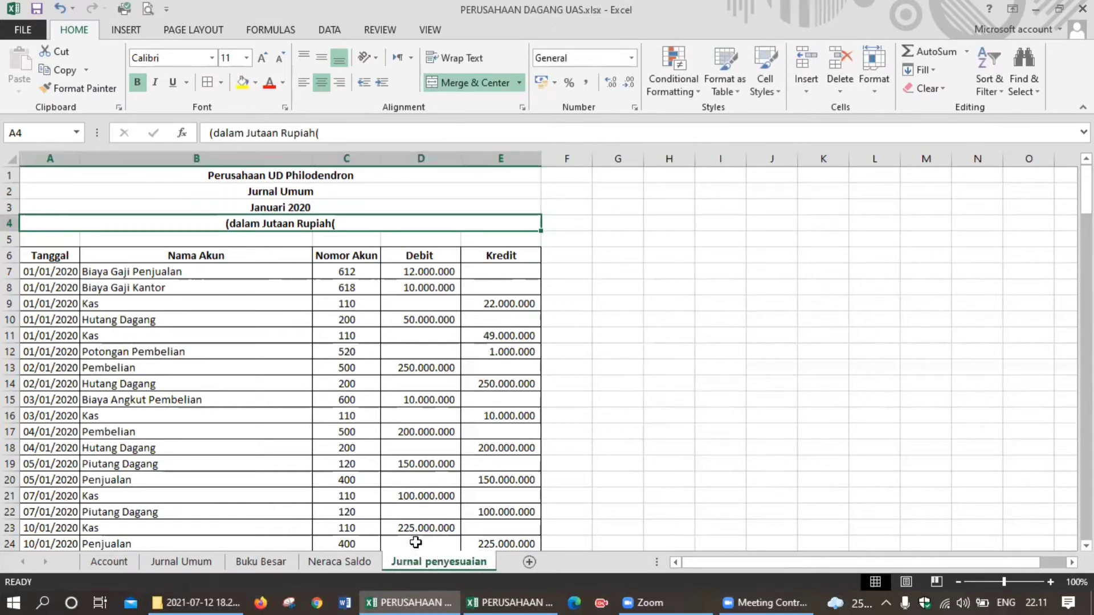
Change the title in A2 to Jurnal Penyesuaian and correct the A4 subtitle to (dalam Jutaan Rupiah).
{"action": "left_click", "coordinate": [372, 195]}
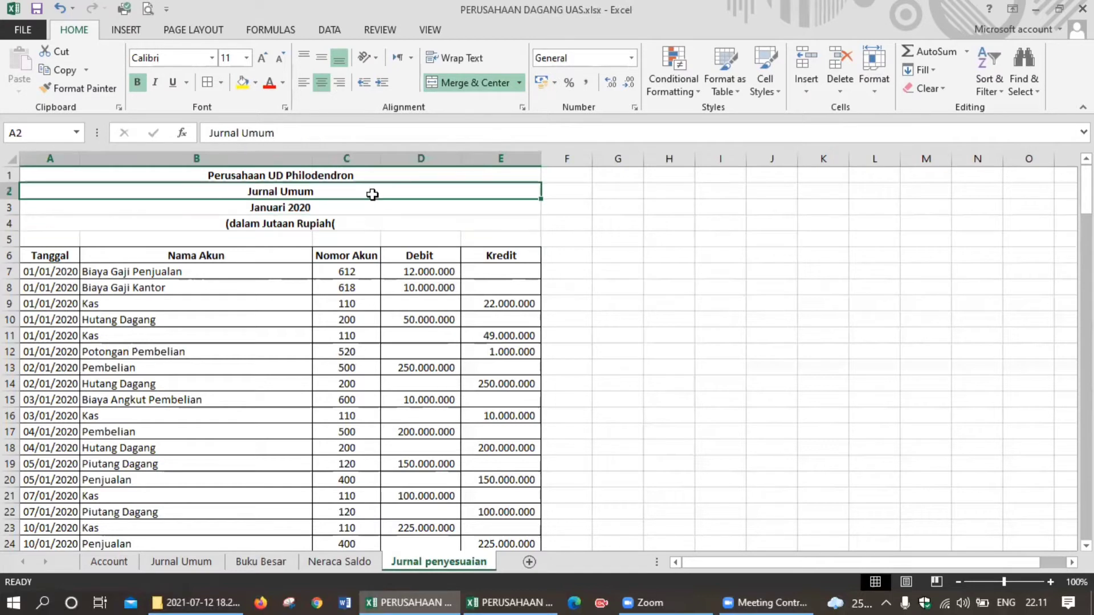
{"action": "type", "text": "Jurnal "}
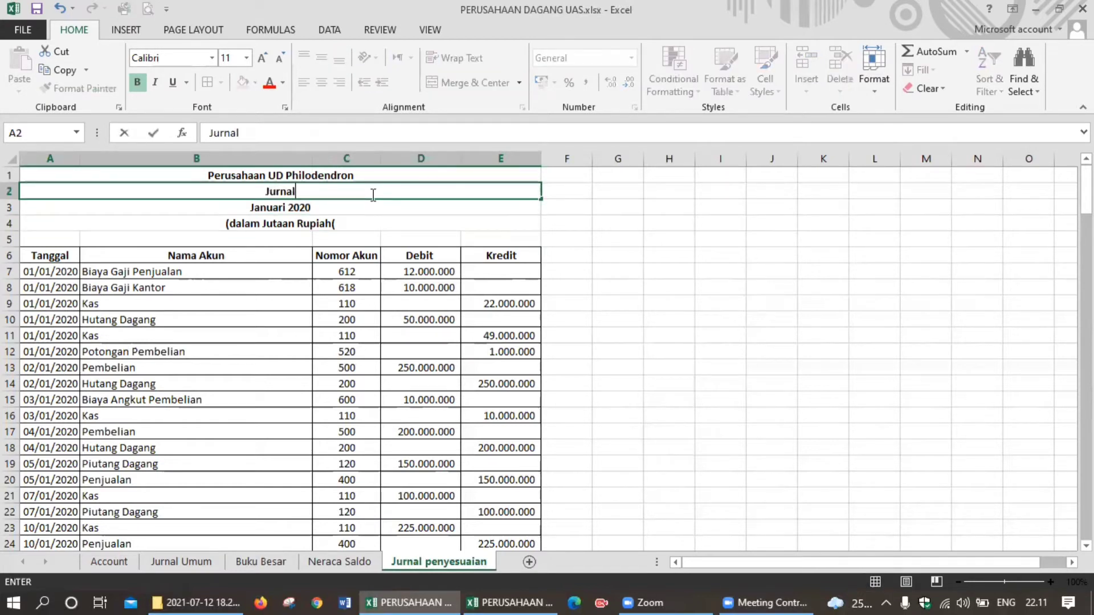
{"action": "type", "text": "Penyesu"}
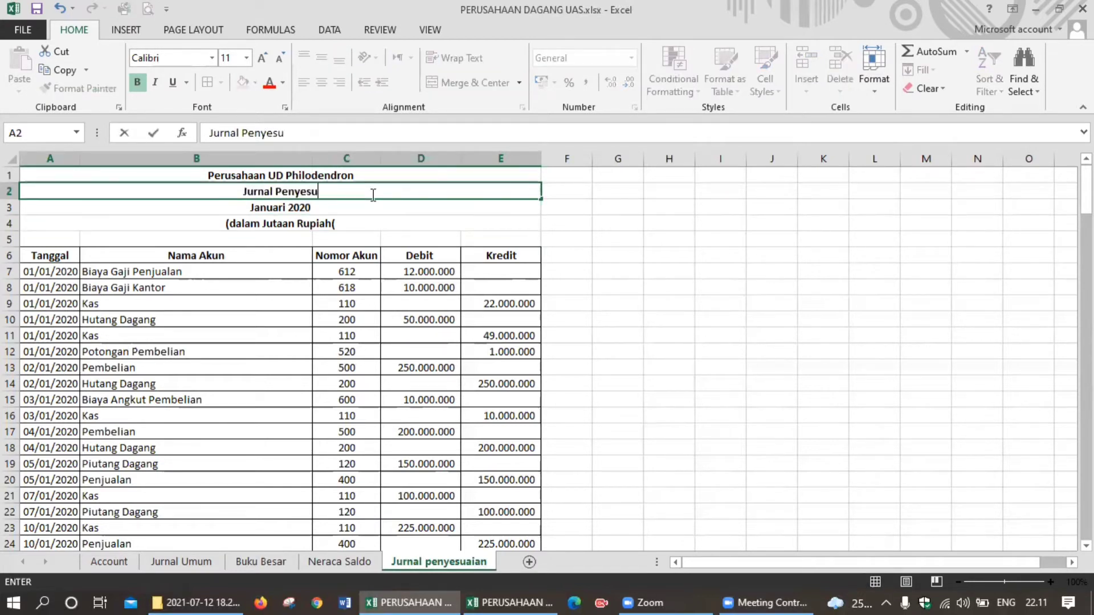
{"action": "type", "text": "aian"}
{"action": "key", "text": "Return"}
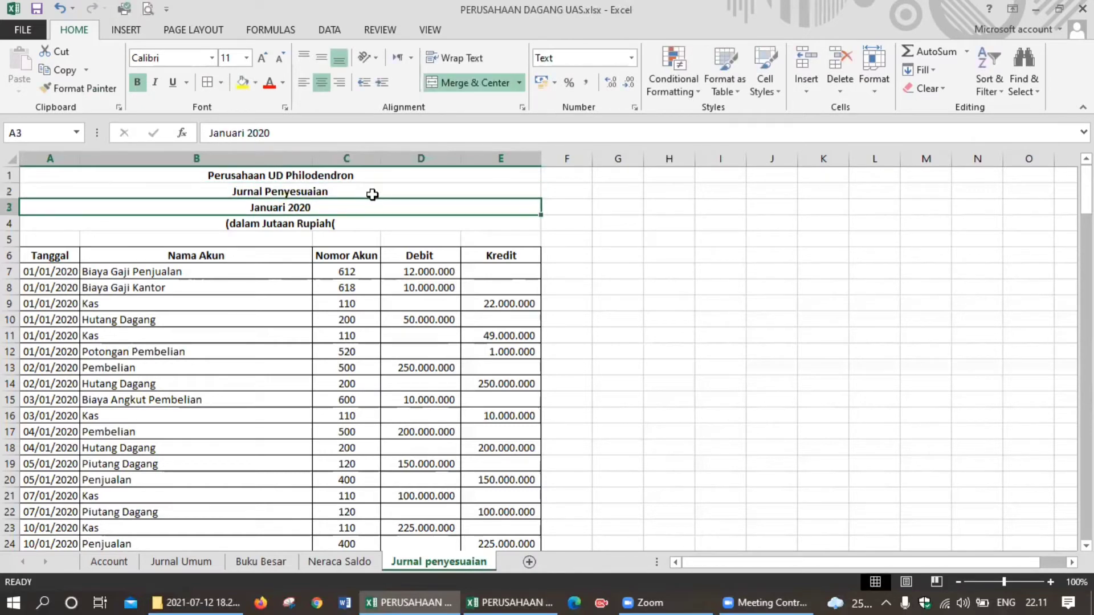
{"action": "left_click", "coordinate": [362, 224]}
{"action": "left_click", "coordinate": [368, 136]}
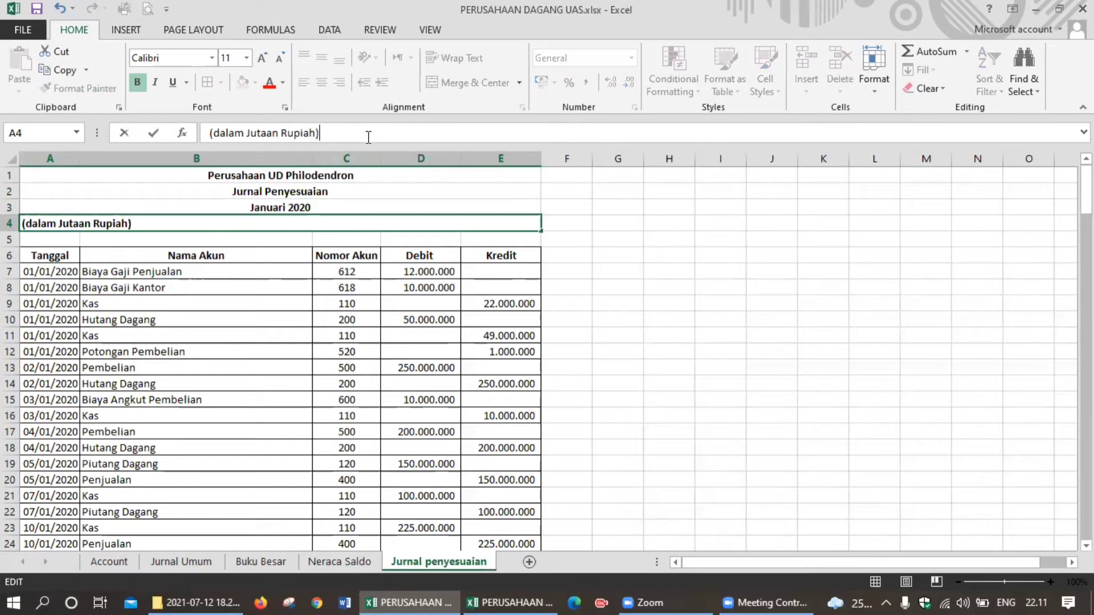
{"action": "key", "text": "Return"}
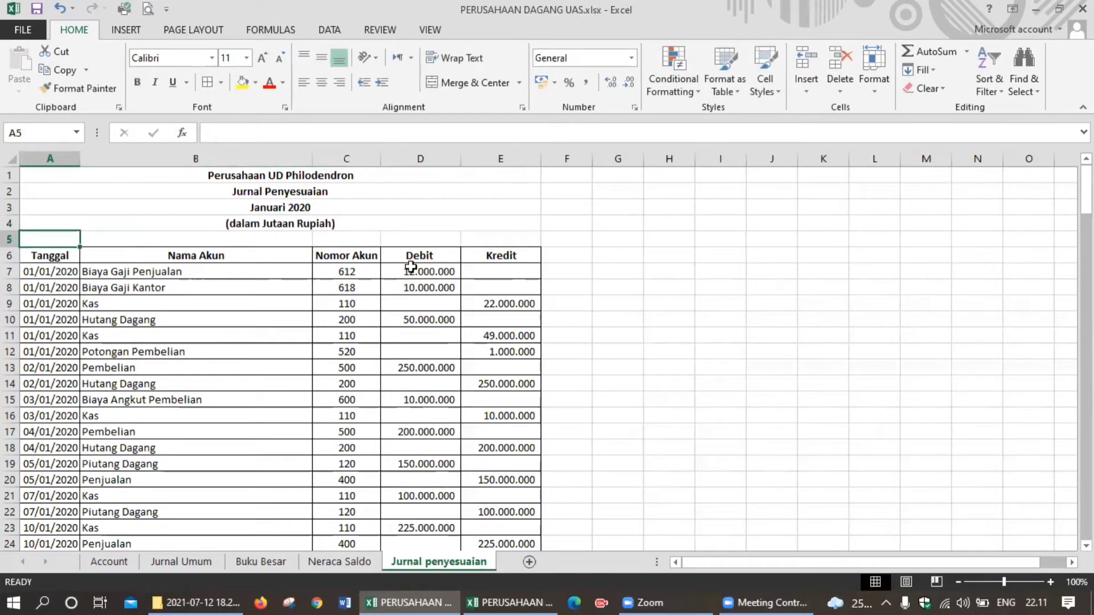
Delete the account number, debit and credit cells C7:E69 with cells shifted up, accepting the unmerging of merged cells.
{"action": "left_click_drag", "start_coordinate": [360, 272], "coordinate": [483, 495]}
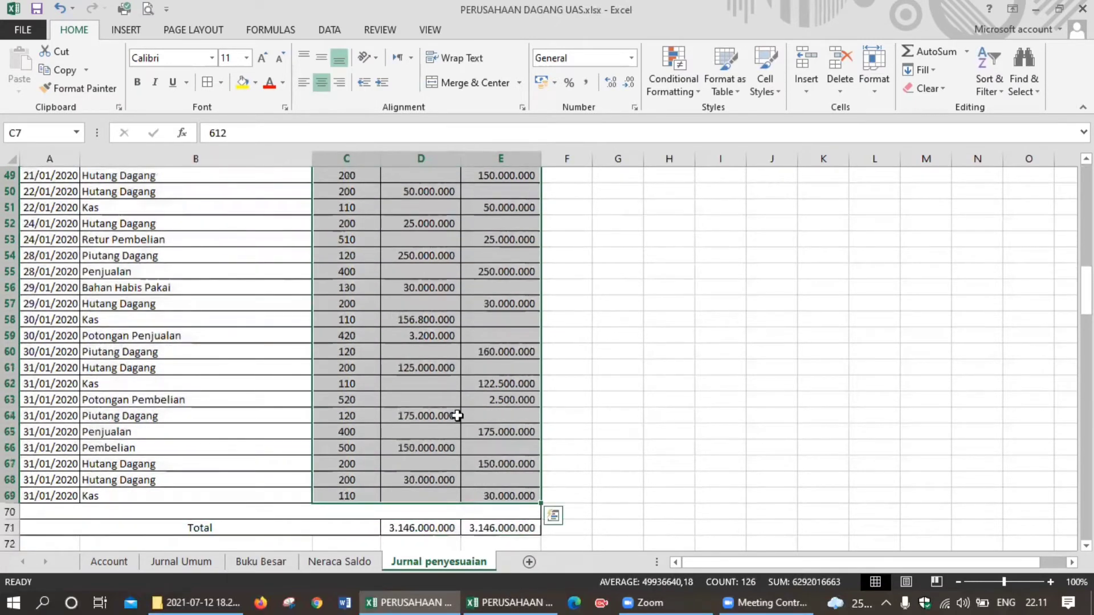
{"action": "right_click", "coordinate": [456, 416]}
{"action": "left_click", "coordinate": [493, 228]}
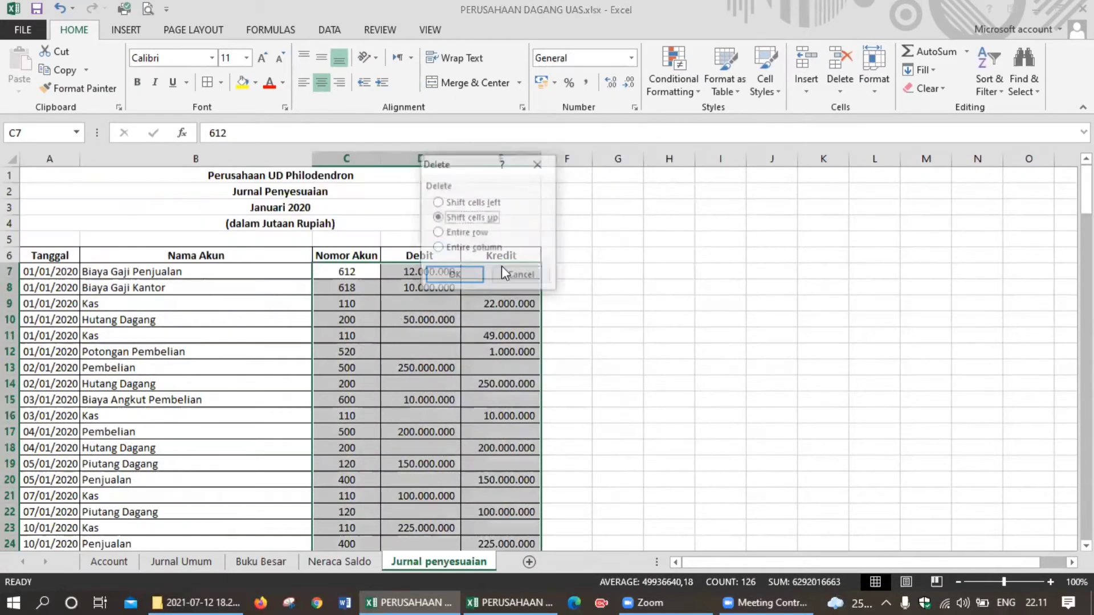
{"action": "left_click", "coordinate": [454, 276]}
{"action": "left_click", "coordinate": [516, 344]}
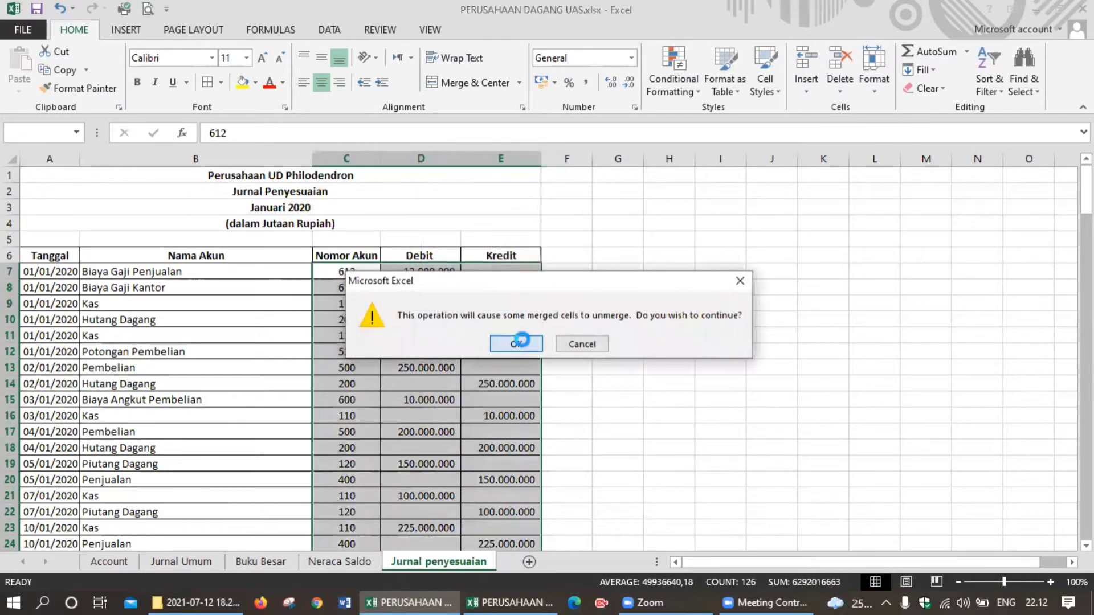
Delete the leftover total cells C8:E8 with cells shifted left.
{"action": "left_click", "coordinate": [382, 303]}
{"action": "left_click_drag", "start_coordinate": [364, 287], "coordinate": [489, 287]}
{"action": "right_click", "coordinate": [489, 287]}
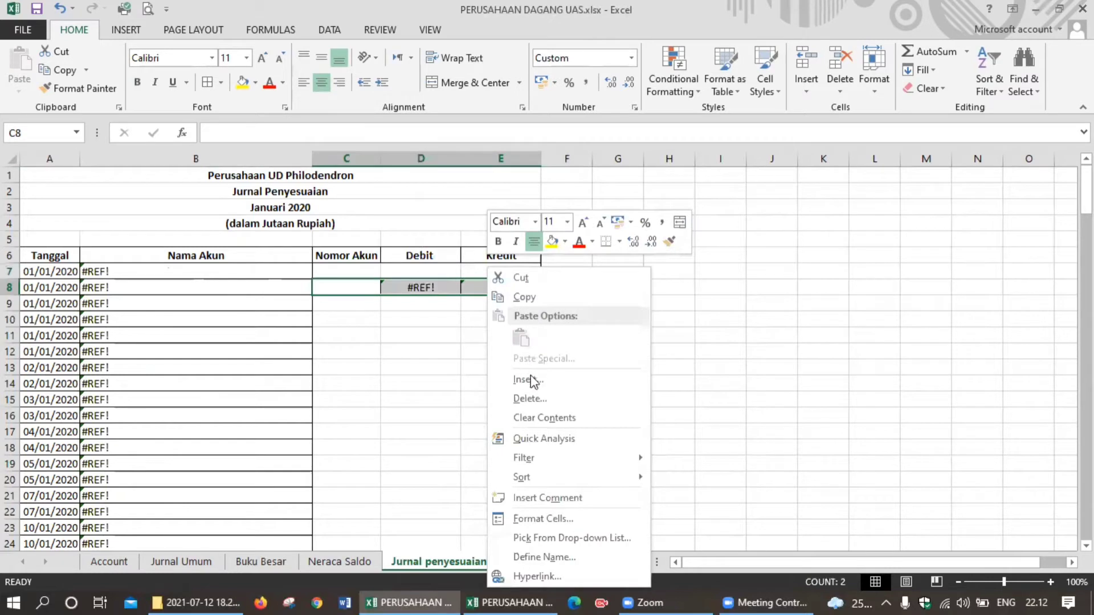
{"action": "left_click", "coordinate": [530, 398]}
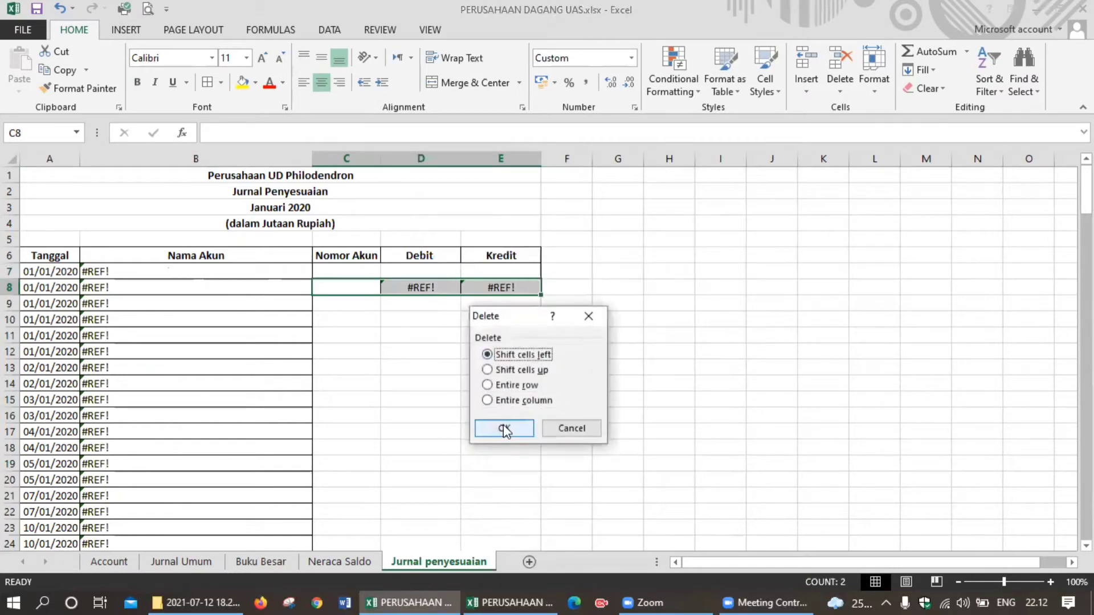
{"action": "left_click", "coordinate": [504, 429]}
Repair the account name lookup in B7 so it reads =VLOOKUP(C7;Account;2;0).
{"action": "left_click", "coordinate": [291, 274]}
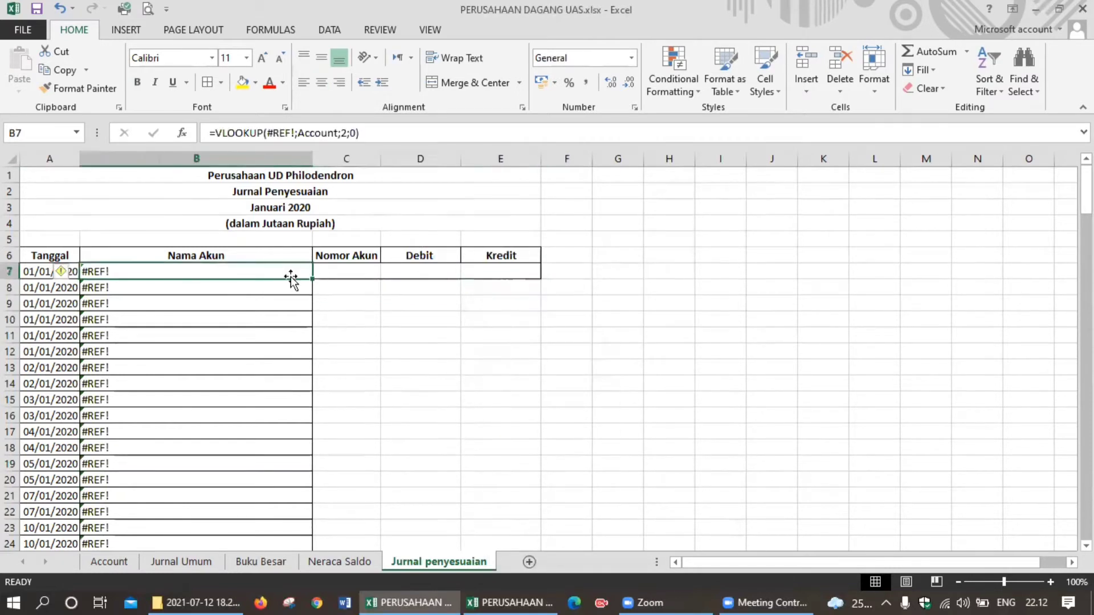
{"action": "left_click", "coordinate": [295, 134]}
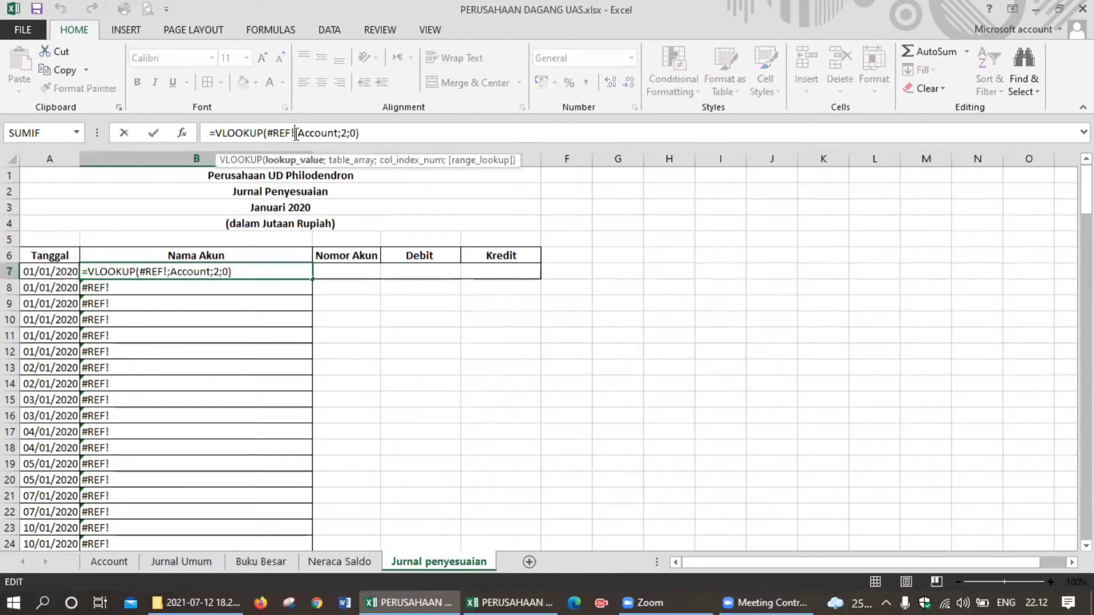
{"action": "key", "text": "BackSpace"}
{"action": "key", "text": "BackSpace"}
{"action": "key", "text": "BackSpace"}
{"action": "key", "text": "BackSpace"}
{"action": "key", "text": "BackSpace"}
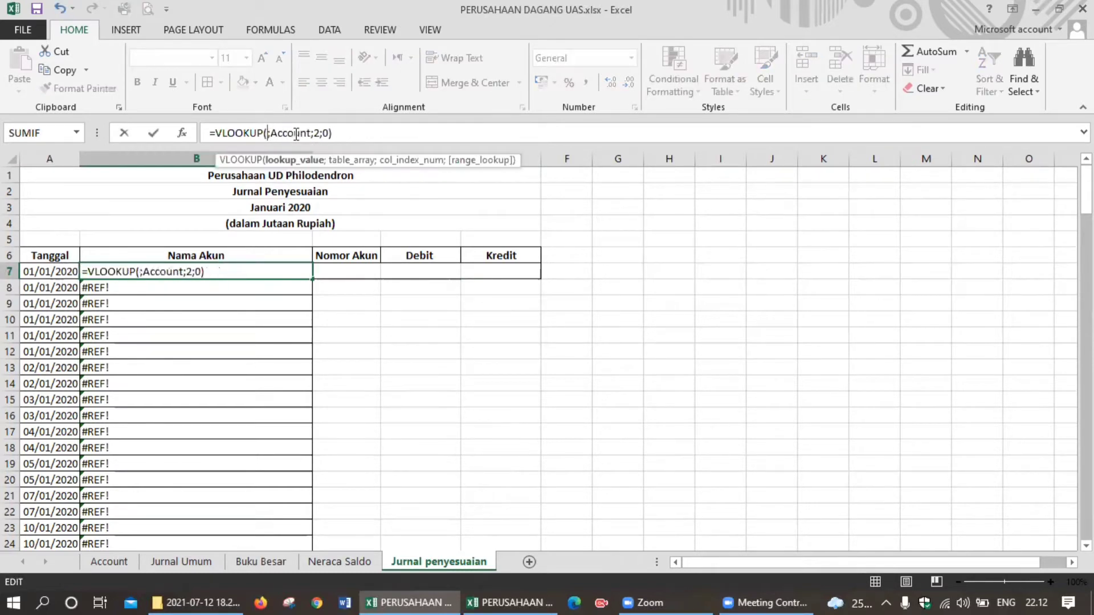
{"action": "left_click", "coordinate": [337, 267]}
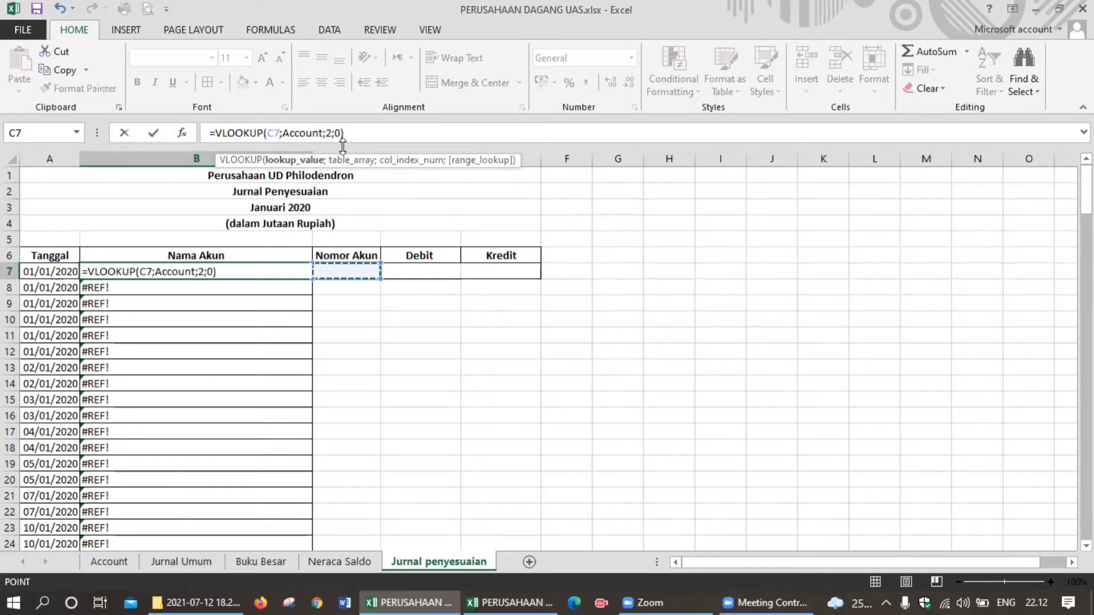
{"action": "key", "text": "Return"}
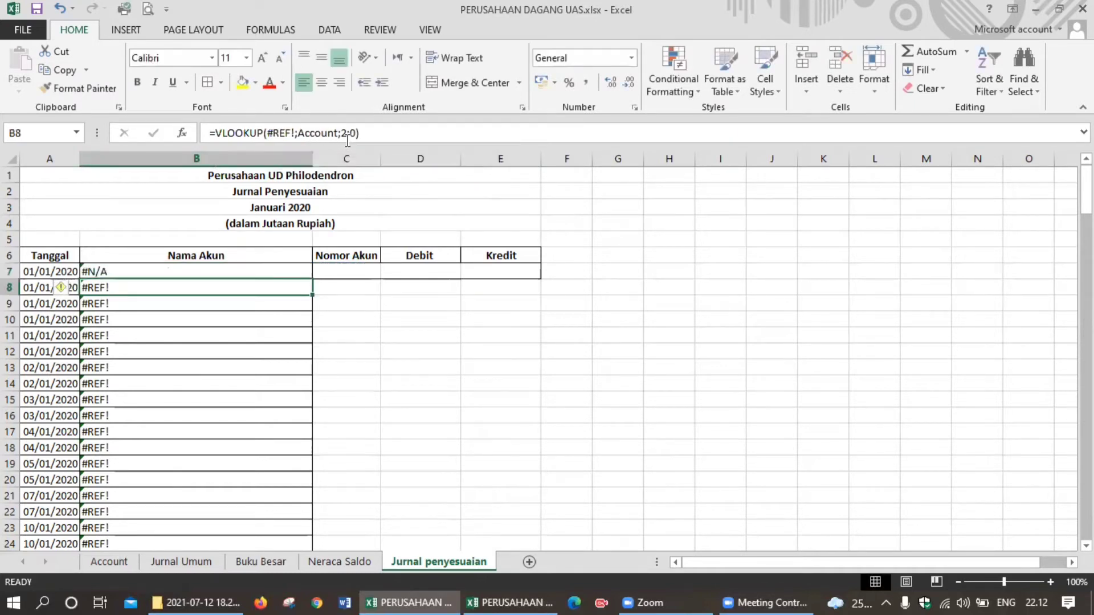
Fill the VLOOKUP formula from B7 down the Nama Akun column to B69.
{"action": "left_click", "coordinate": [271, 269]}
{"action": "left_click_drag", "start_coordinate": [312, 279], "coordinate": [313, 519]}
{"action": "scroll", "coordinate": [224, 337], "scroll_direction": "up", "scroll_amount": 16}
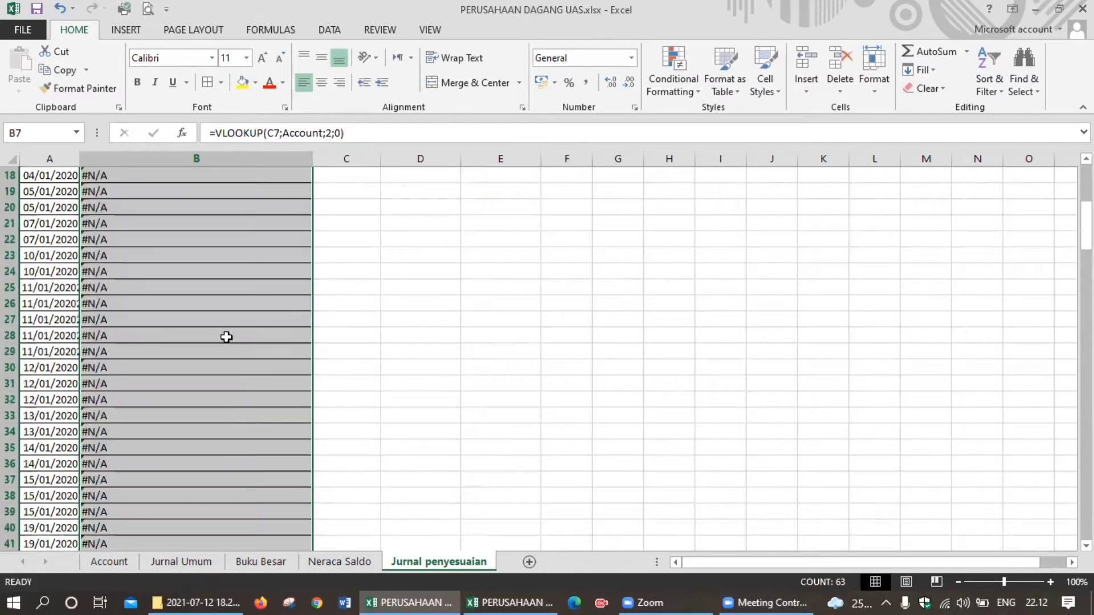
Set the first transaction date in A7 to 31/01/2020.
{"action": "left_click", "coordinate": [67, 271]}
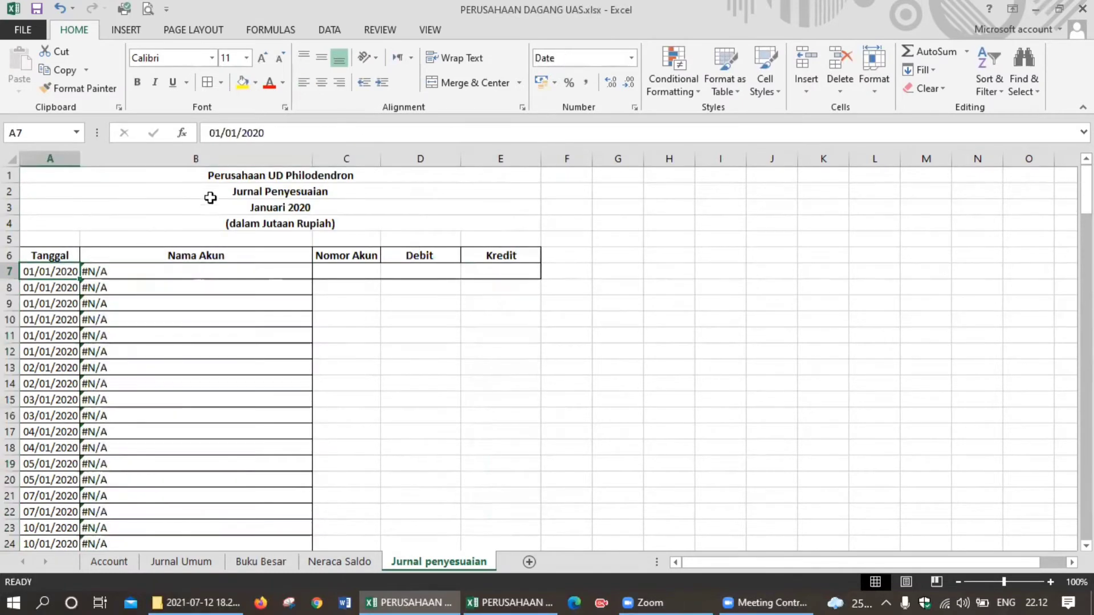
{"action": "left_click", "coordinate": [218, 133]}
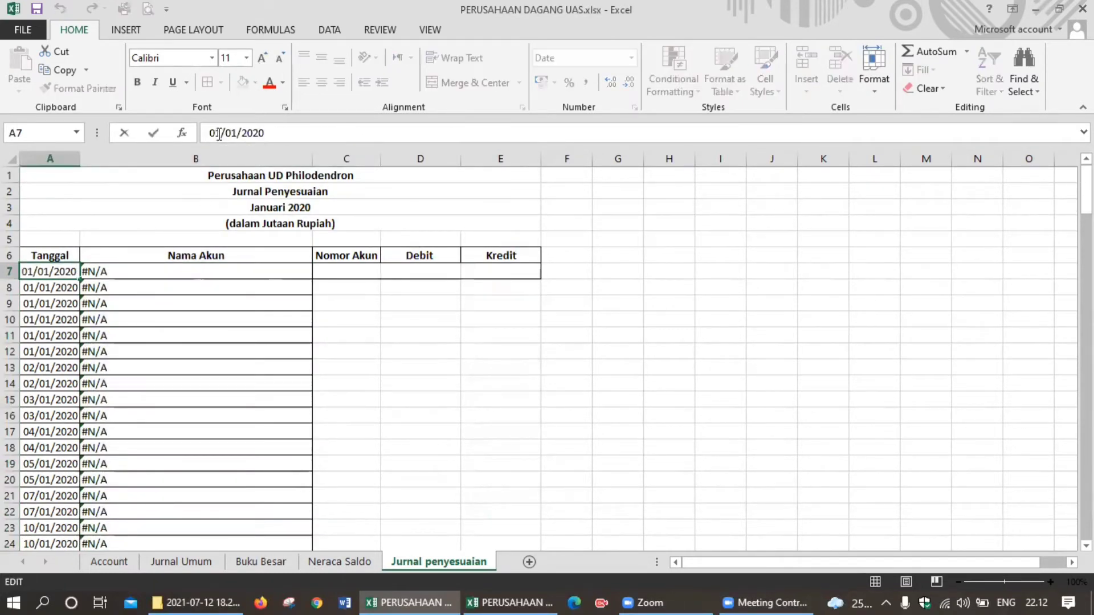
{"action": "key", "text": "BackSpace"}
{"action": "type", "text": "3"}
{"action": "key", "text": "Return"}
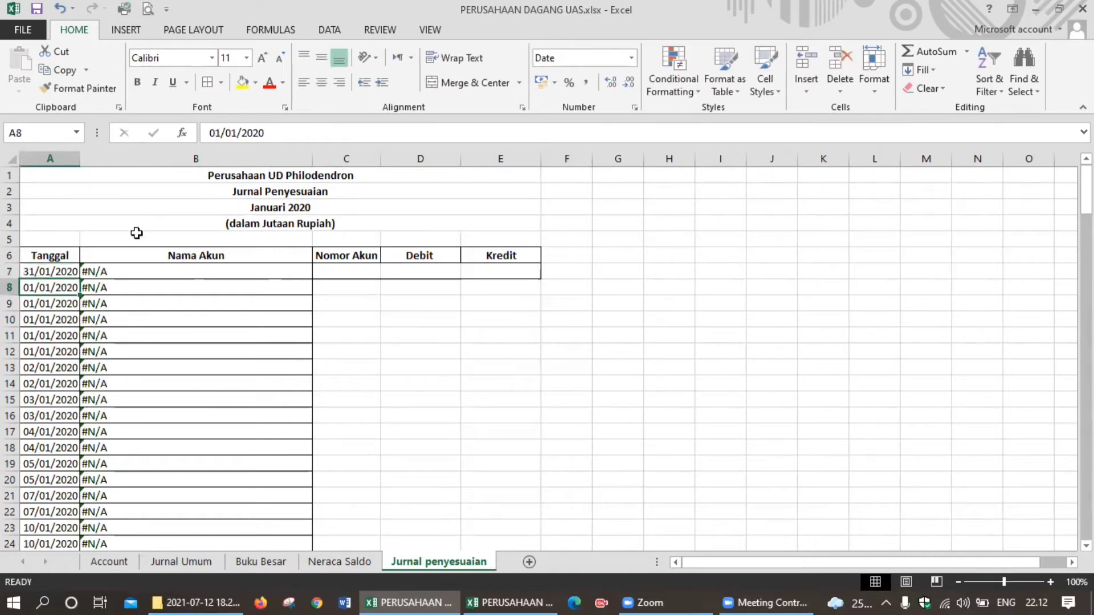
Copy the date in A7 and paste it over all the remaining Tanggal cells A8:A69.
{"action": "left_click", "coordinate": [67, 273]}
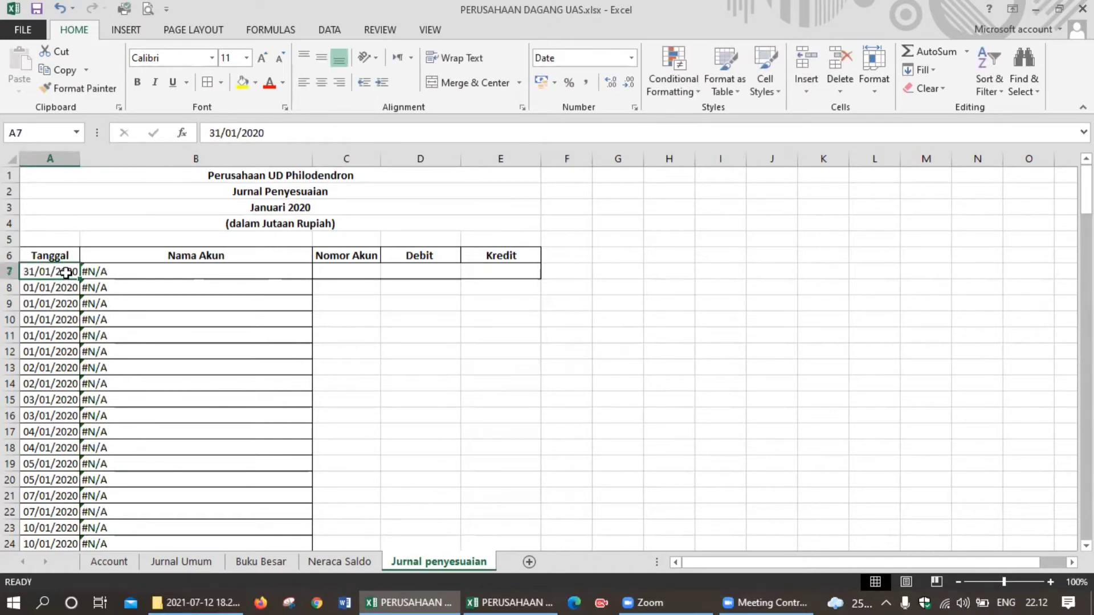
{"action": "right_click", "coordinate": [67, 274]}
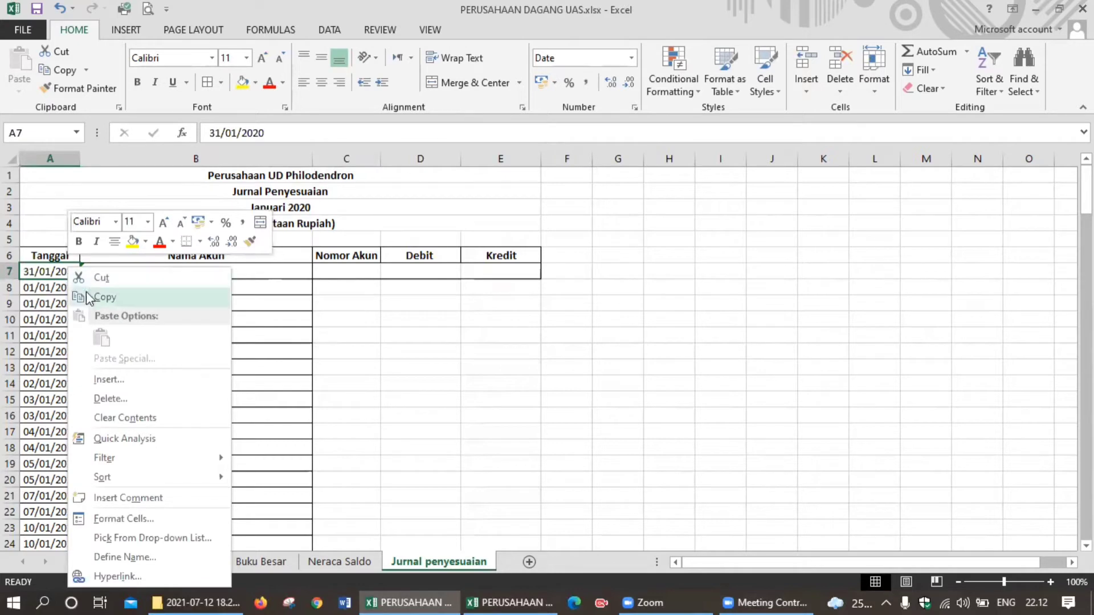
{"action": "left_click", "coordinate": [82, 297]}
{"action": "left_click_drag", "start_coordinate": [74, 287], "coordinate": [56, 533]}
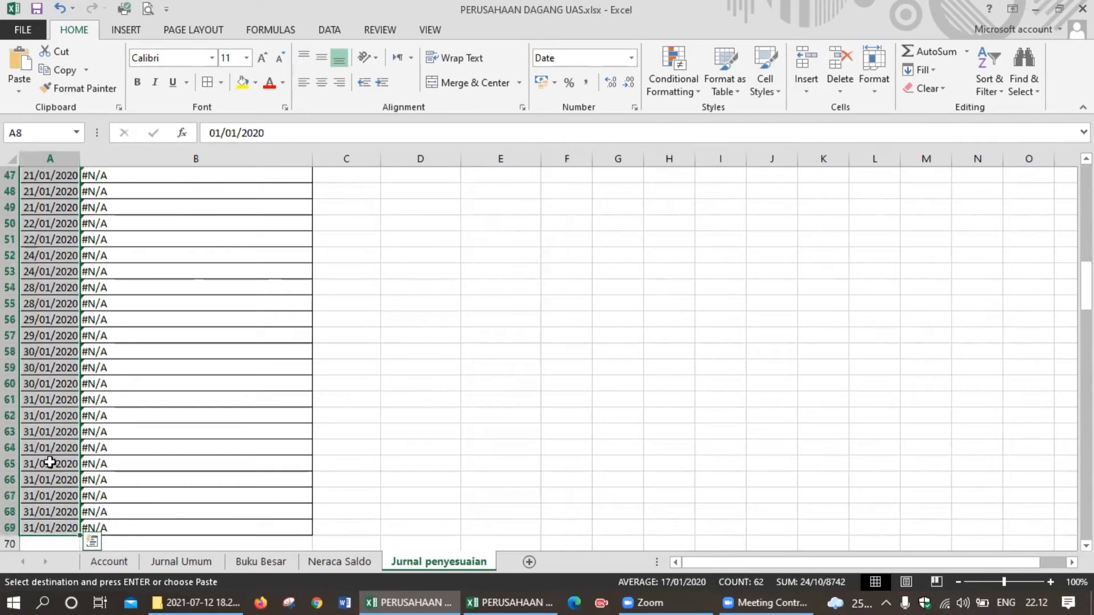
{"action": "right_click", "coordinate": [50, 463]}
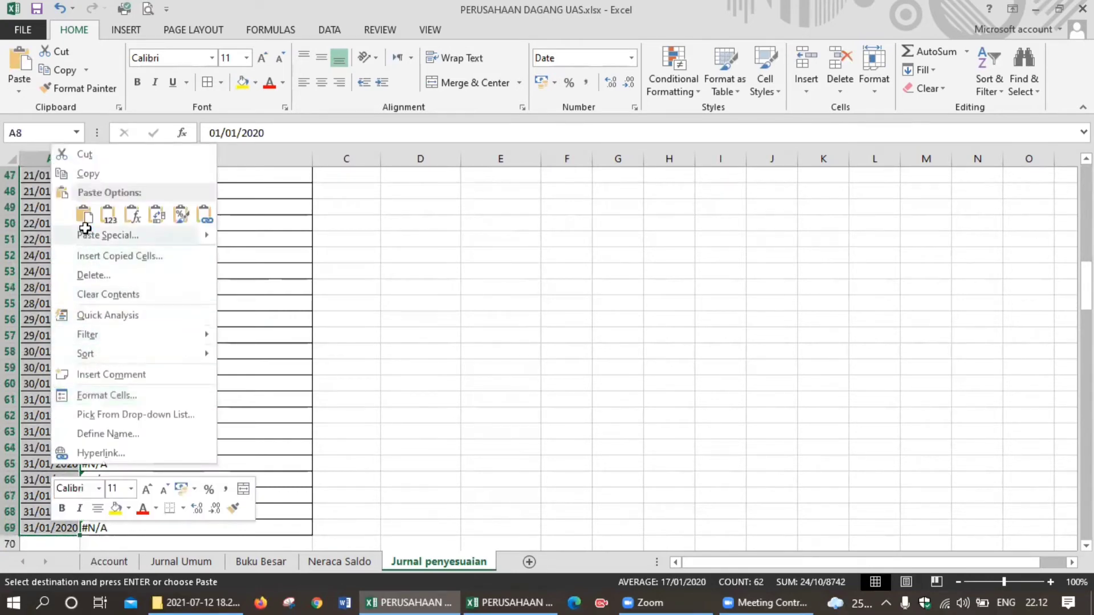
{"action": "left_click", "coordinate": [85, 235]}
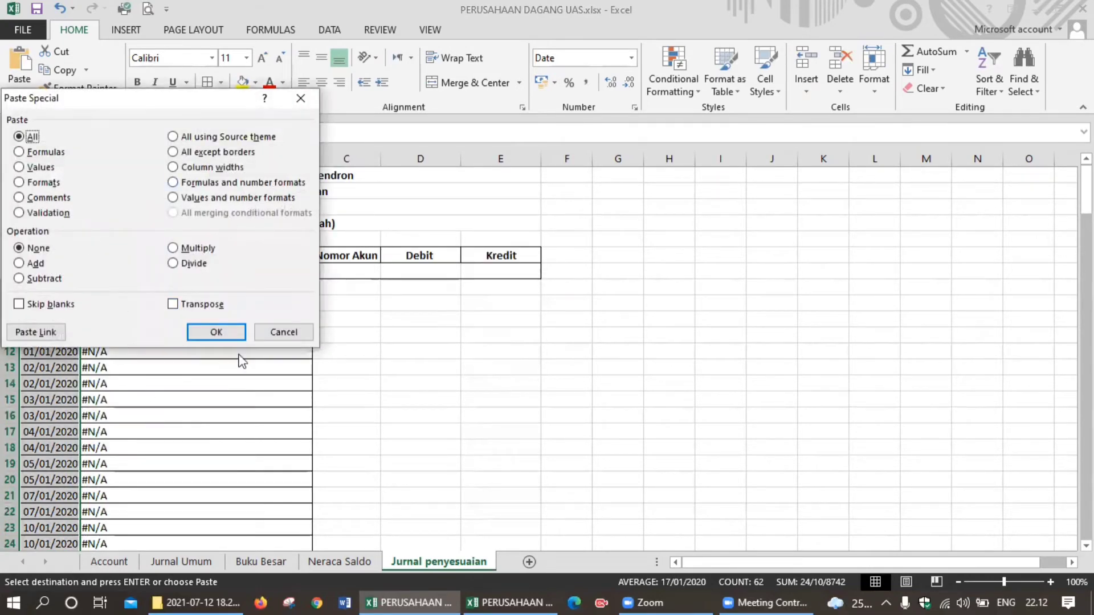
{"action": "left_click", "coordinate": [263, 335]}
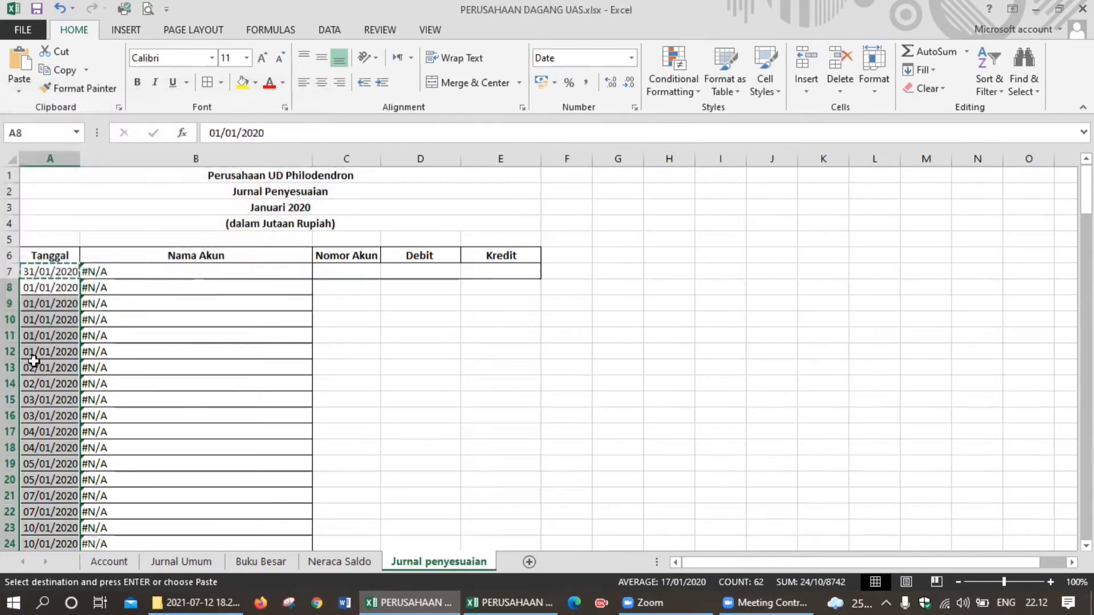
{"action": "right_click", "coordinate": [28, 363]}
{"action": "left_click", "coordinate": [67, 113]}
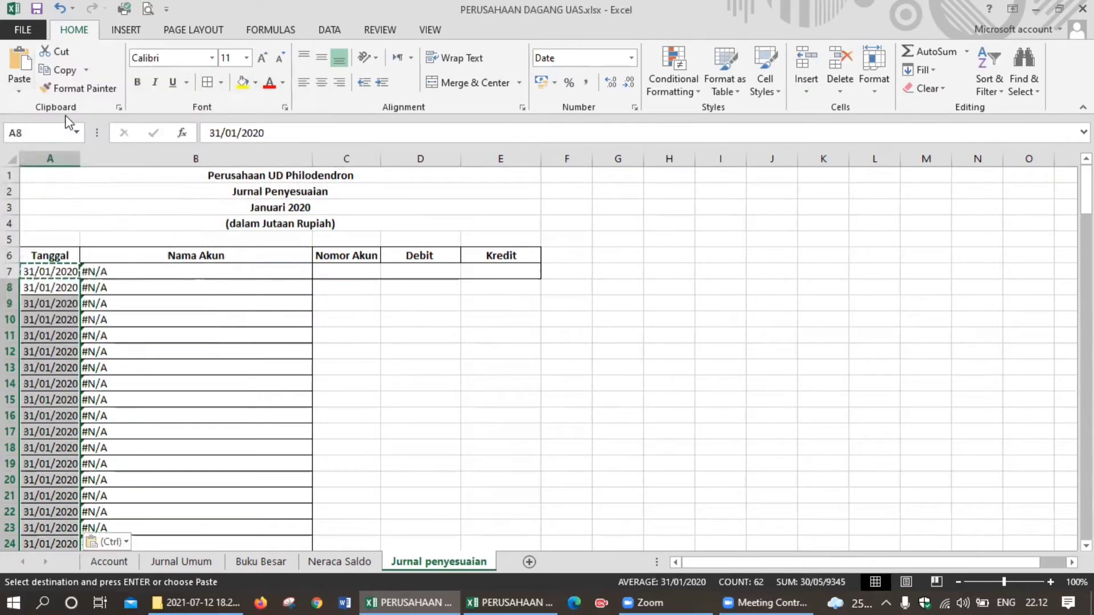
Apply all borders to the adjusting journal table A6:E69 and clear the copy selection.
{"action": "left_click_drag", "start_coordinate": [34, 258], "coordinate": [489, 522]}
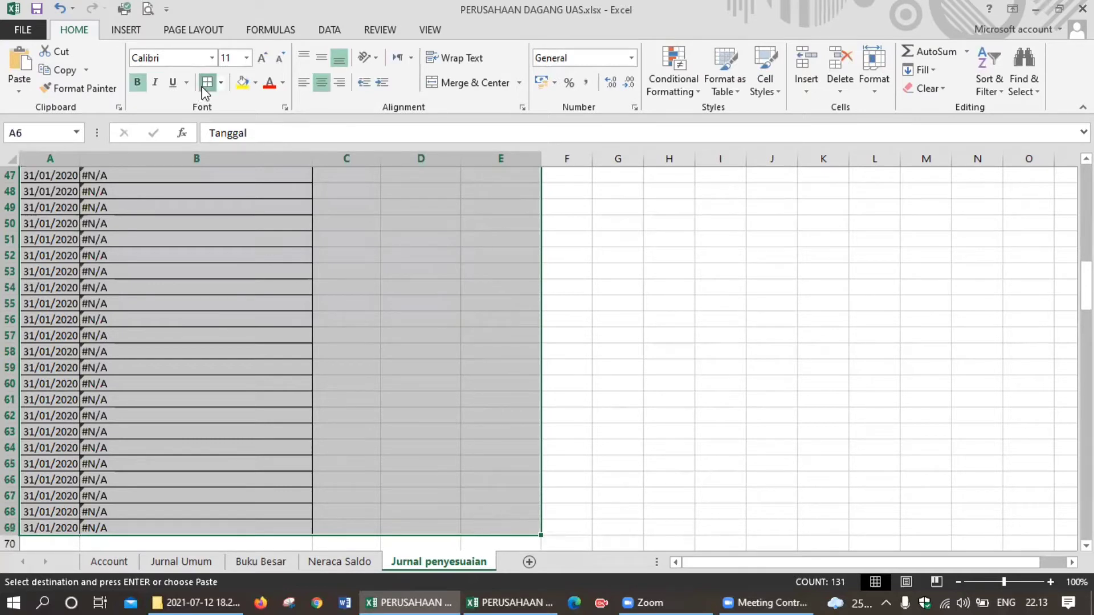
{"action": "scroll", "coordinate": [288, 318], "scroll_direction": "up", "scroll_amount": 15}
{"action": "left_click", "coordinate": [333, 394]}
{"action": "key", "text": "Escape"}
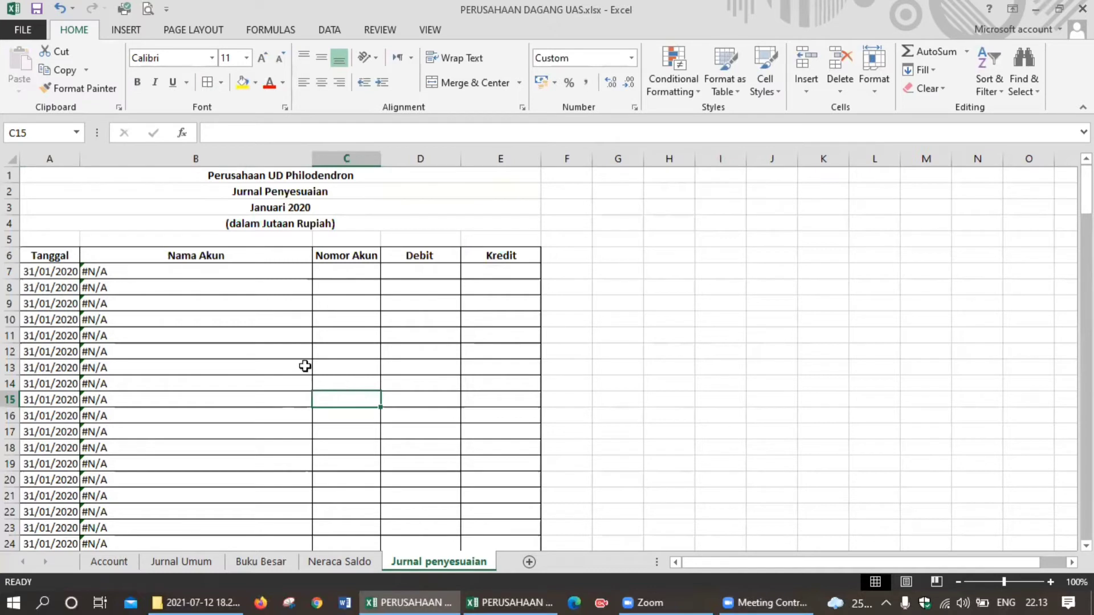
Enter the labels "Persediaan Awal" in G6 and "Ditambah :" in G7 beside the adjusting journal table.
{"action": "left_click", "coordinate": [630, 254]}
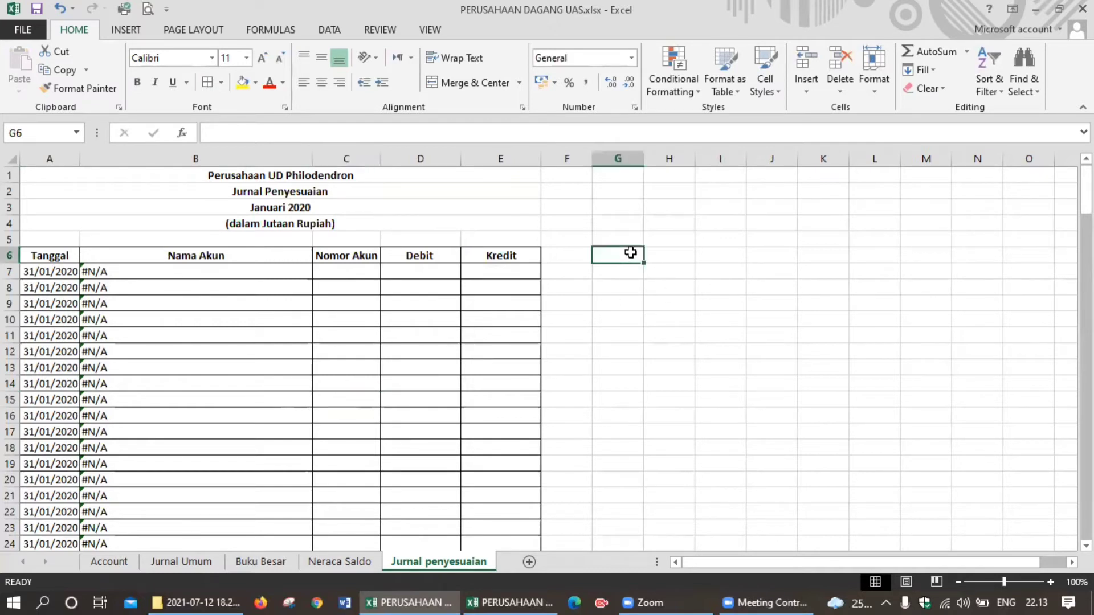
{"action": "type", "text": "Pe"}
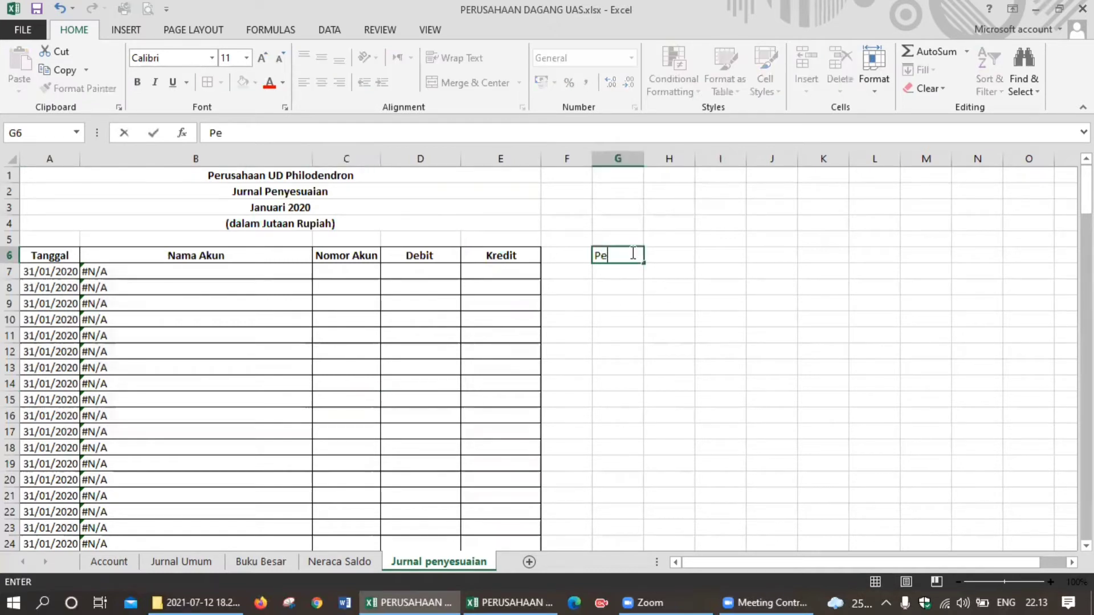
{"action": "type", "text": "rsediaan "}
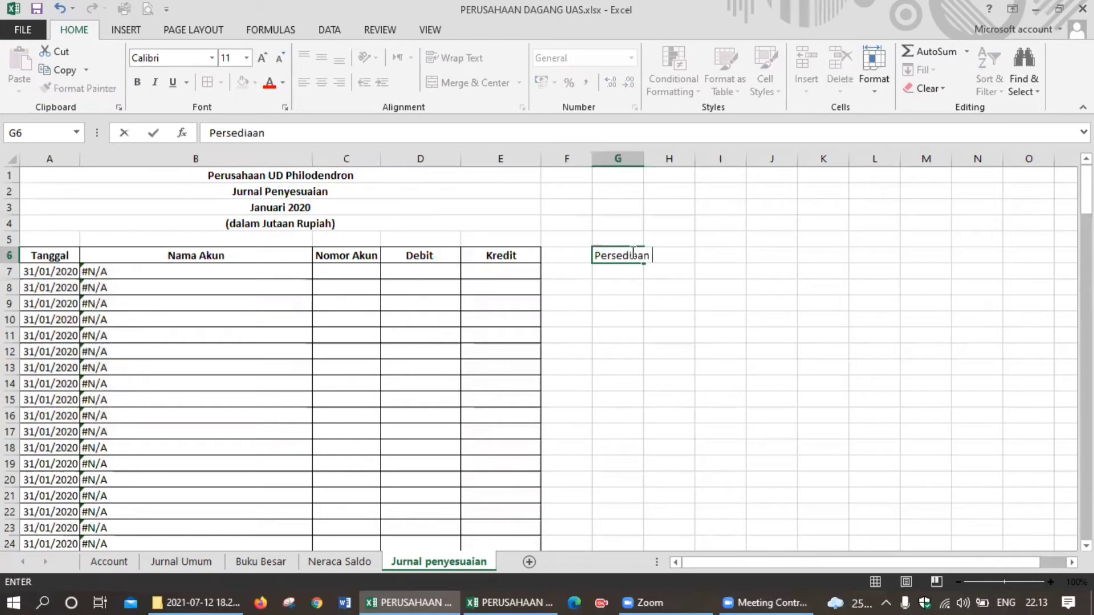
{"action": "type", "text": "Awal"}
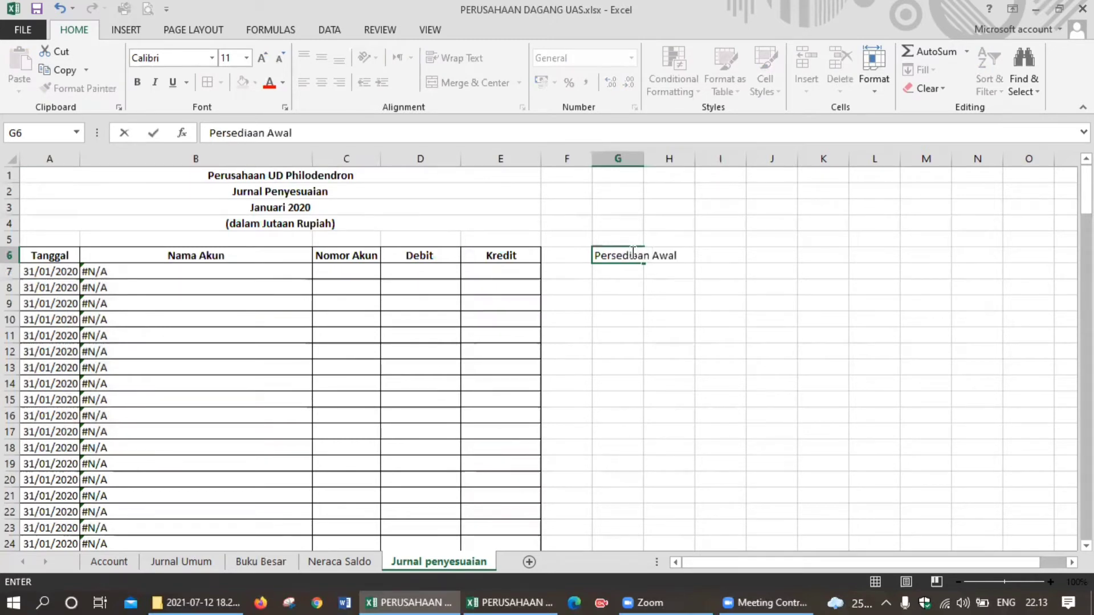
{"action": "key", "text": "Return"}
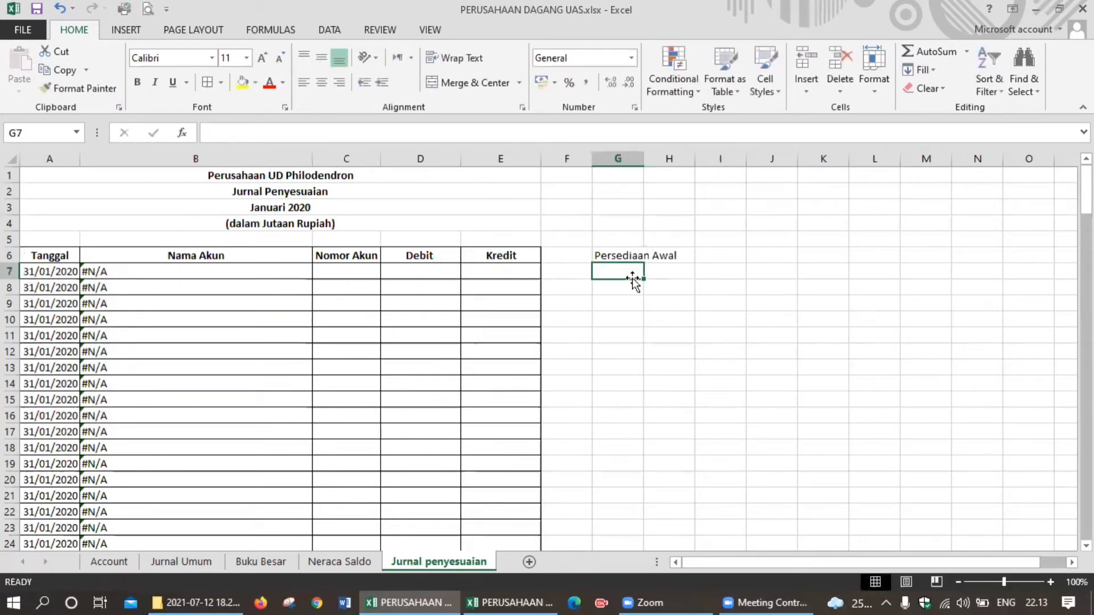
{"action": "type", "text": "Ditambah :"}
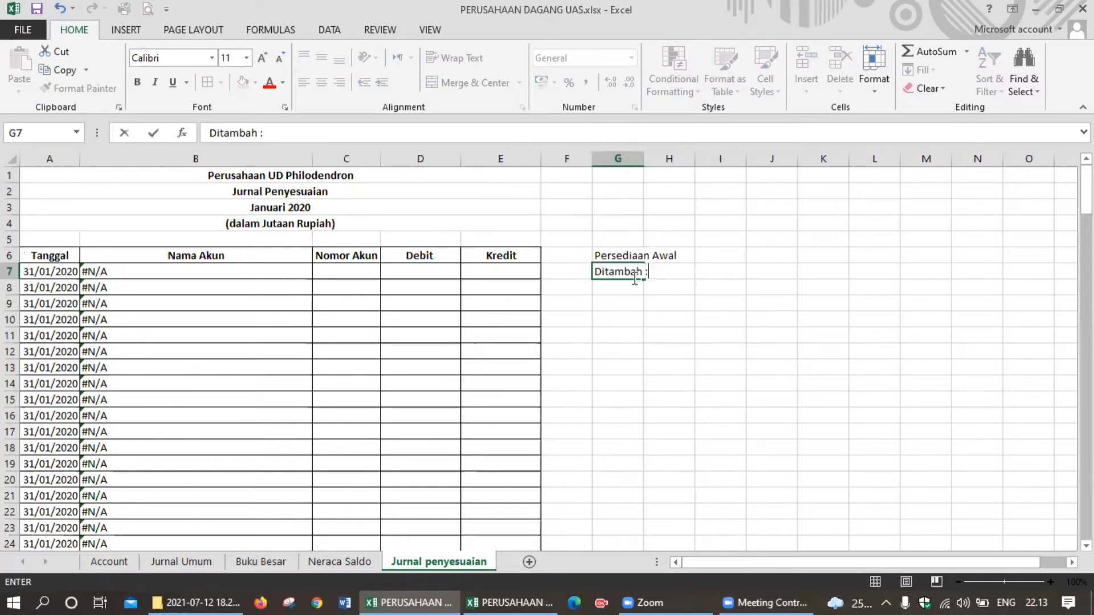
{"action": "key", "text": "Return"}
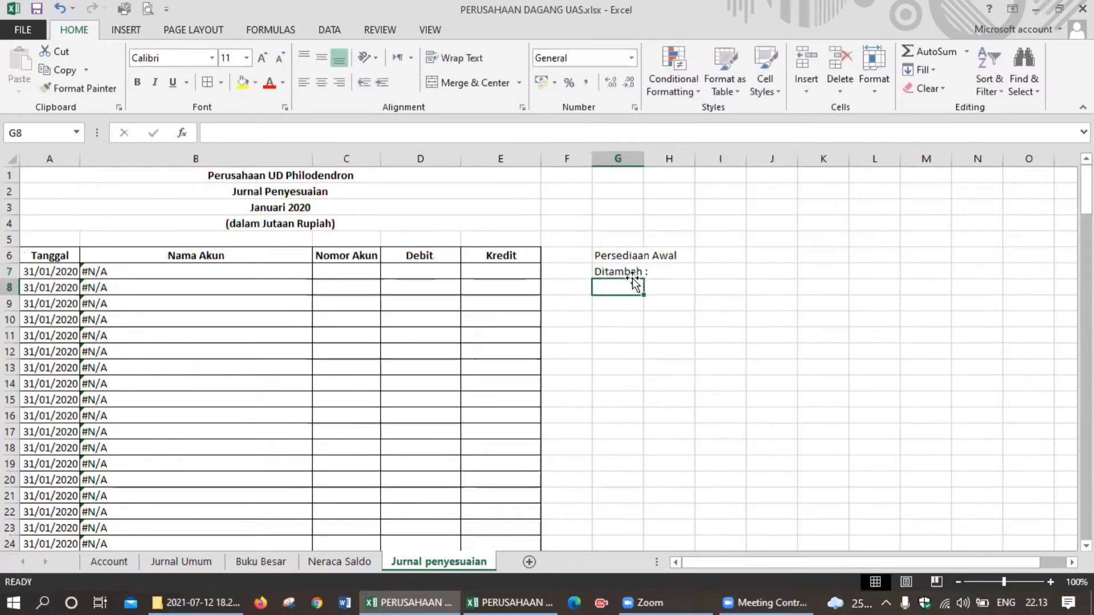
Enter "Pembelian" in H8 and "Pengangkutan Pembelian" in H9, and widen columns G and H to fit their labels.
{"action": "key", "text": "Right"}
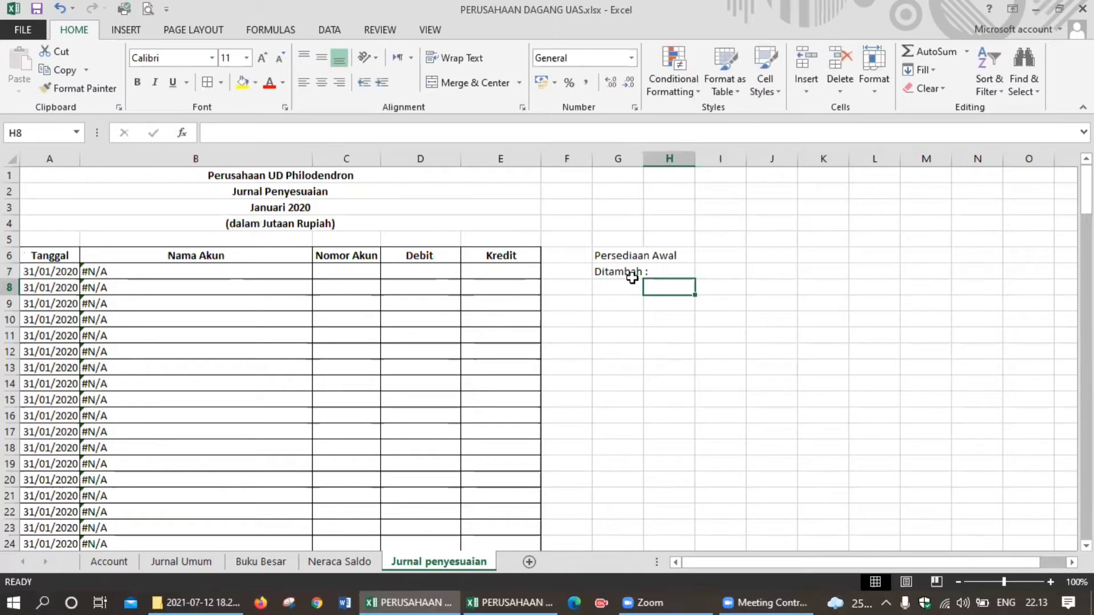
{"action": "type", "text": "Pembe"}
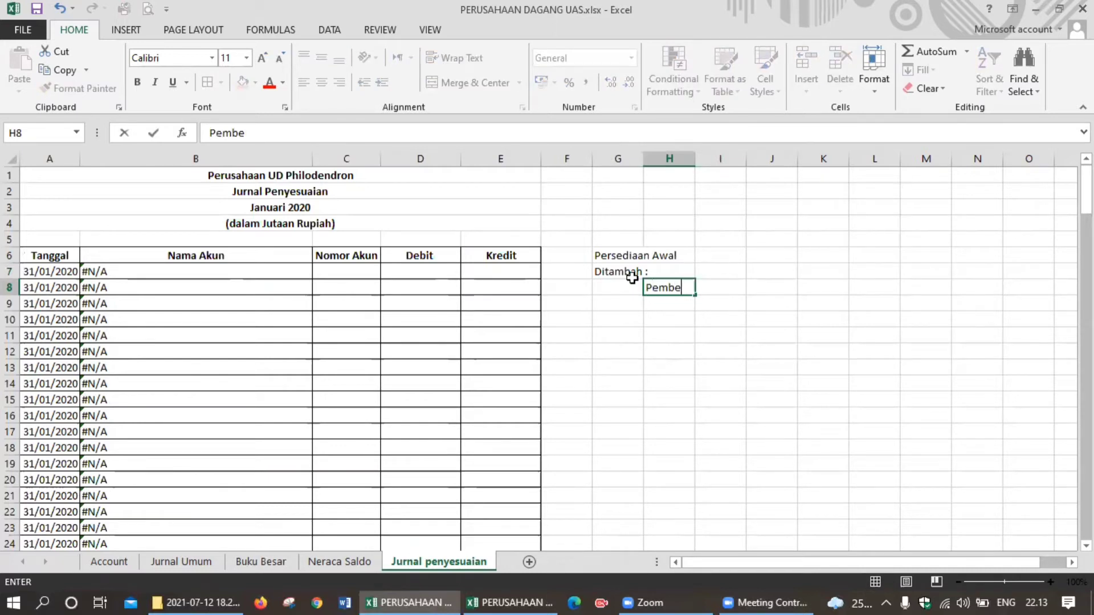
{"action": "type", "text": "lian"}
{"action": "key", "text": "Return"}
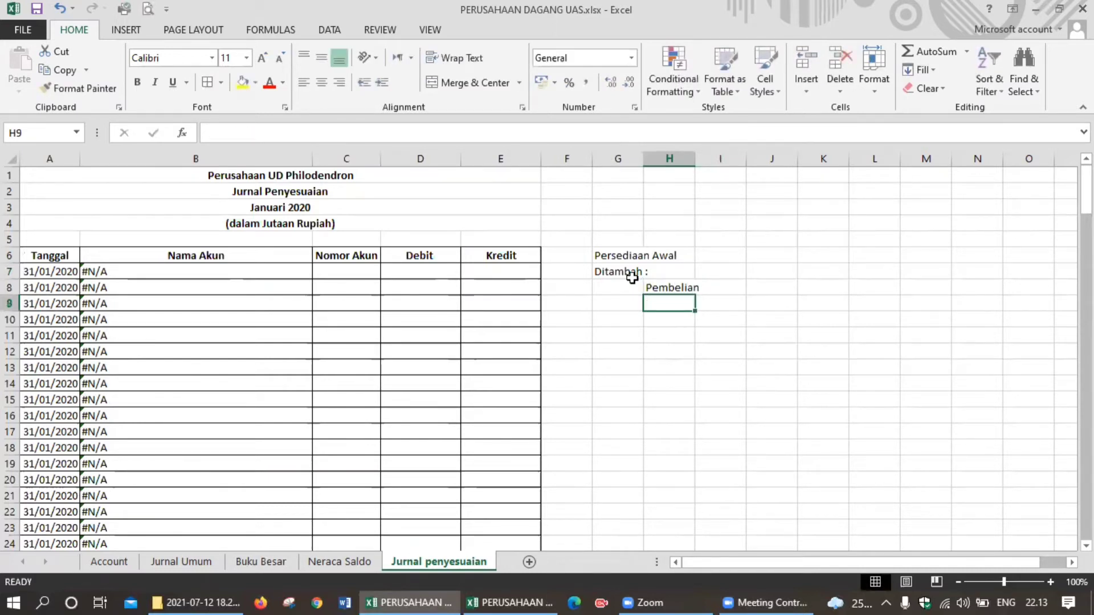
{"action": "type", "text": "Pen"}
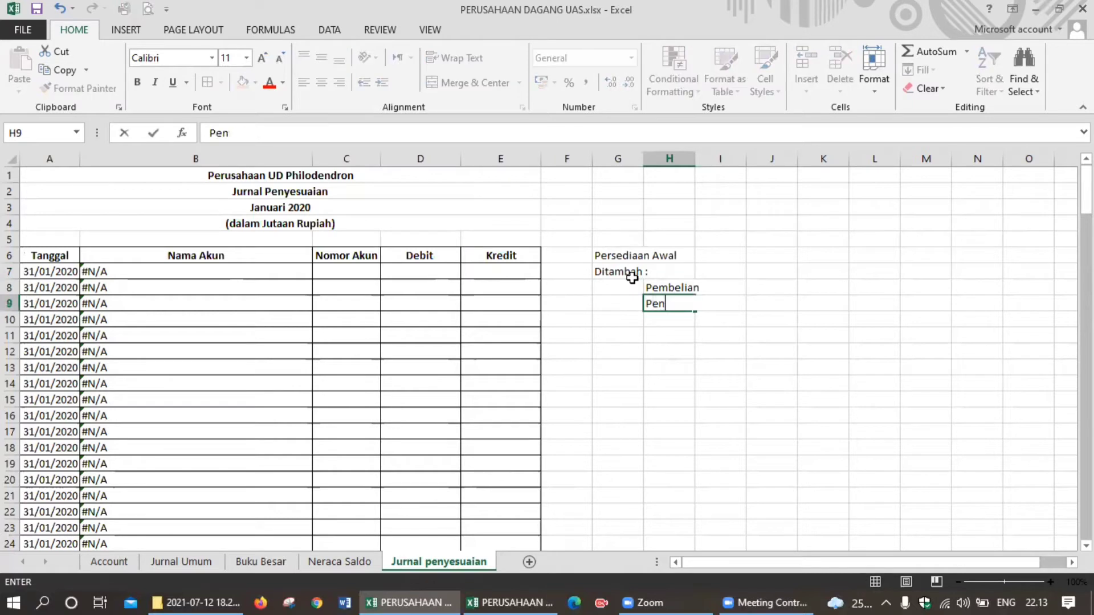
{"action": "type", "text": "gangkutan"}
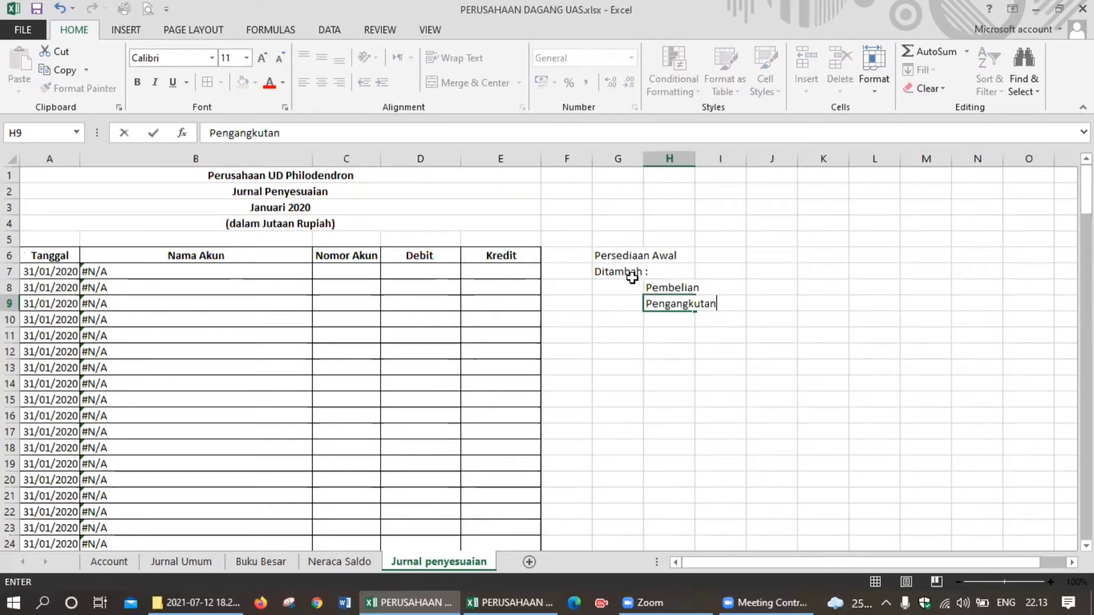
{"action": "type", "text": " Pembelian"}
{"action": "key", "text": "Return"}
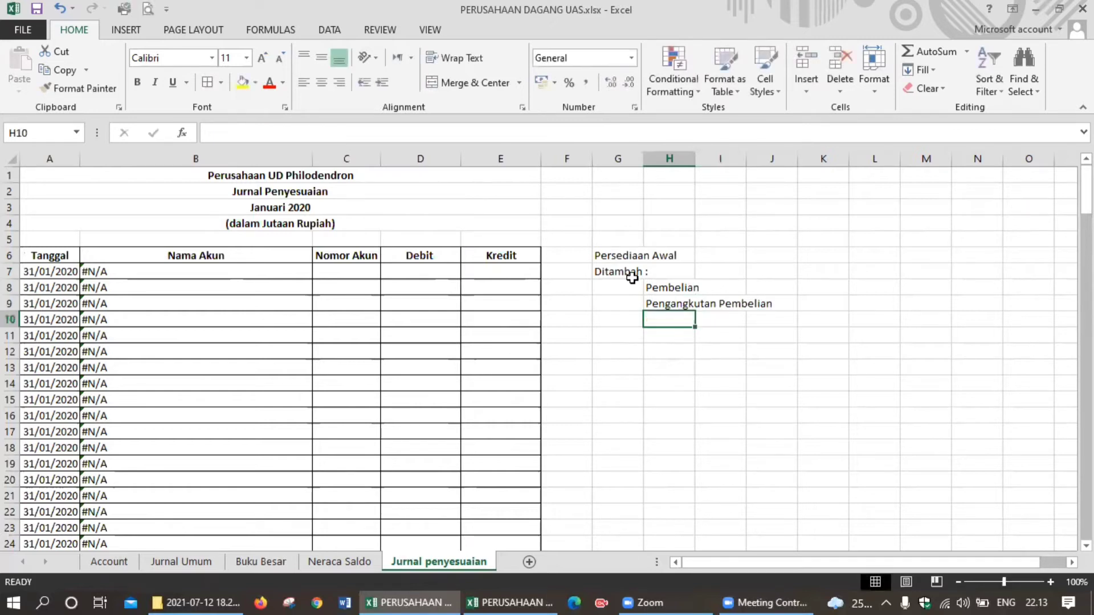
{"action": "left_click_drag", "start_coordinate": [643, 159], "coordinate": [688, 159]}
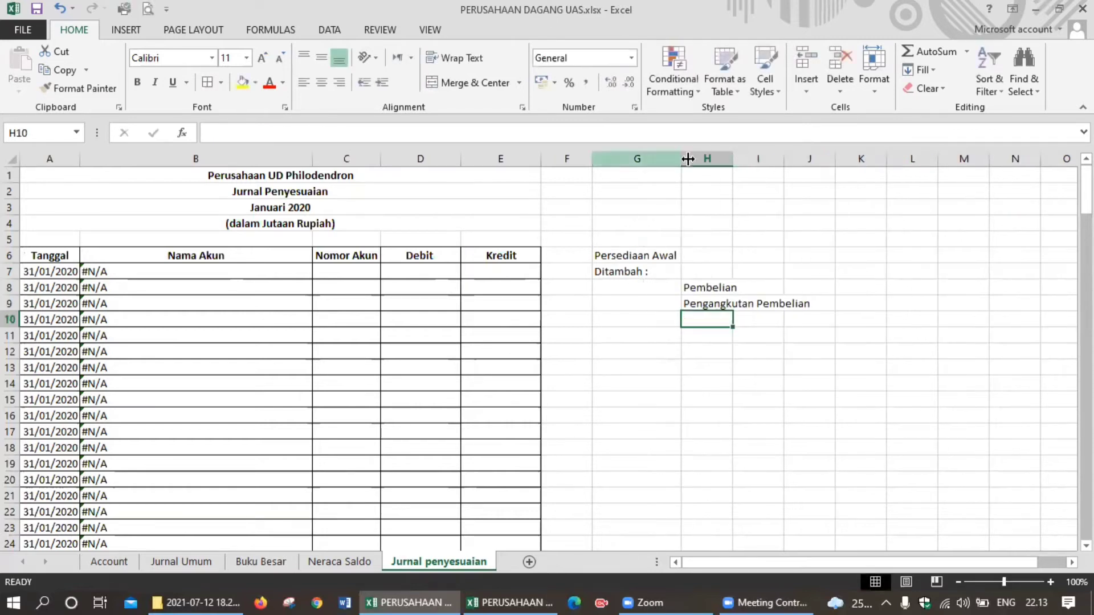
{"action": "double_click", "coordinate": [733, 158]}
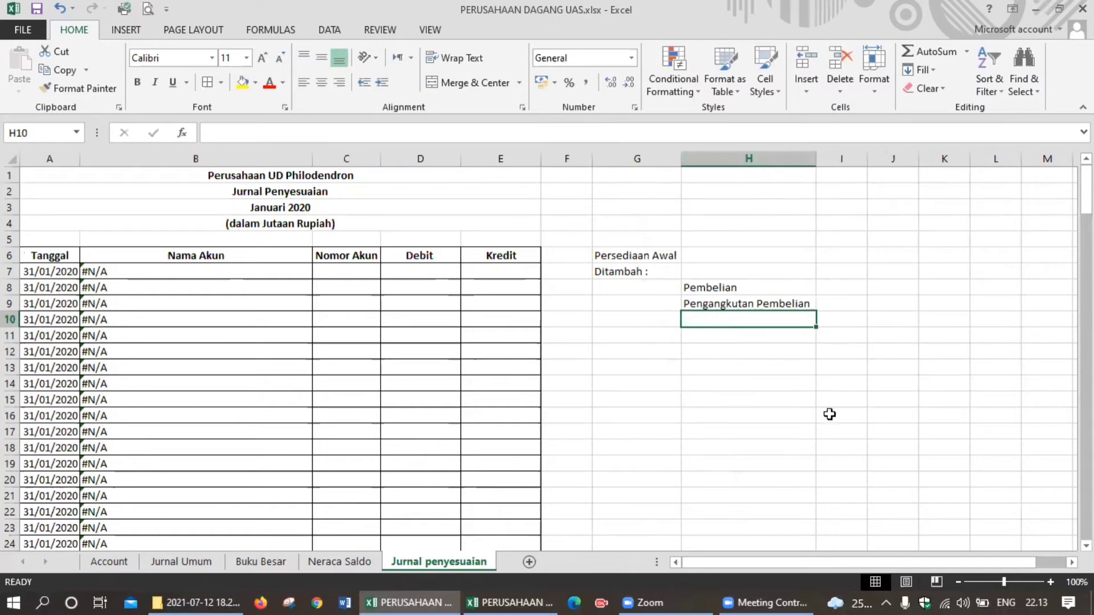
{"action": "left_click", "coordinate": [892, 288]}
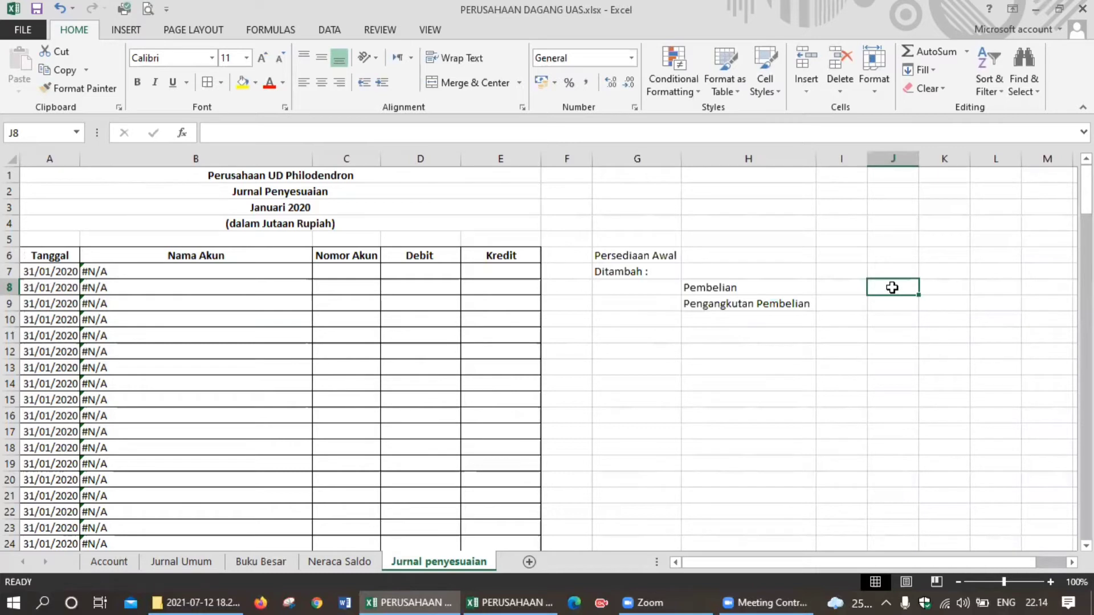
{"action": "type", "text": "3824"}
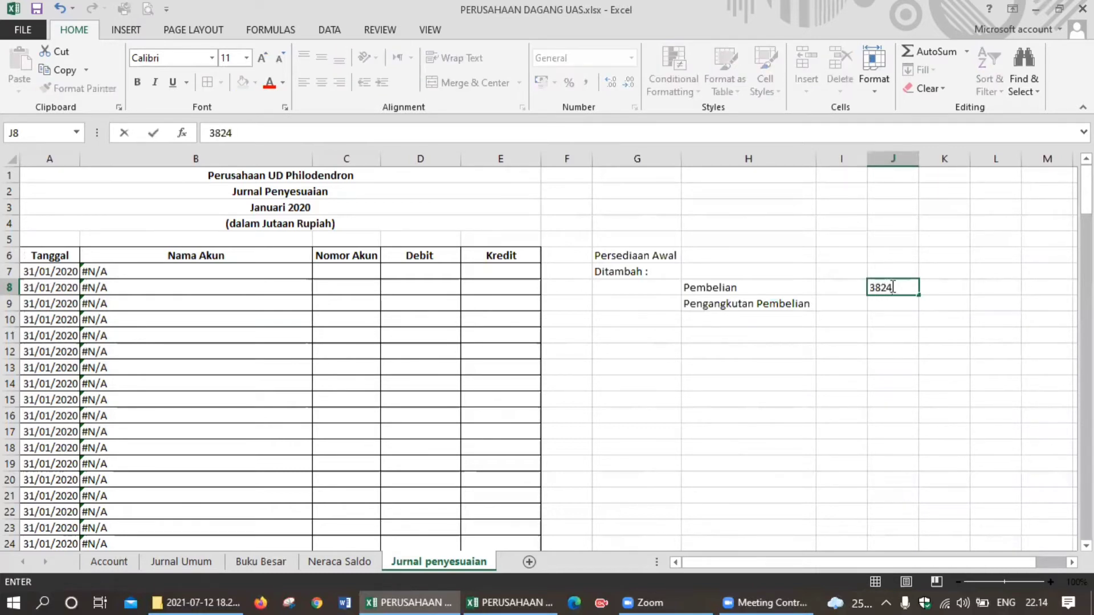
{"action": "type", "text": "000000"}
{"action": "key", "text": "Return"}
Format columns I through M with thousands separators and no decimal places.
{"action": "left_click_drag", "start_coordinate": [915, 157], "coordinate": [1040, 159]}
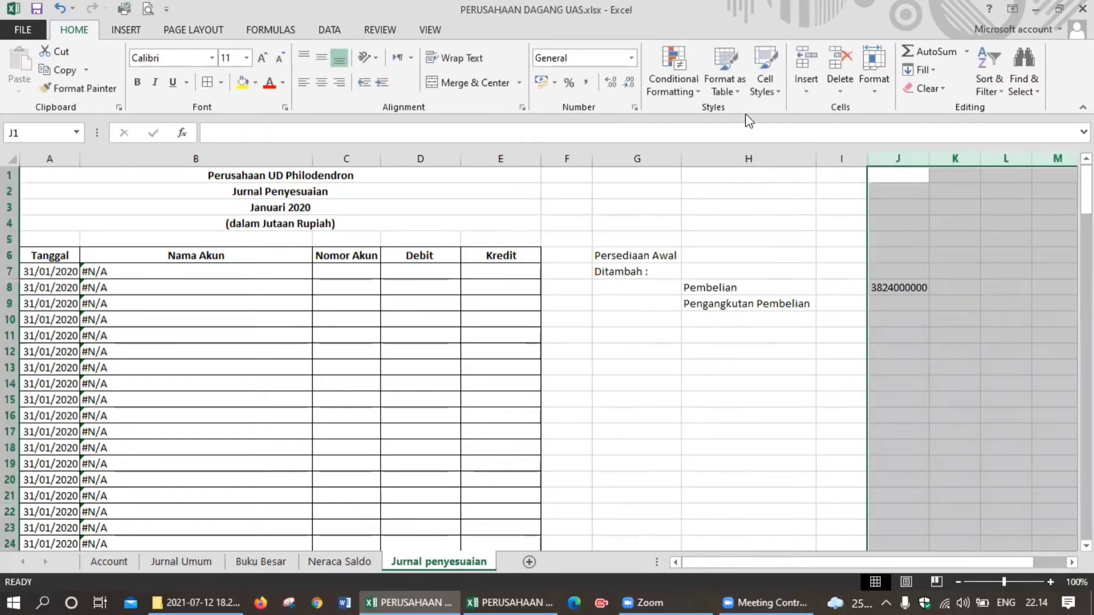
{"action": "left_click", "coordinate": [586, 82]}
{"action": "left_click", "coordinate": [629, 82]}
{"action": "left_click", "coordinate": [629, 83]}
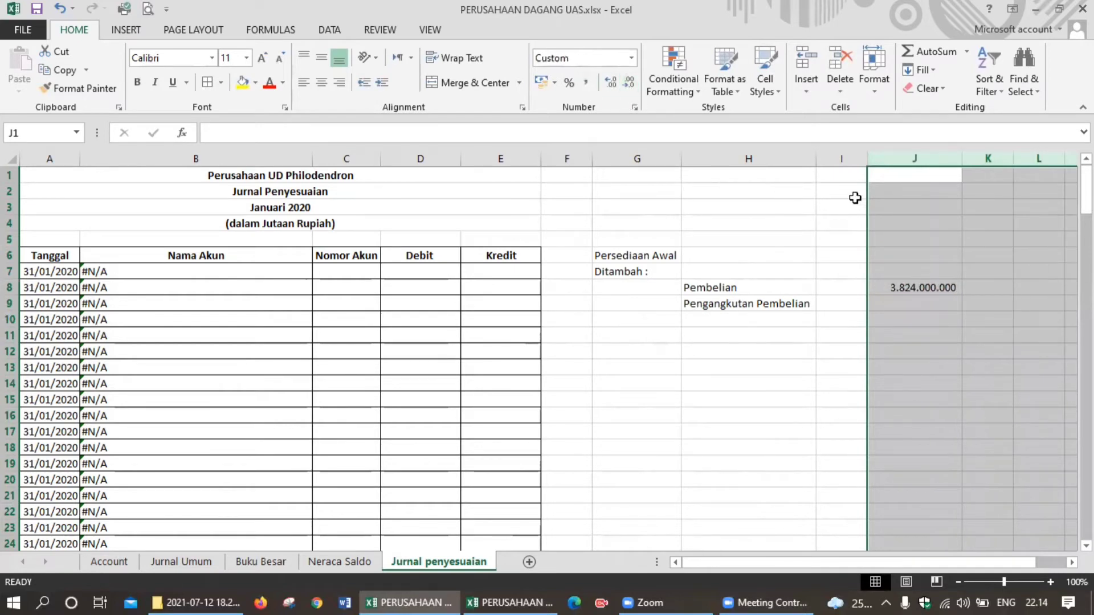
{"action": "left_click", "coordinate": [857, 158]}
{"action": "left_click", "coordinate": [586, 82]}
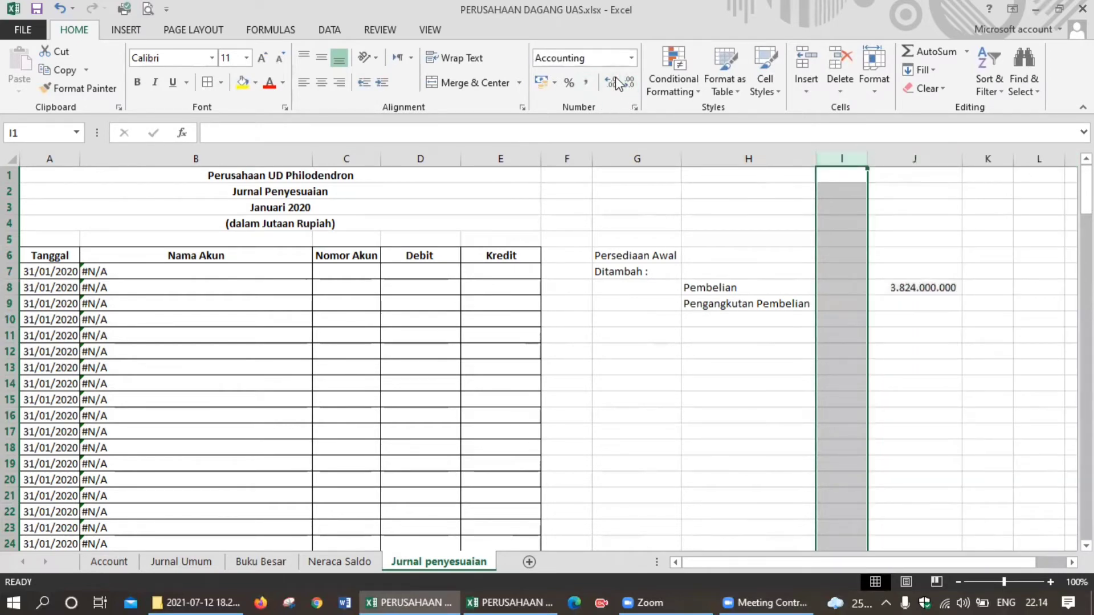
{"action": "left_click", "coordinate": [629, 83]}
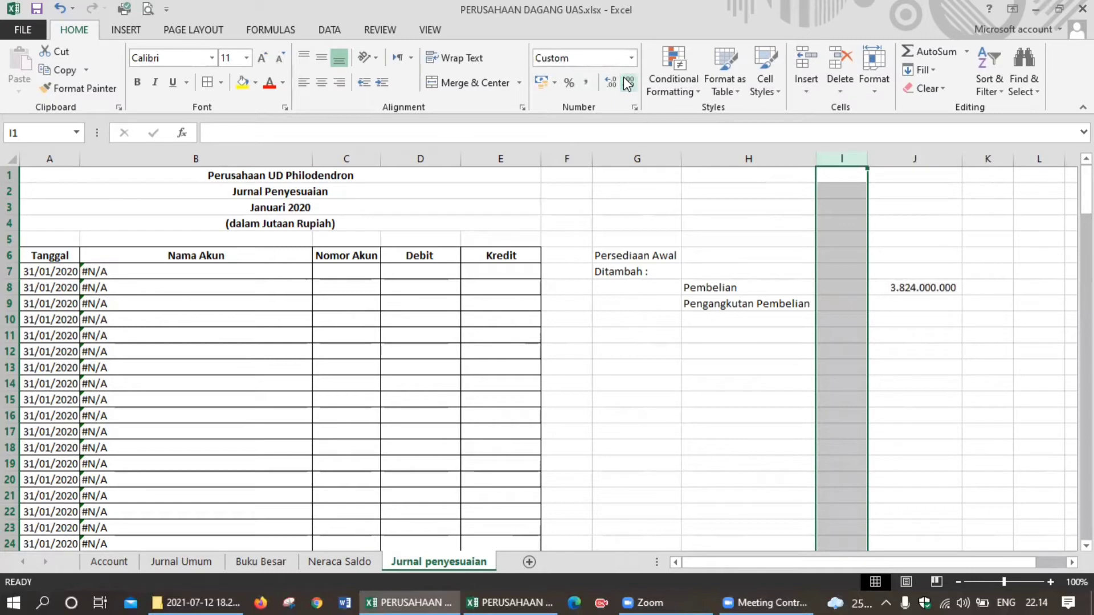
Look up Biaya Angkut Pembelian in the Neraca Saldo sheet and enter 510000000 for Pengangkutan Pembelian in J9 of Jurnal penyesuaian.
{"action": "left_click", "coordinate": [935, 300]}
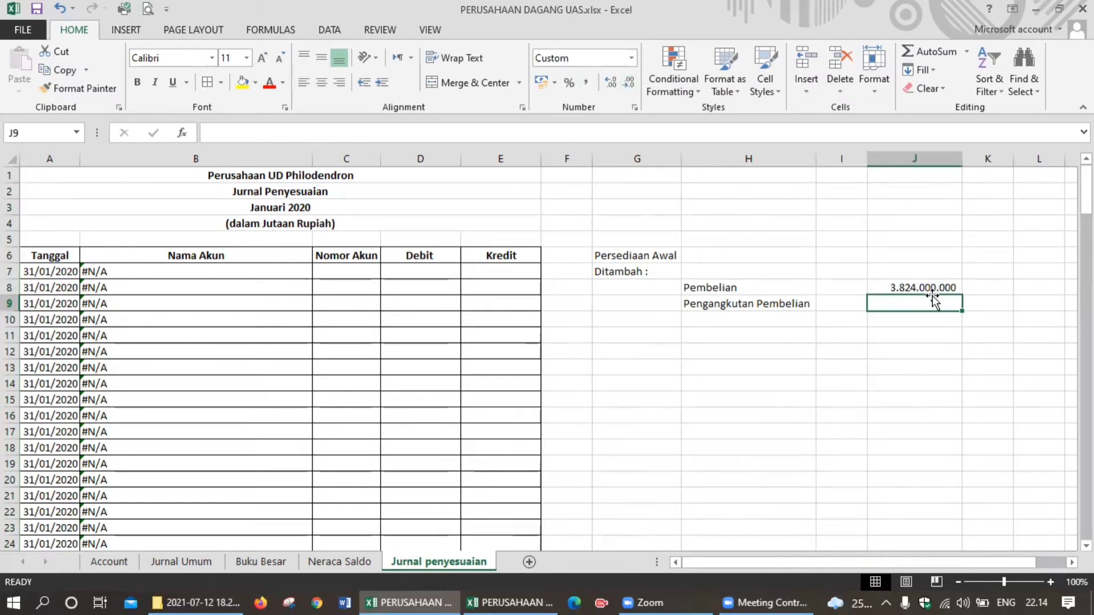
{"action": "left_click", "coordinate": [341, 562]}
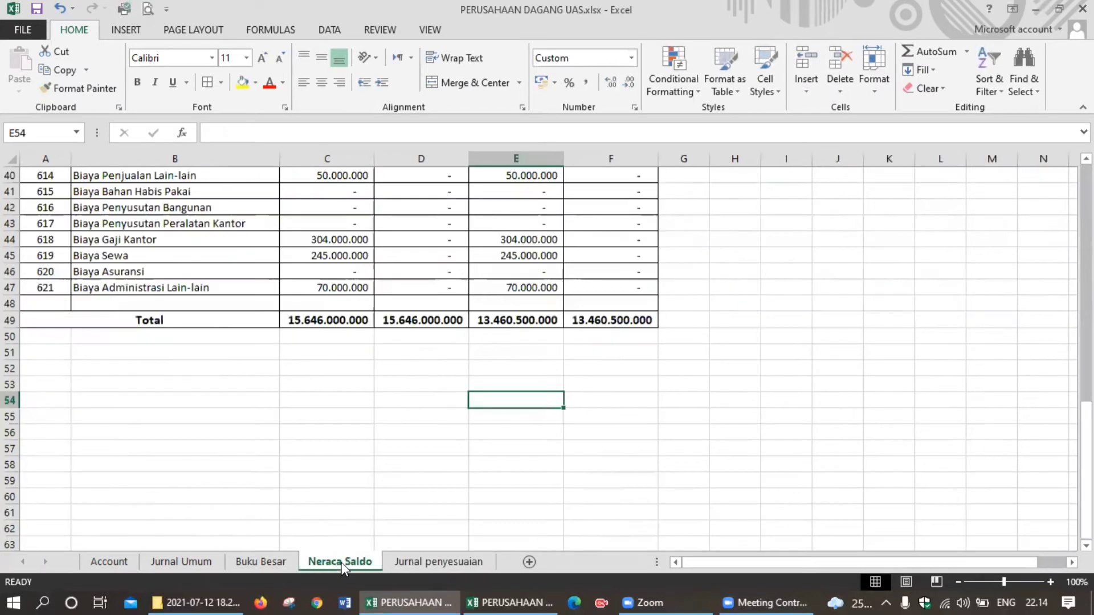
{"action": "scroll", "coordinate": [352, 457], "scroll_direction": "up", "scroll_amount": 12}
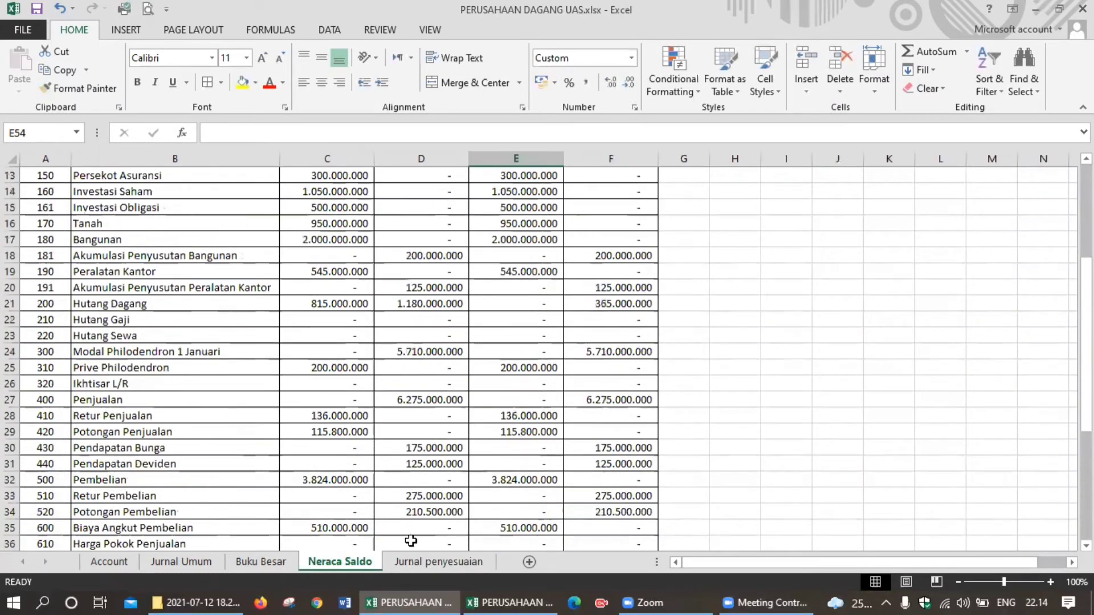
{"action": "left_click", "coordinate": [428, 563]}
{"action": "left_click", "coordinate": [341, 563]}
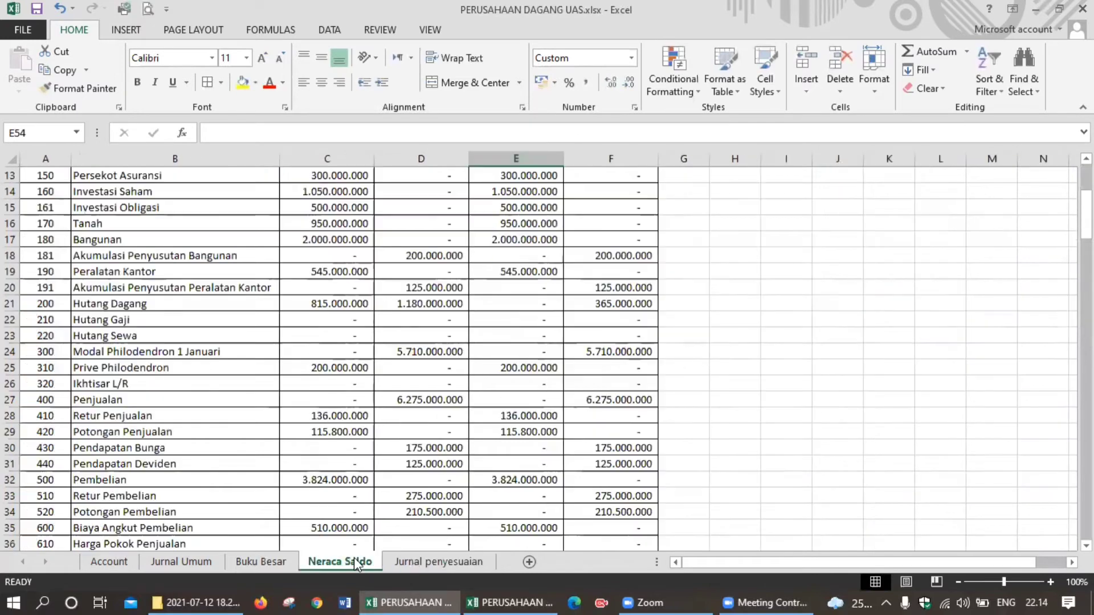
{"action": "scroll", "coordinate": [227, 371], "scroll_direction": "up", "scroll_amount": 3}
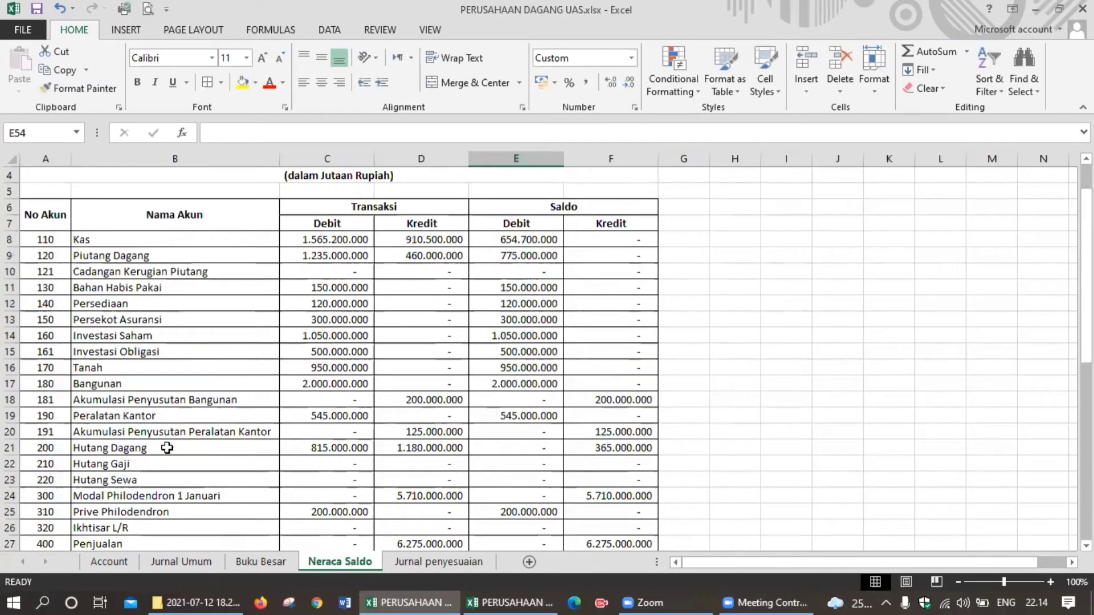
{"action": "scroll", "coordinate": [170, 445], "scroll_direction": "down", "scroll_amount": 3}
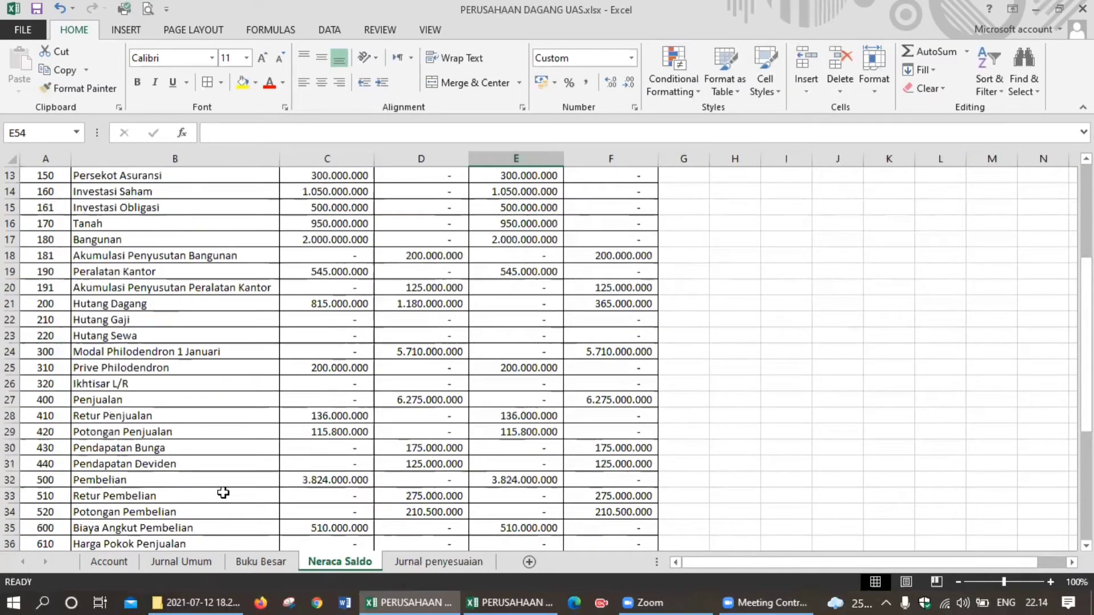
{"action": "left_click", "coordinate": [479, 563]}
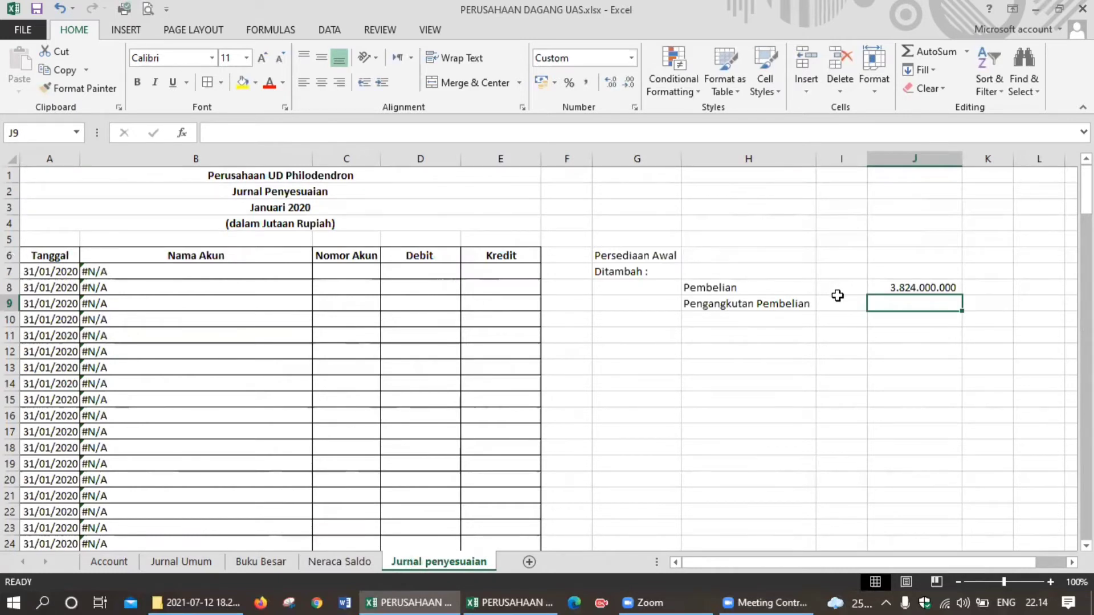
{"action": "type", "text": "51"}
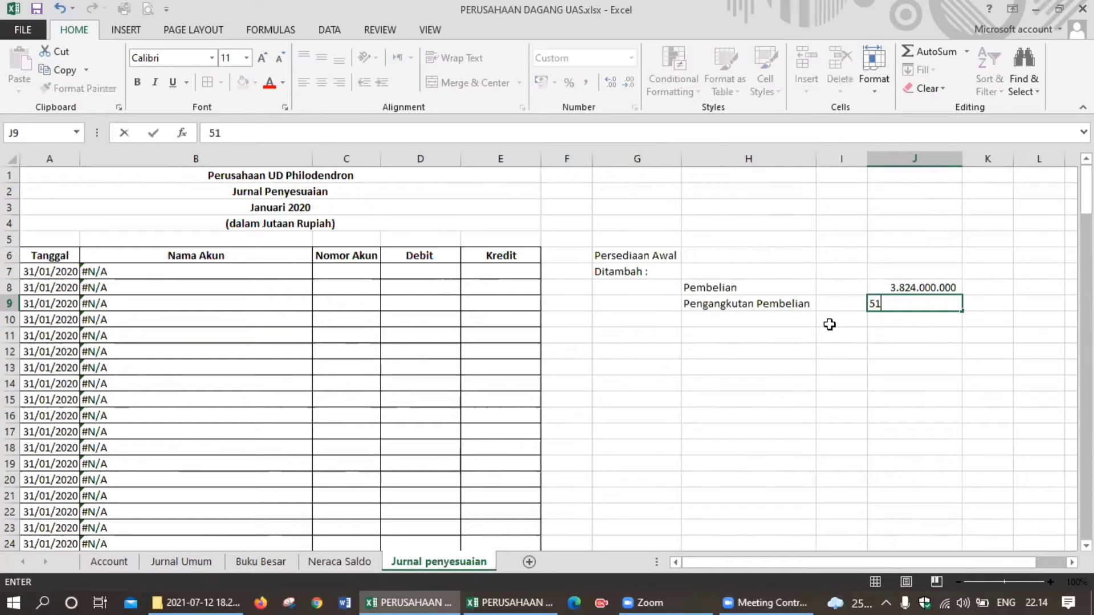
{"action": "type", "text": "0000000"}
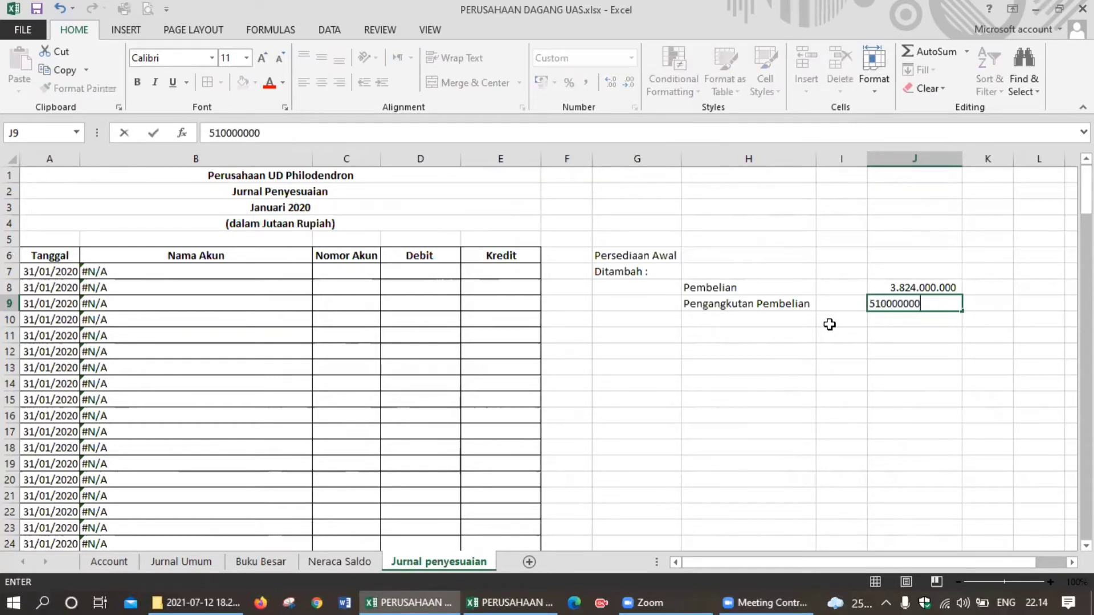
{"action": "key", "text": "Return"}
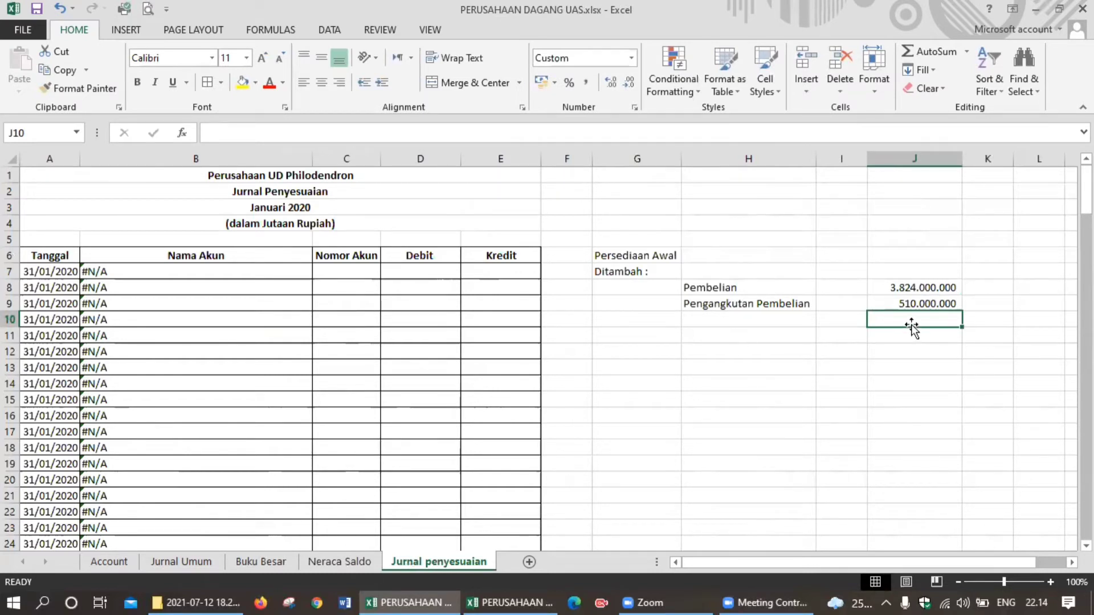
Add the Pembelian and Pengangkutan Pembelian amounts in J10 with the formula =J8+J9.
{"action": "type", "text": "="}
{"action": "left_click", "coordinate": [923, 286]}
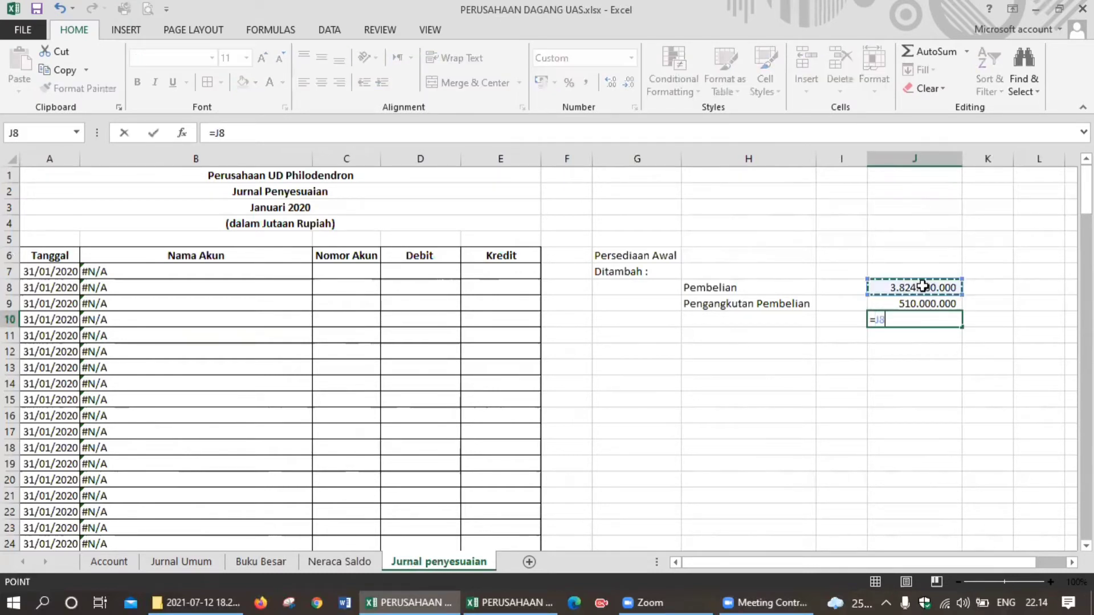
{"action": "type", "text": "+"}
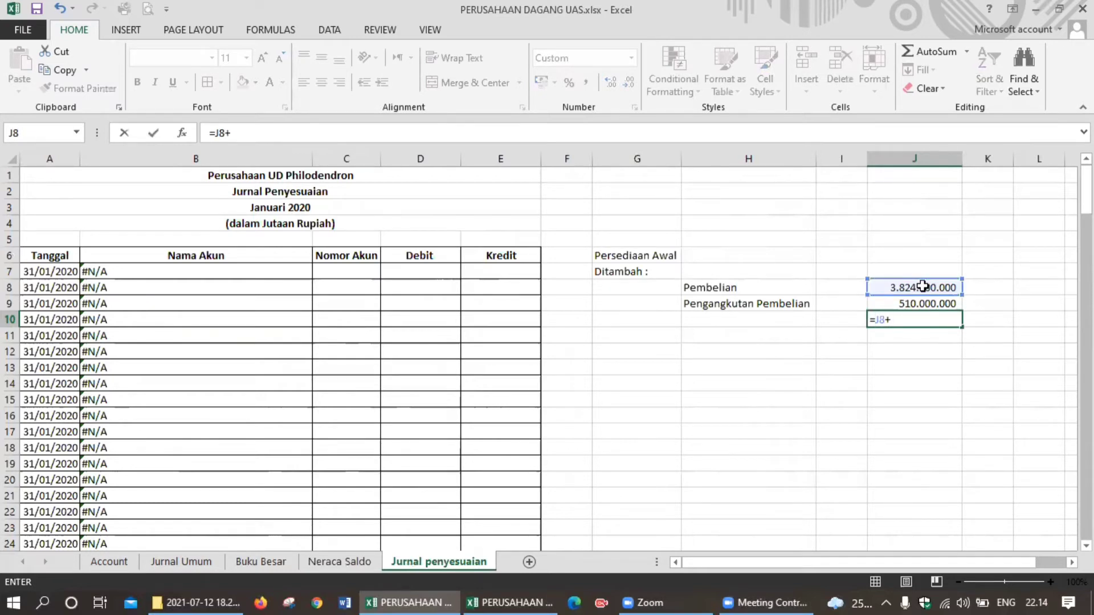
{"action": "left_click", "coordinate": [926, 304]}
{"action": "key", "text": "Return"}
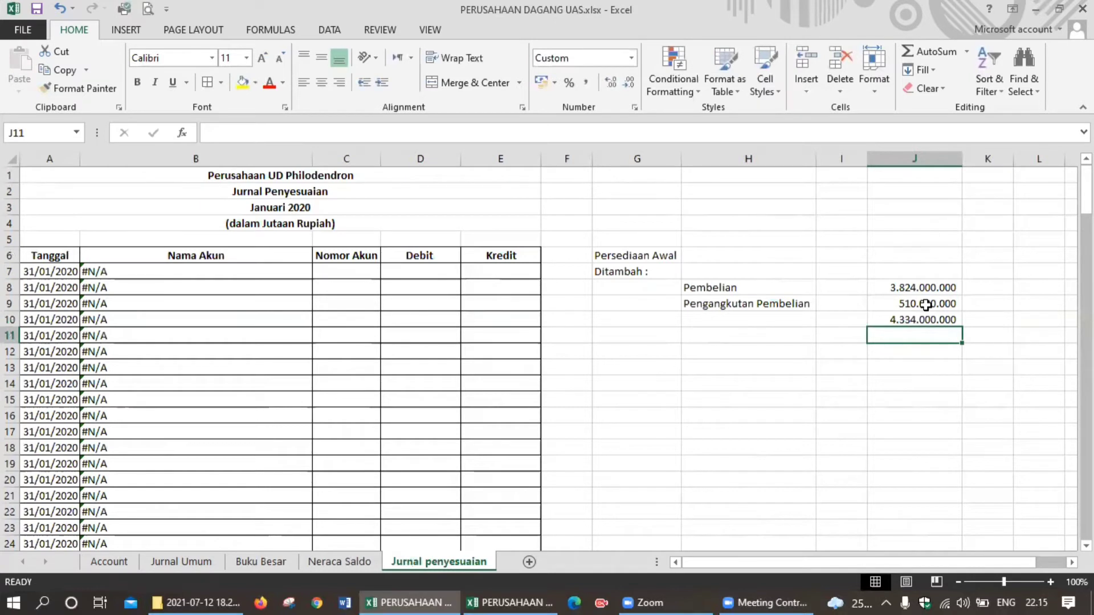
{"action": "left_click", "coordinate": [655, 352]}
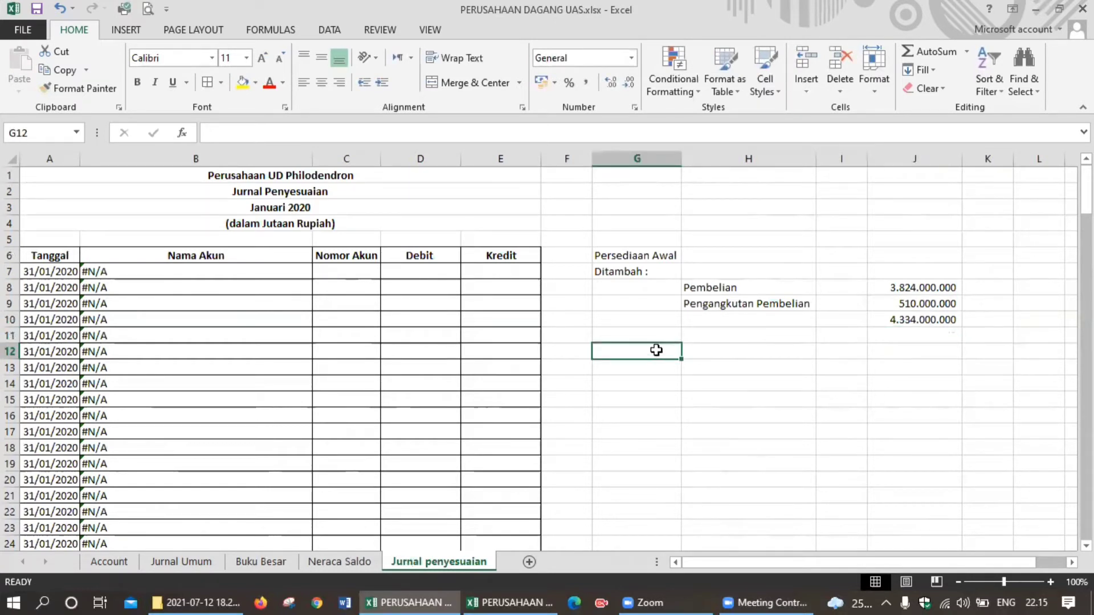
Enter the label "Dikurangi :" in G11 below the purchases subtotal.
{"action": "left_click", "coordinate": [656, 334]}
{"action": "type", "text": "D"}
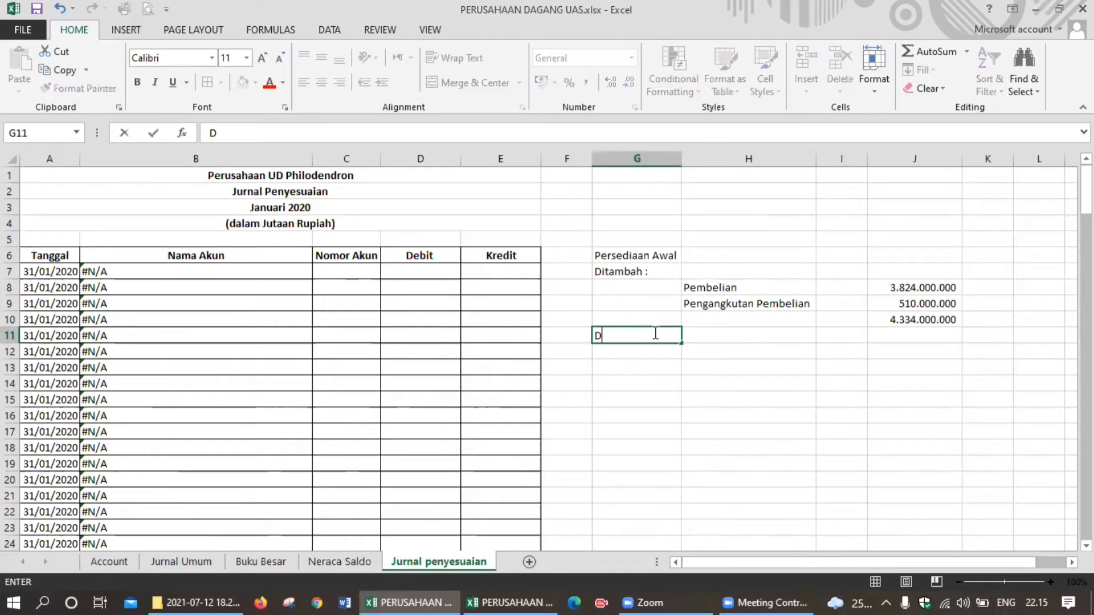
{"action": "type", "text": "rangi :"}
{"action": "key", "text": "Return"}
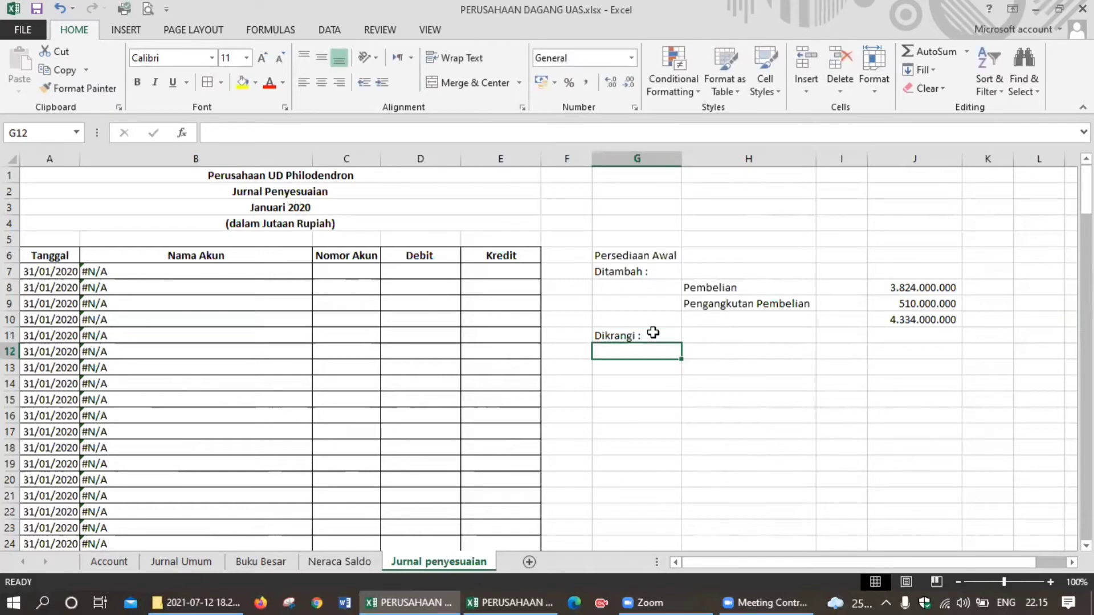
{"action": "left_click", "coordinate": [653, 333]}
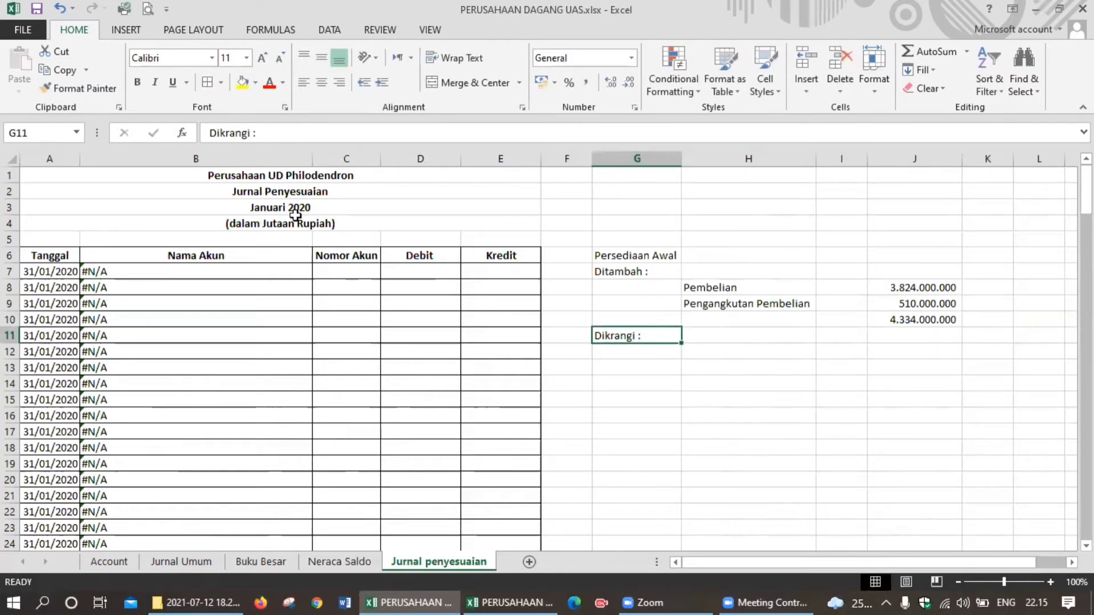
{"action": "left_click", "coordinate": [226, 134]}
{"action": "type", "text": "u"}
{"action": "key", "text": "Return"}
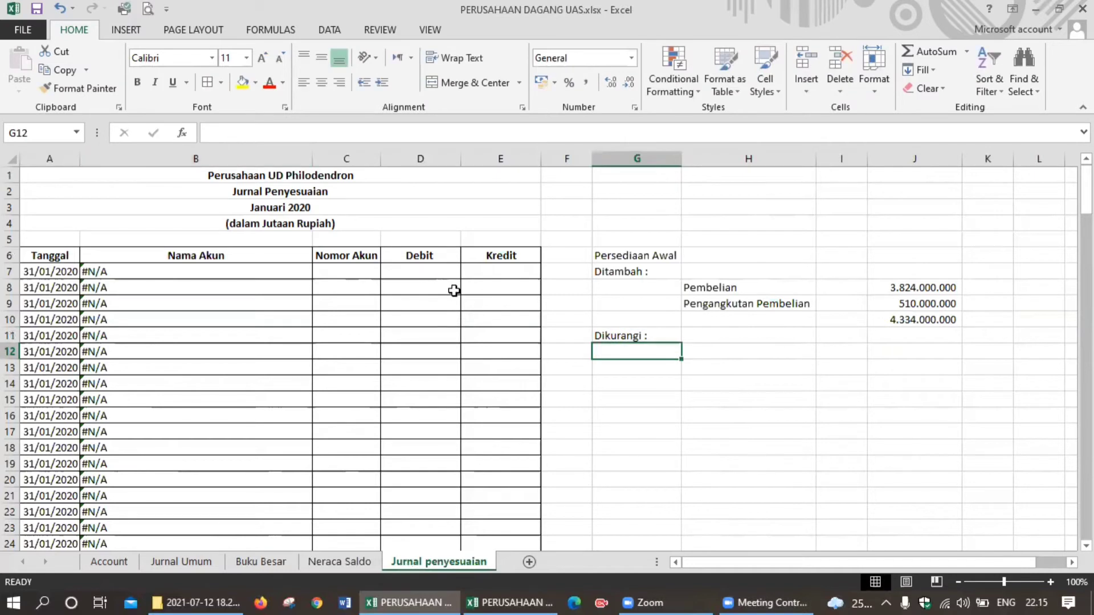
Enter the labels Potongan Pembelian, Retur Pembelian and Pembelian Bersih in cells H12 to H14.
{"action": "left_click", "coordinate": [722, 350]}
{"action": "type", "text": "Potongan"}
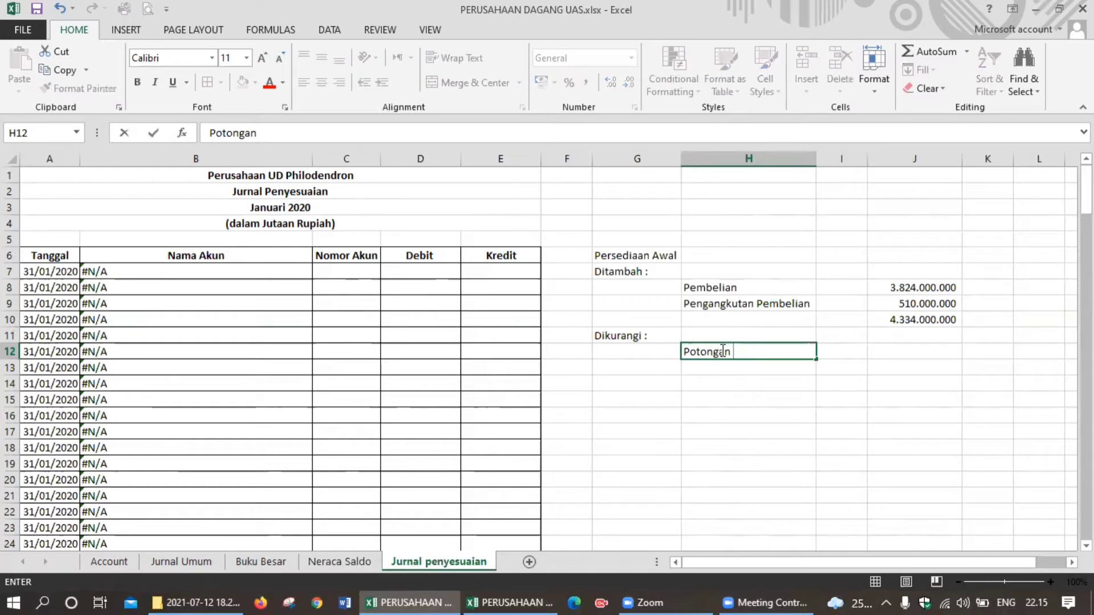
{"action": "type", "text": " Pembelian"}
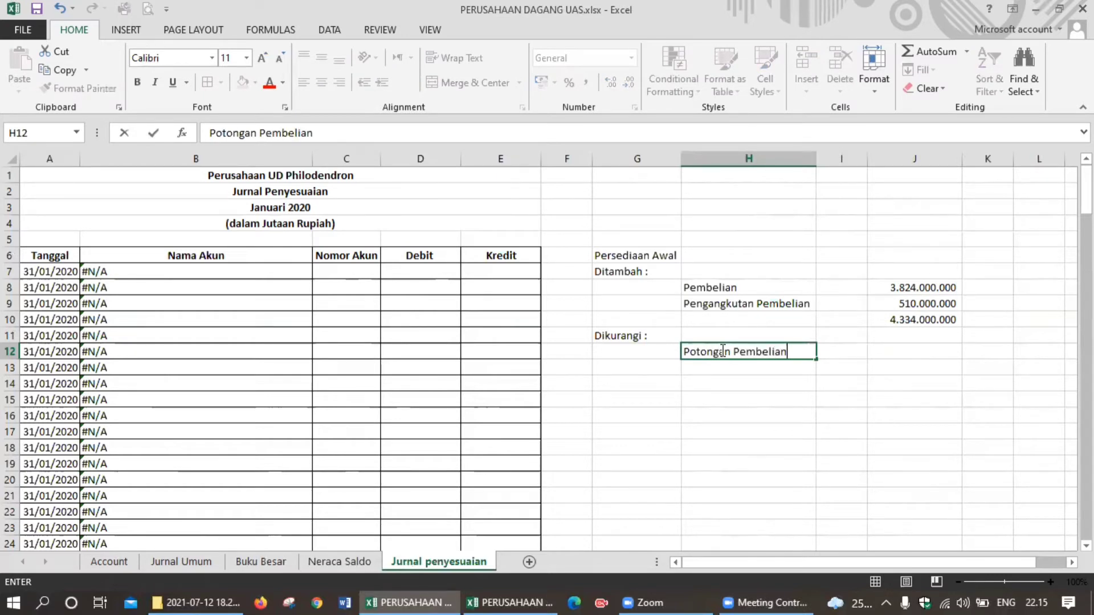
{"action": "key", "text": "Return"}
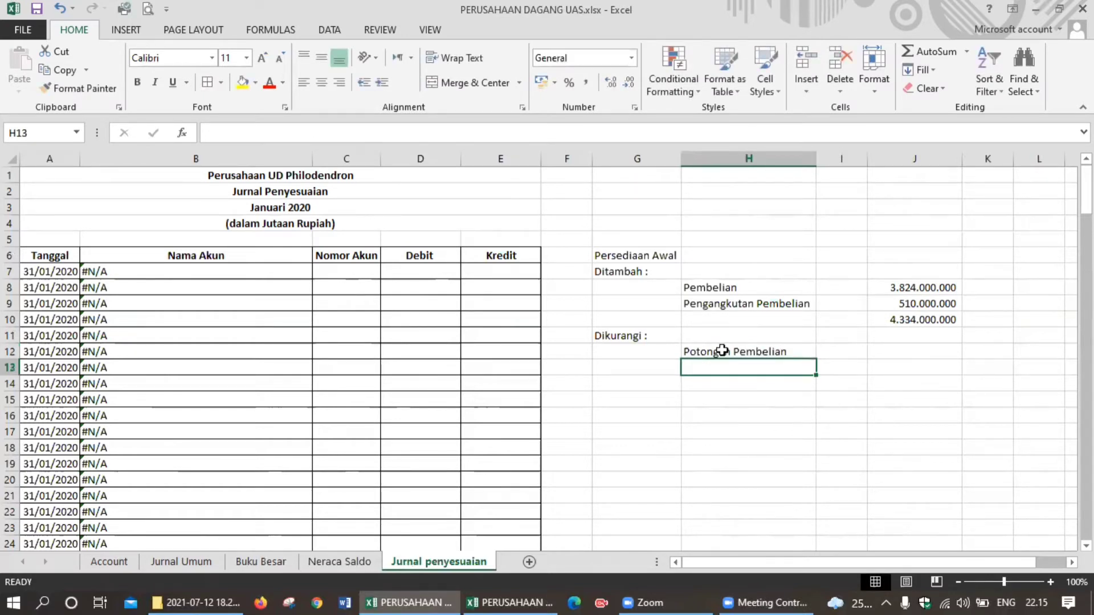
{"action": "type", "text": "Retur"}
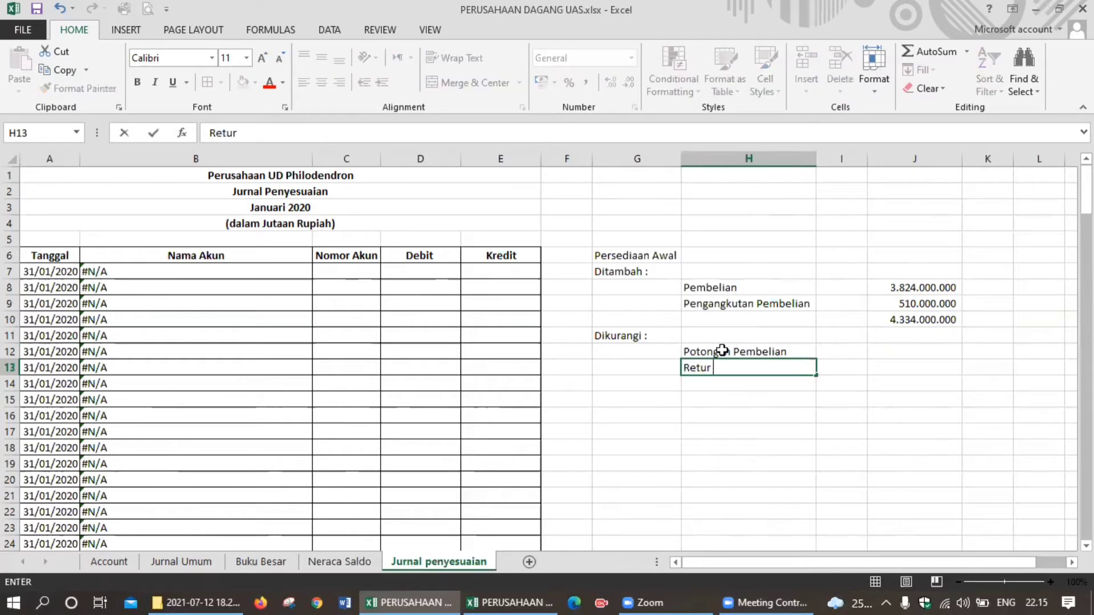
{"action": "type", "text": " Pembelia"}
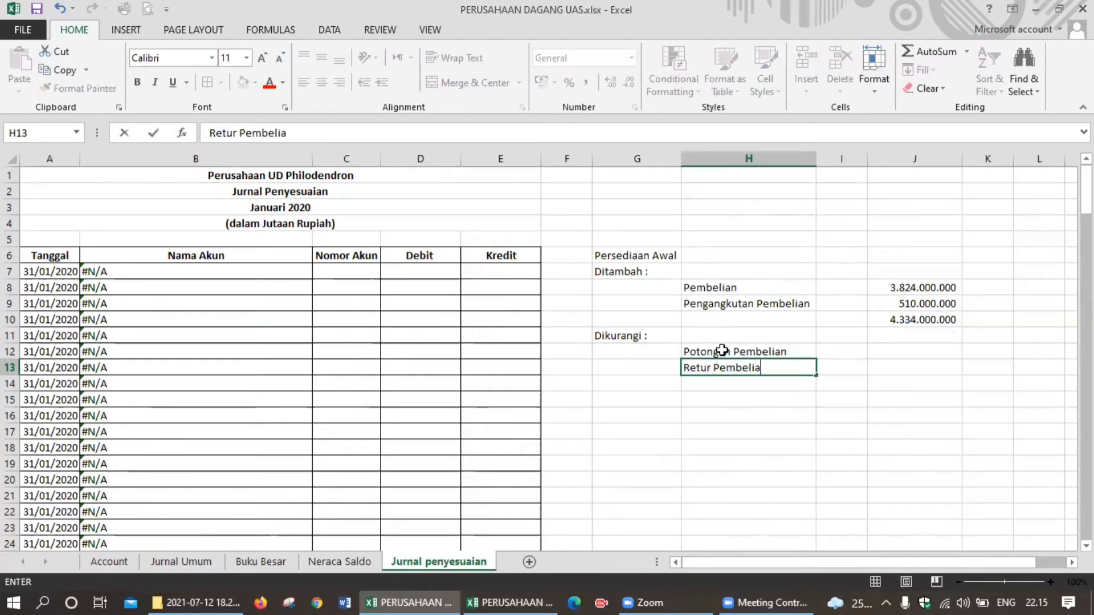
{"action": "type", "text": "n"}
{"action": "key", "text": "Return"}
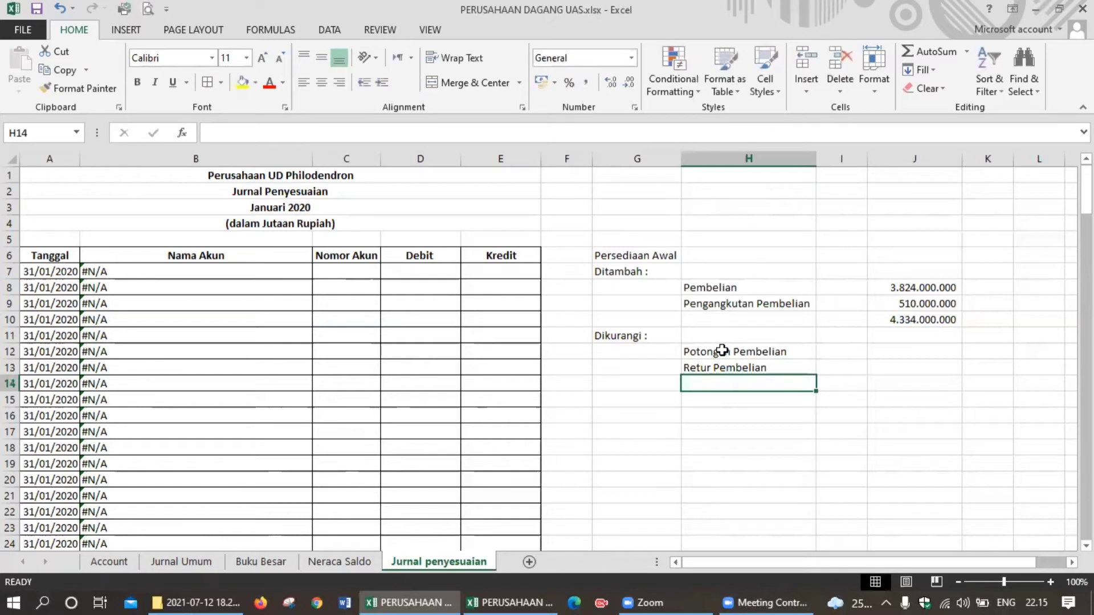
{"action": "type", "text": "Pe"}
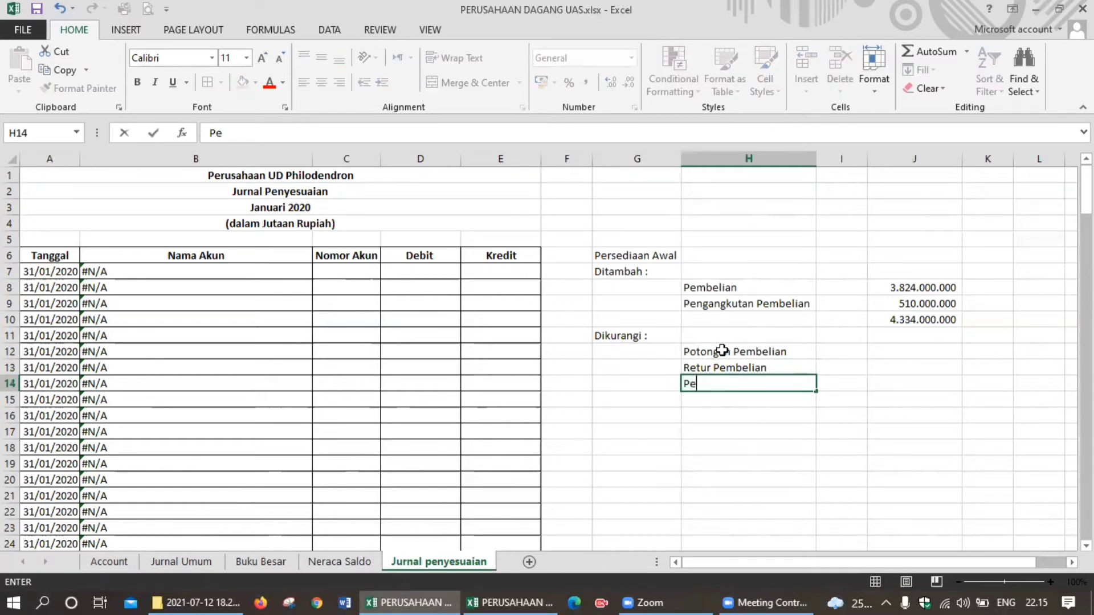
{"action": "type", "text": "mbelian Bersih"}
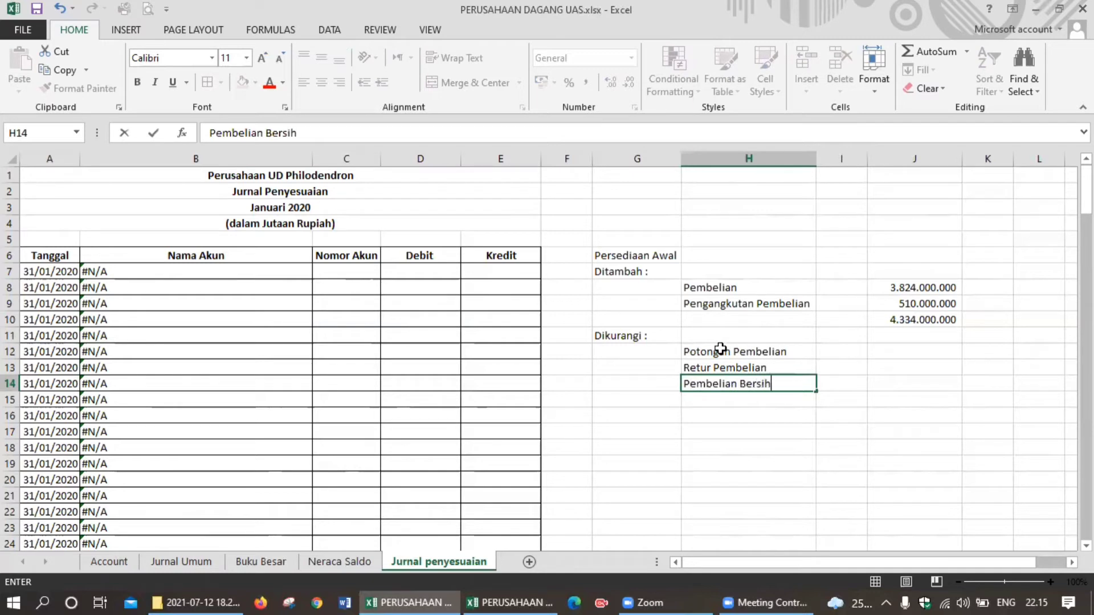
{"action": "key", "text": "Tab"}
Enter 210500000 for Potongan Pembelian in I12 and 275000000 for Retur Pembelian in I13.
{"action": "key", "text": "Up"}
{"action": "key", "text": "Up"}
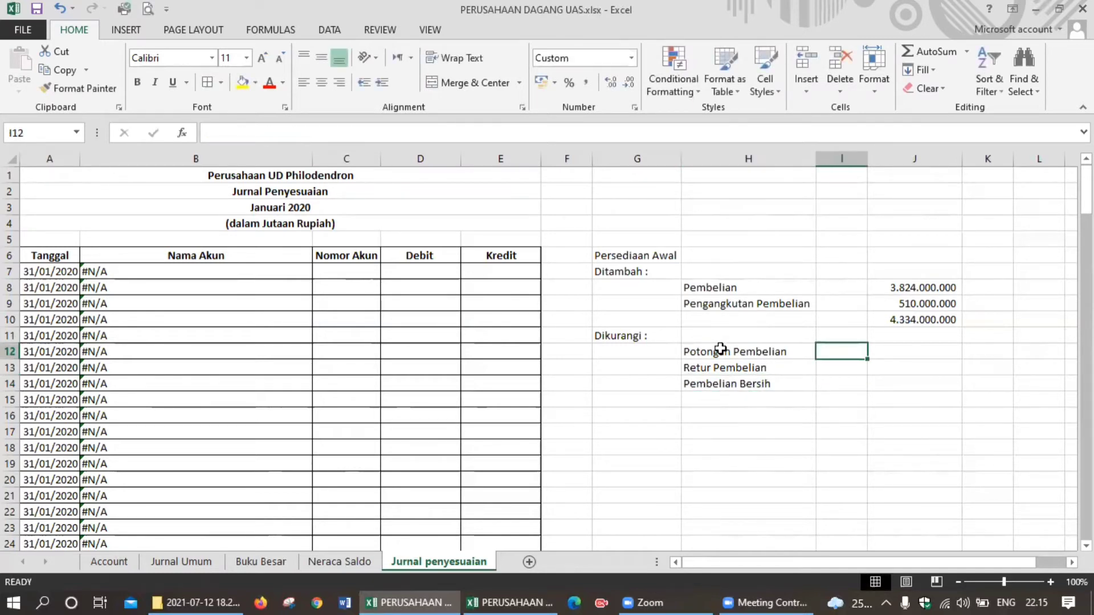
{"action": "type", "text": "2105000"}
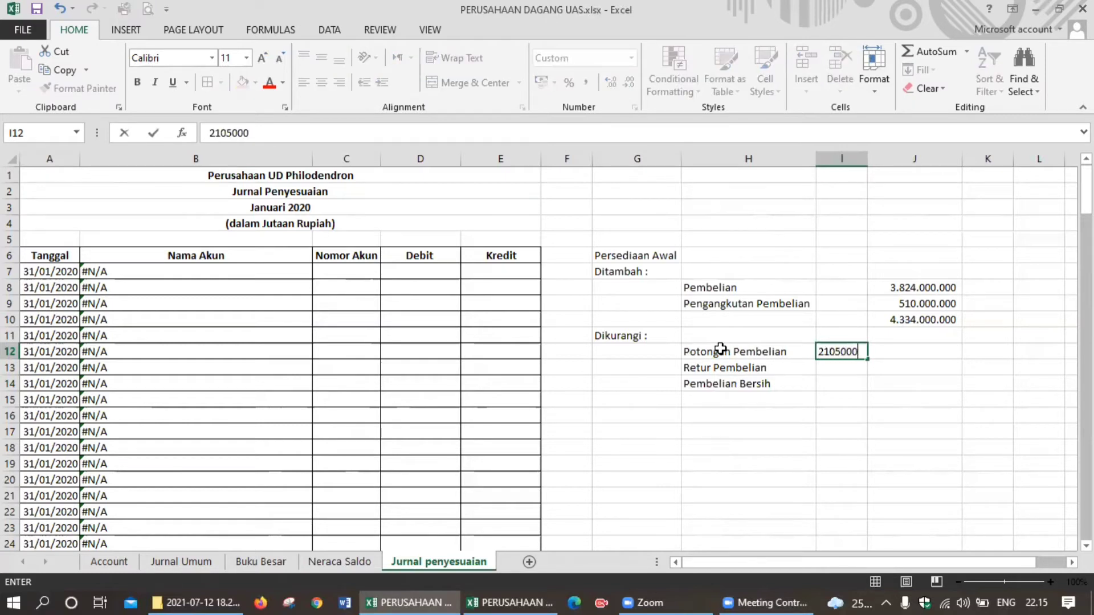
{"action": "type", "text": "00"}
{"action": "key", "text": "Return"}
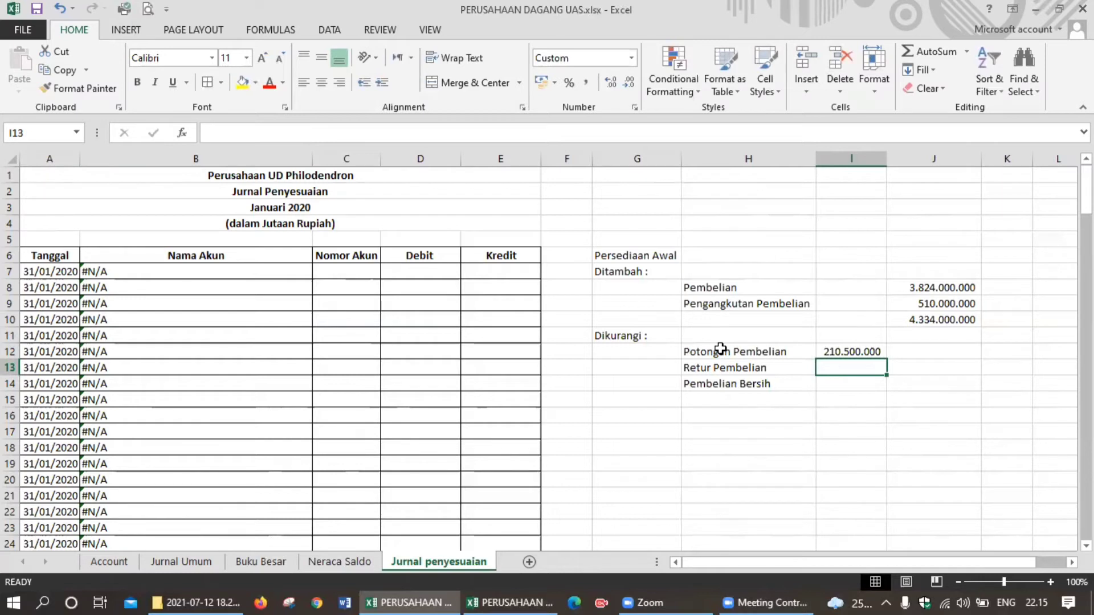
{"action": "type", "text": "275.000."}
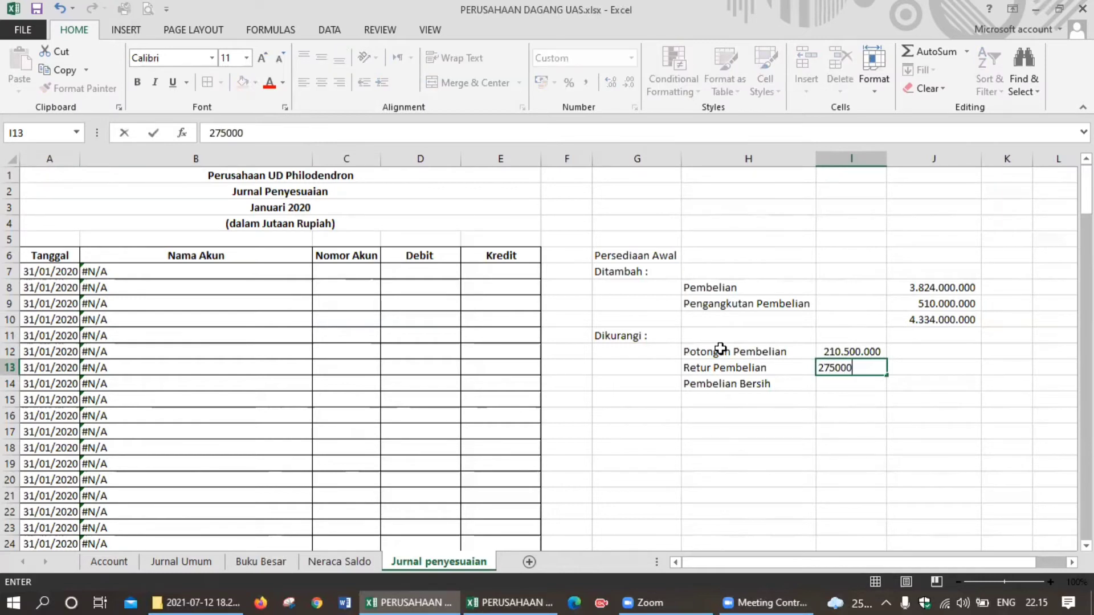
{"action": "type", "text": "000"}
{"action": "key", "text": "Return"}
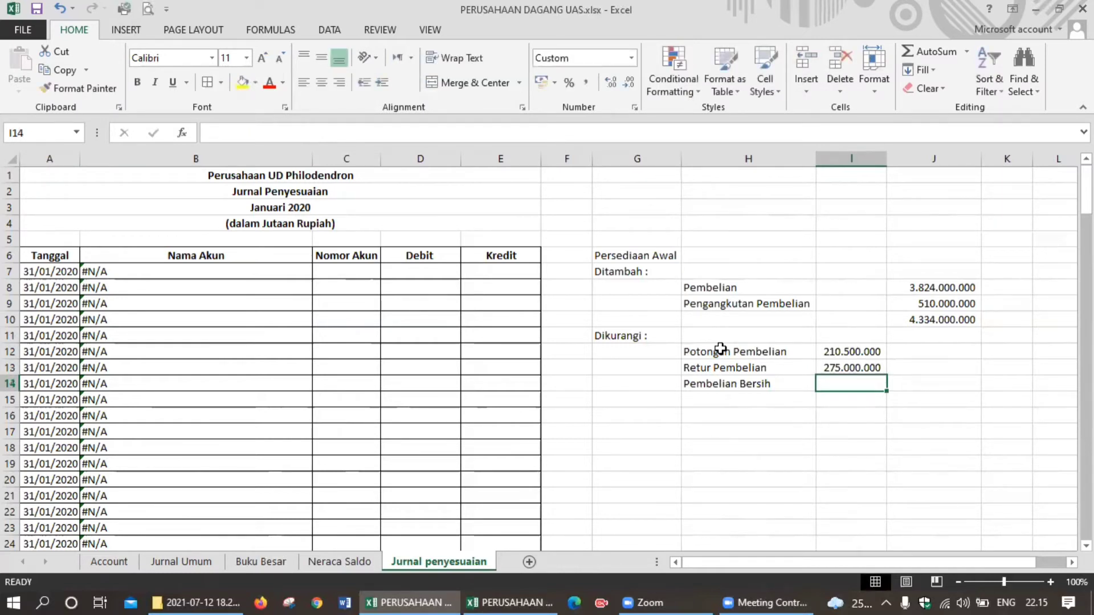
Add the Potongan Pembelian and Retur Pembelian amounts in J14 with the formula =I12+I13.
{"action": "left_click", "coordinate": [940, 385]}
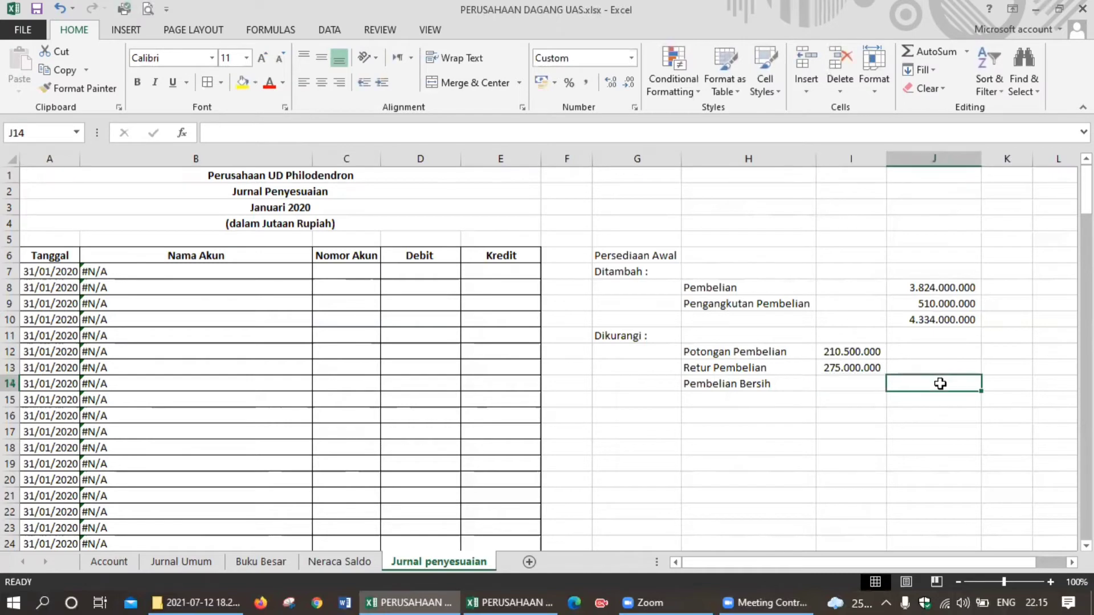
{"action": "type", "text": "="}
{"action": "left_click", "coordinate": [875, 351]}
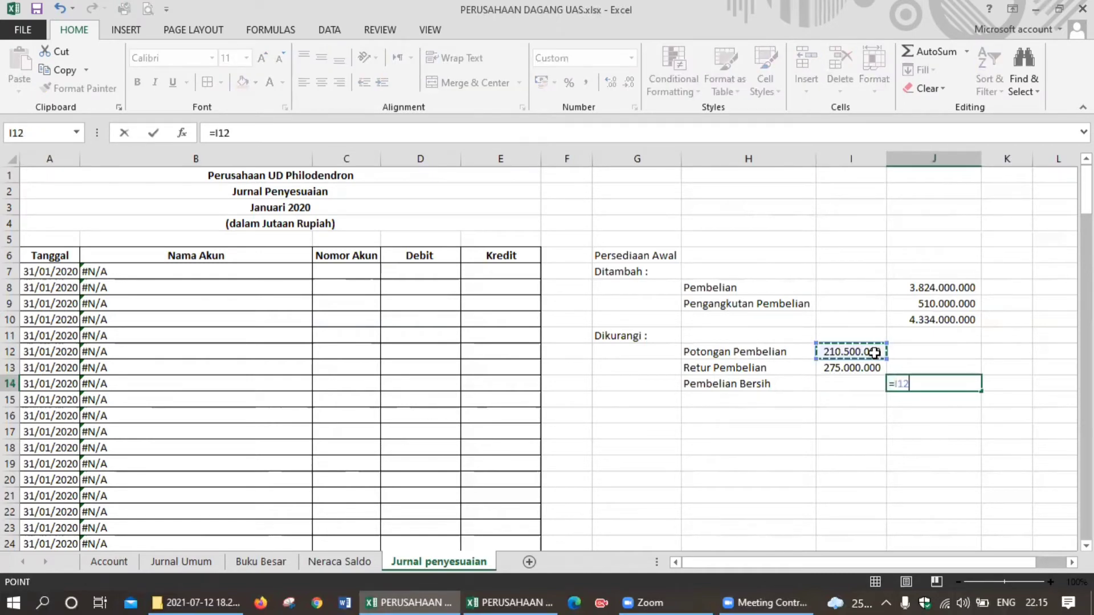
{"action": "type", "text": "+"}
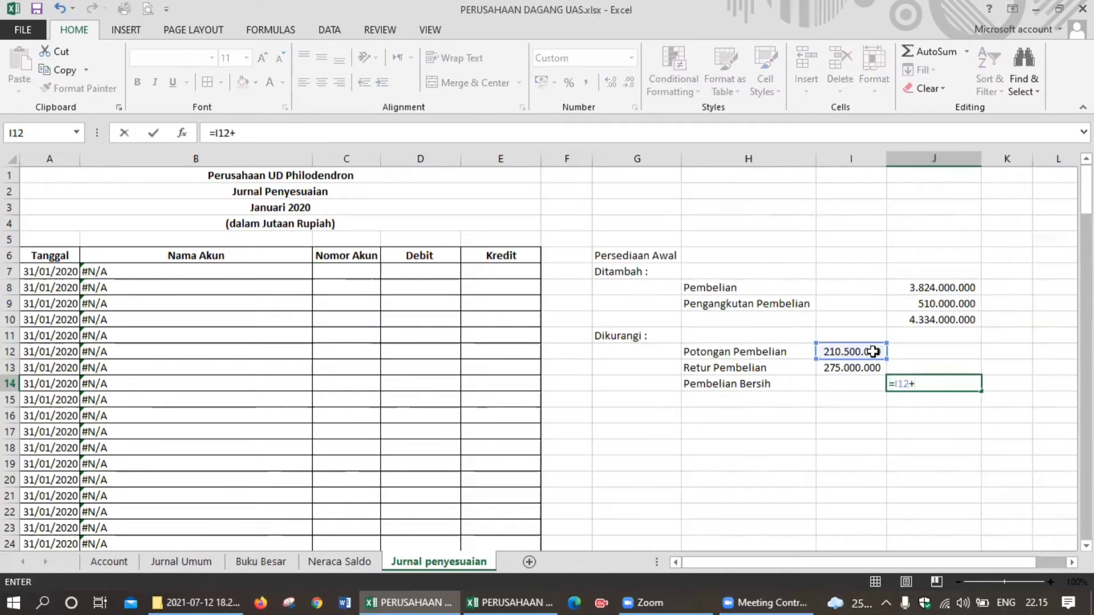
{"action": "left_click", "coordinate": [867, 368]}
{"action": "key", "text": "Return"}
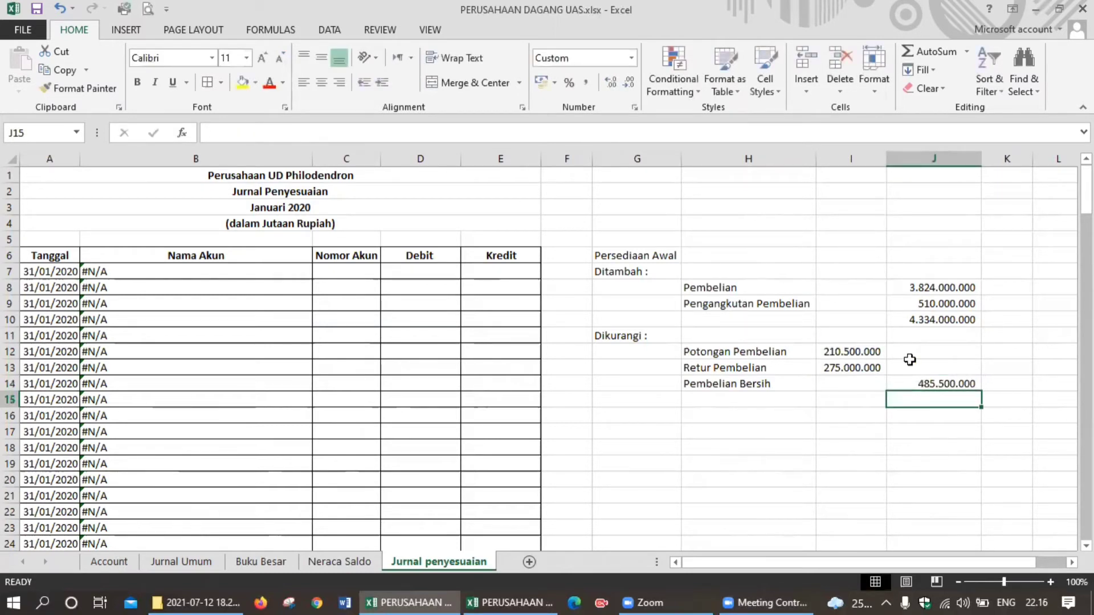
Enter the label "Barang tersedia untuk dijual" in G16 and widen column G to fit it.
{"action": "left_click", "coordinate": [661, 419]}
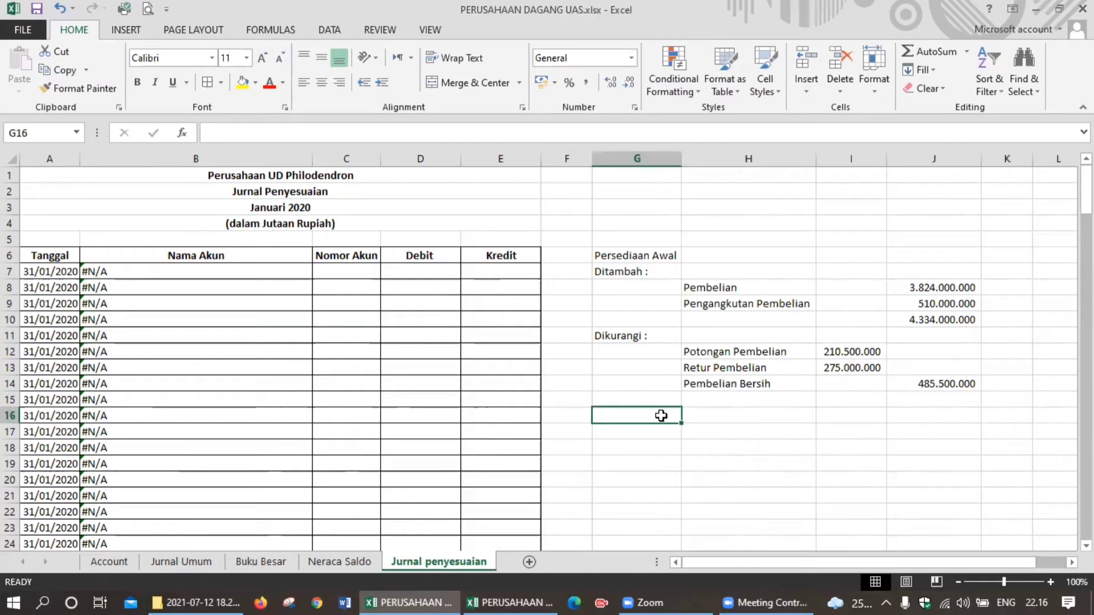
{"action": "type", "text": "Barang te"}
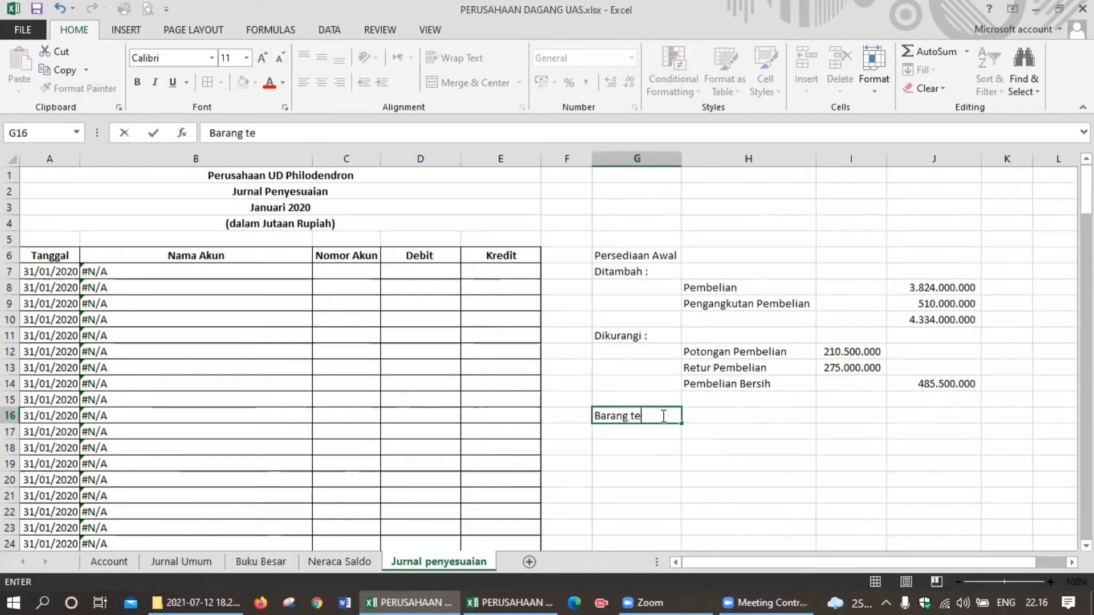
{"action": "type", "text": "rsedia untuk"}
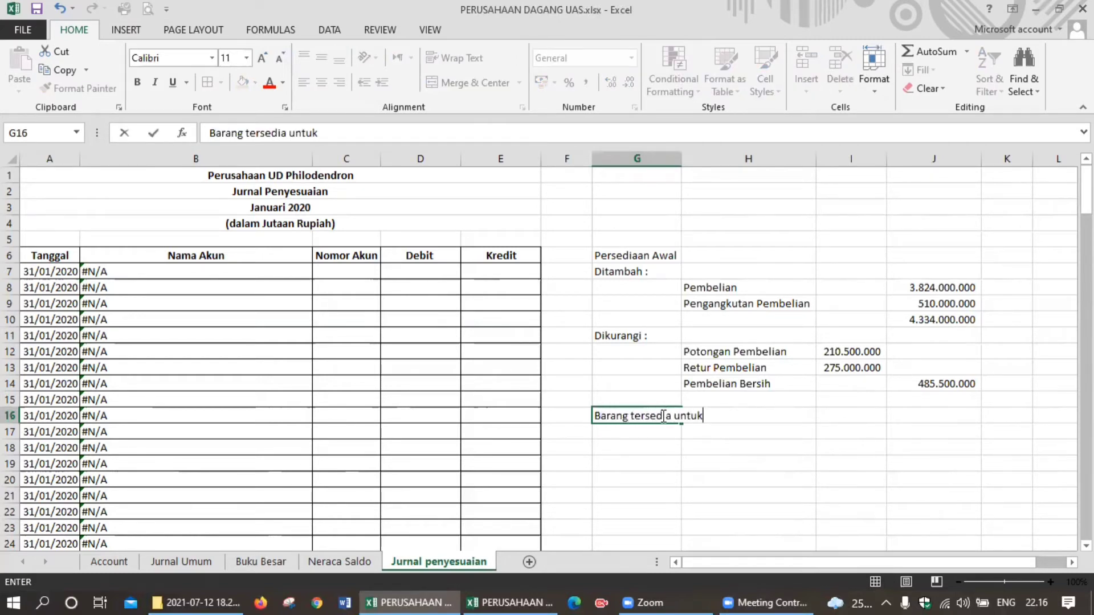
{"action": "type", "text": " dijual"}
{"action": "key", "text": "Return"}
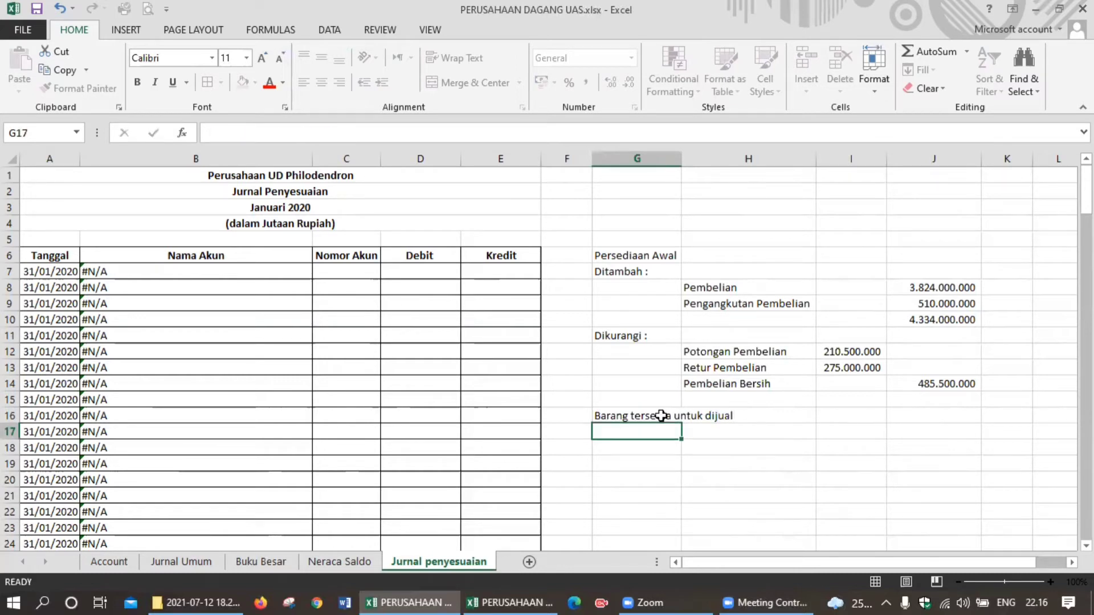
{"action": "left_click_drag", "start_coordinate": [681, 160], "coordinate": [681, 159]}
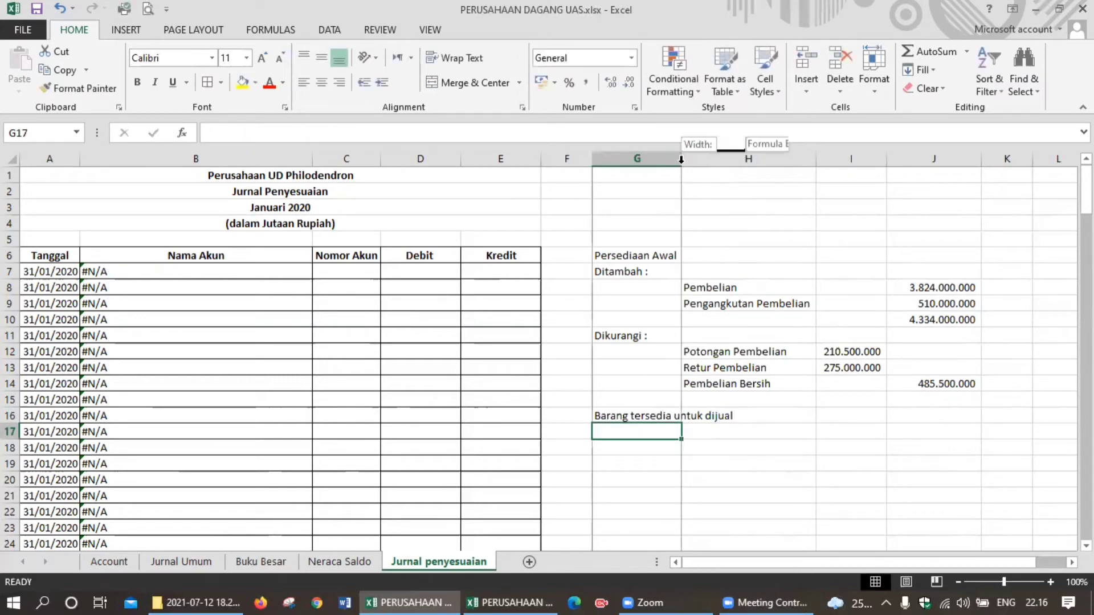
{"action": "double_click", "coordinate": [681, 160]}
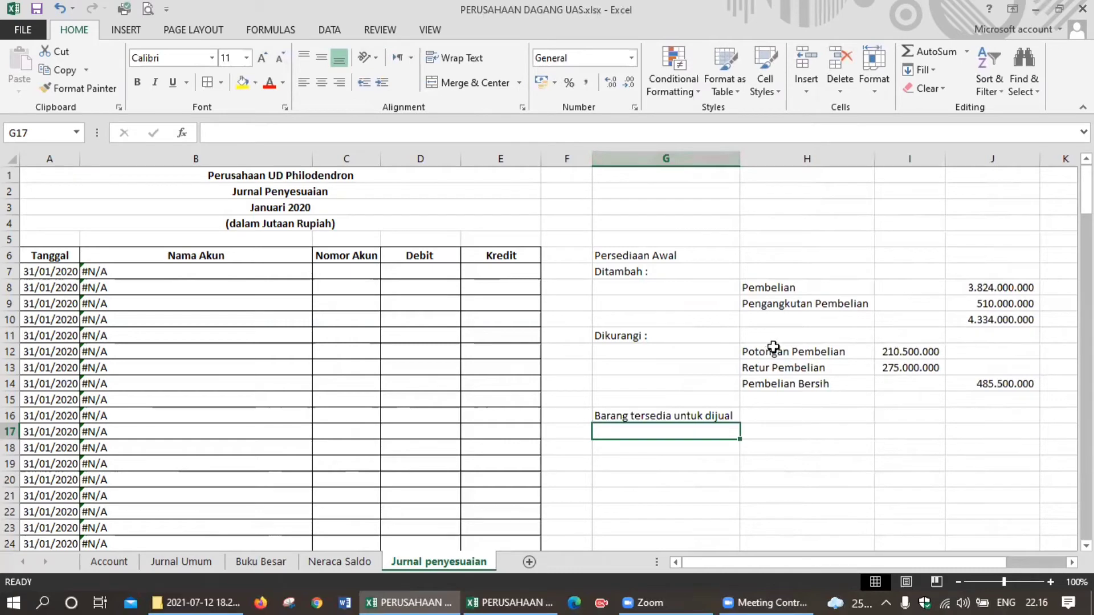
Calculate Barang tersedia untuk dijual in K16 with the formula =J10-J14.
{"action": "left_click_drag", "start_coordinate": [922, 566], "coordinate": [974, 560]}
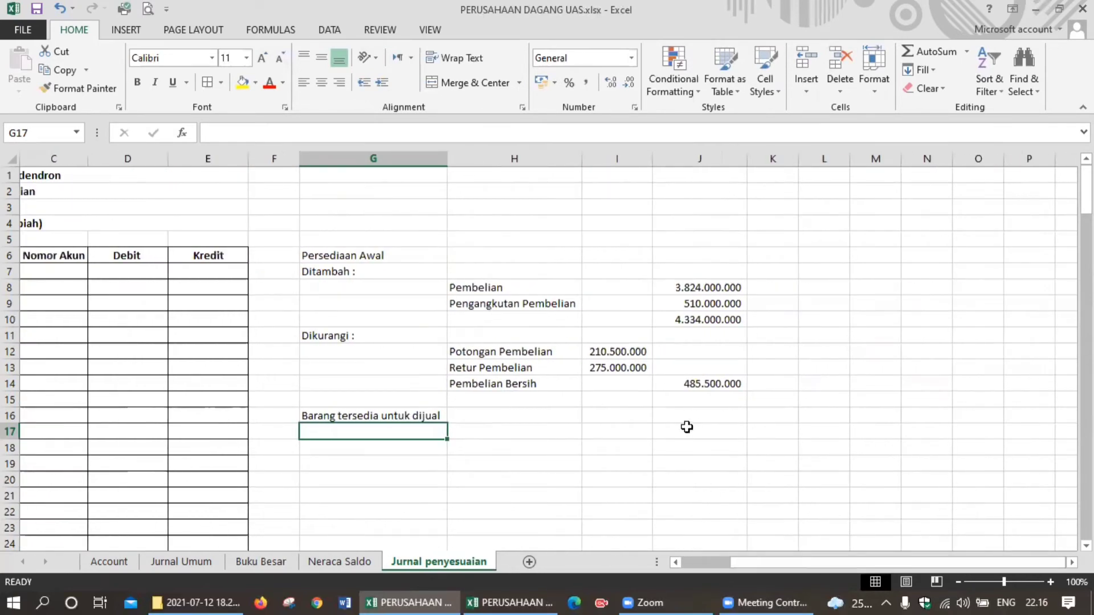
{"action": "left_click", "coordinate": [763, 418]}
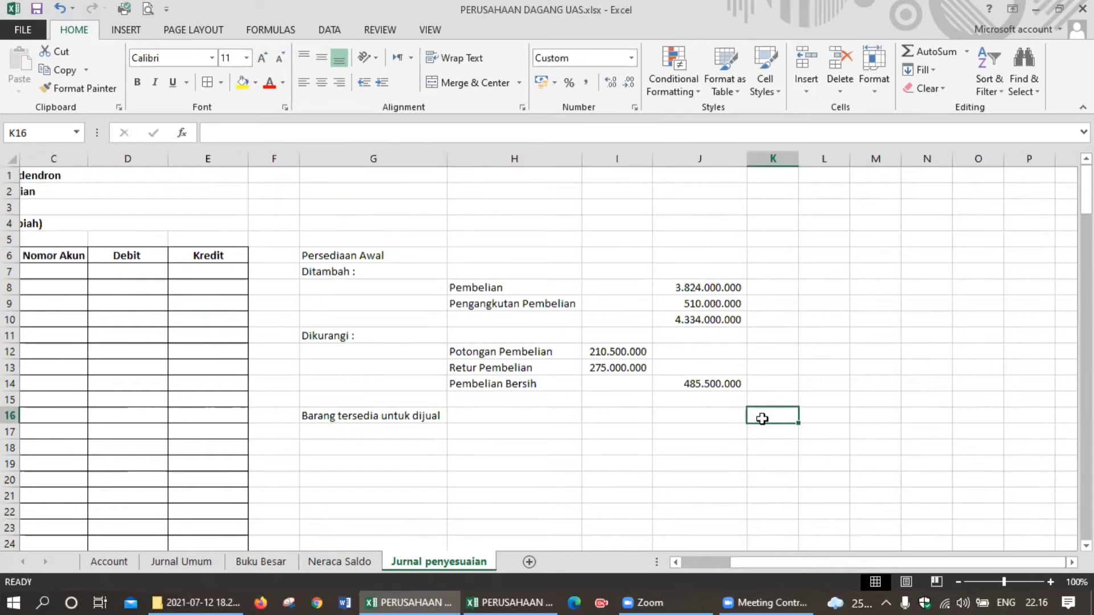
{"action": "type", "text": "="}
{"action": "left_click", "coordinate": [720, 321]}
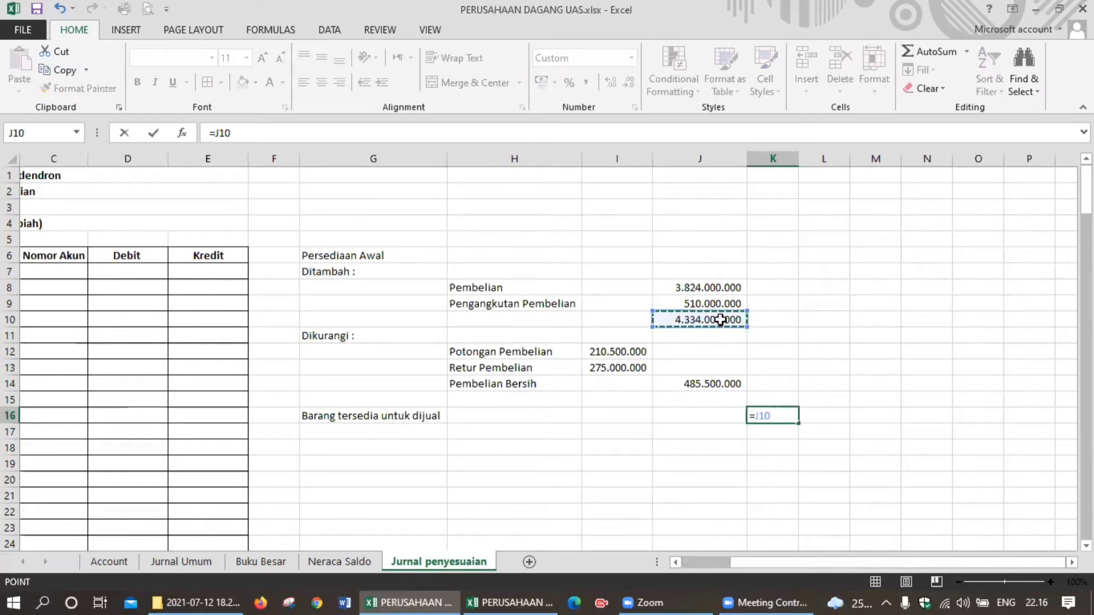
{"action": "type", "text": "-"}
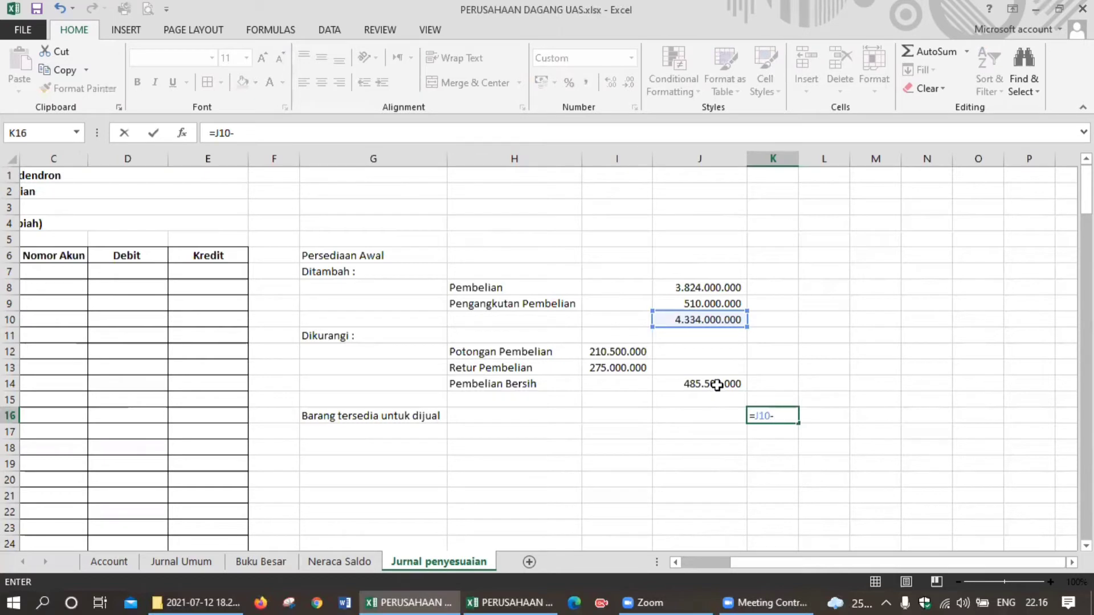
{"action": "left_click", "coordinate": [714, 384]}
{"action": "key", "text": "Return"}
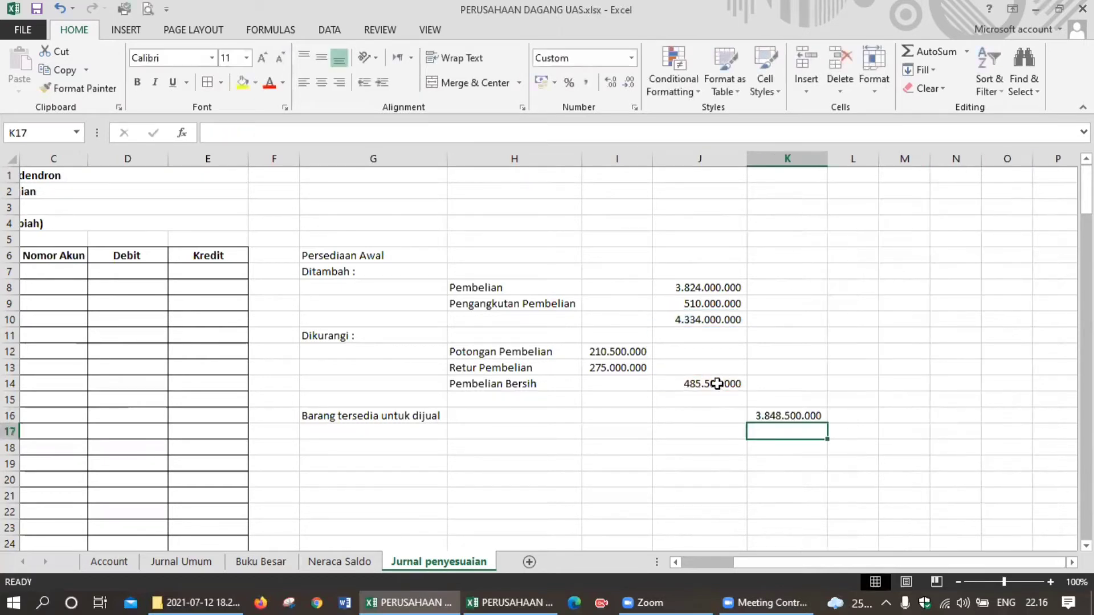
Enter 120000000 in K6 as the Persediaan Awal amount.
{"action": "left_click", "coordinate": [781, 258]}
{"action": "type", "text": "12"}
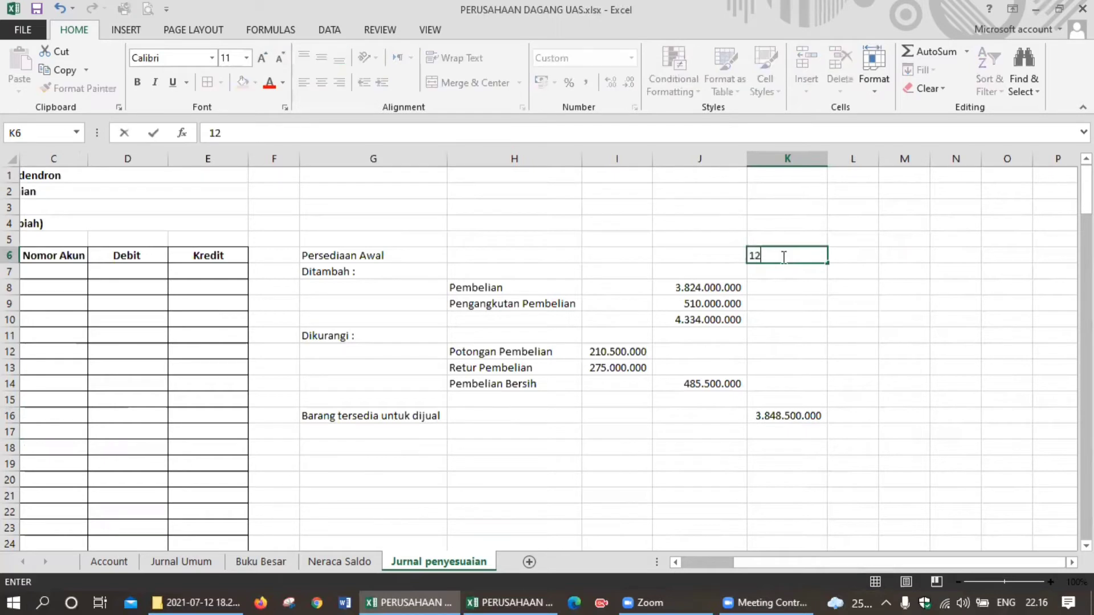
{"action": "type", "text": "0.000.000"}
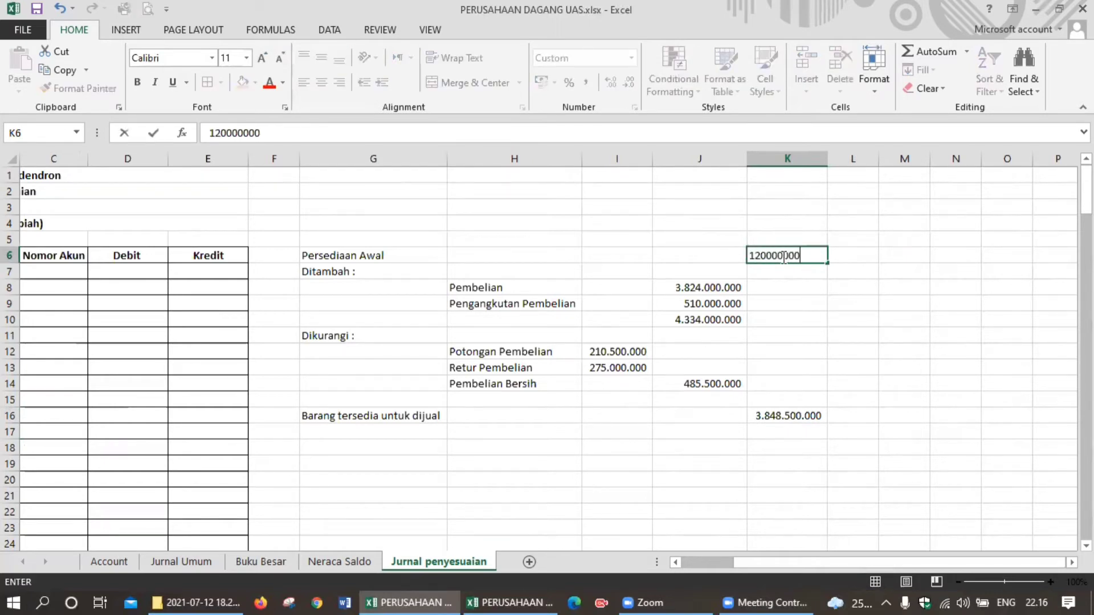
{"action": "key", "text": "Return"}
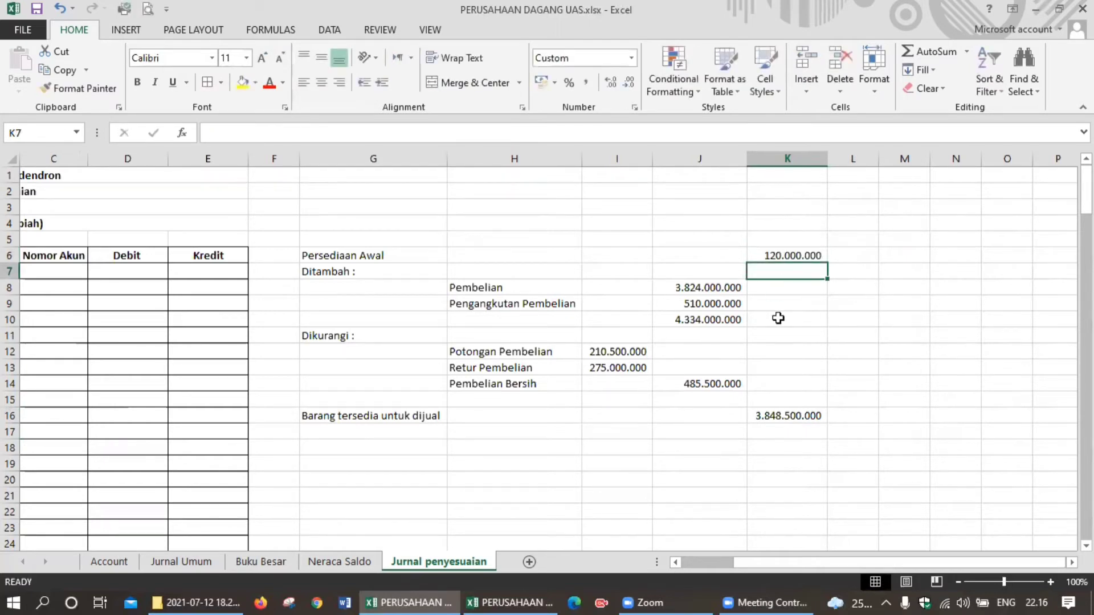
Add the Persediaan Awal amount to the goods available amount in K17 with the formula =K6+K16.
{"action": "left_click", "coordinate": [411, 432]}
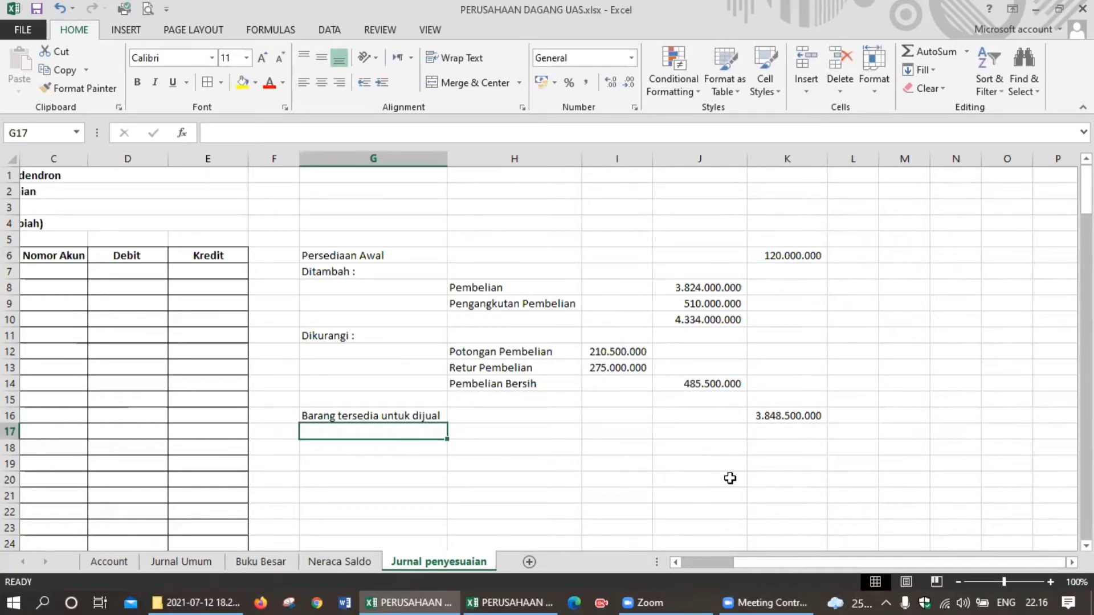
{"action": "left_click", "coordinate": [764, 432]}
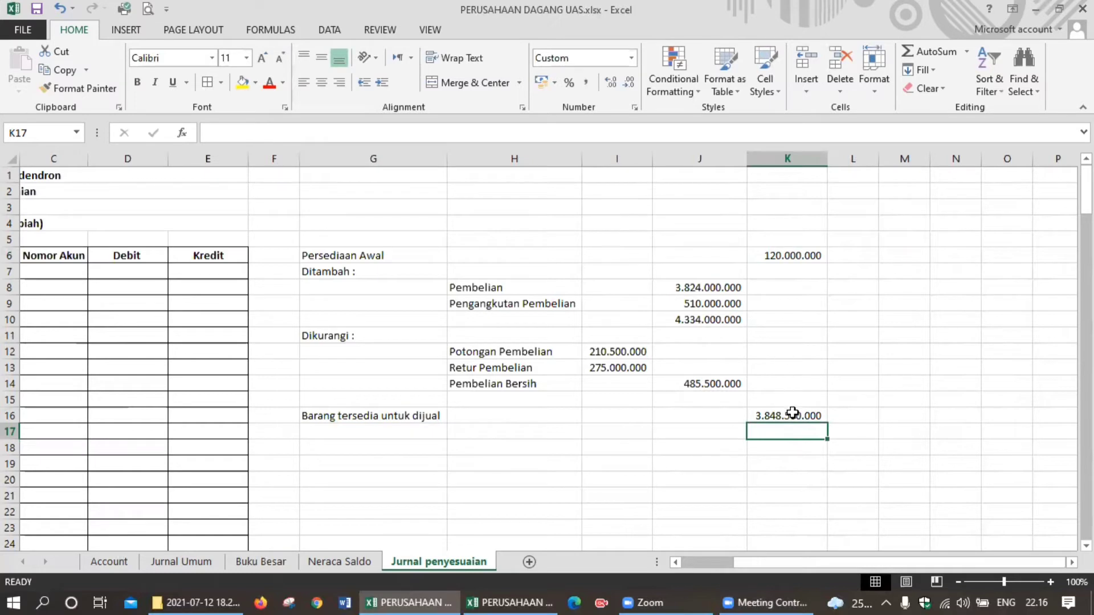
{"action": "type", "text": "="}
{"action": "left_click", "coordinate": [788, 255]}
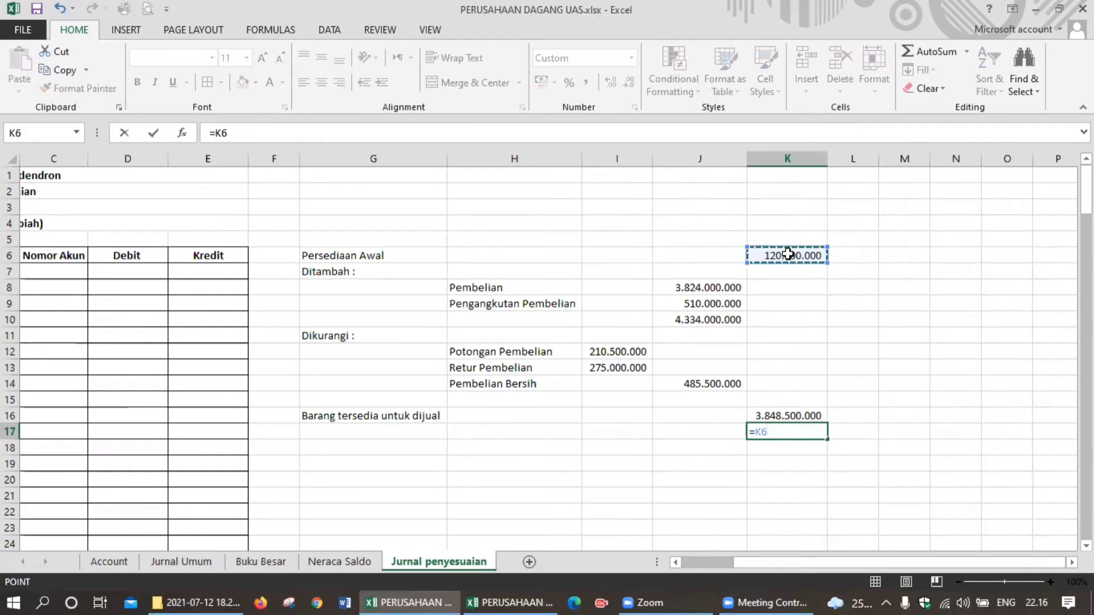
{"action": "type", "text": "+"}
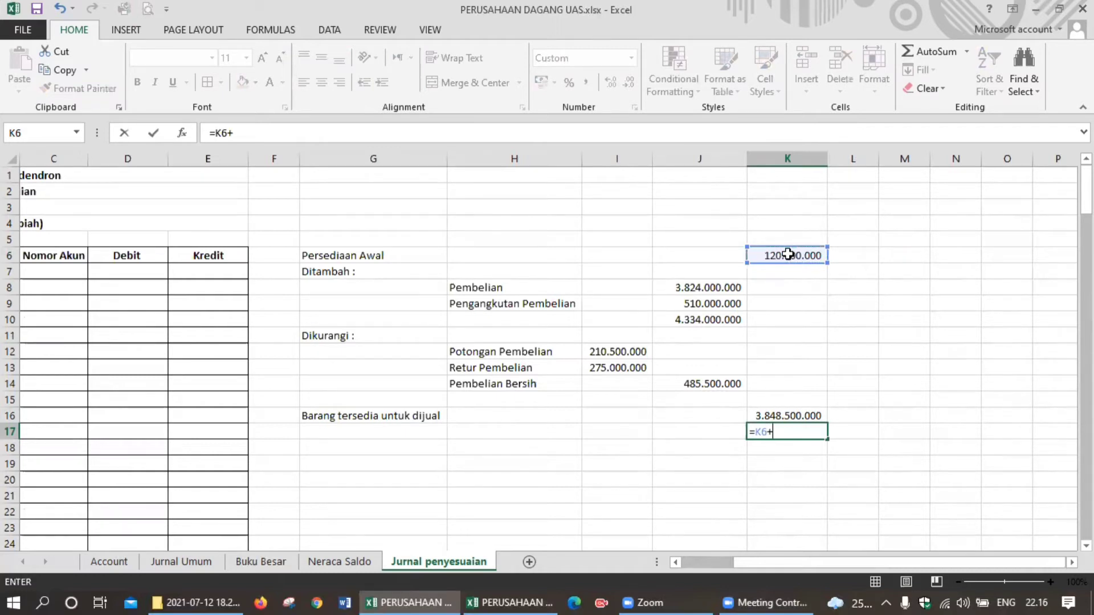
{"action": "left_click", "coordinate": [796, 416]}
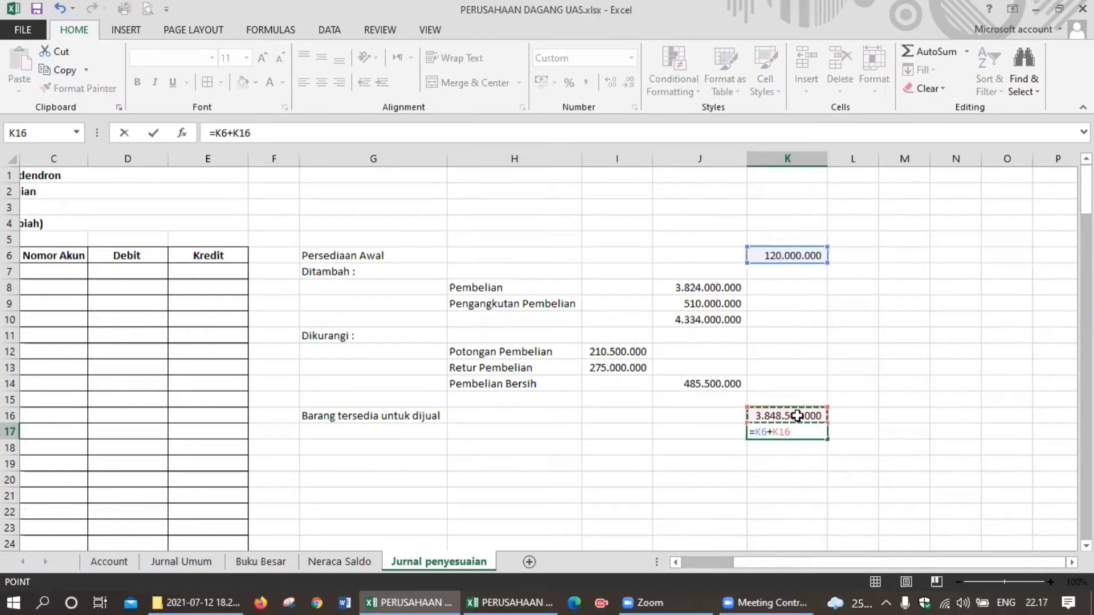
{"action": "key", "text": "Return"}
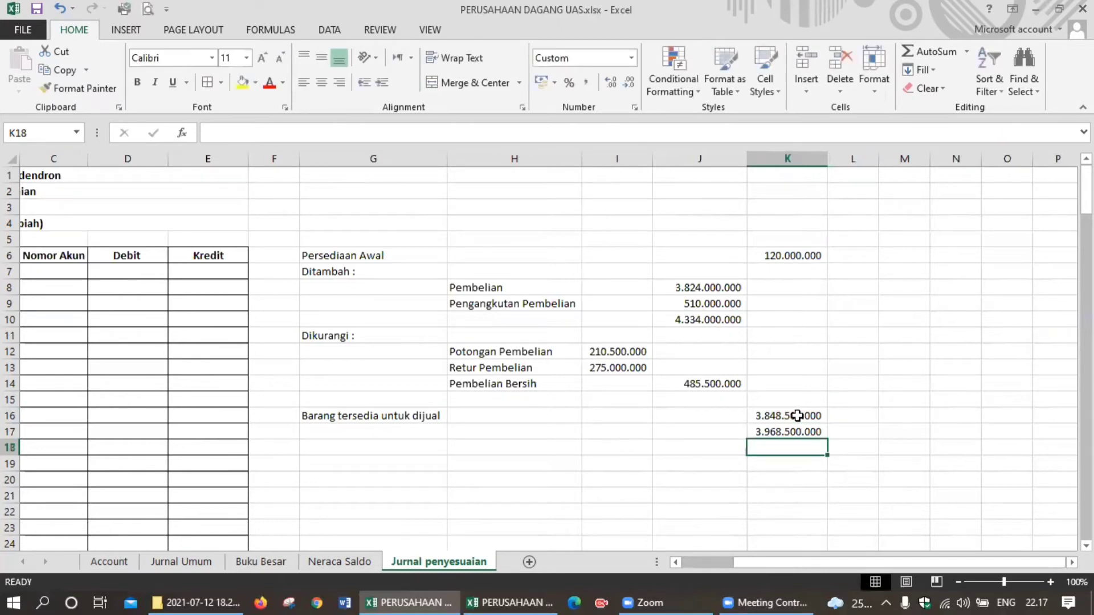
Enter the label "Dikurangi : Persediaan Akhir" in G18.
{"action": "left_click", "coordinate": [412, 454]}
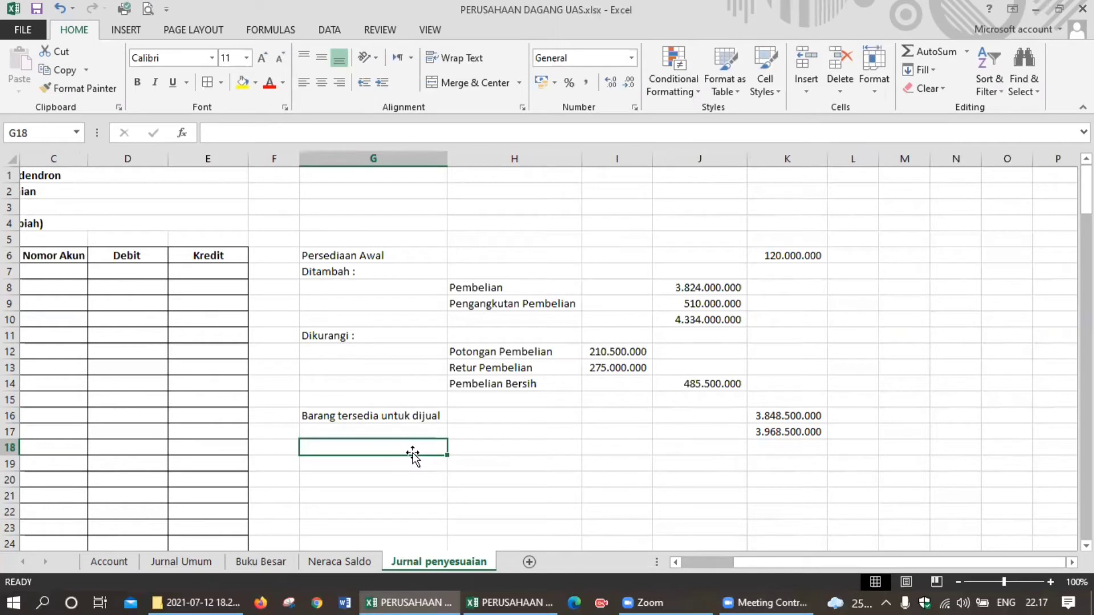
{"action": "type", "text": "Di"}
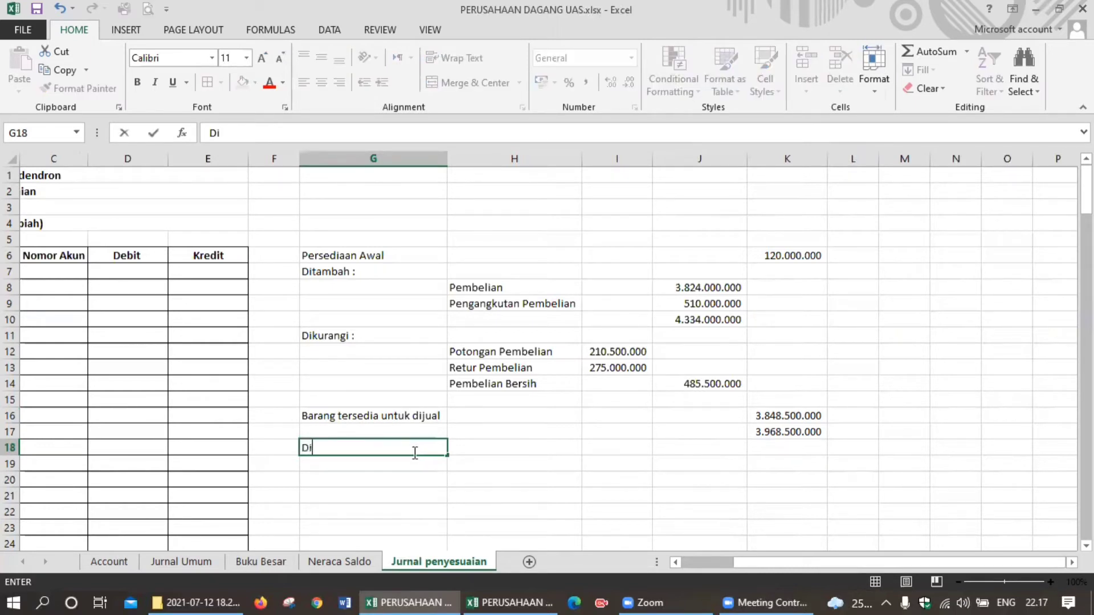
{"action": "type", "text": "kurangi"}
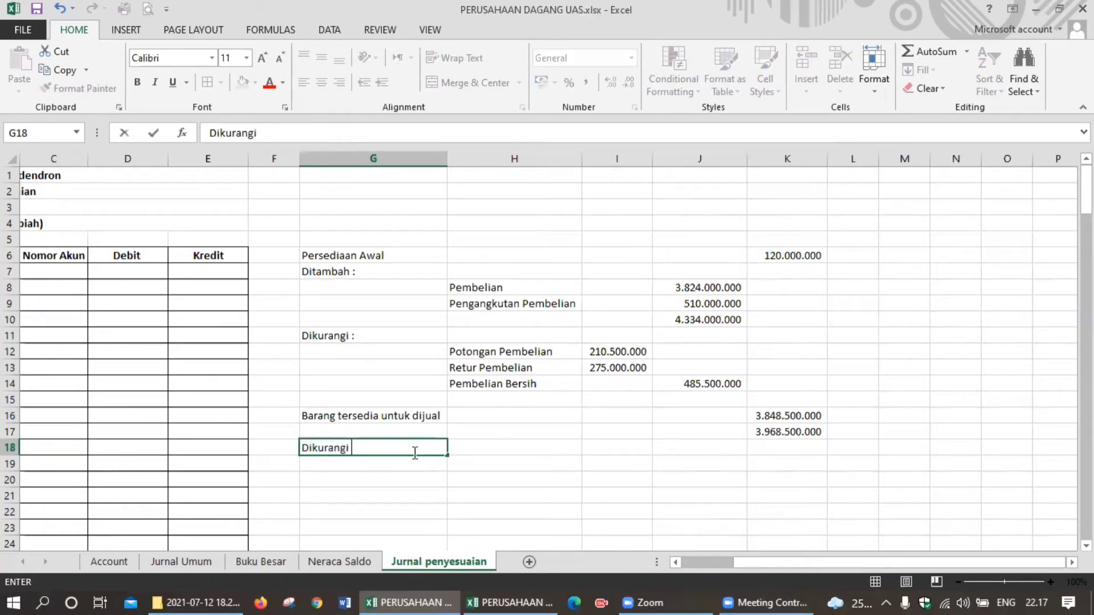
{"action": "type", "text": " : Persediaan A"}
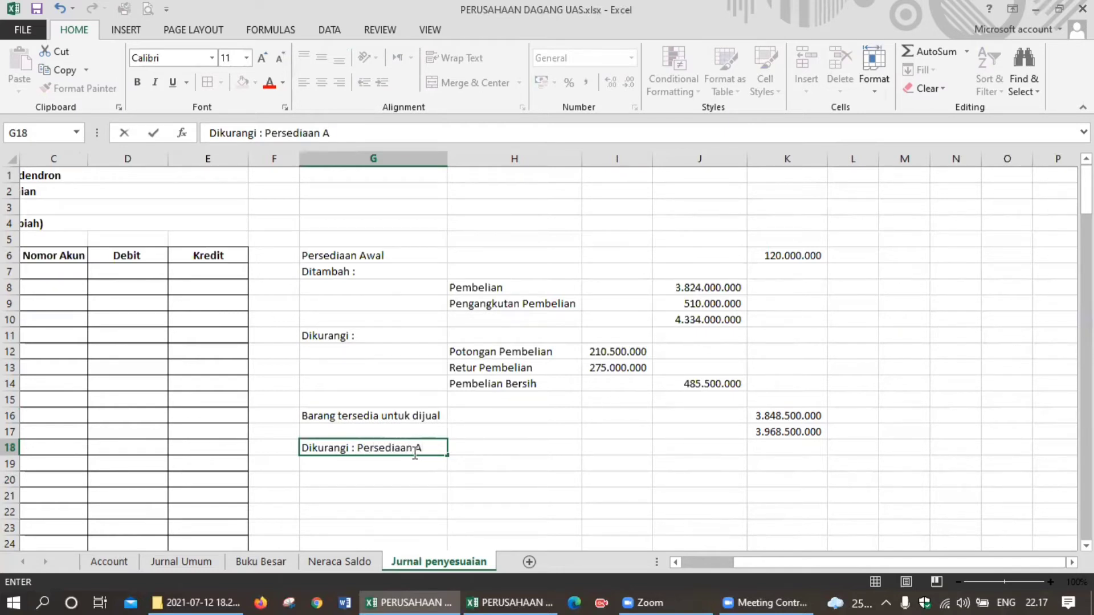
{"action": "type", "text": "khir"}
Enter 200000000 in K18 as the Persediaan Akhir amount.
{"action": "key", "text": "Right"}
{"action": "key", "text": "Right"}
{"action": "key", "text": "Right"}
{"action": "key", "text": "Right"}
{"action": "type", "text": "2"}
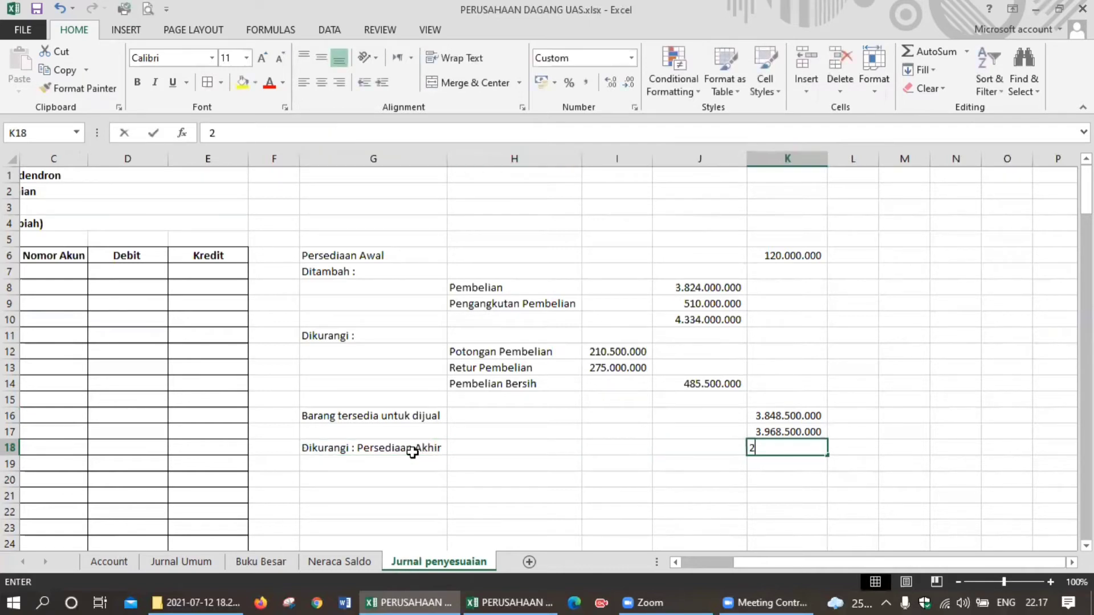
{"action": "type", "text": "00."}
{"action": "type", "text": "000.000"}
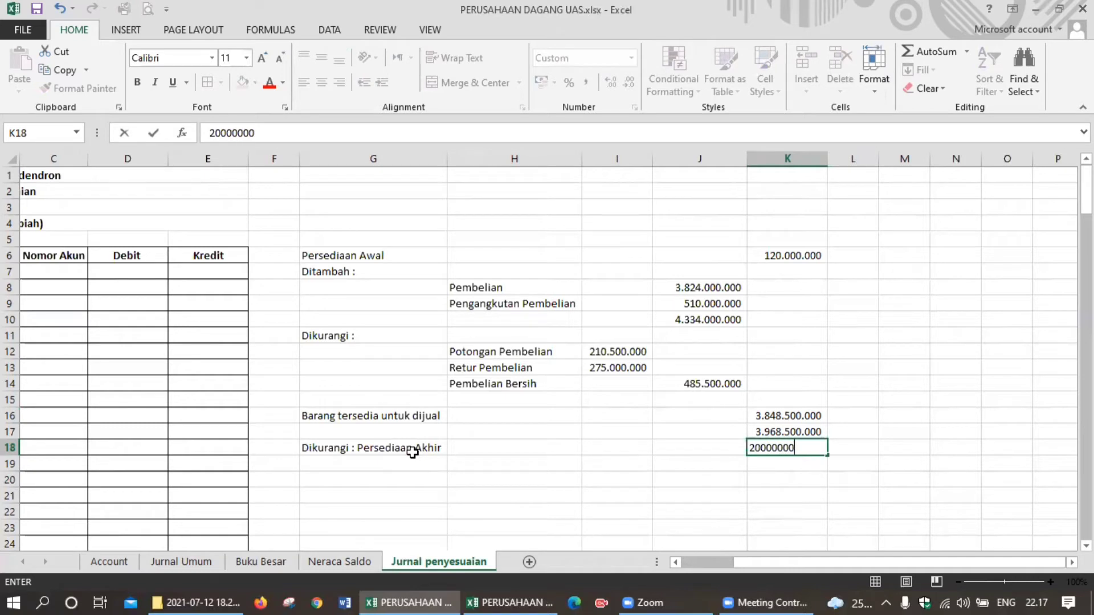
{"action": "key", "text": "Return"}
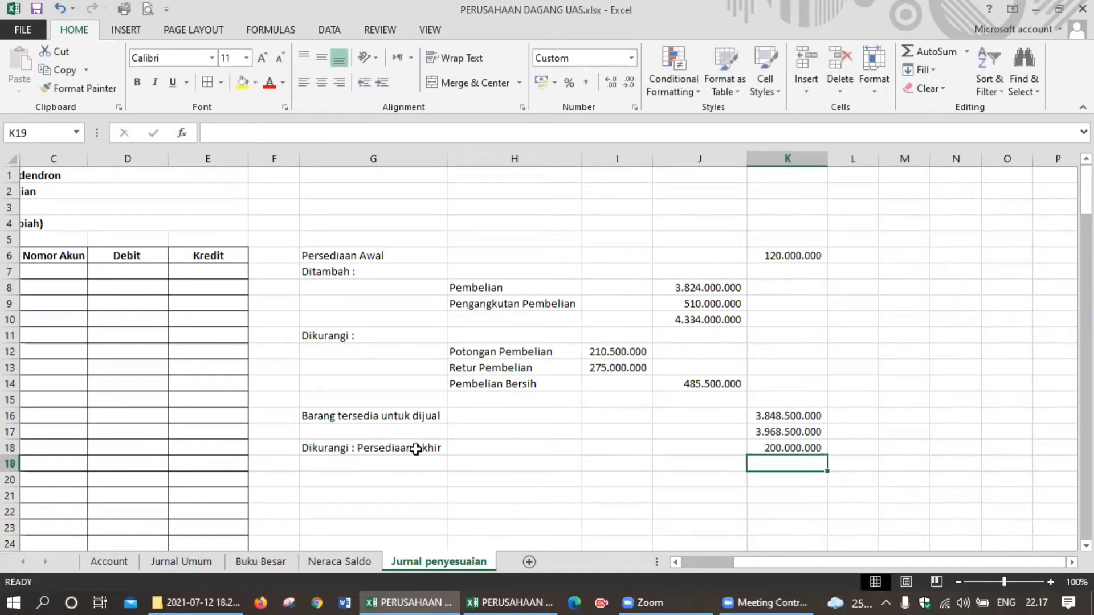
Enter the label "Harga Poko Penjualan" in G19.
{"action": "left_click", "coordinate": [415, 459]}
{"action": "type", "text": "H"}
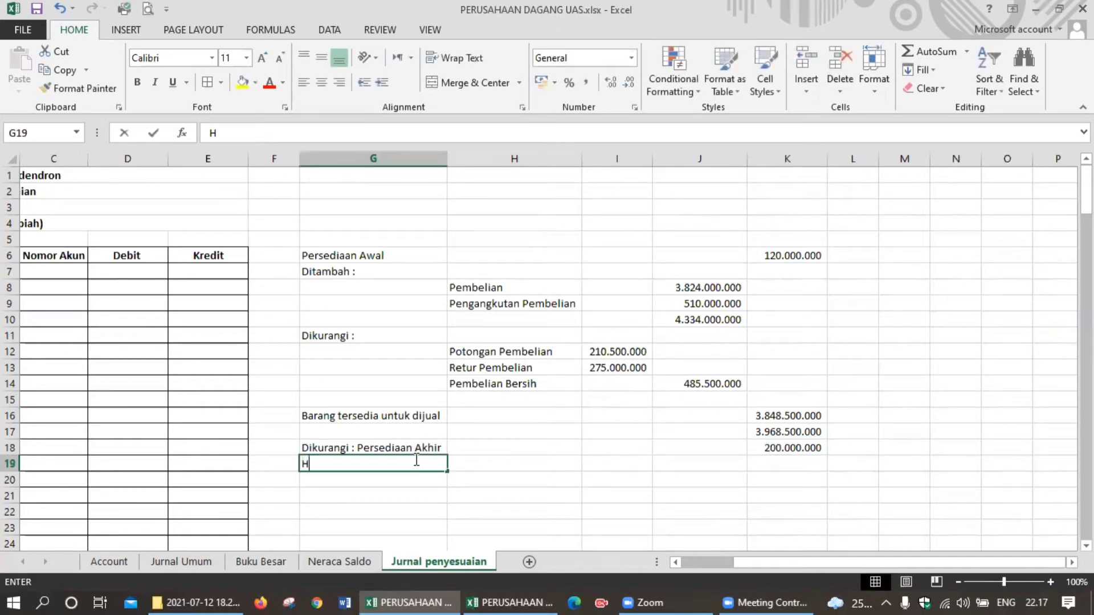
{"action": "type", "text": "arga P"}
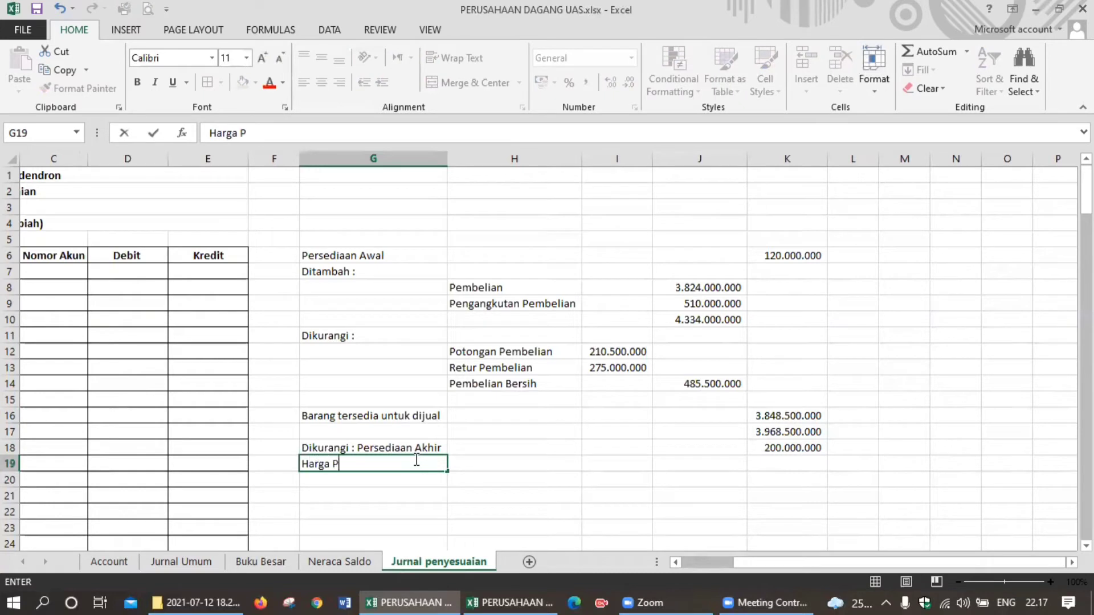
{"action": "type", "text": "oko Penjualan"}
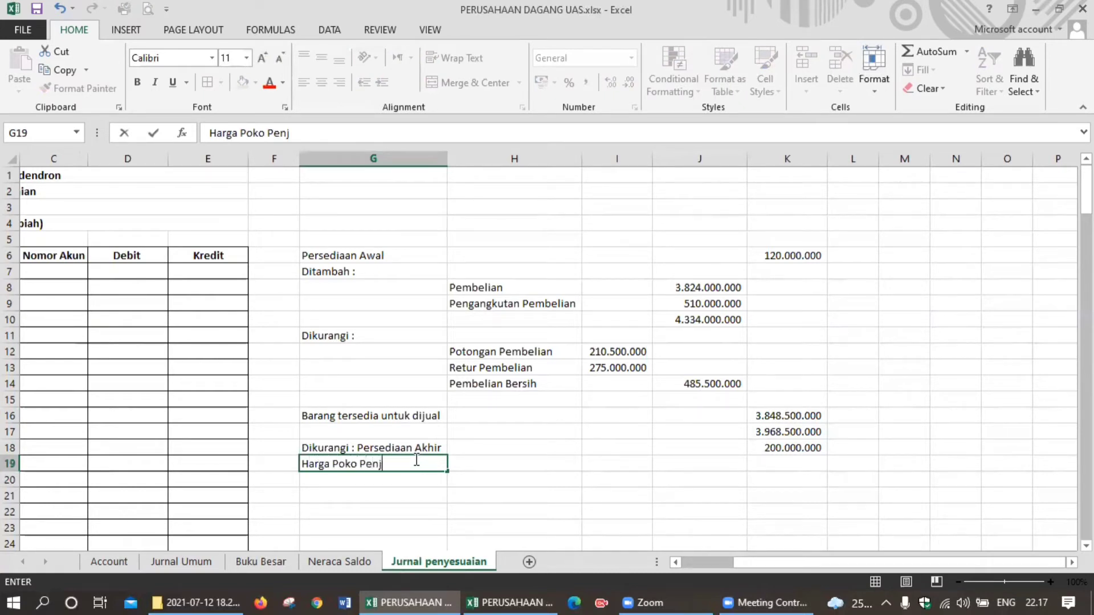
Calculate the cost of goods sold in K19 with the formula =K17-K18.
{"action": "key", "text": "Right"}
{"action": "key", "text": "Right"}
{"action": "key", "text": "Right"}
{"action": "key", "text": "Right"}
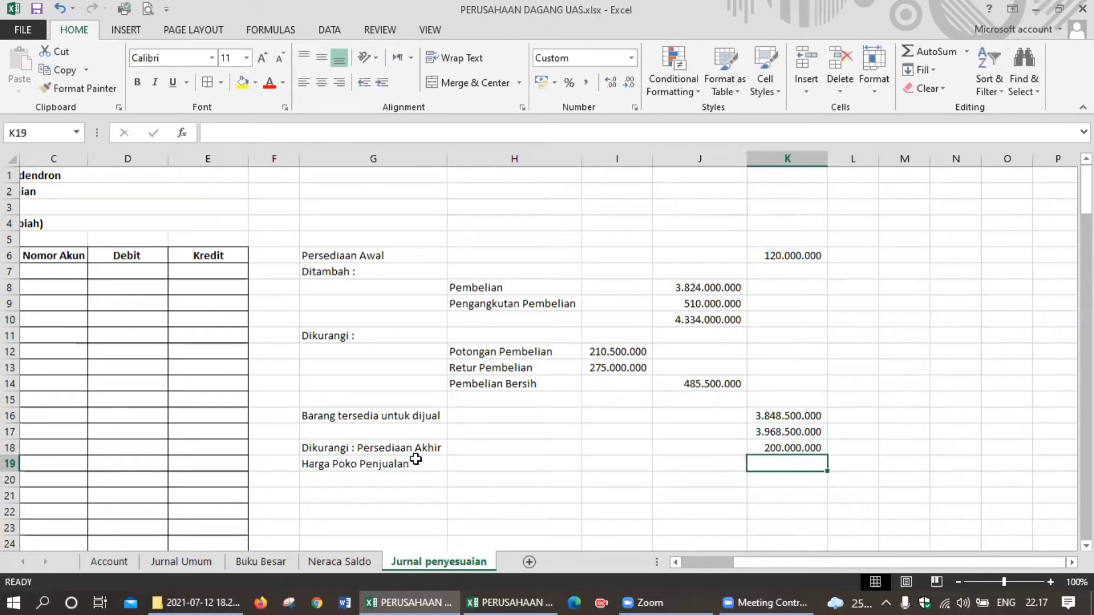
{"action": "type", "text": "="}
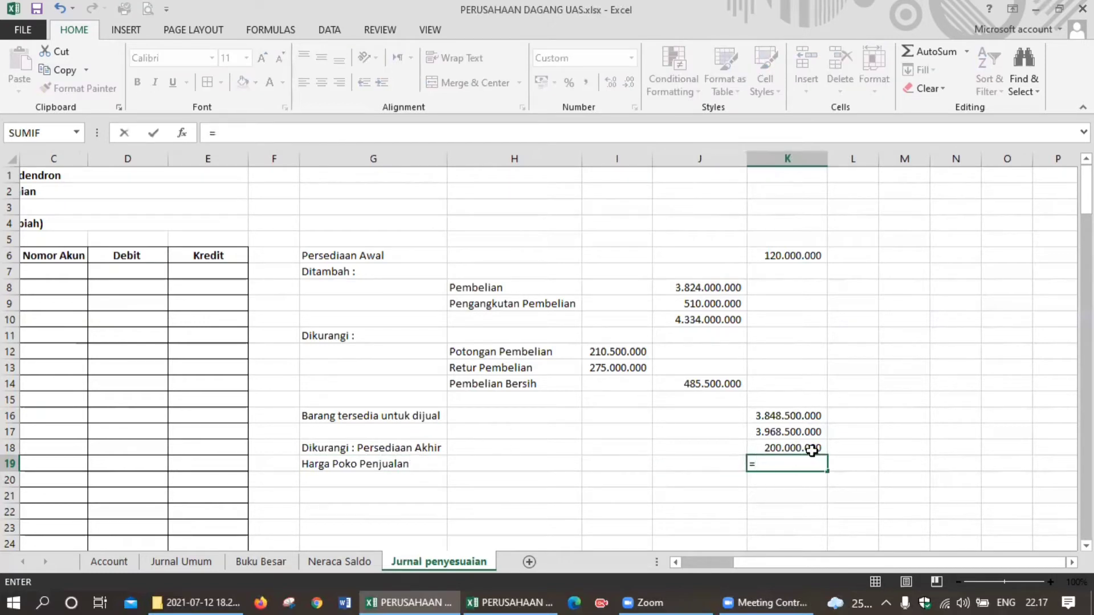
{"action": "left_click", "coordinate": [803, 433]}
{"action": "type", "text": "-"}
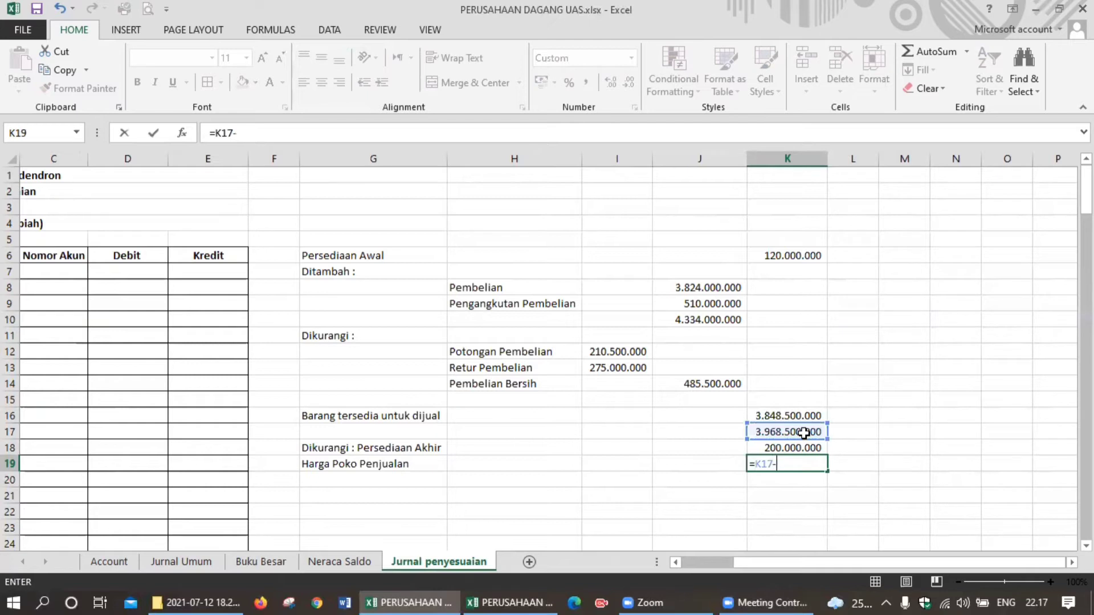
{"action": "left_click", "coordinate": [805, 451]}
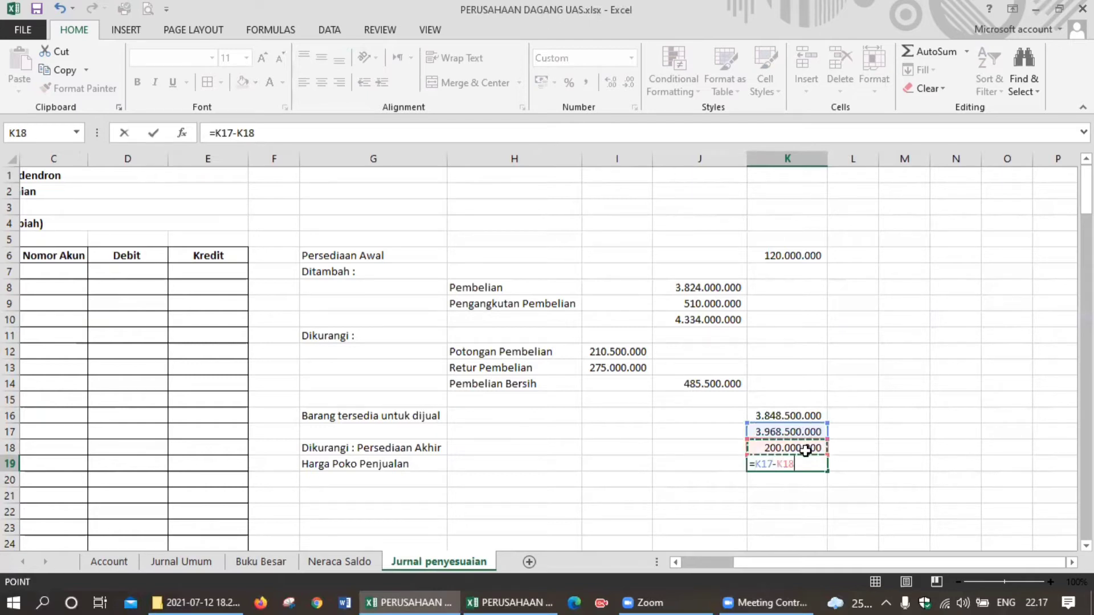
{"action": "key", "text": "Return"}
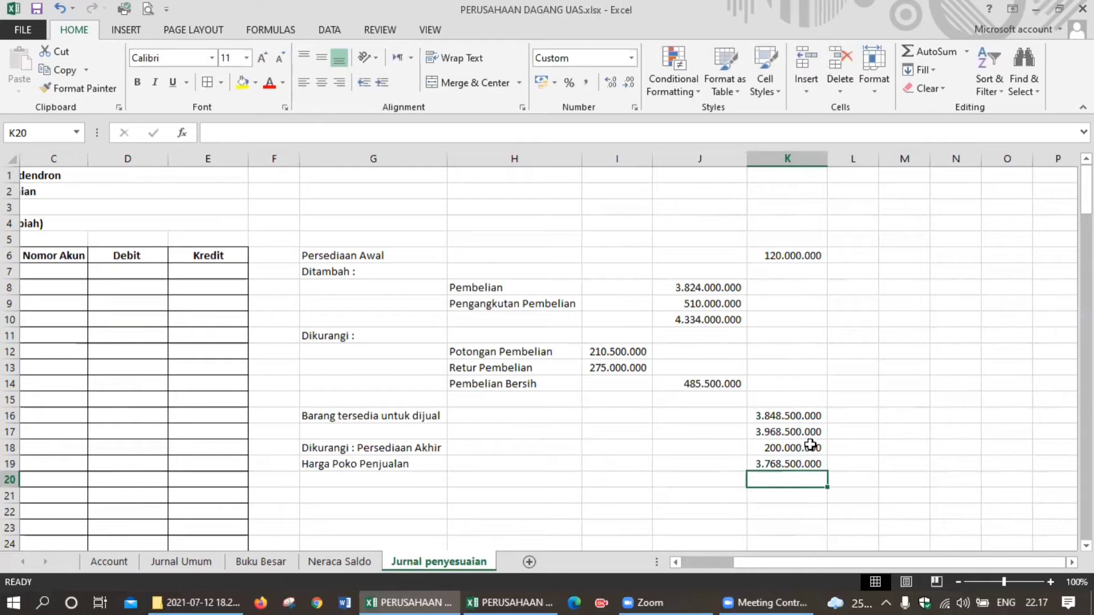
Apply a Thick Box Border around the cost of goods sold calculation in G6:K19.
{"action": "left_click_drag", "start_coordinate": [411, 255], "coordinate": [774, 465]}
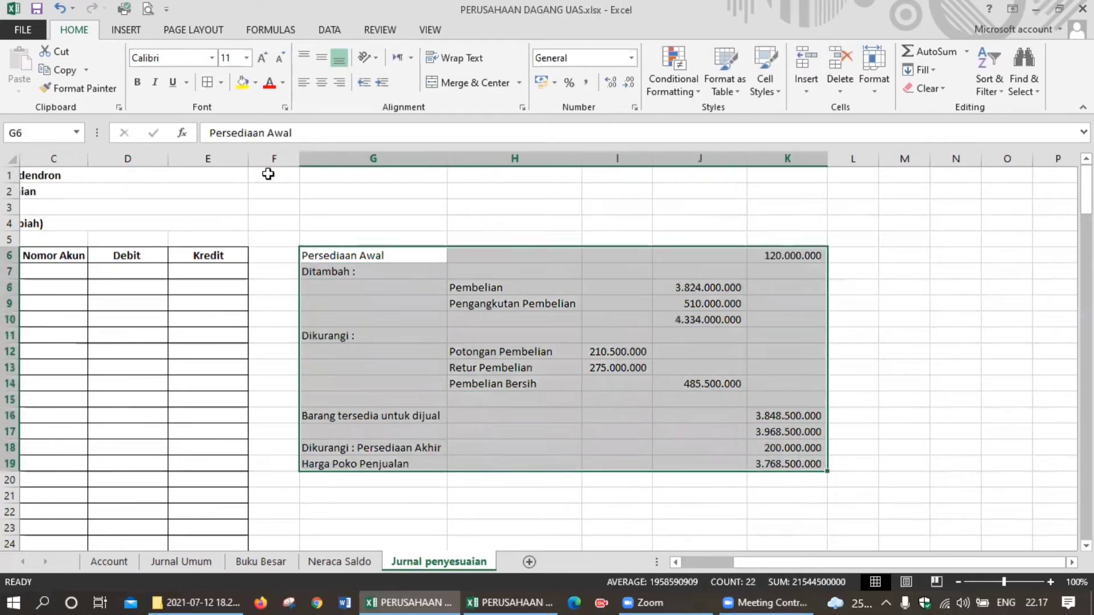
{"action": "left_click", "coordinate": [221, 82]}
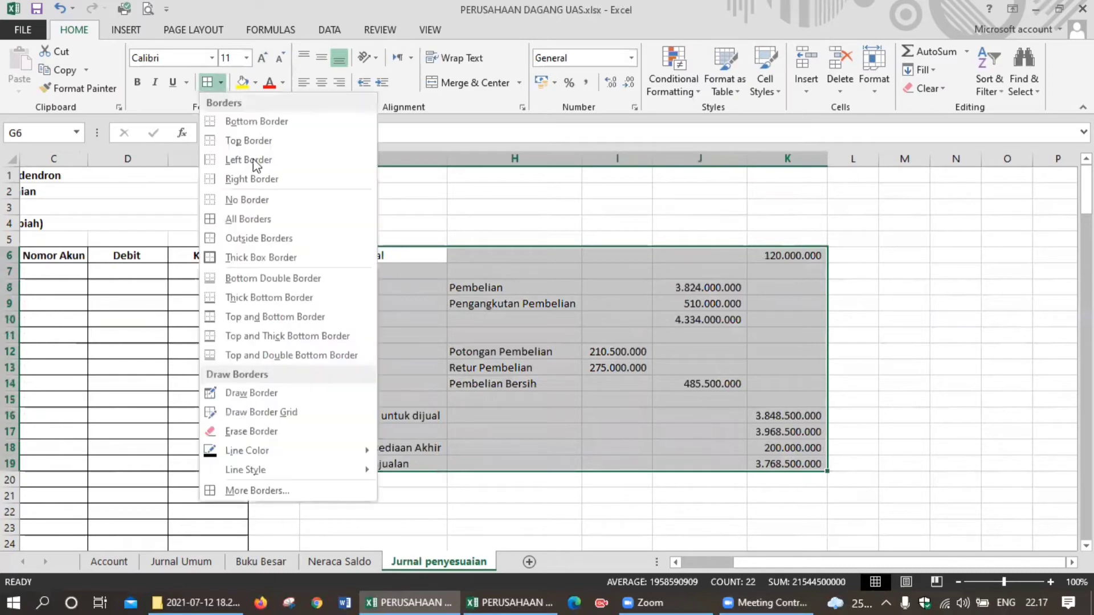
{"action": "left_click", "coordinate": [270, 257]}
{"action": "left_click", "coordinate": [420, 337]}
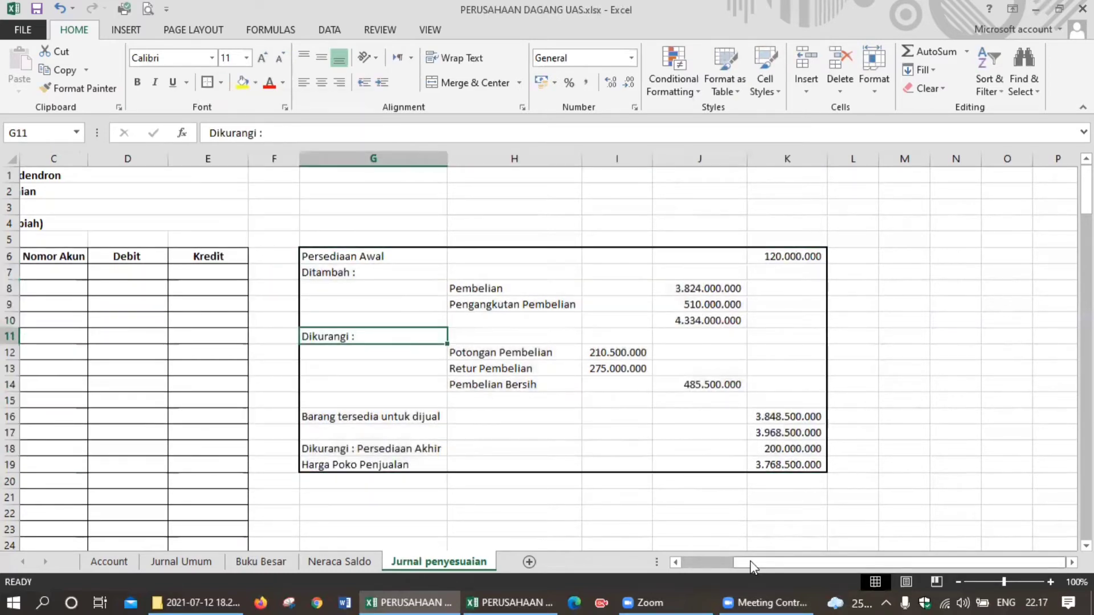
Enter the account numbers 610, 140, 510 and 520 in C7 to C10 of the Nomor Akun column.
{"action": "scroll", "coordinate": [751, 564], "scroll_direction": "left", "scroll_amount": 5}
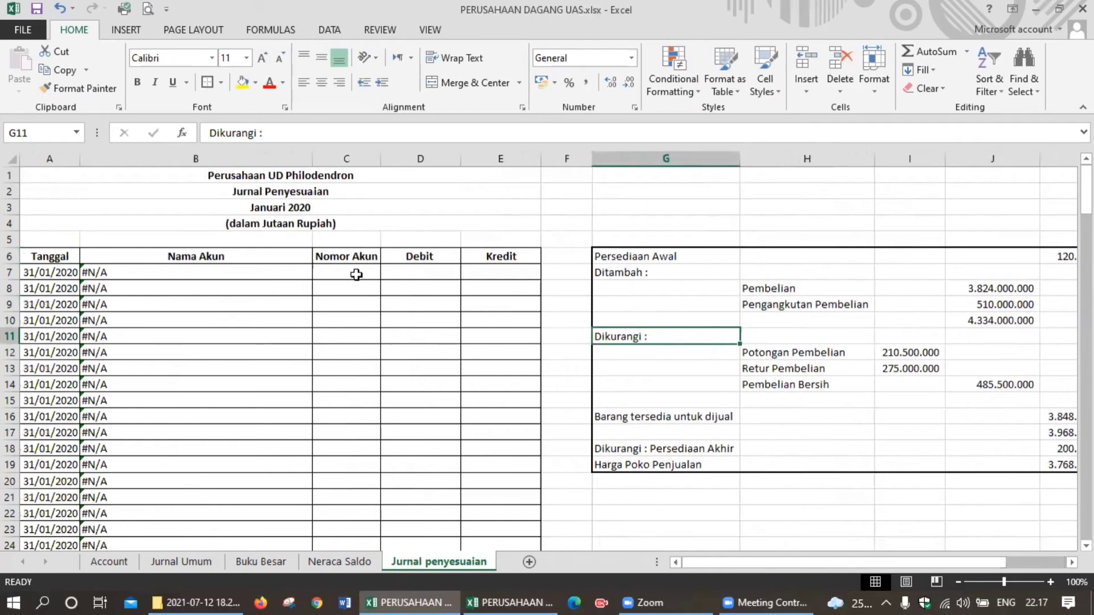
{"action": "left_click", "coordinate": [356, 273]}
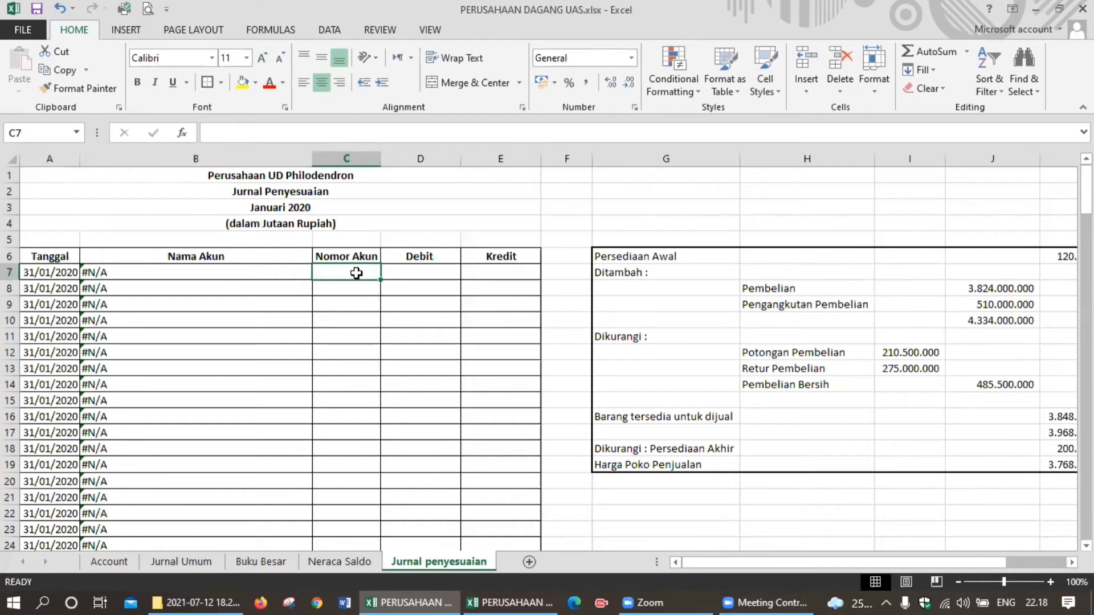
{"action": "type", "text": "610"}
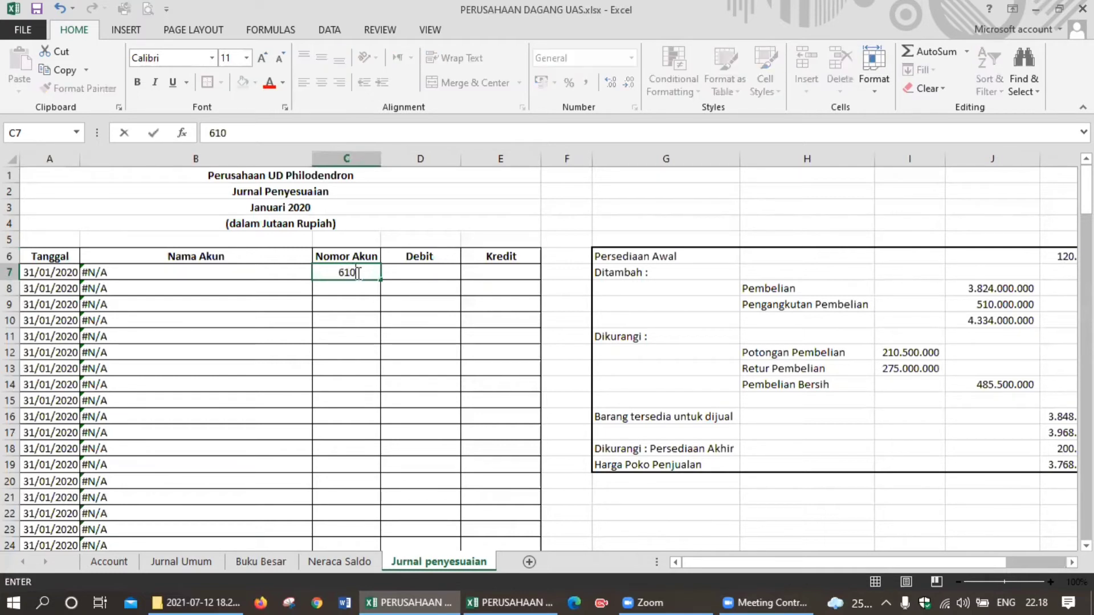
{"action": "key", "text": "Return"}
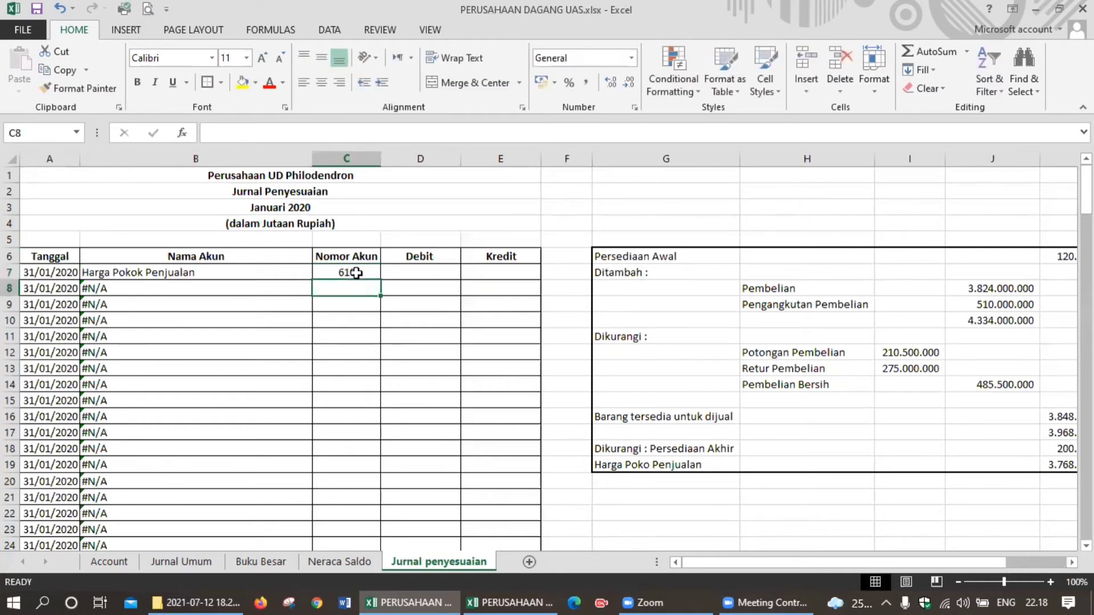
{"action": "type", "text": "140"}
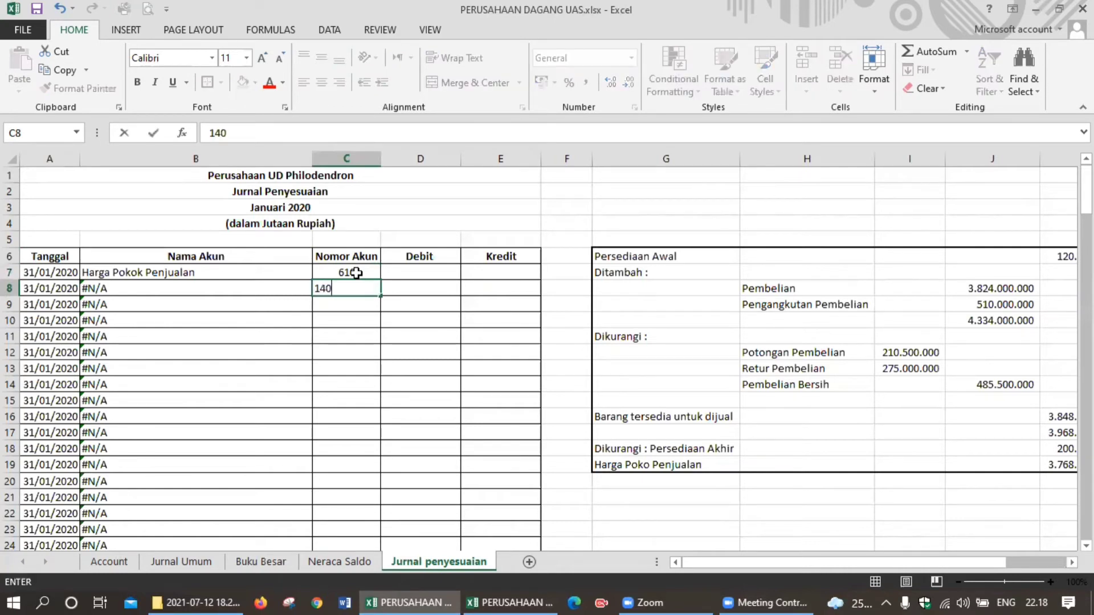
{"action": "key", "text": "Return"}
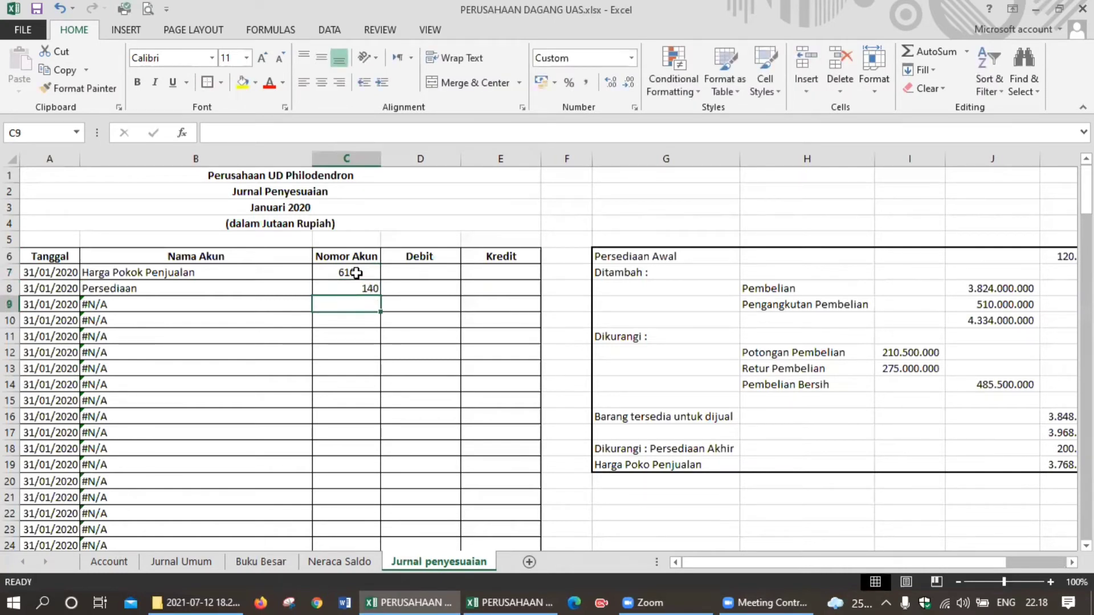
{"action": "type", "text": "510"}
{"action": "key", "text": "Return"}
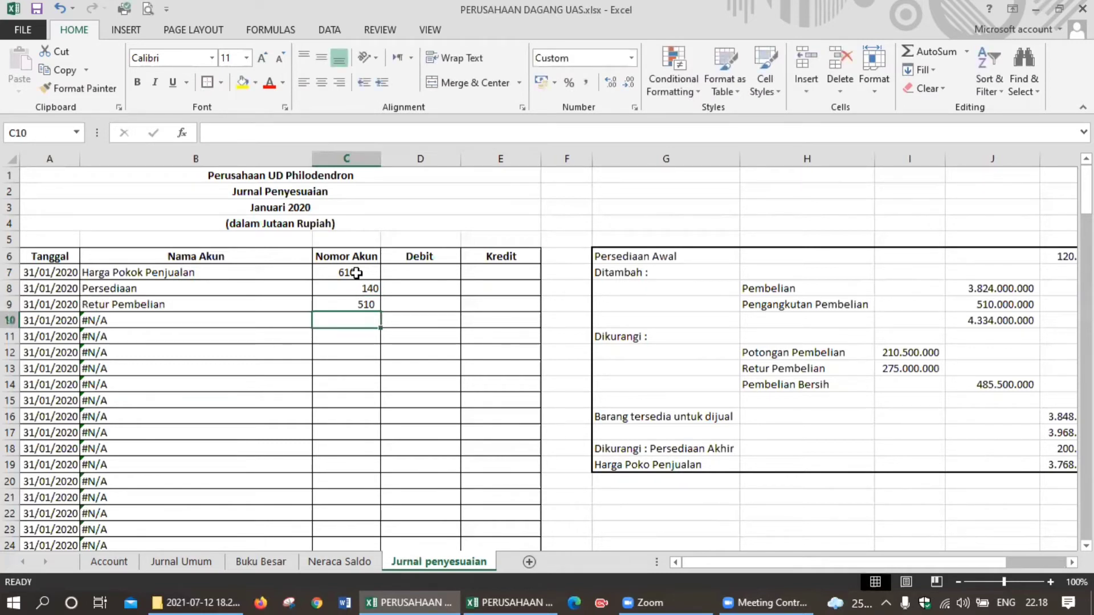
{"action": "type", "text": "520"}
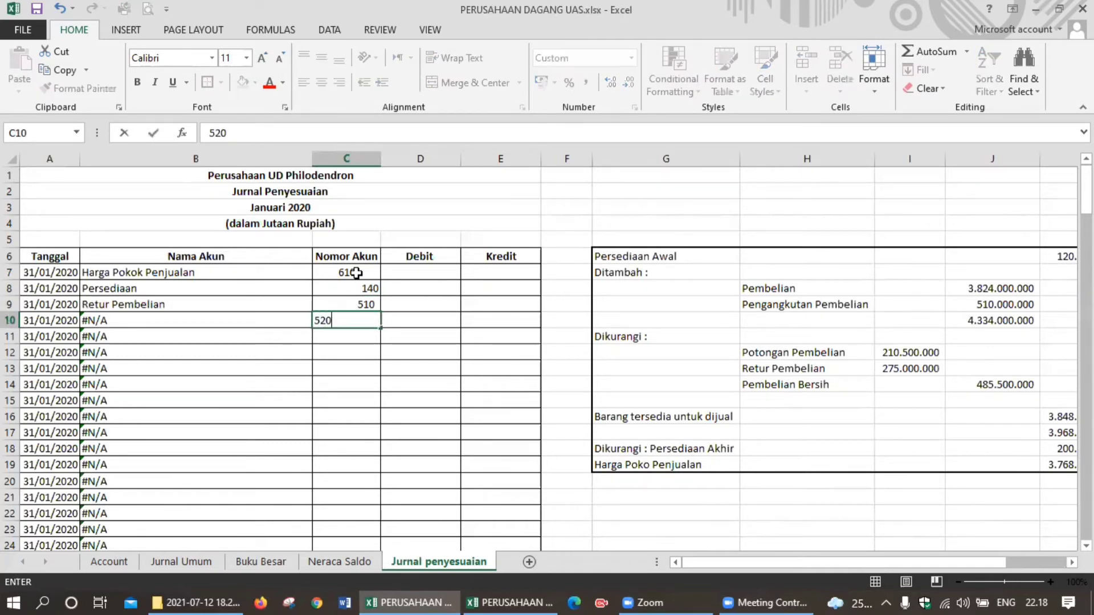
{"action": "key", "text": "Return"}
Set column C to the General number format and centre its contents.
{"action": "left_click", "coordinate": [362, 162]}
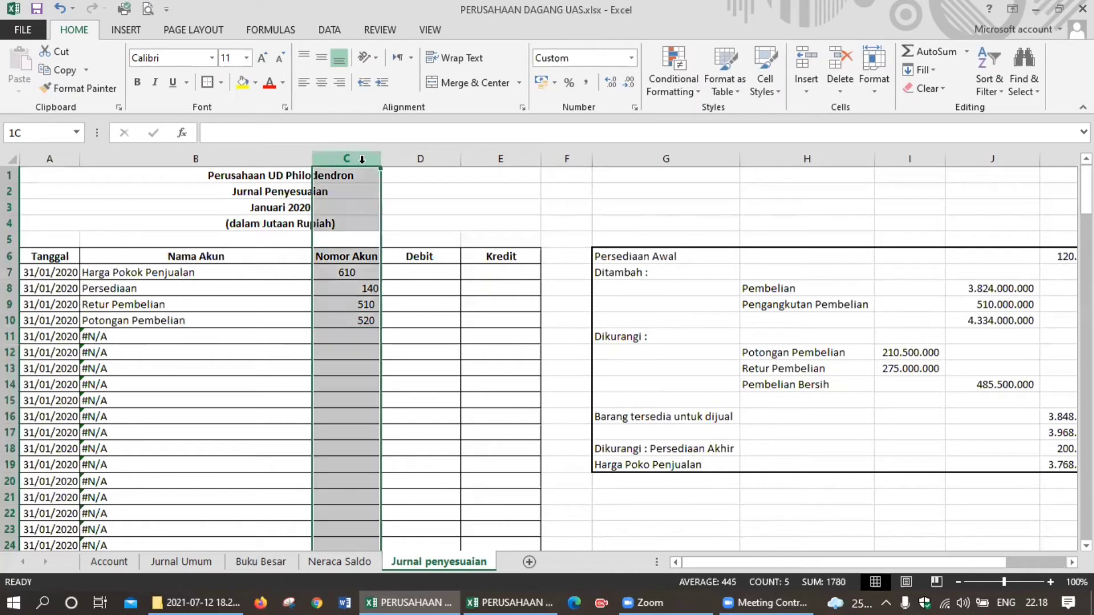
{"action": "left_click", "coordinate": [632, 58]}
{"action": "left_click", "coordinate": [614, 94]}
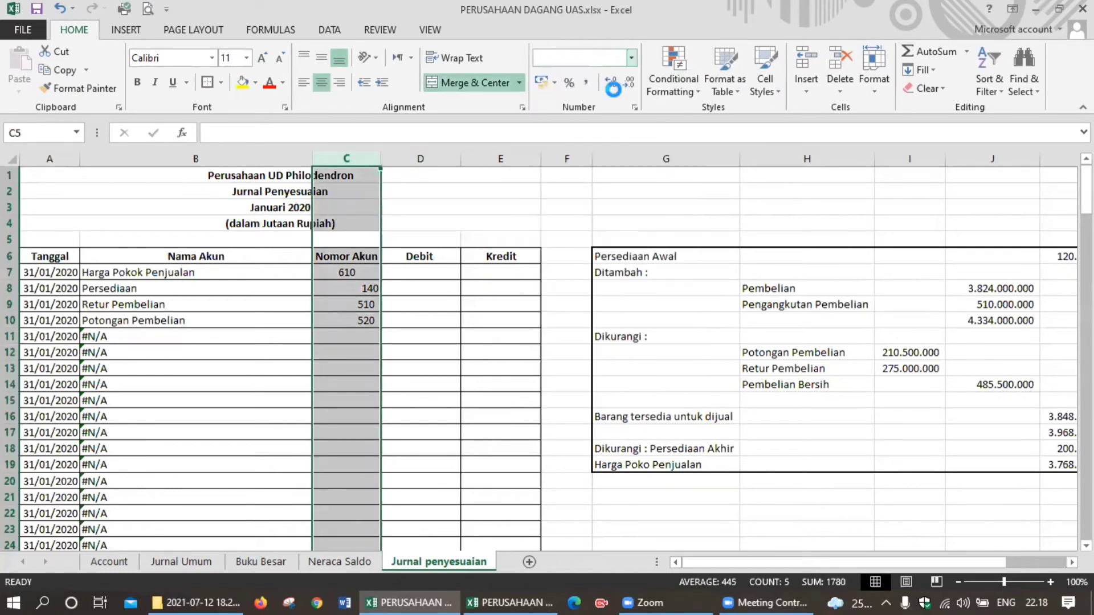
{"action": "left_click", "coordinate": [322, 84]}
{"action": "left_click", "coordinate": [321, 86]}
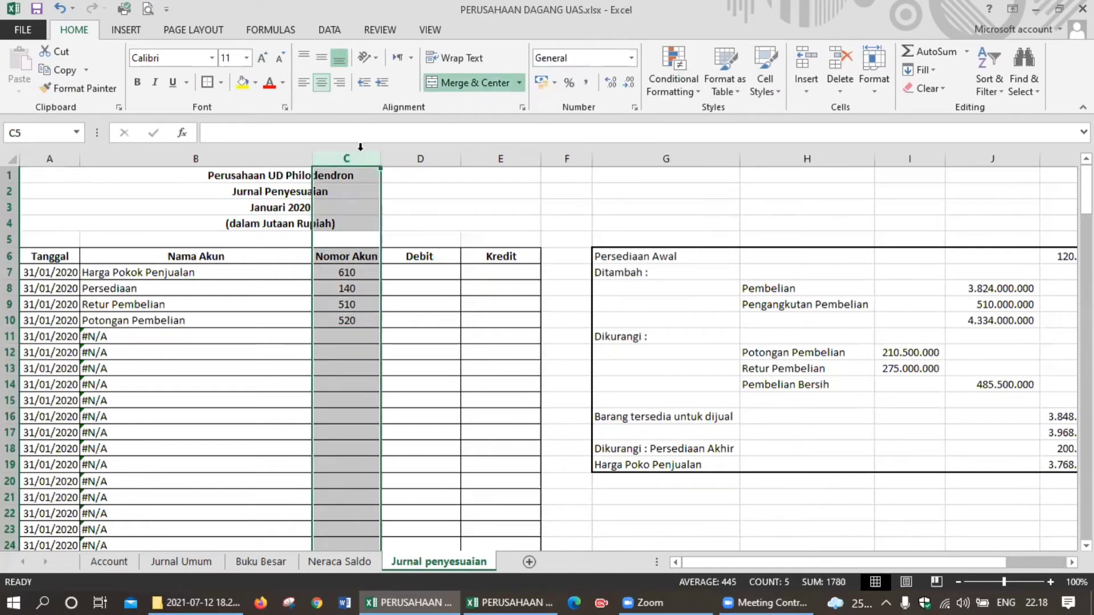
{"action": "left_click", "coordinate": [436, 270]}
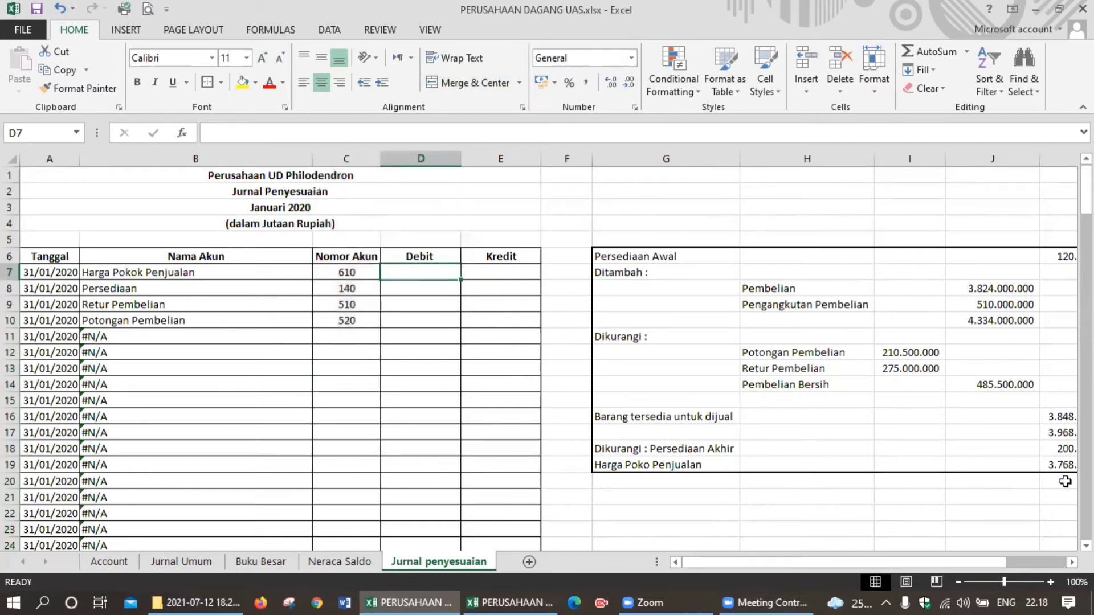
{"action": "left_click_drag", "start_coordinate": [1006, 564], "coordinate": [1029, 562]}
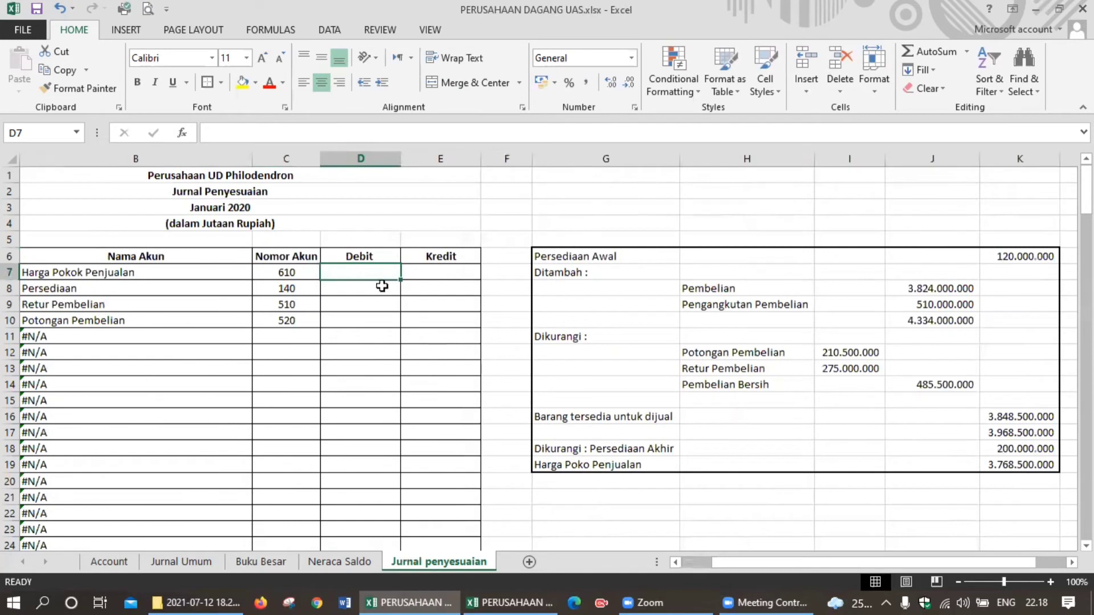
{"action": "type", "text": "3"}
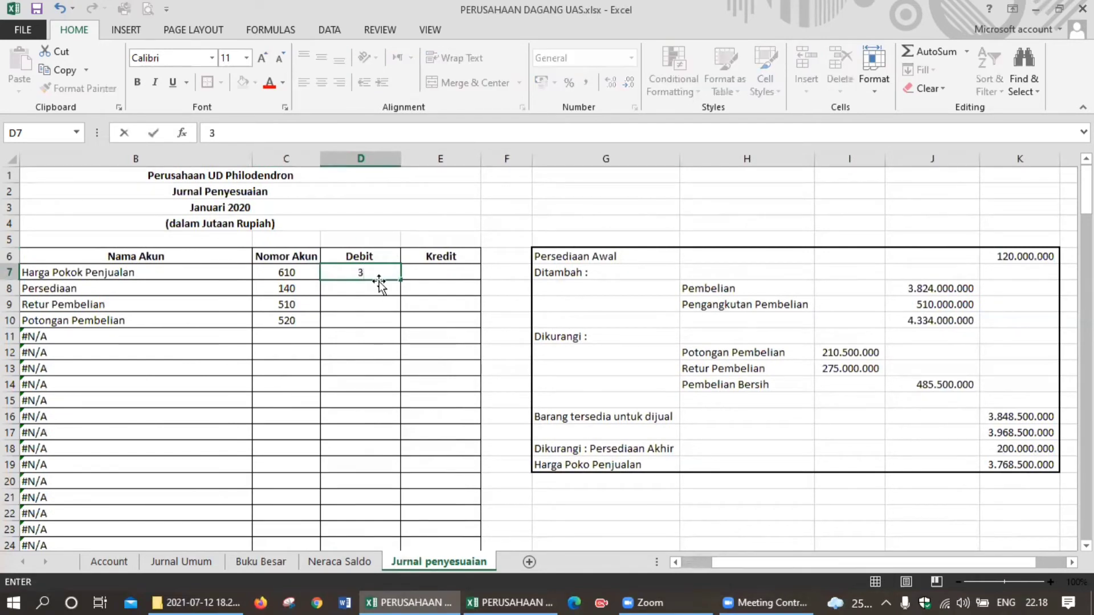
{"action": "type", "text": "768500000"}
{"action": "key", "text": "Return"}
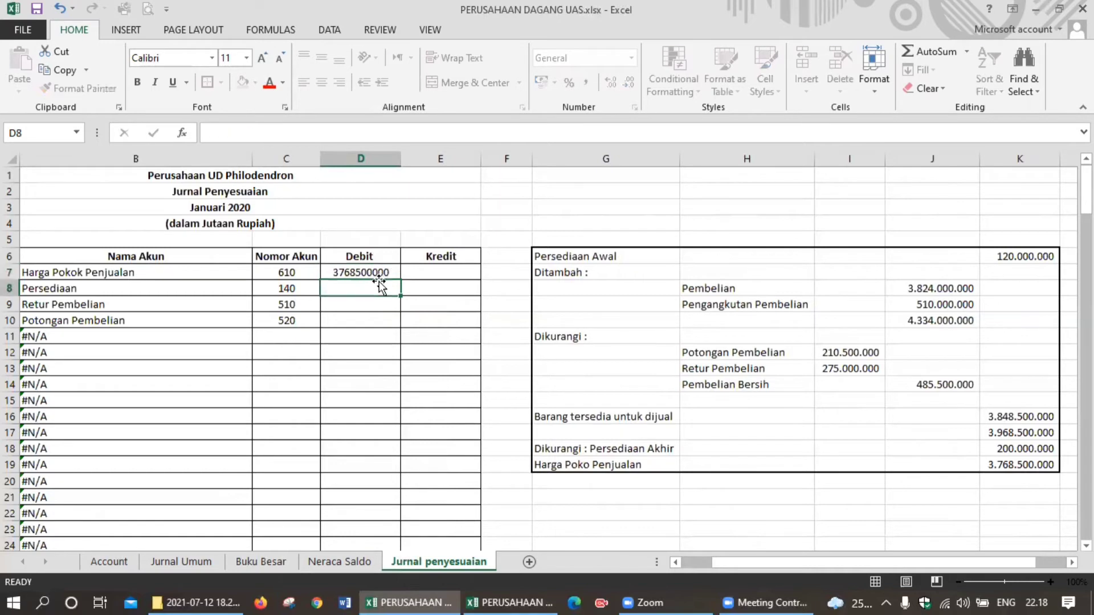
{"action": "left_click_drag", "start_coordinate": [382, 157], "coordinate": [436, 159]}
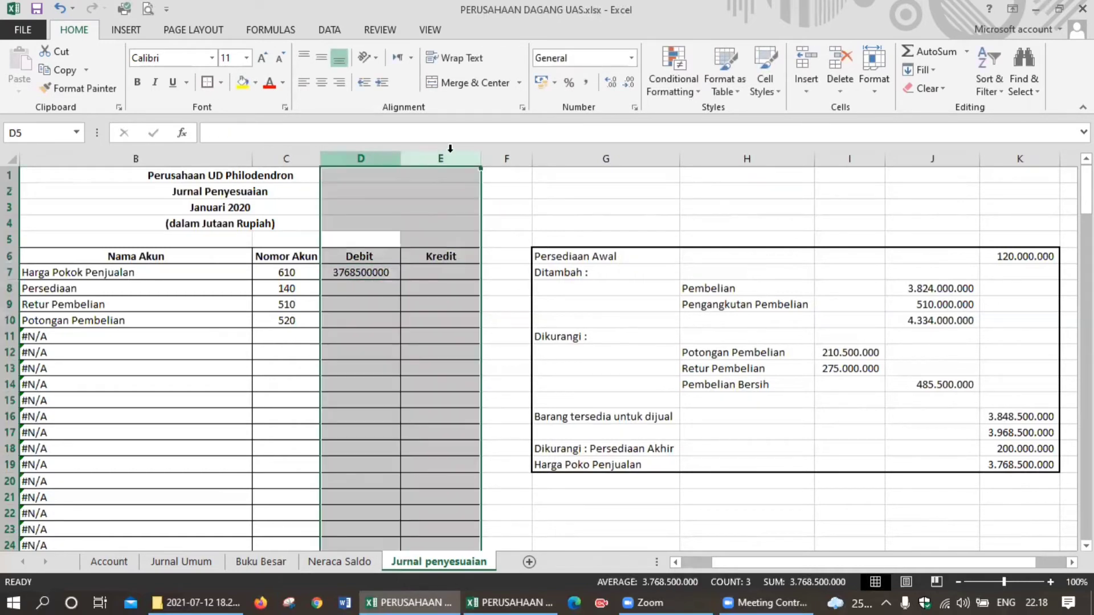
{"action": "left_click", "coordinate": [585, 84]}
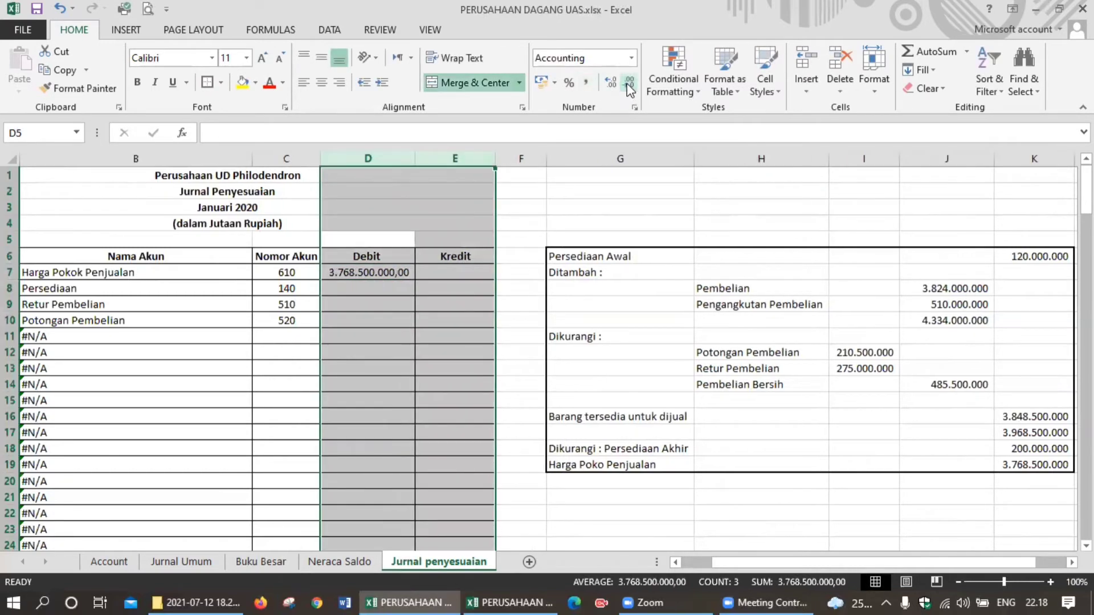
Enter the Debit amounts 200000000 for Persediaan, 275000000 for Retur Pembelian and 210500000 for Potongan Pembelian in D8 to D10.
{"action": "left_click", "coordinate": [366, 287]}
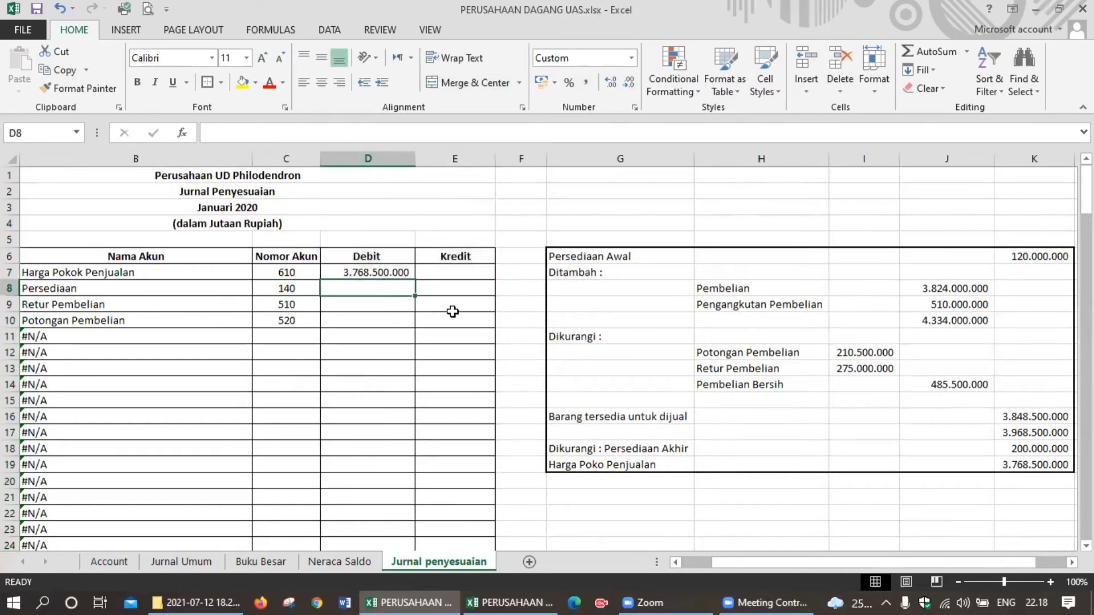
{"action": "type", "text": "200.000."}
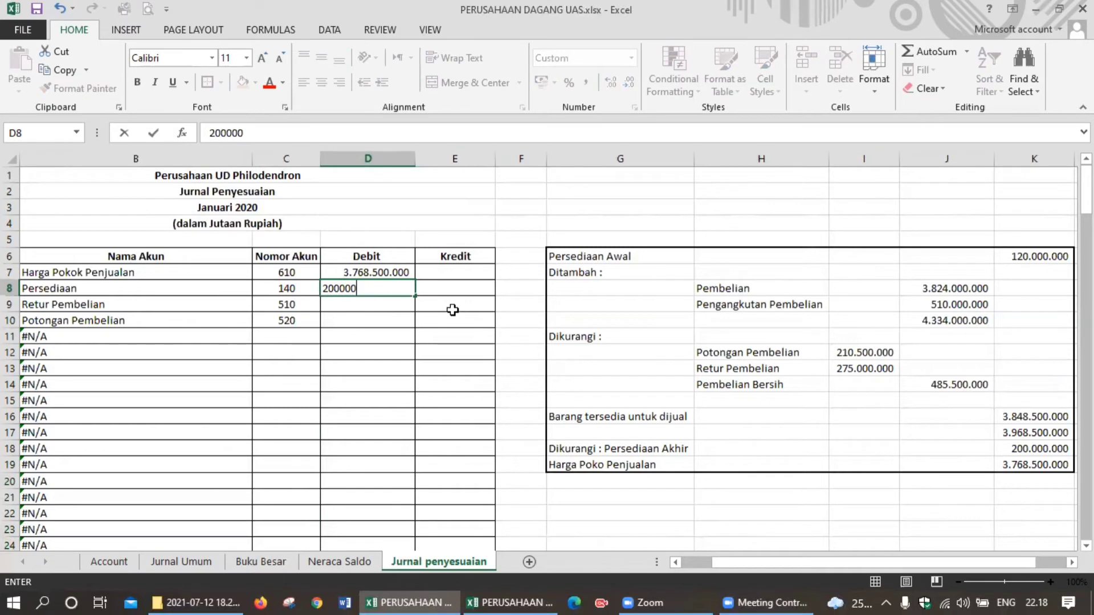
{"action": "type", "text": "000"}
{"action": "key", "text": "Return"}
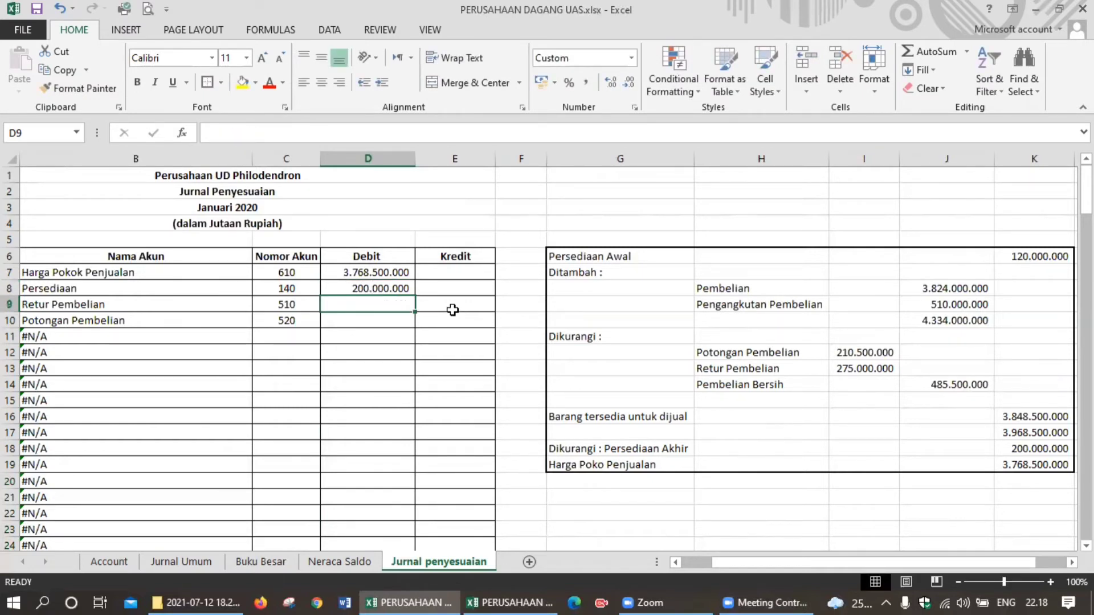
{"action": "type", "text": "275"}
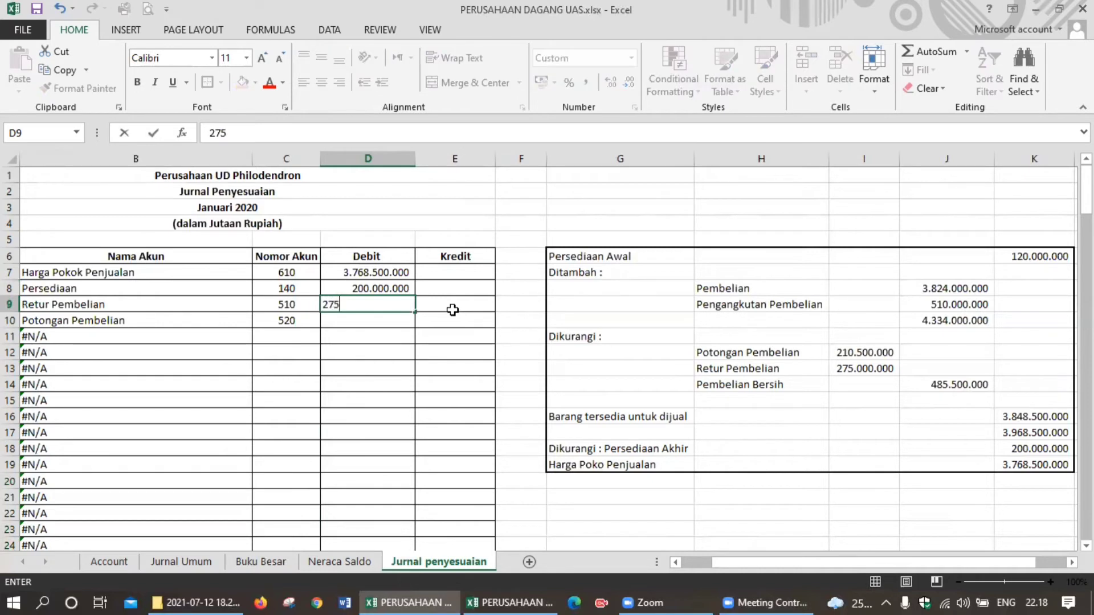
{"action": "type", "text": ".000.000"}
{"action": "key", "text": "Return"}
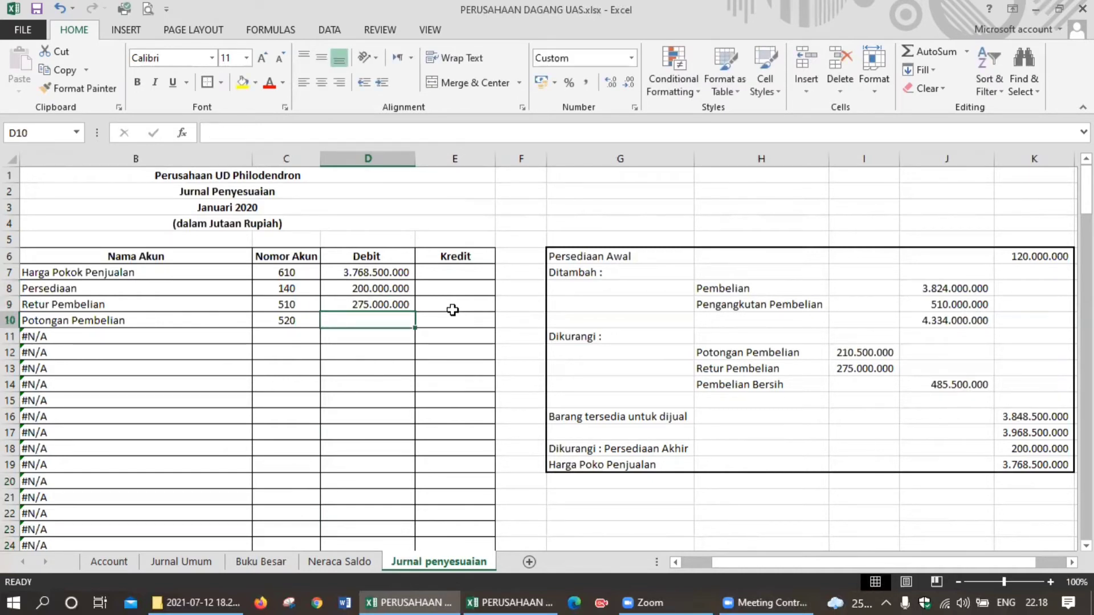
{"action": "type", "text": "210"}
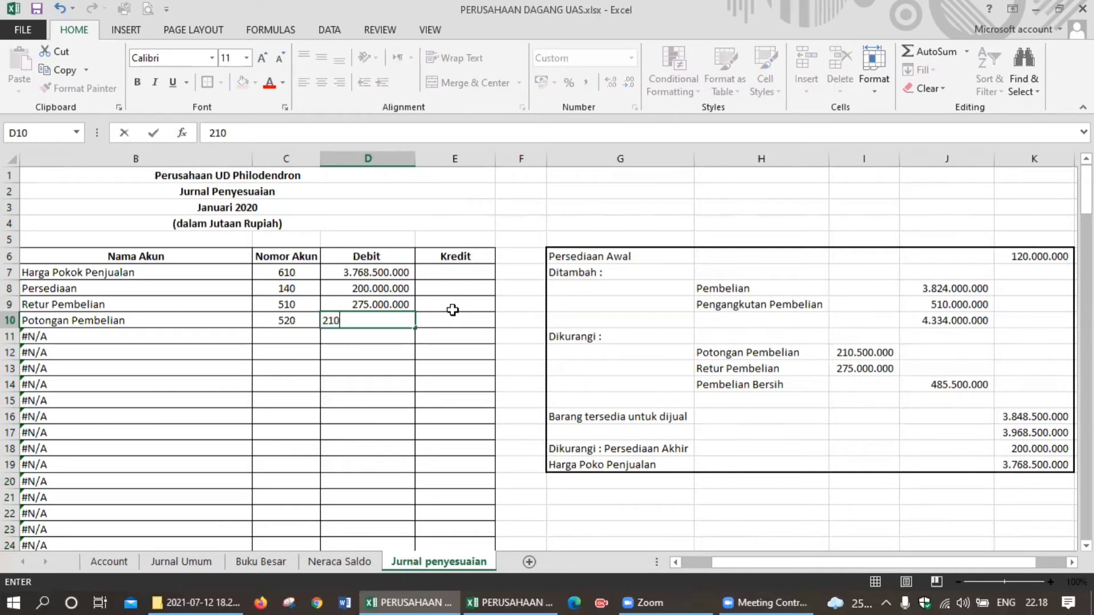
{"action": "type", "text": ".500.00000"}
{"action": "key", "text": "Return"}
{"action": "left_click", "coordinate": [292, 337]}
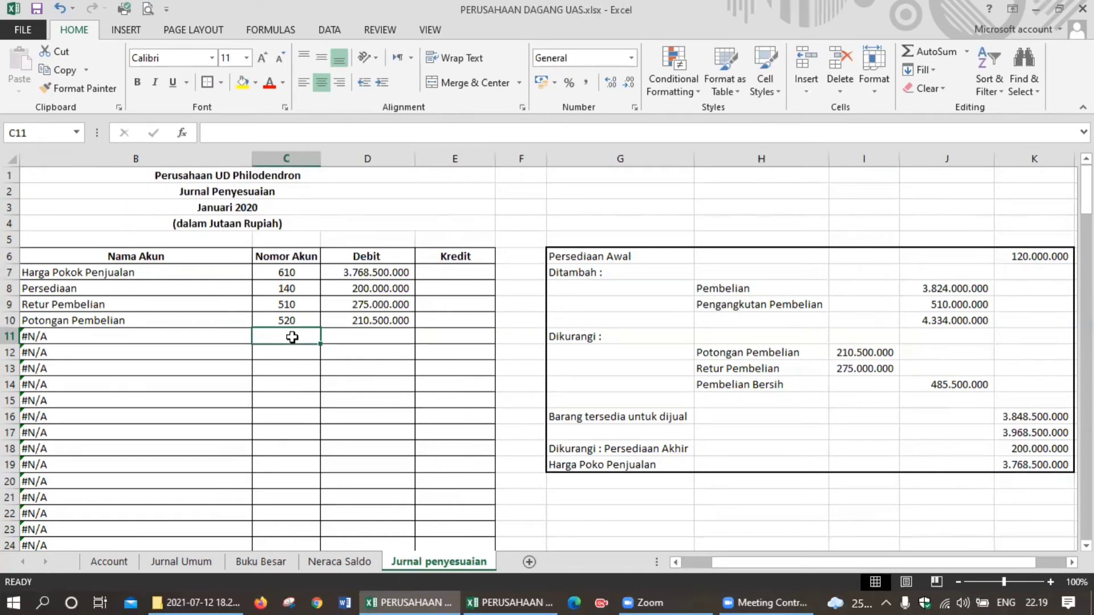
{"action": "type", "text": "510"}
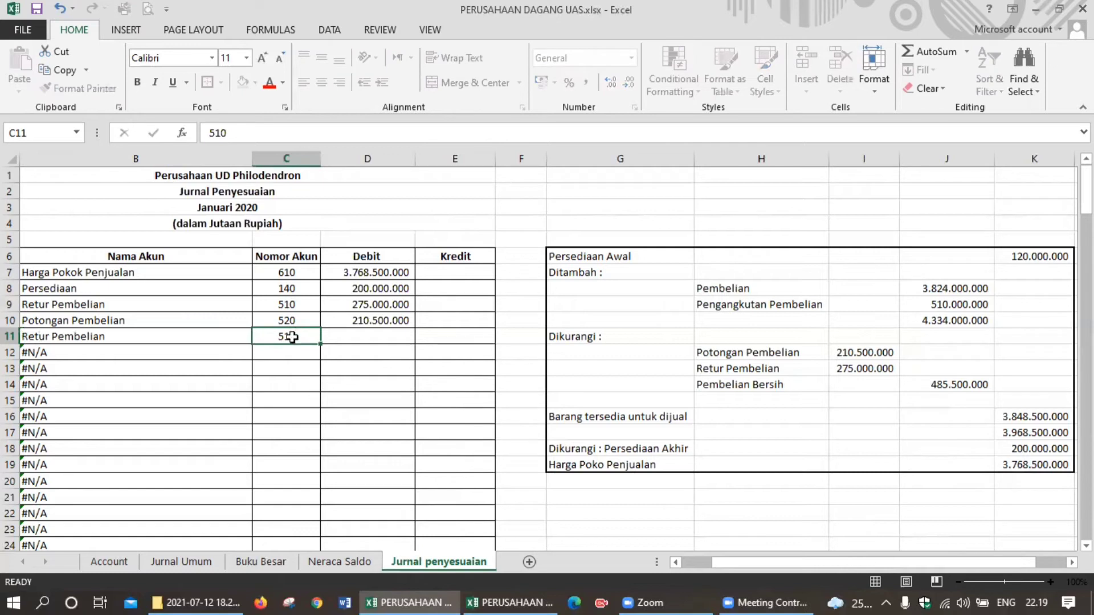
{"action": "key", "text": "Return"}
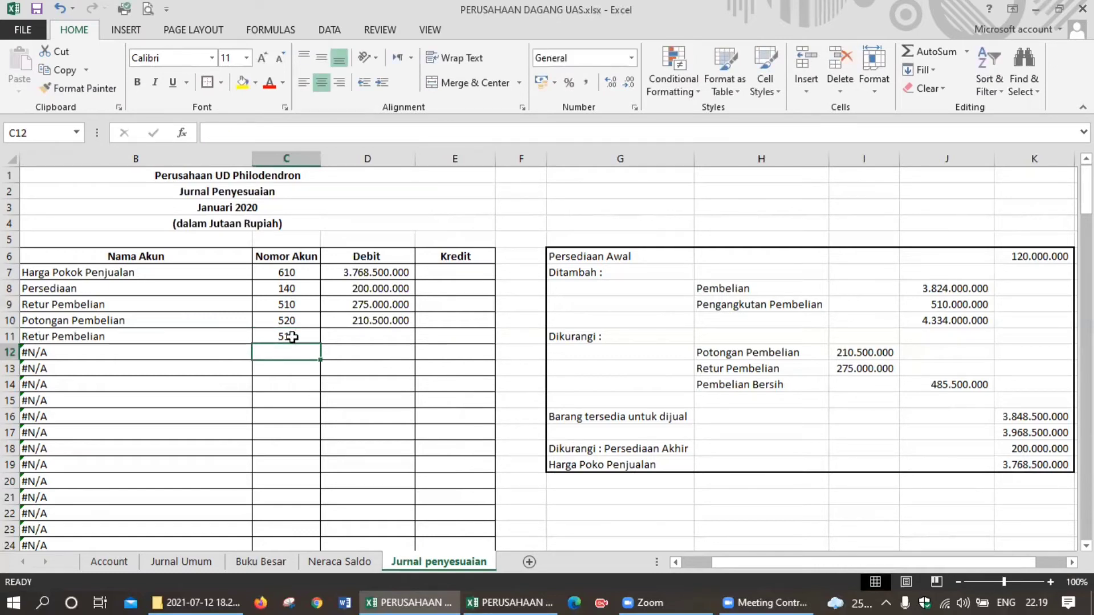
Set the account numbers in C11 to C13 of the Nomor Akun column to 500, 600 and 140.
{"action": "left_click", "coordinate": [291, 337]}
{"action": "key", "text": "BackSpace"}
{"action": "type", "text": "500"}
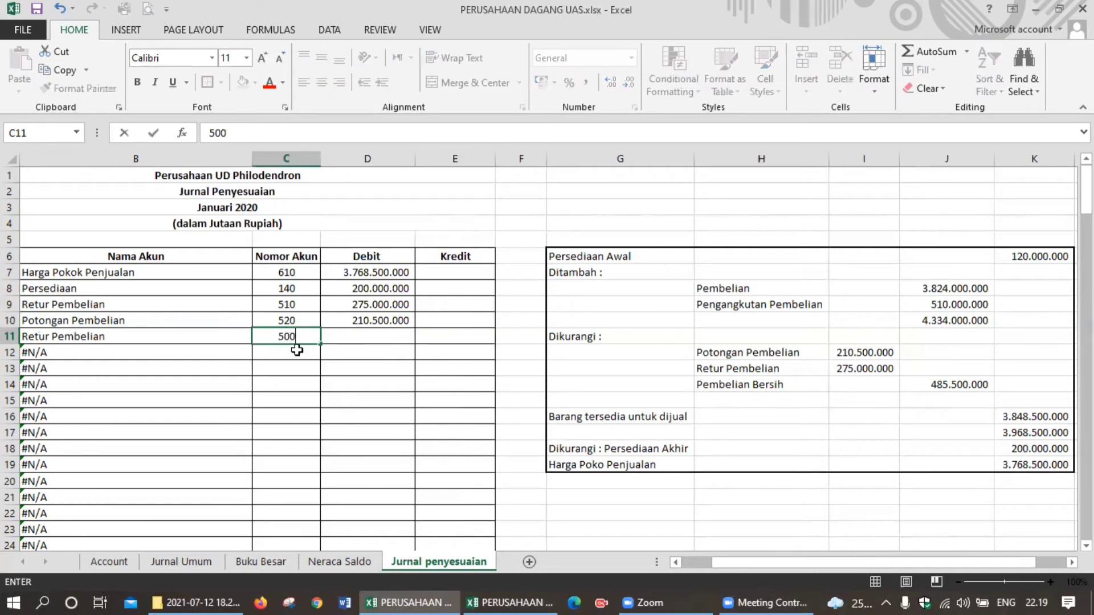
{"action": "key", "text": "Return"}
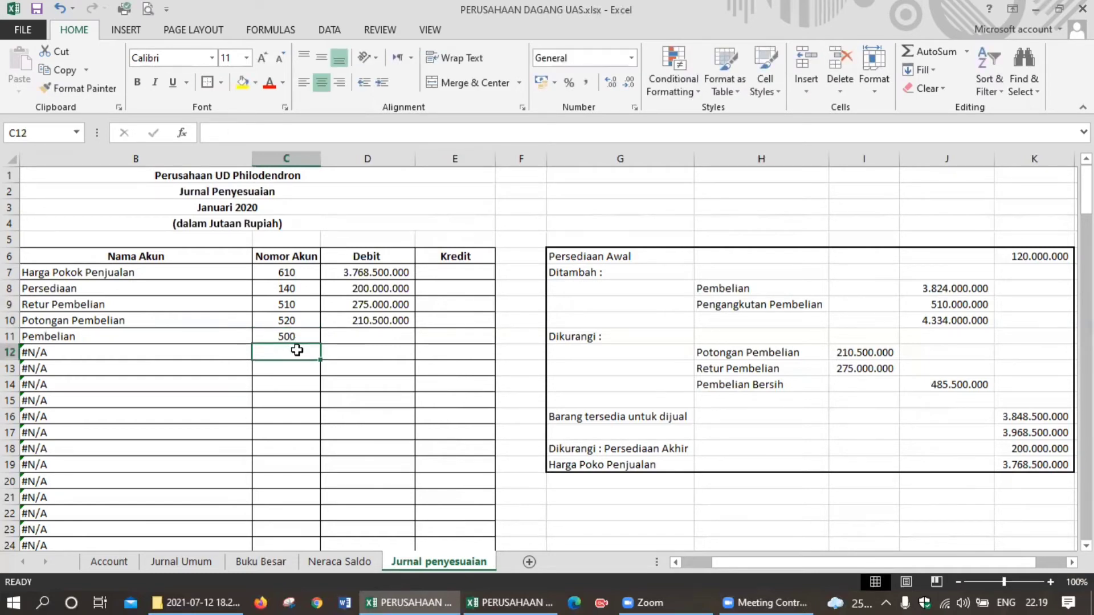
{"action": "type", "text": "600"}
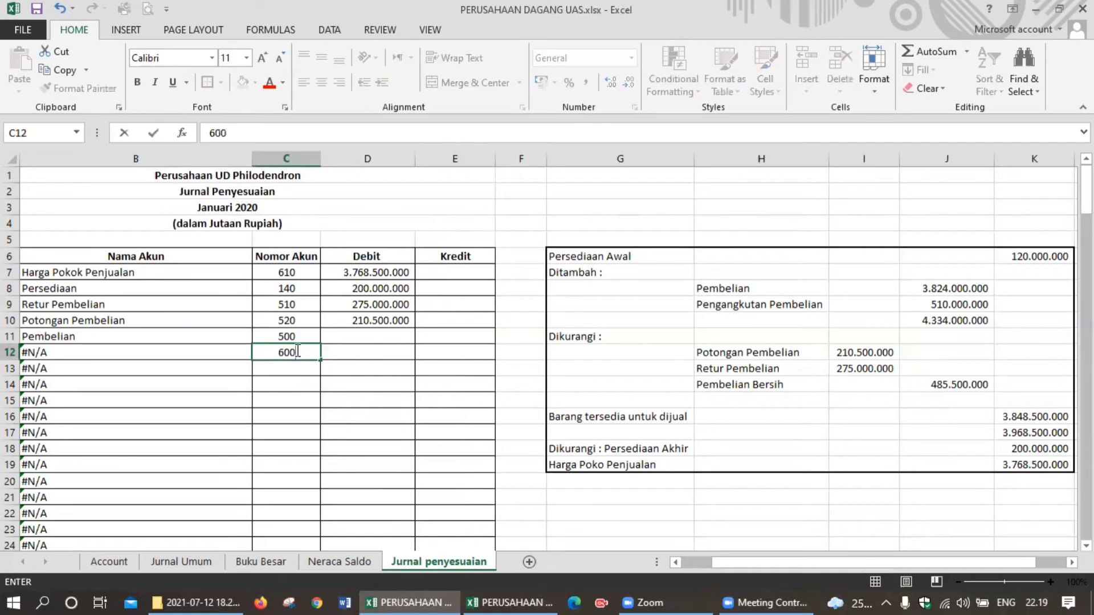
{"action": "key", "text": "Return"}
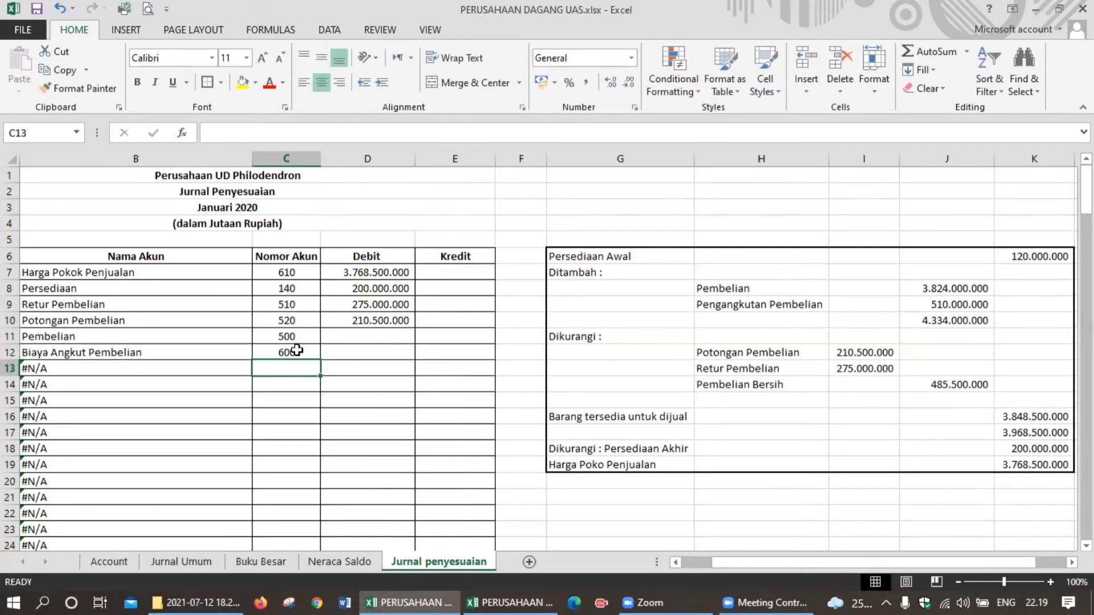
{"action": "type", "text": "140"}
{"action": "key", "text": "Return"}
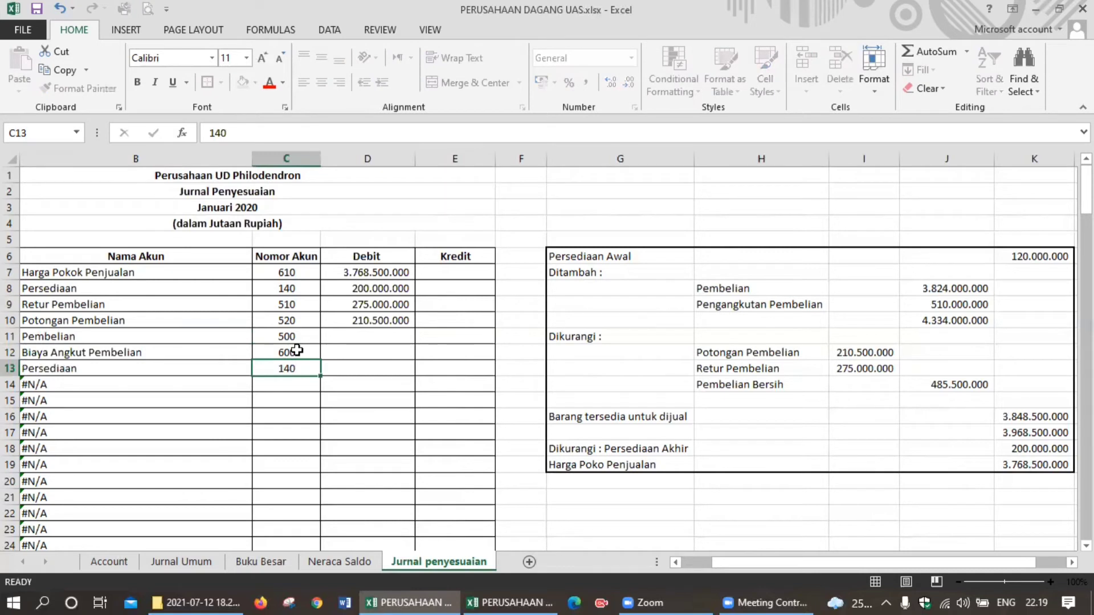
{"action": "key", "text": "Return"}
{"action": "left_click", "coordinate": [448, 336]}
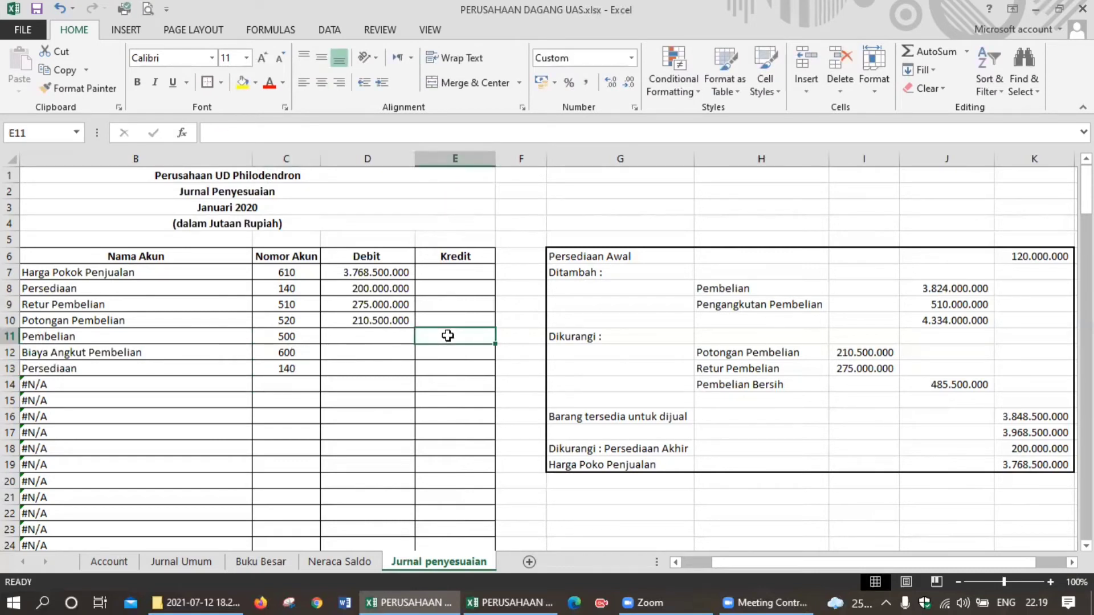
{"action": "type", "text": "120"}
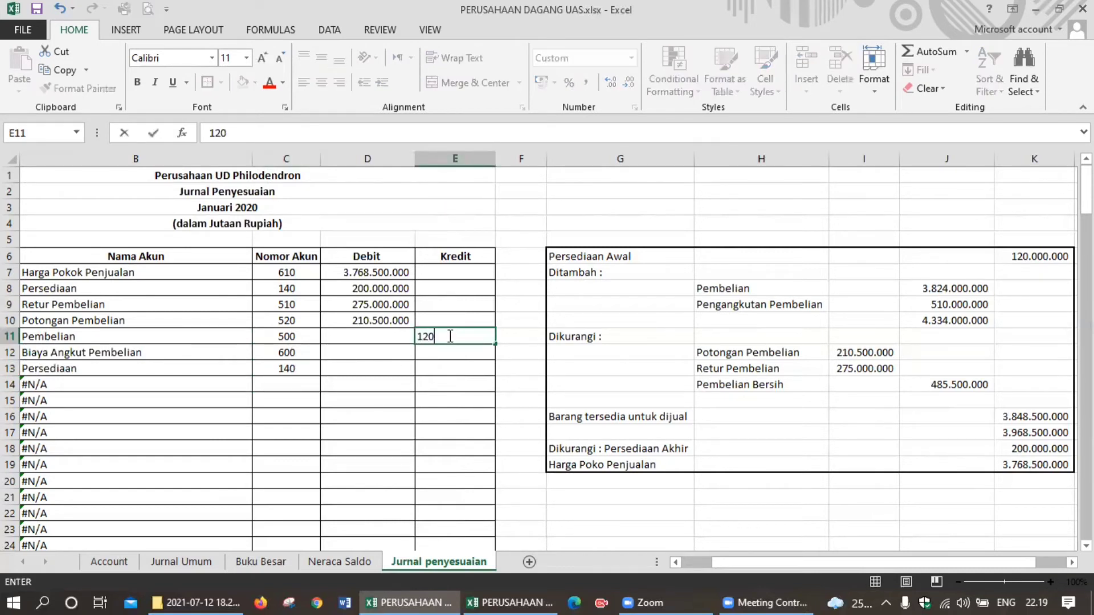
{"action": "type", "text": ".000.000"}
{"action": "key", "text": "Return"}
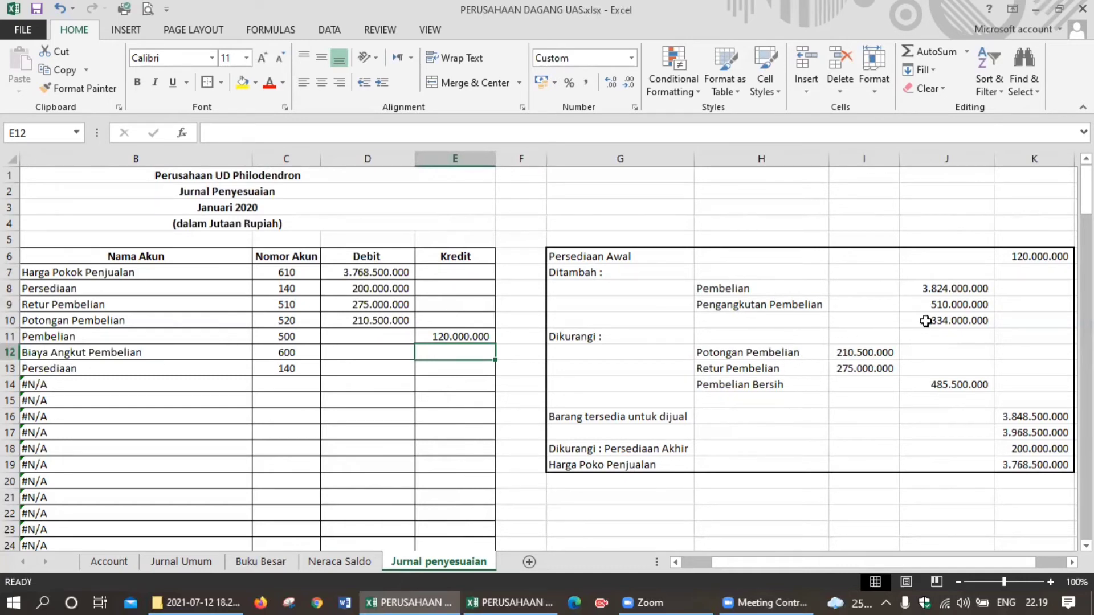
{"action": "type", "text": "51"}
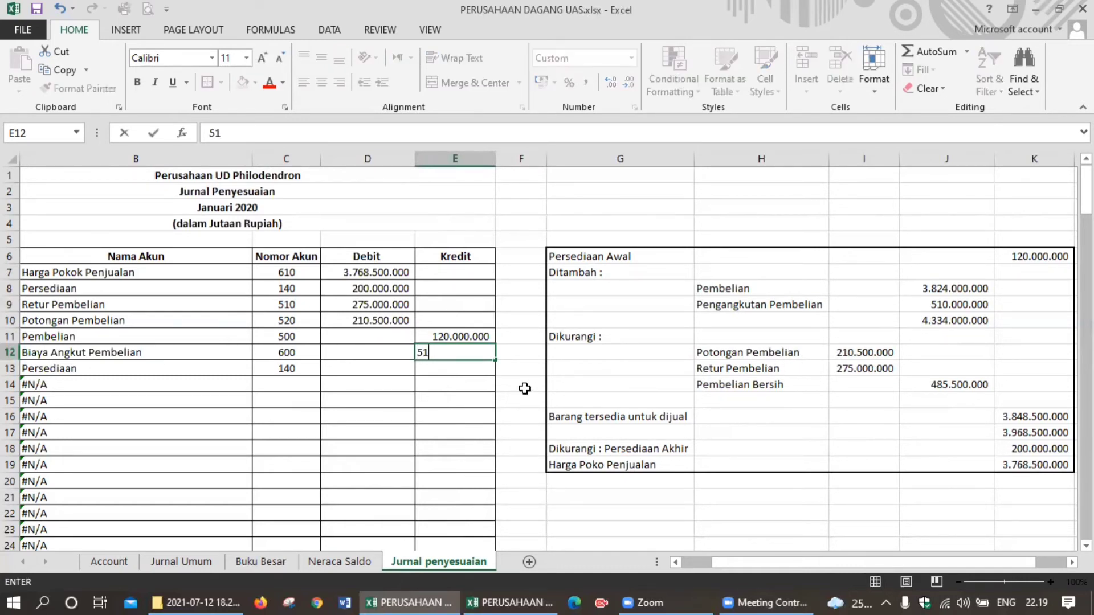
{"action": "type", "text": "0.000.000"}
{"action": "key", "text": "Return"}
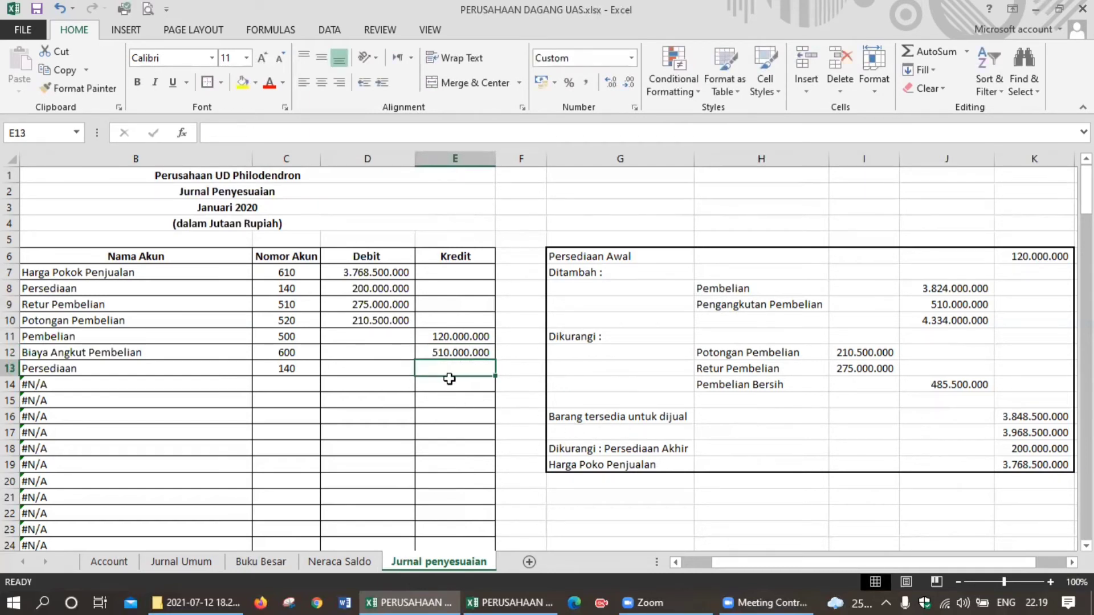
{"action": "left_click", "coordinate": [457, 337]}
{"action": "type", "text": "3.82"}
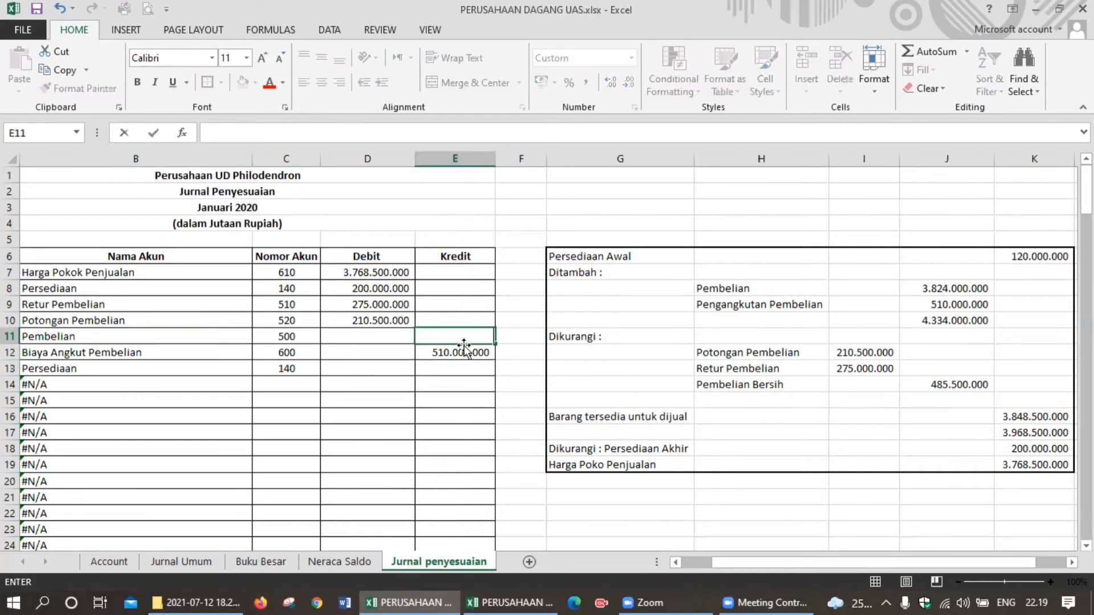
{"action": "type", "text": "4.000."}
{"action": "type", "text": "000000"}
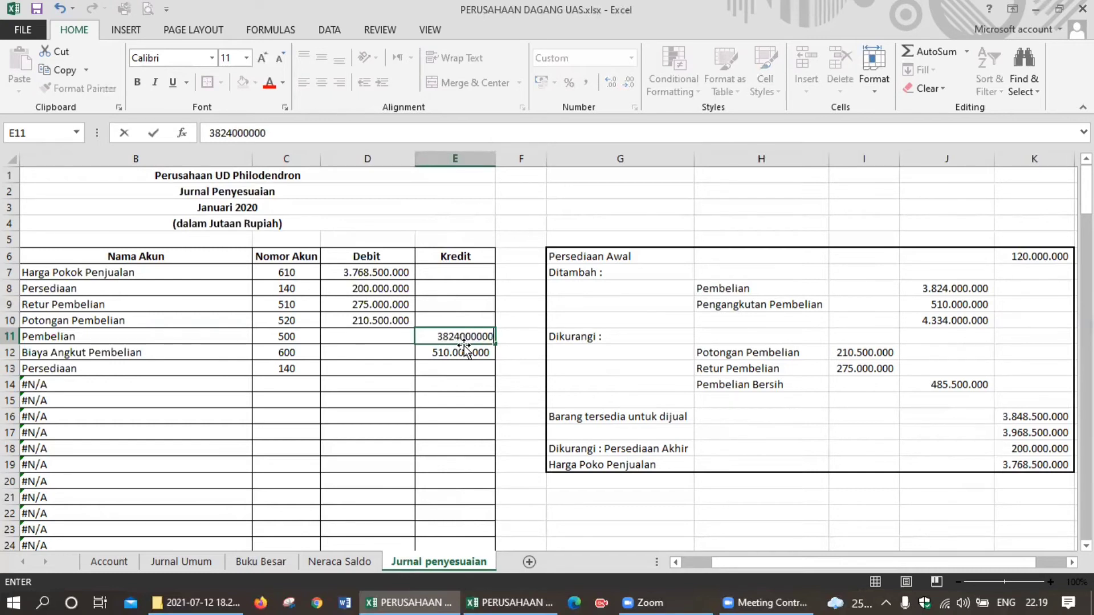
{"action": "key", "text": "Return"}
{"action": "key", "text": "Return"}
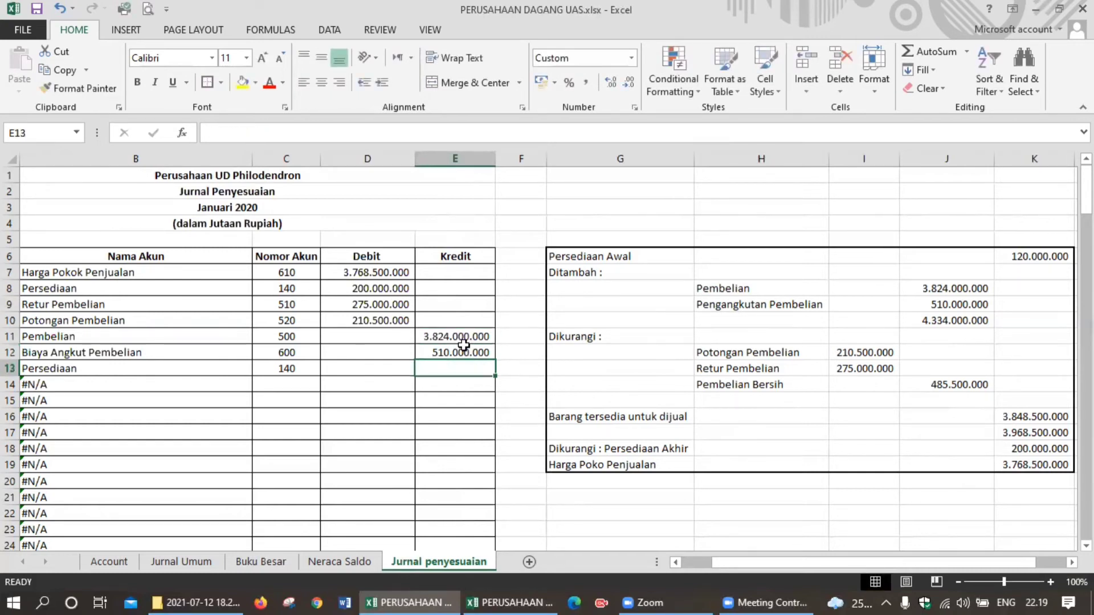
{"action": "type", "text": "120.000."}
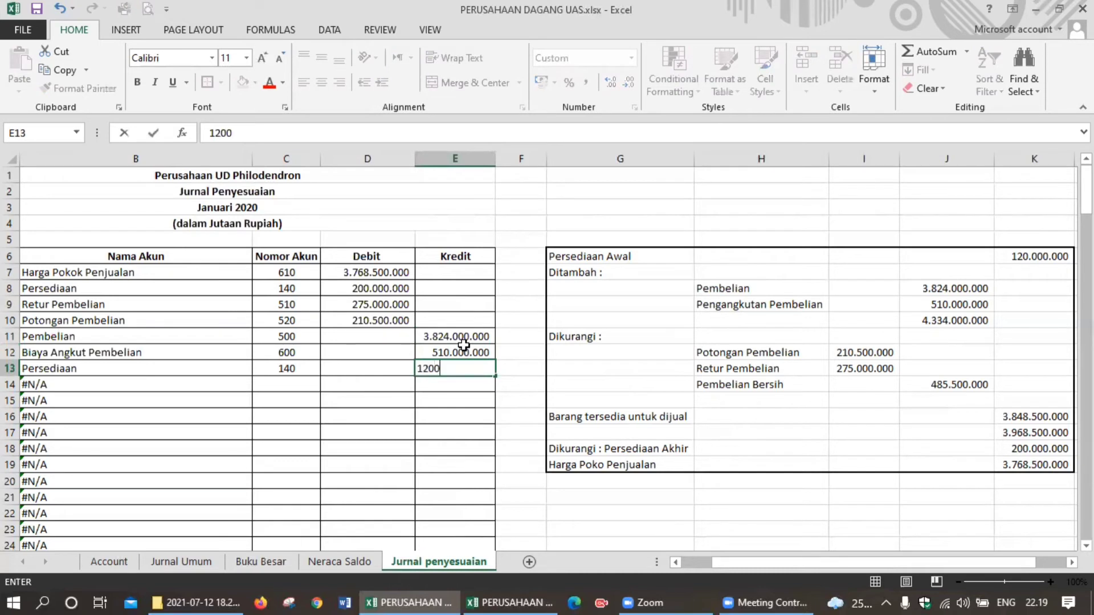
{"action": "type", "text": "00000"}
{"action": "key", "text": "Return"}
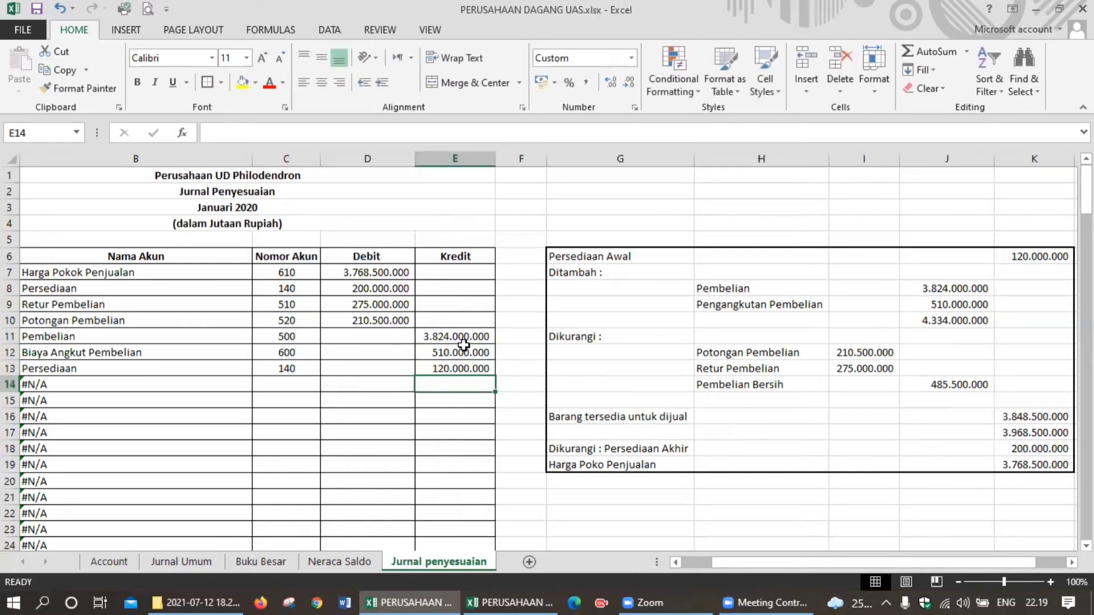
Enter the account numbers 620 and 150 in C14 and C15 for the insurance adjustment.
{"action": "left_click", "coordinate": [298, 382]}
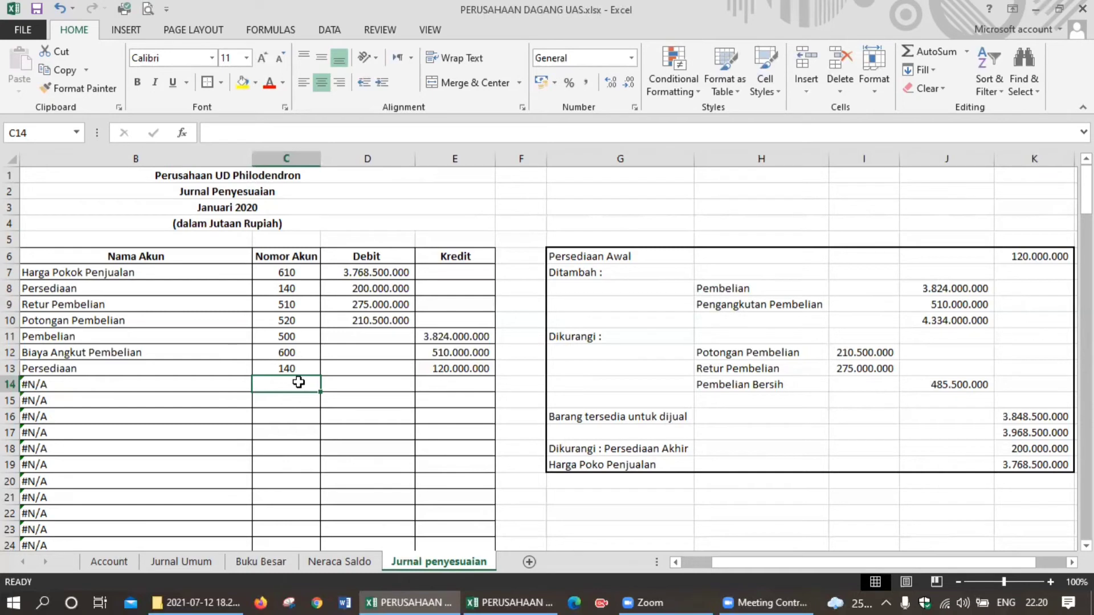
{"action": "type", "text": "620"}
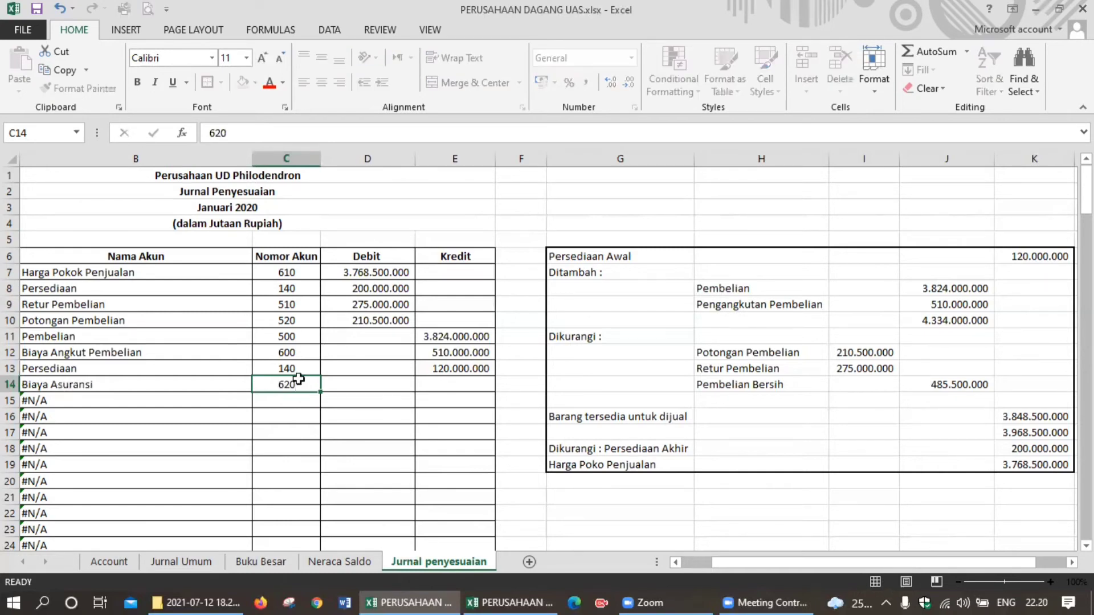
{"action": "key", "text": "Return"}
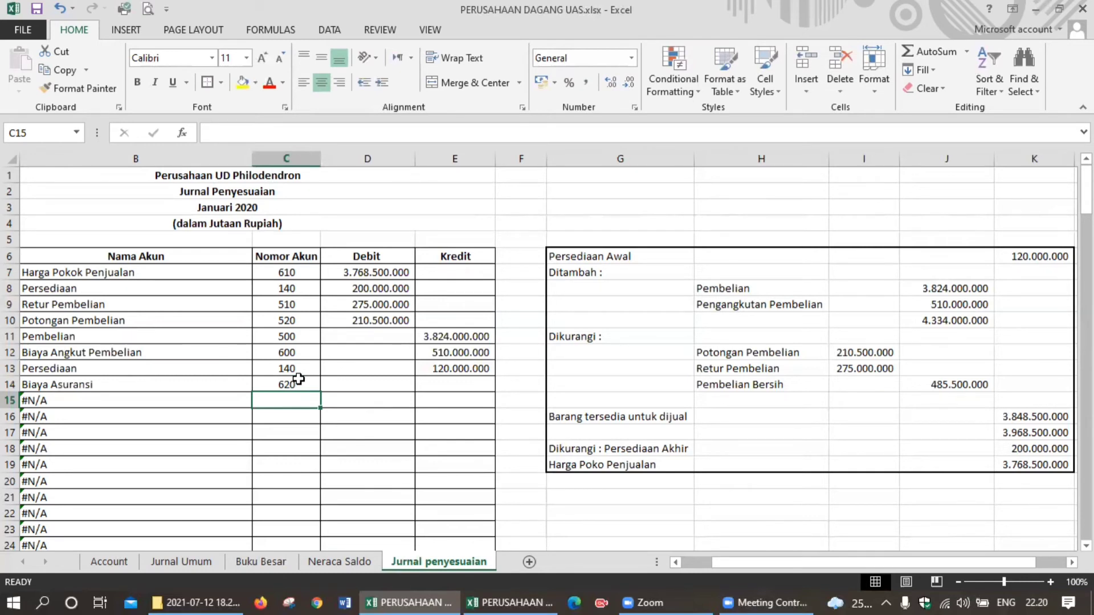
{"action": "type", "text": "150"}
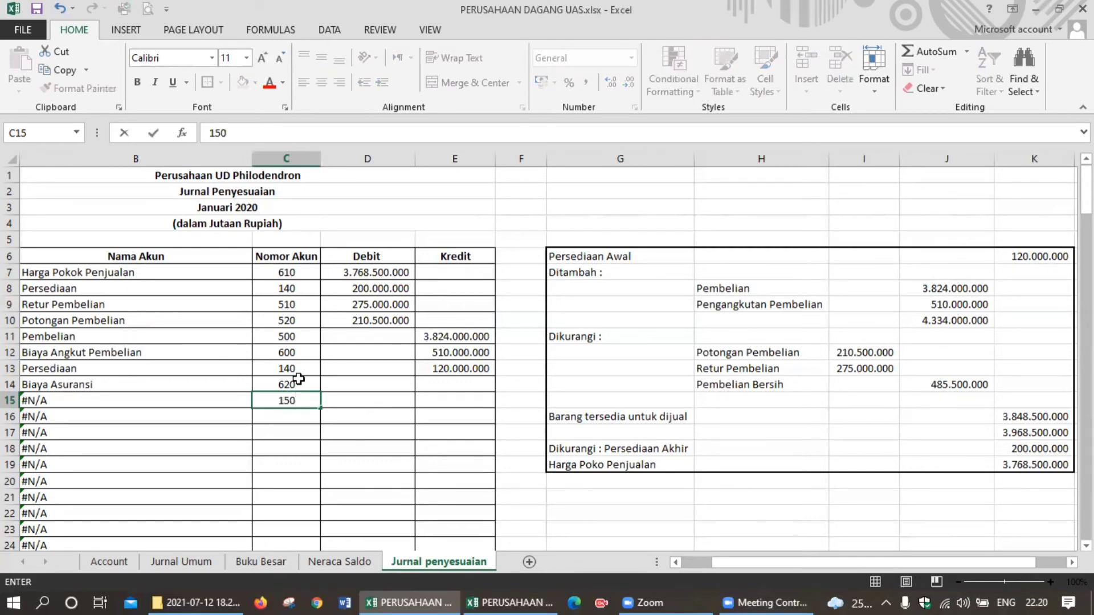
{"action": "key", "text": "Up"}
Enter 100000000 as the Debit for Biaya Asuransi in D14 and as the Kredit for Persekot Asuransi in E15.
{"action": "key", "text": "Right"}
{"action": "type", "text": "1"}
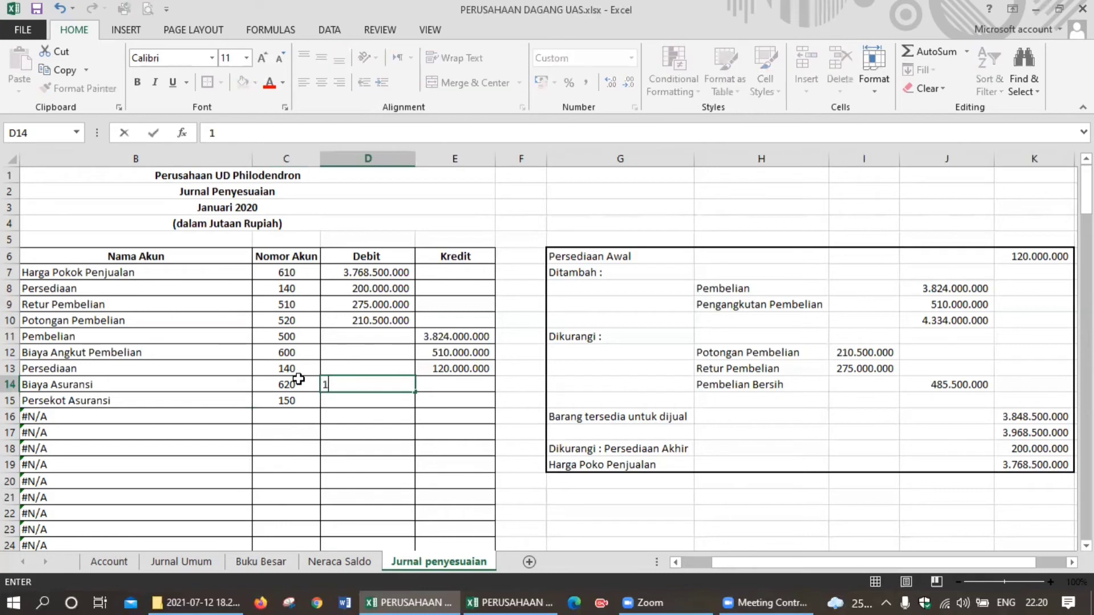
{"action": "type", "text": "00.000.0000000000"}
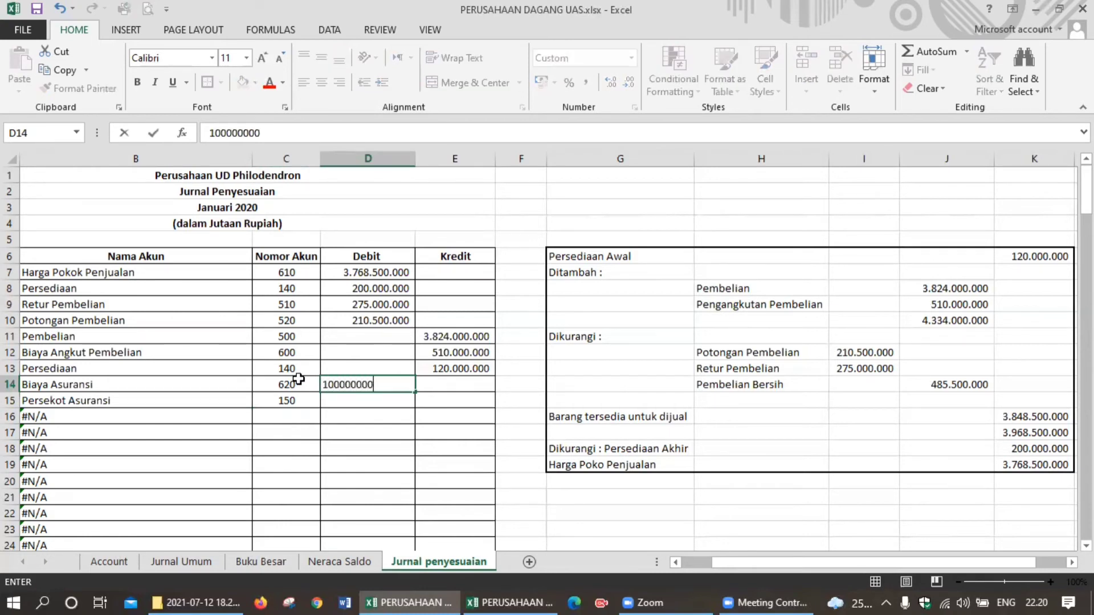
{"action": "key", "text": "Return"}
{"action": "key", "text": "Right"}
{"action": "type", "text": "100000000"}
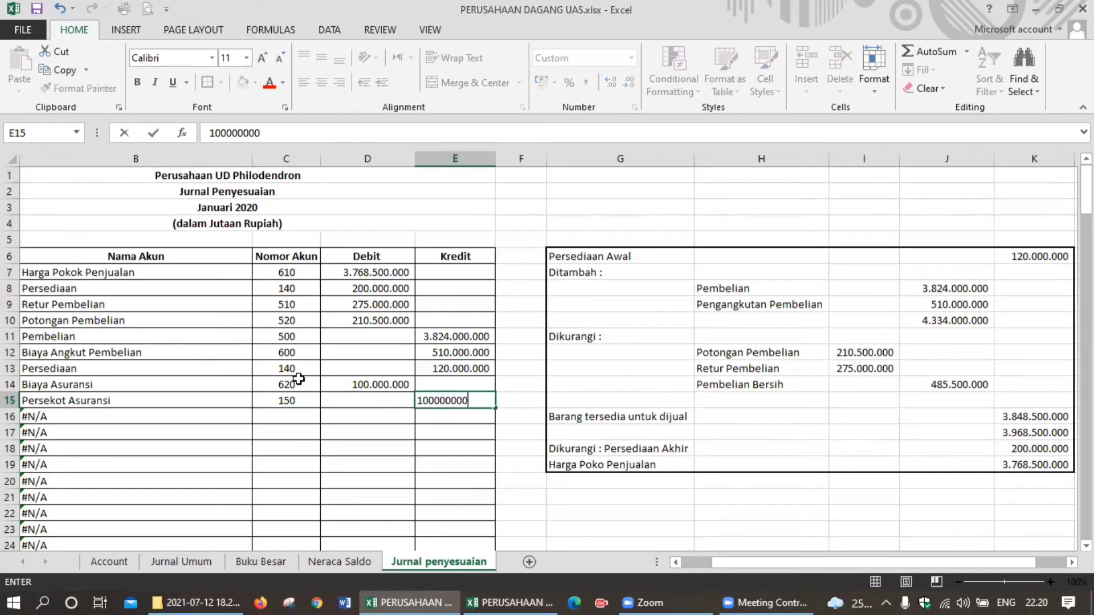
{"action": "key", "text": "Return"}
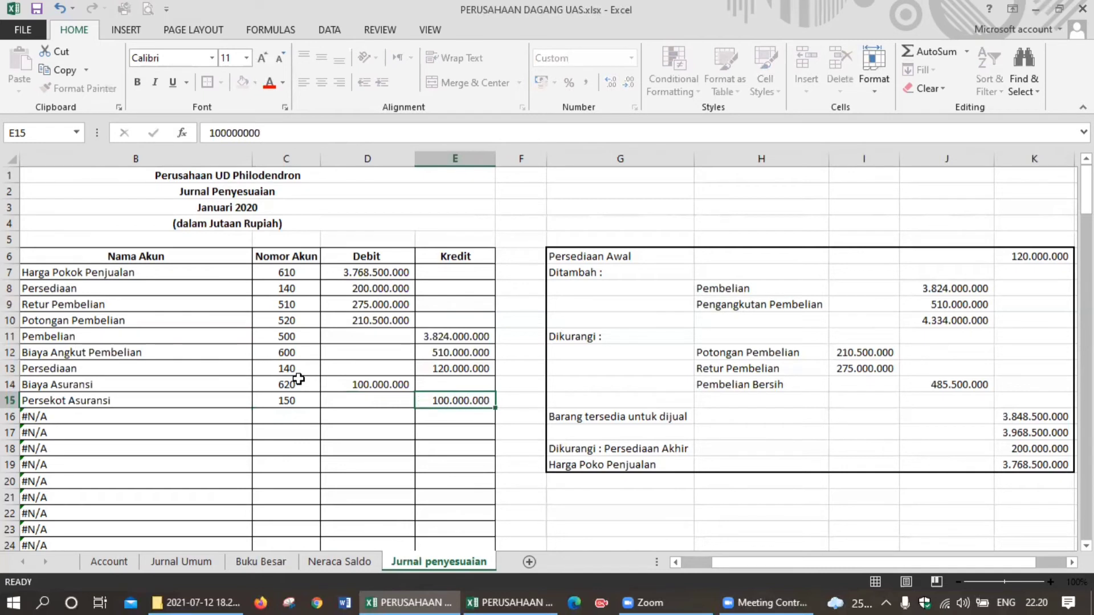
Enter the account numbers 615 and 130 in C16 and C17 for the supplies adjustment.
{"action": "left_click", "coordinate": [282, 420]}
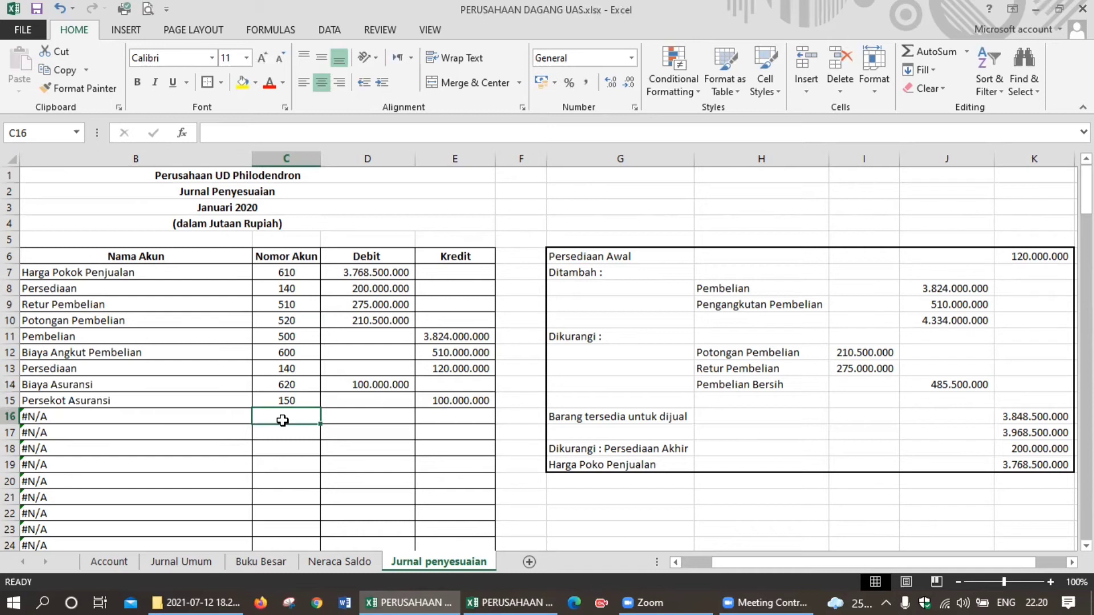
{"action": "type", "text": "615"}
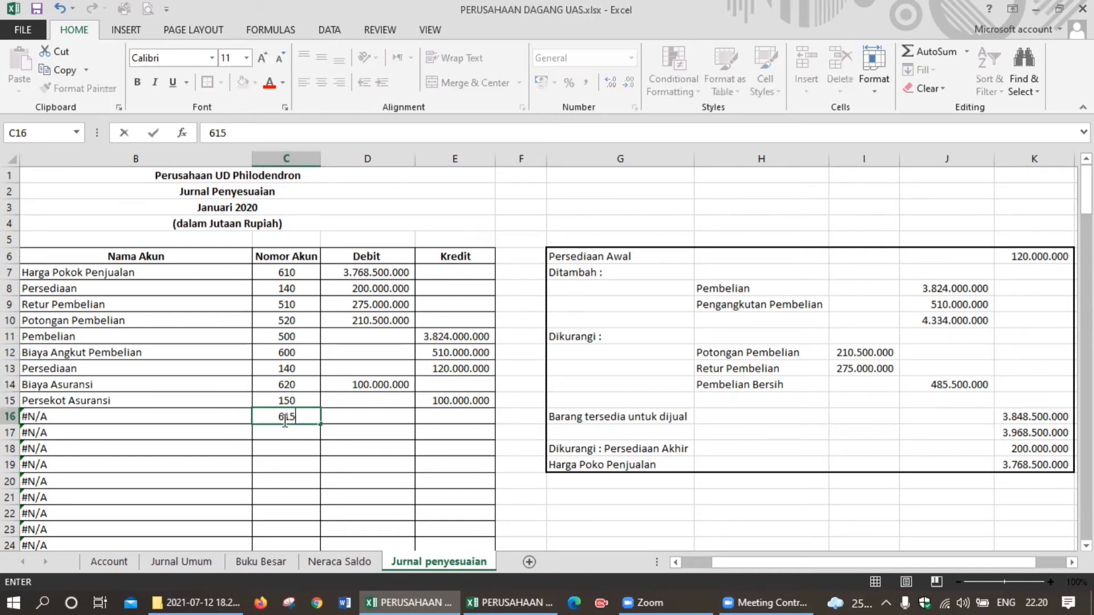
{"action": "key", "text": "Return"}
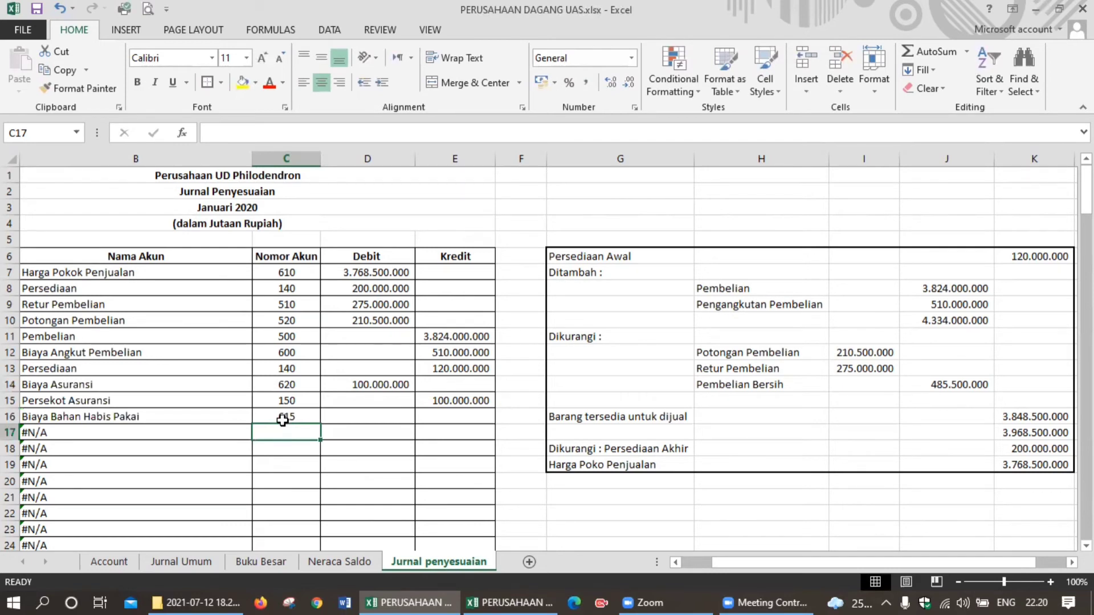
{"action": "type", "text": "130"}
{"action": "key", "text": "Return"}
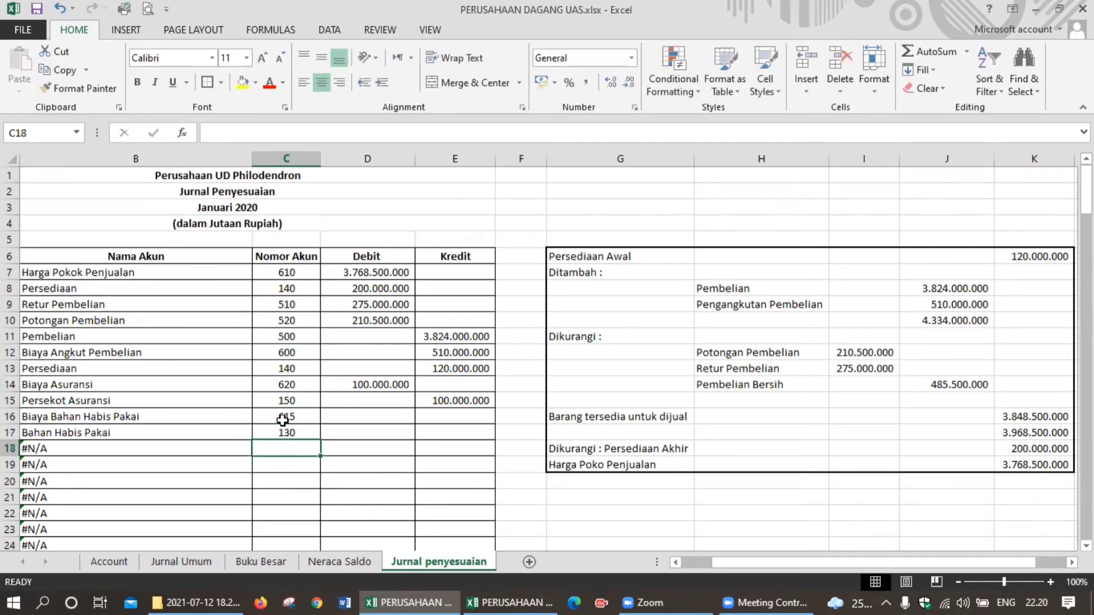
Enter 120000000 as the Debit for Biaya Bahan Habis Pakai in D16 and as the Kredit for Bahan Habis Pakai in E17.
{"action": "key", "text": "Up"}
{"action": "key", "text": "Up"}
{"action": "key", "text": "Right"}
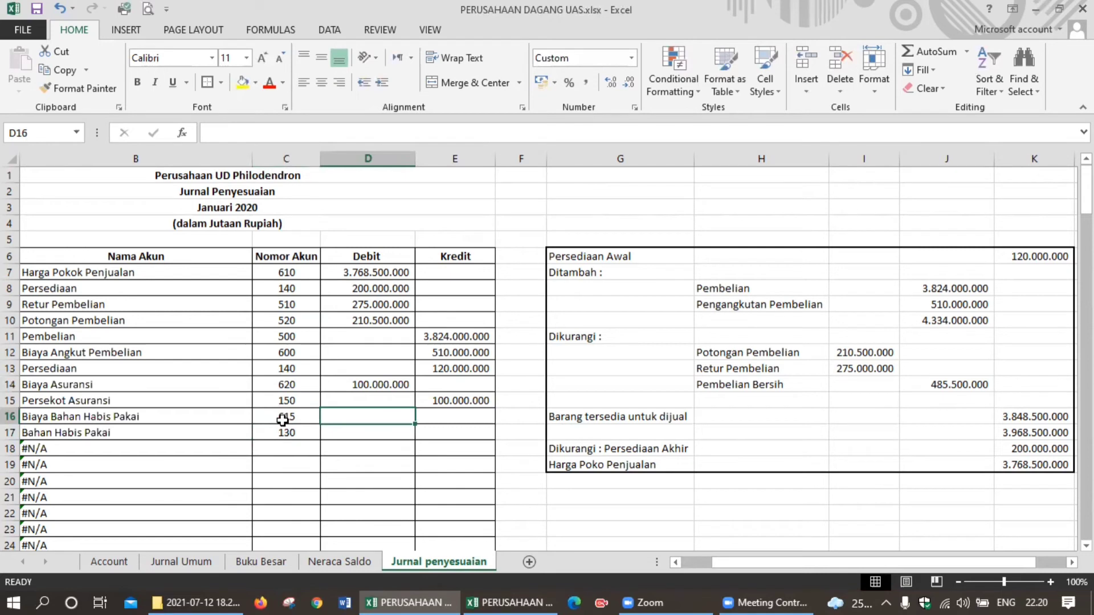
{"action": "type", "text": "1"}
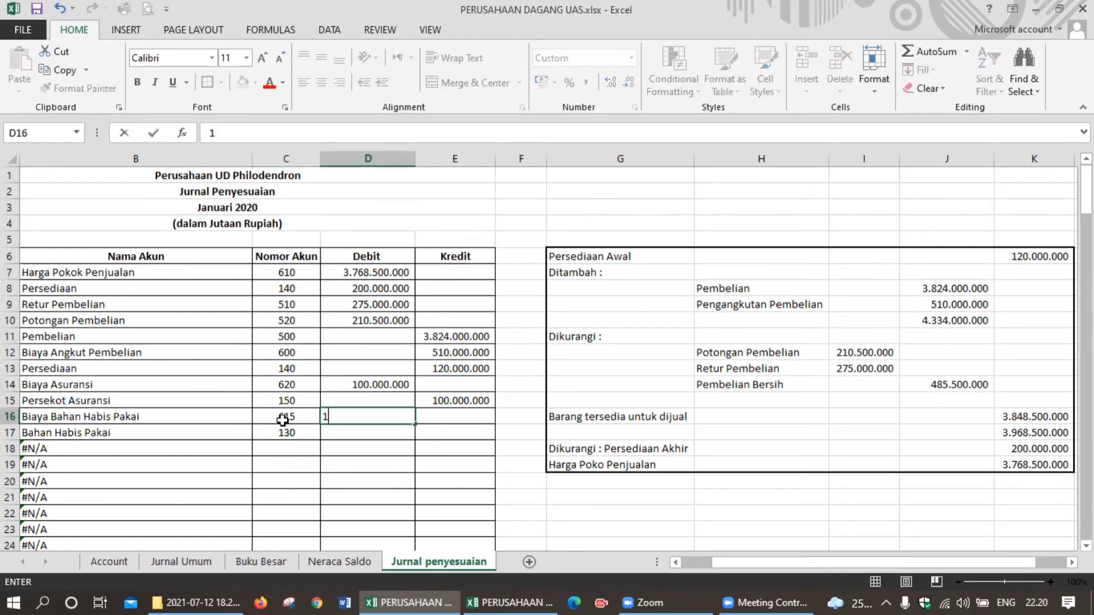
{"action": "type", "text": "20.000.000"}
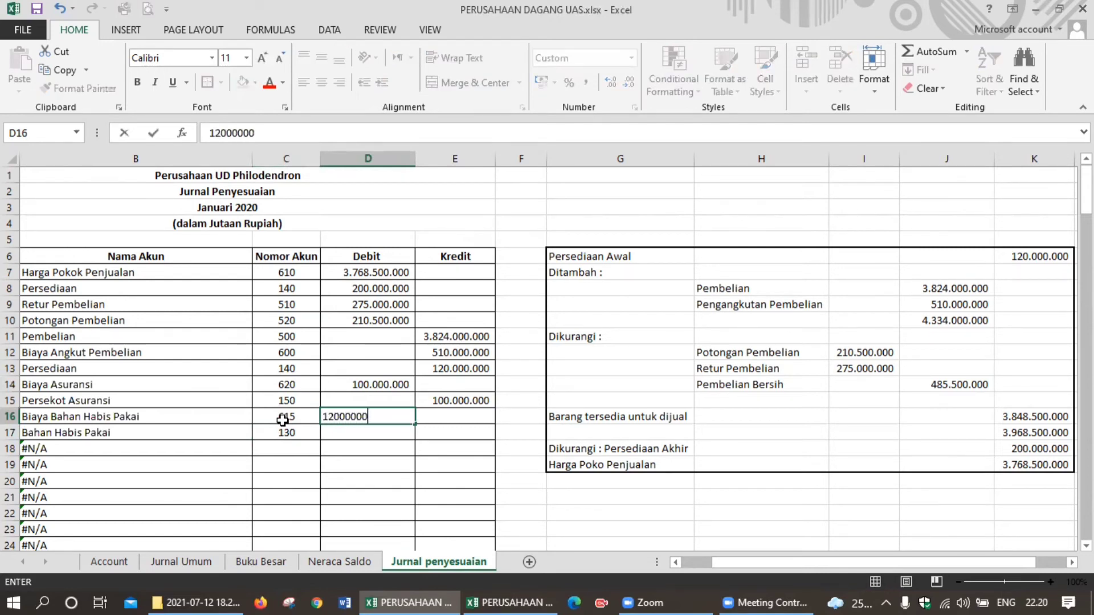
{"action": "key", "text": "Return"}
{"action": "key", "text": "Right"}
{"action": "type", "text": "12"}
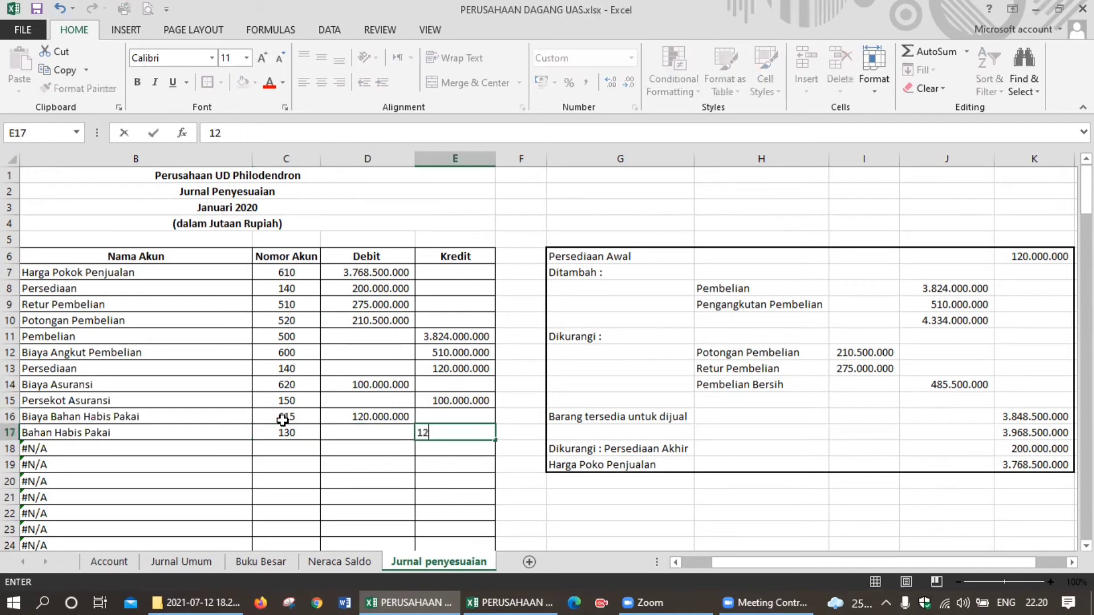
{"action": "type", "text": "0.000.0000000"}
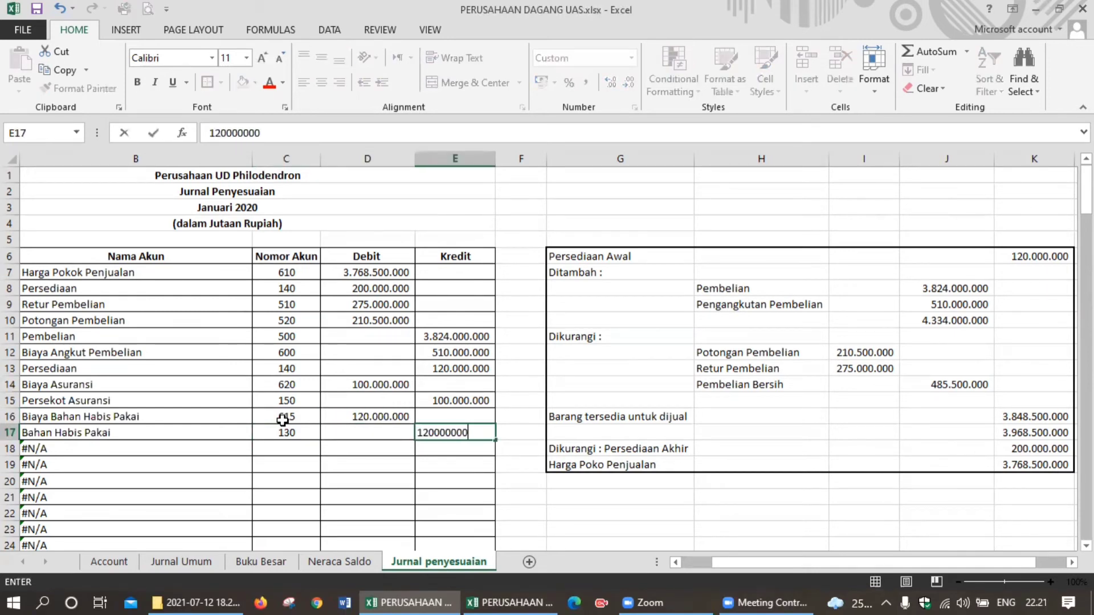
{"action": "key", "text": "Return"}
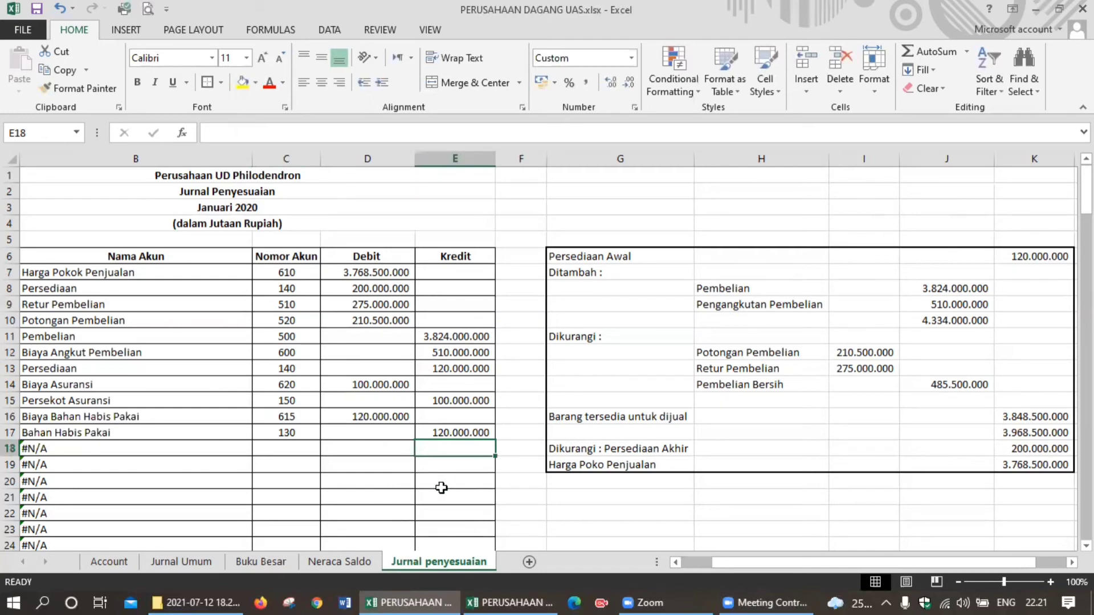
Check the accounts in the Neraca Saldo sheet and enter account numbers 181 and 617 in C18 and C19 of Jurnal penyesuaian.
{"action": "left_click", "coordinate": [344, 561]}
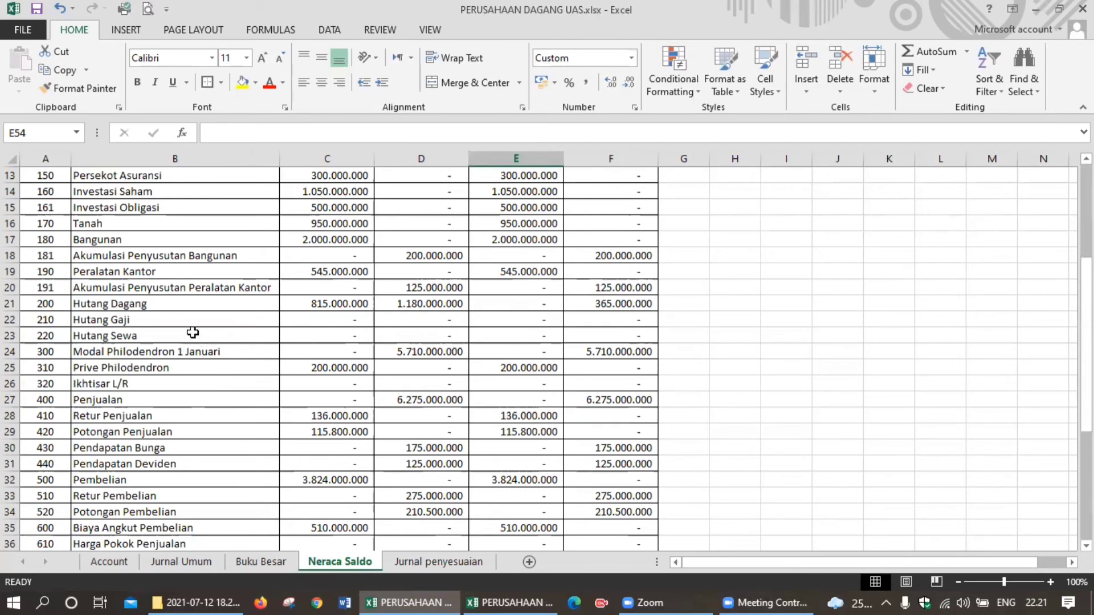
{"action": "scroll", "coordinate": [165, 282], "scroll_direction": "up", "scroll_amount": 3}
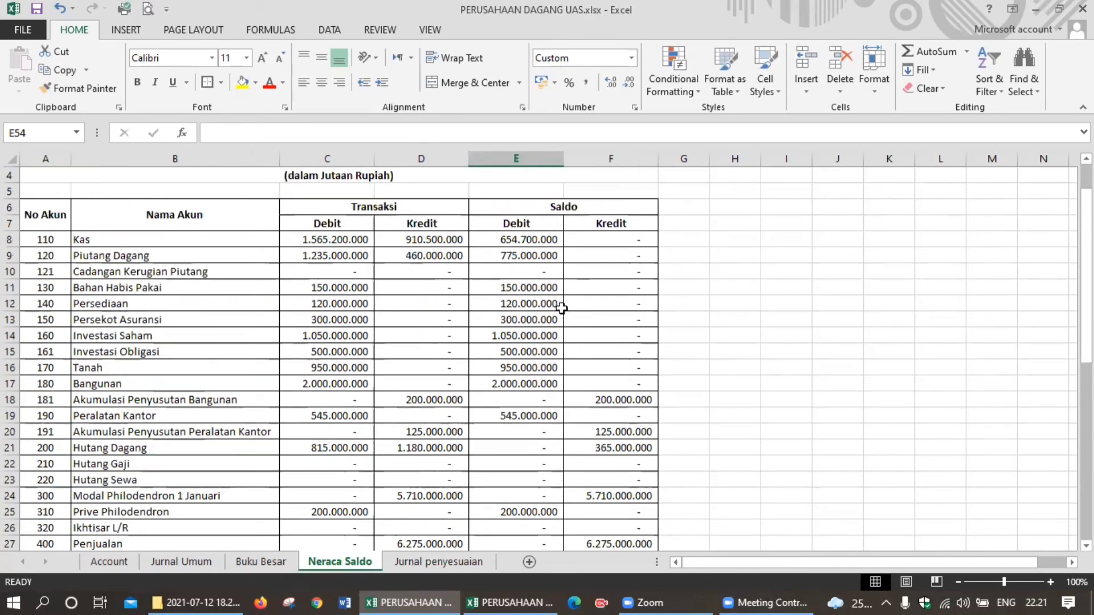
{"action": "left_click", "coordinate": [476, 562]}
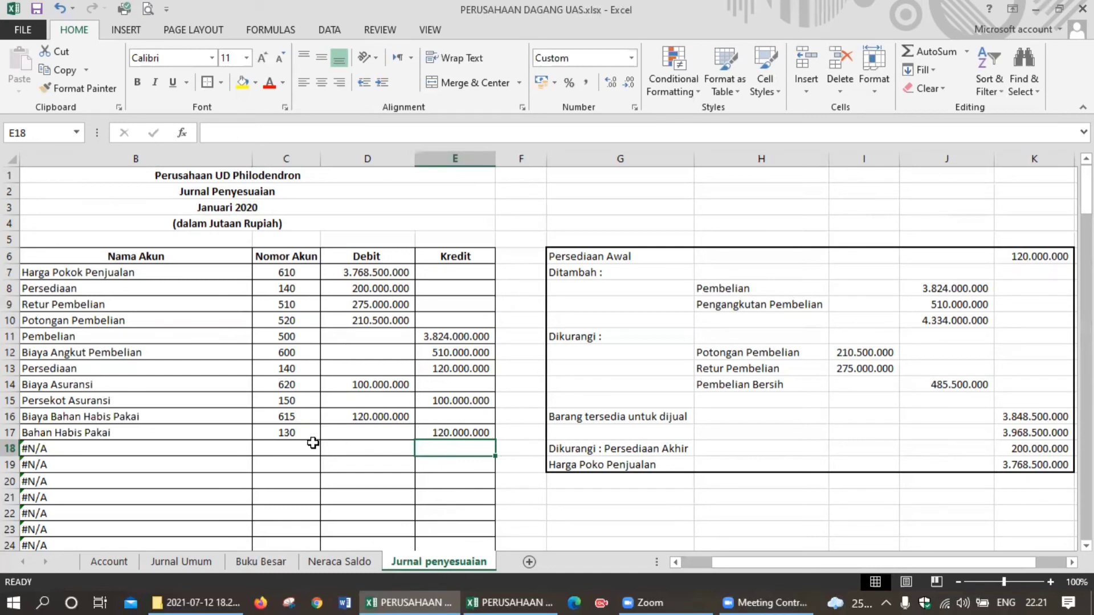
{"action": "left_click", "coordinate": [311, 447]}
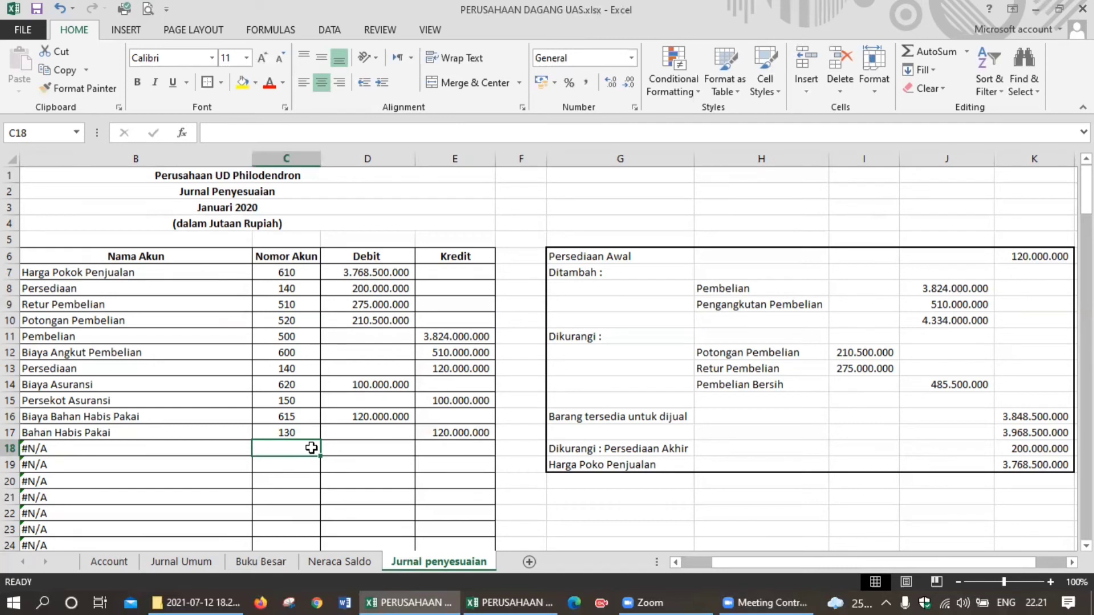
{"action": "type", "text": "181"}
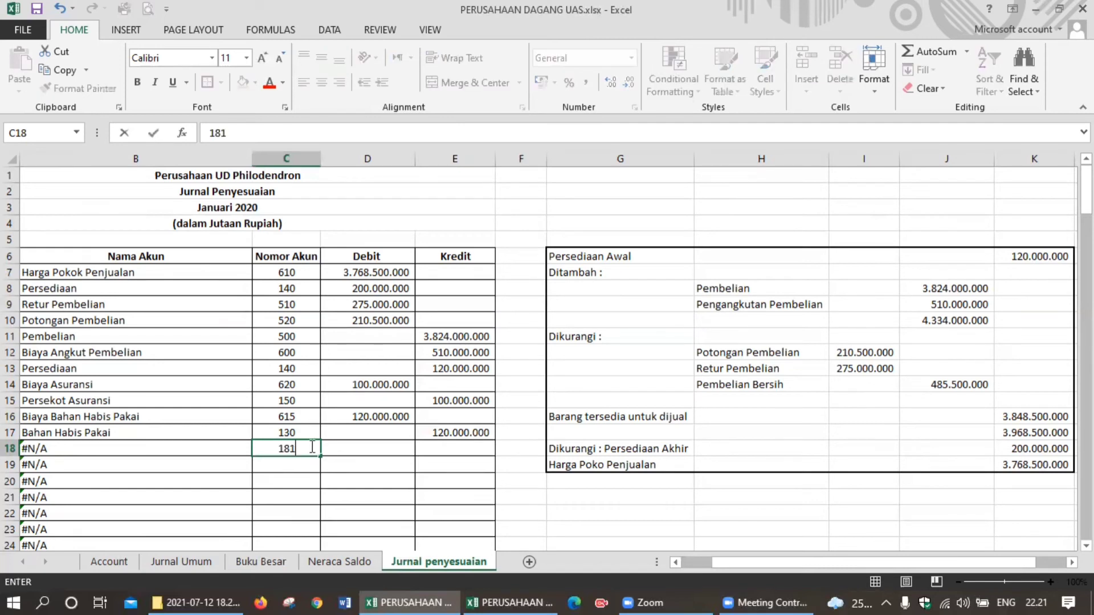
{"action": "key", "text": "Return"}
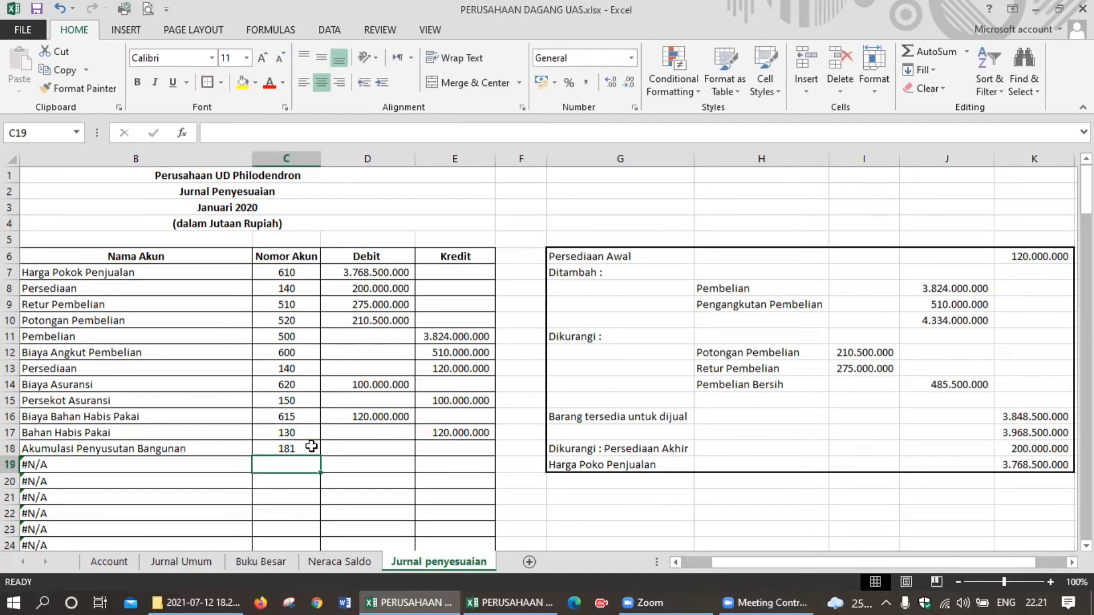
{"action": "type", "text": "617"}
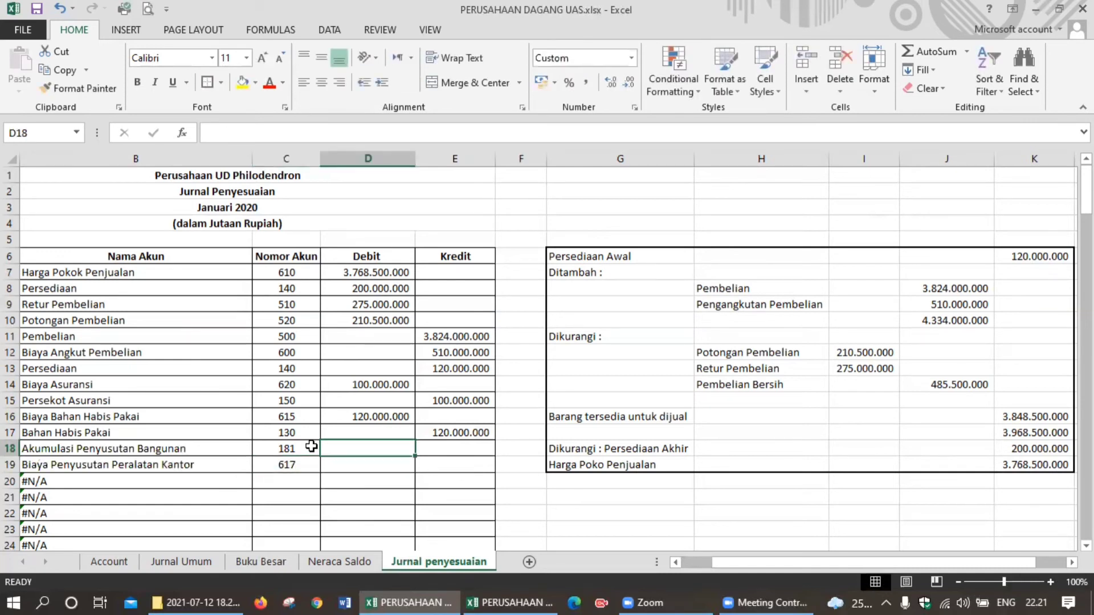
Enter 100000000 as the Debit for Akumulasi Penyusutan Bangunan in D18 and as the Kredit for Biaya Penyusutan Peralatan Kantor in E19.
{"action": "type", "text": "1"}
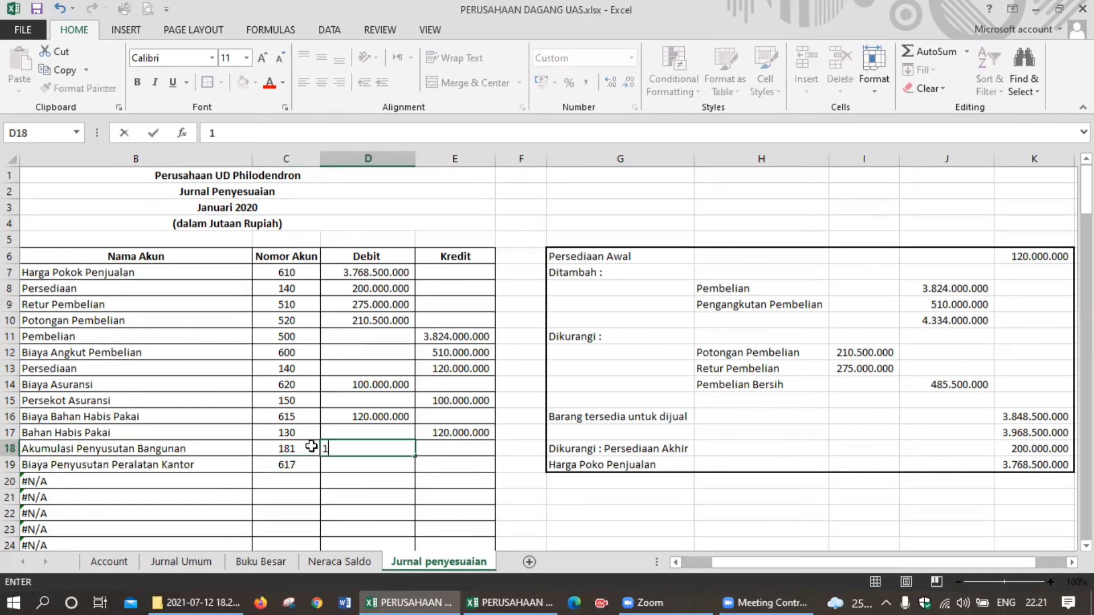
{"action": "type", "text": "00.000.0000000000"}
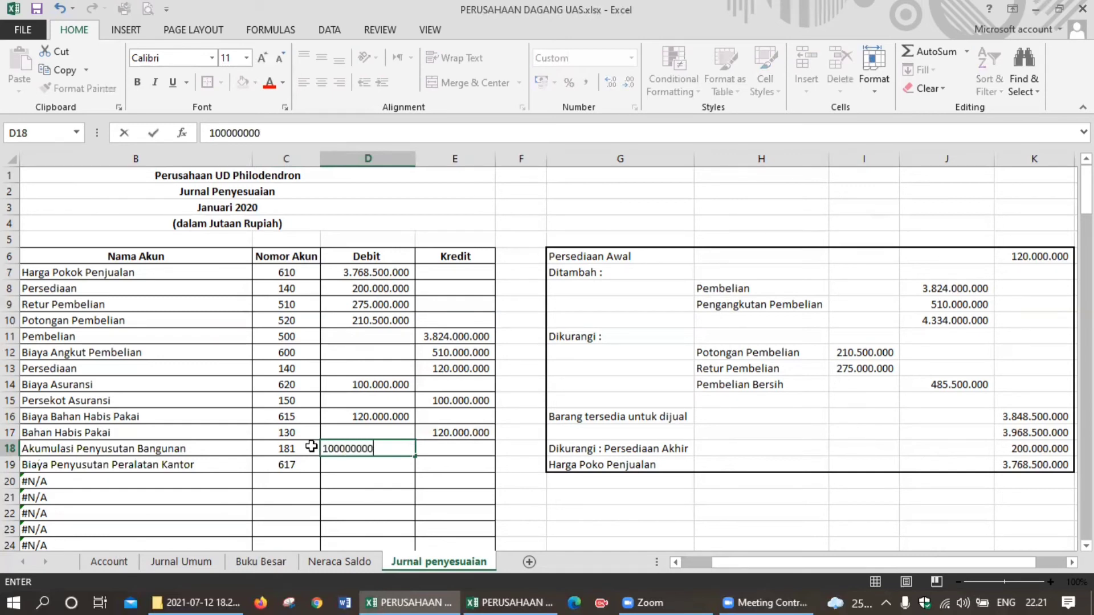
{"action": "key", "text": "Return"}
{"action": "key", "text": "Right"}
{"action": "type", "text": "100000000"}
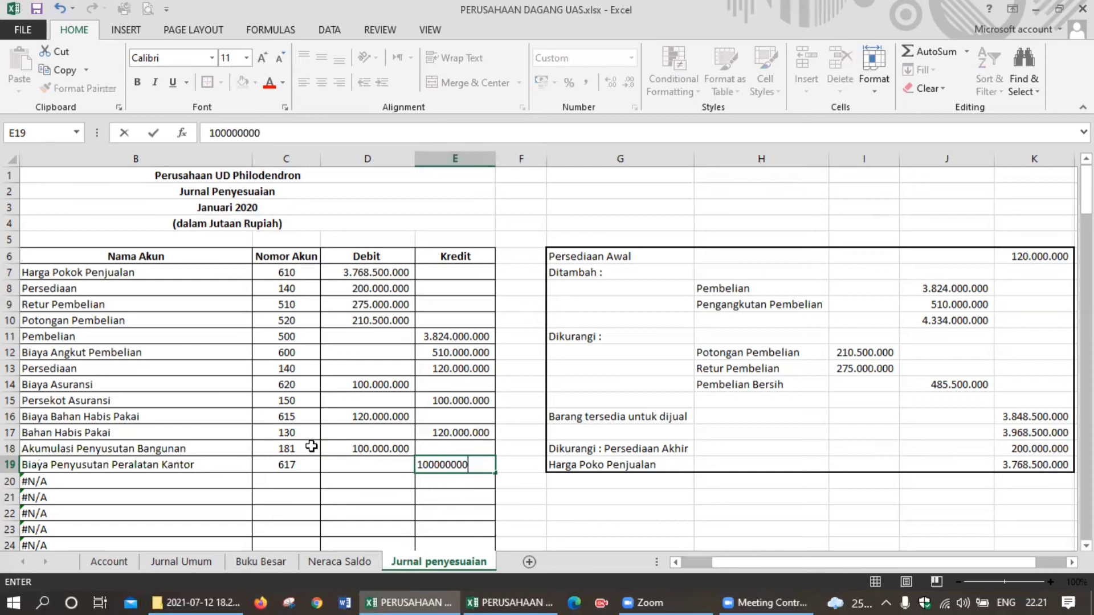
{"action": "key", "text": "Return"}
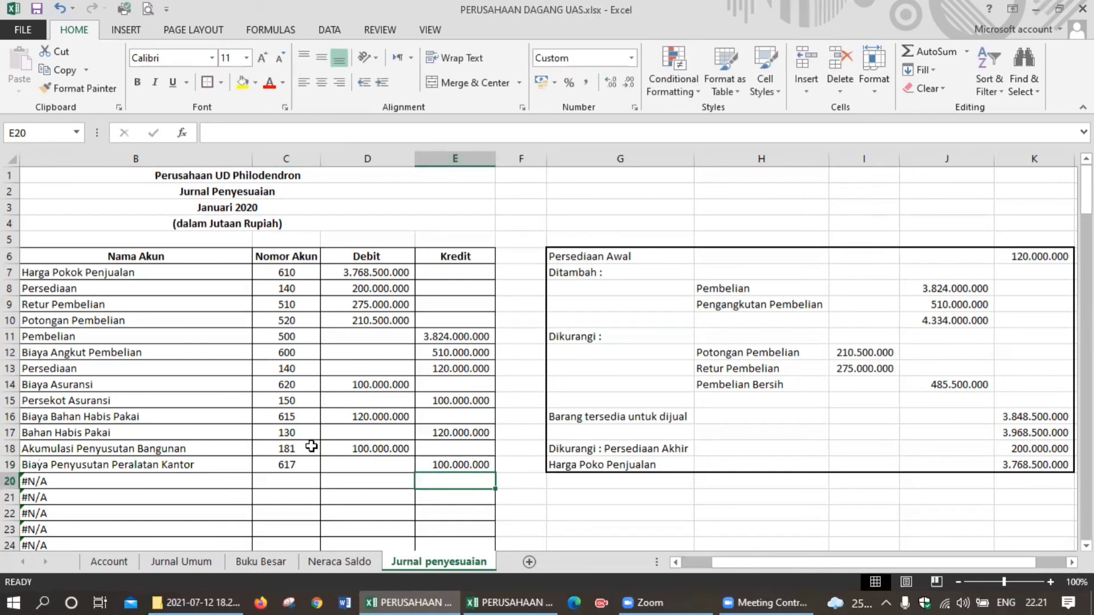
Enter the account numbers 617 and 191 in C20 and C21 for the office equipment depreciation adjustment.
{"action": "left_click", "coordinate": [295, 486]}
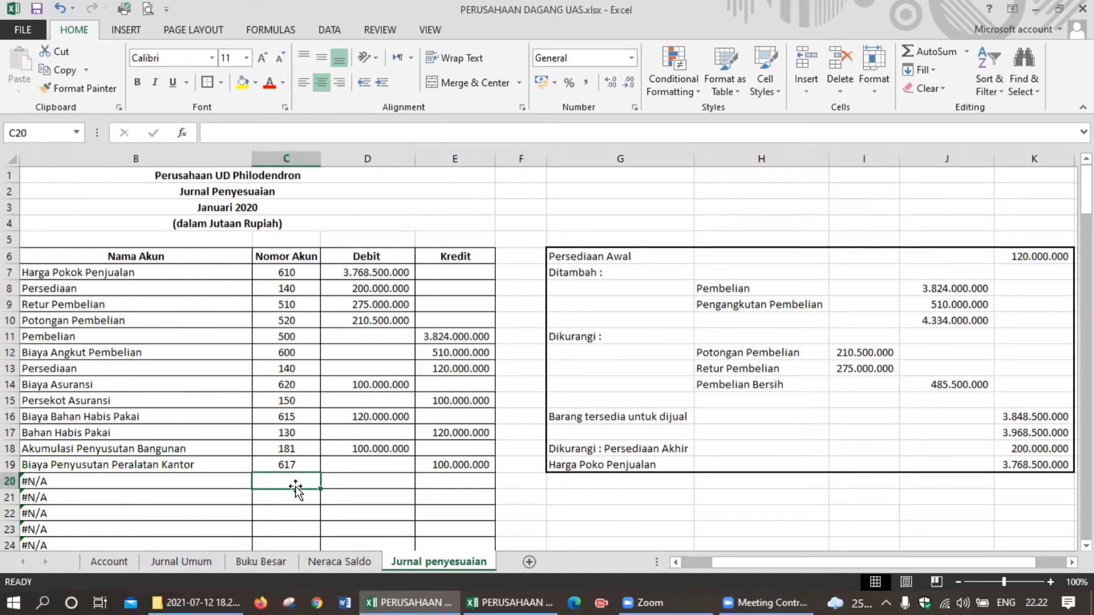
{"action": "type", "text": "617"}
{"action": "key", "text": "Return"}
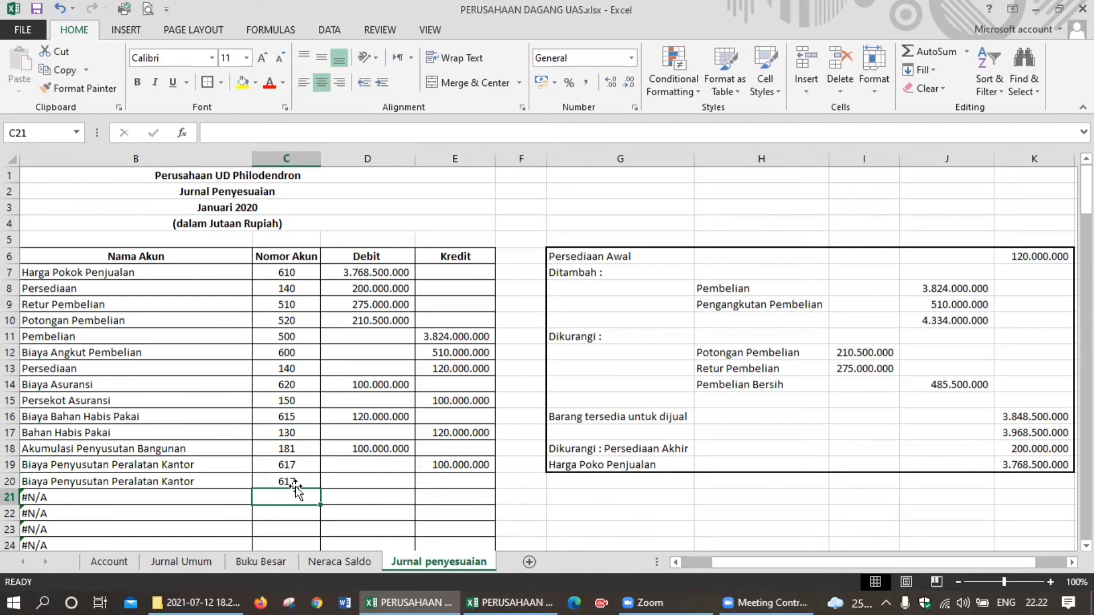
{"action": "type", "text": "191"}
{"action": "key", "text": "Return"}
Enter 65000000 as the Debit for Biaya Penyusutan Peralatan Kantor in D20 and as the Kredit for Akumulasi Penyusutan Peralatan Kantor in E21.
{"action": "key", "text": "Right"}
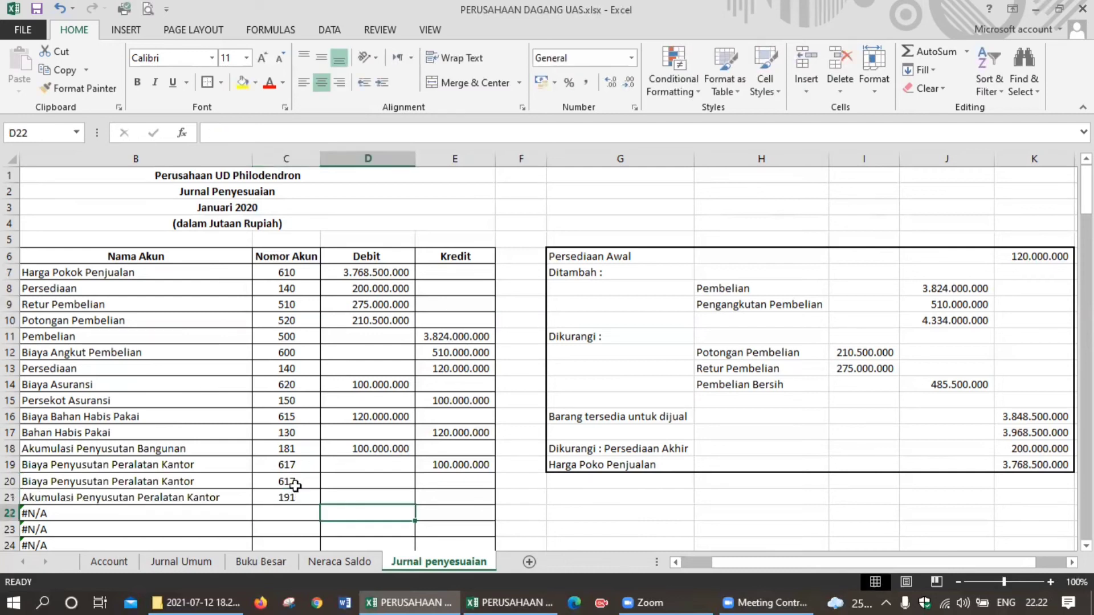
{"action": "key", "text": "Up"}
{"action": "key", "text": "Up"}
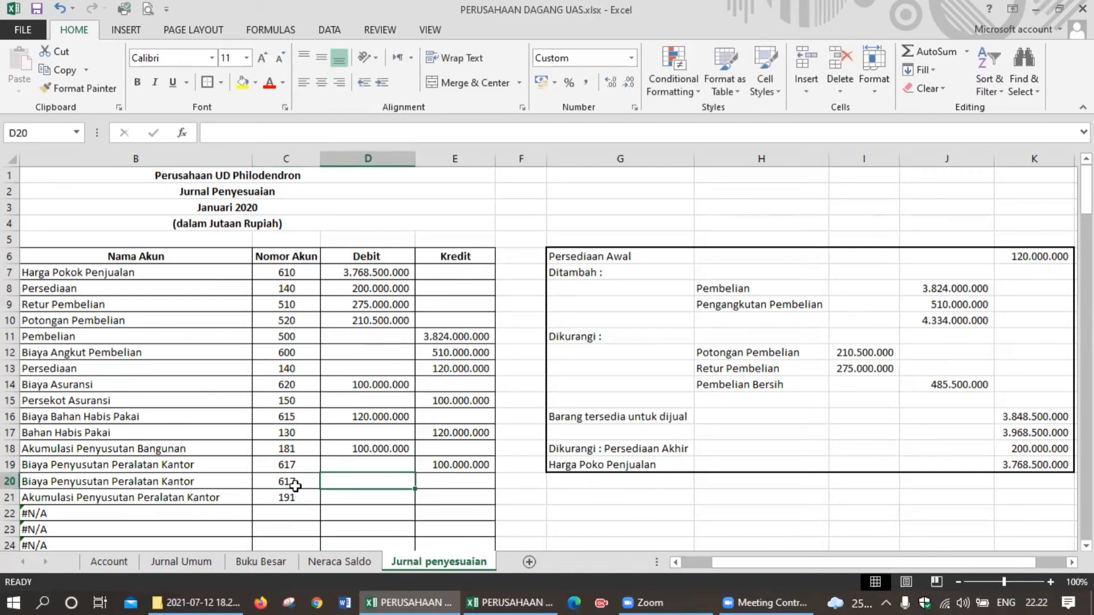
{"action": "type", "text": "65000000"}
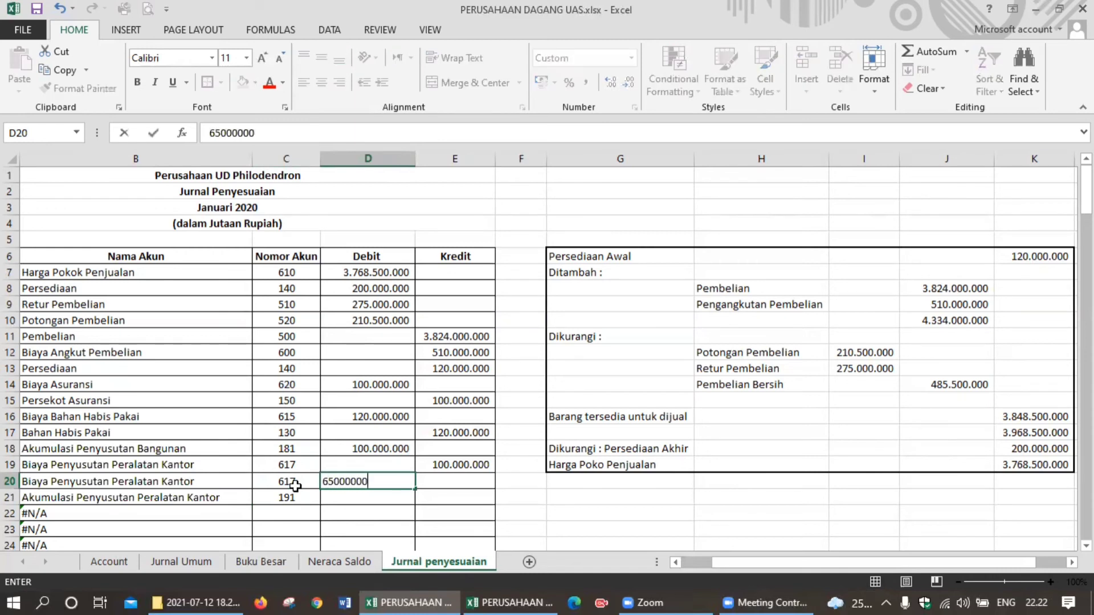
{"action": "key", "text": "Return"}
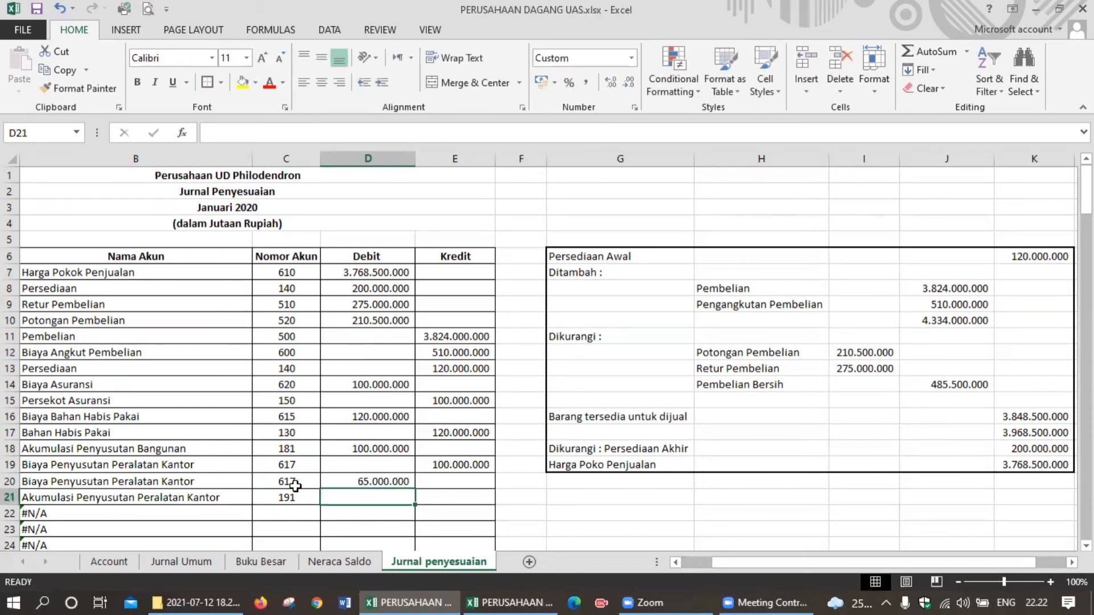
{"action": "key", "text": "Right"}
{"action": "type", "text": "6"}
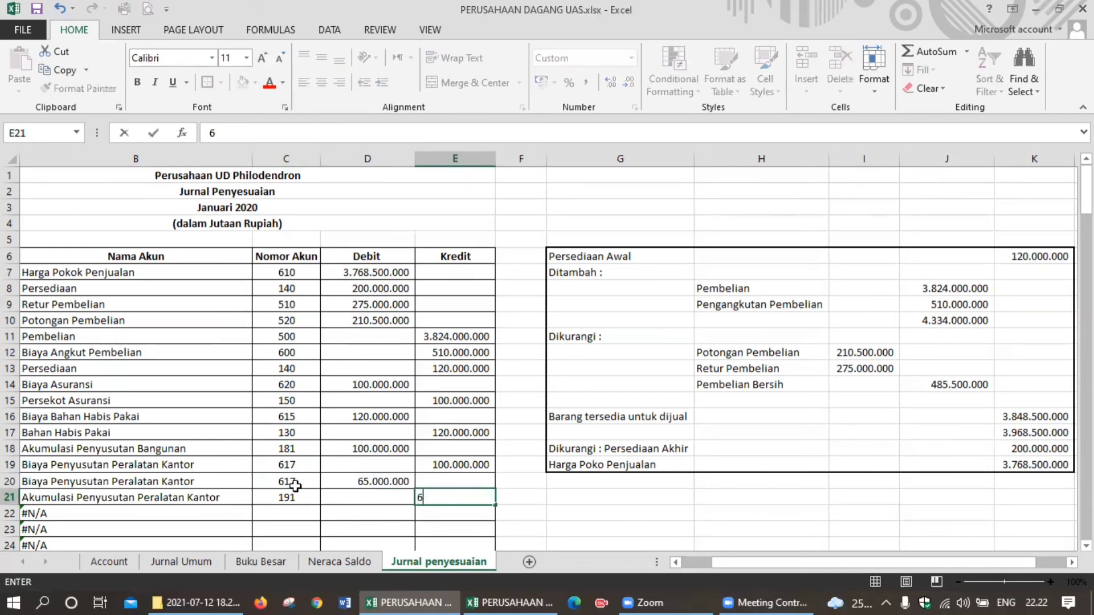
{"action": "type", "text": "5.000.0000000"}
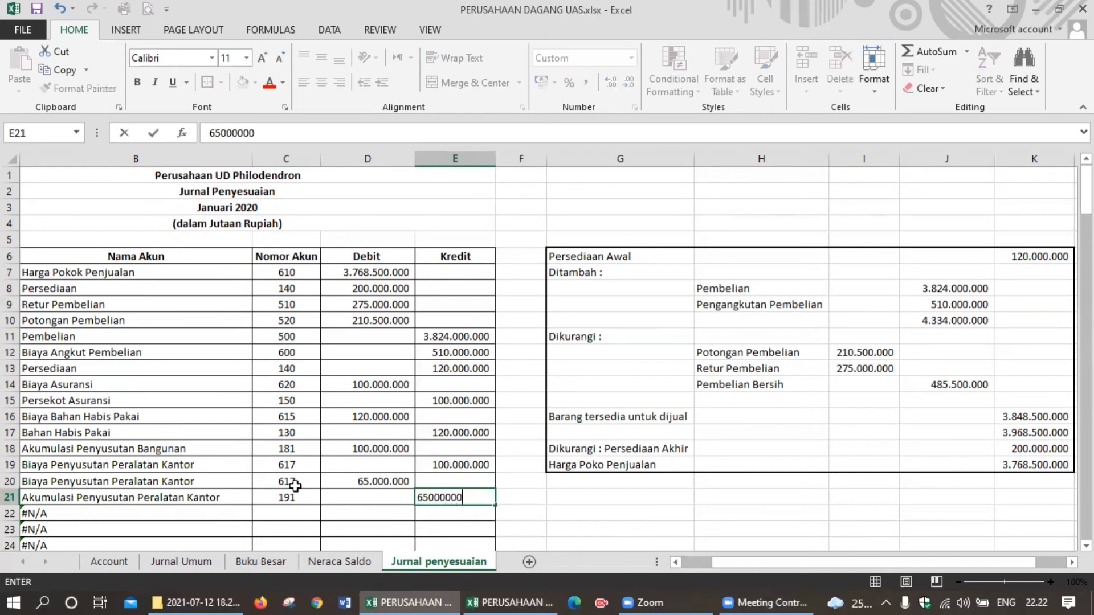
{"action": "key", "text": "Return"}
Enter the account numbers 612 and 210 in C22 and C23 for the sales salary adjustment.
{"action": "key", "text": "Left"}
{"action": "key", "text": "Left"}
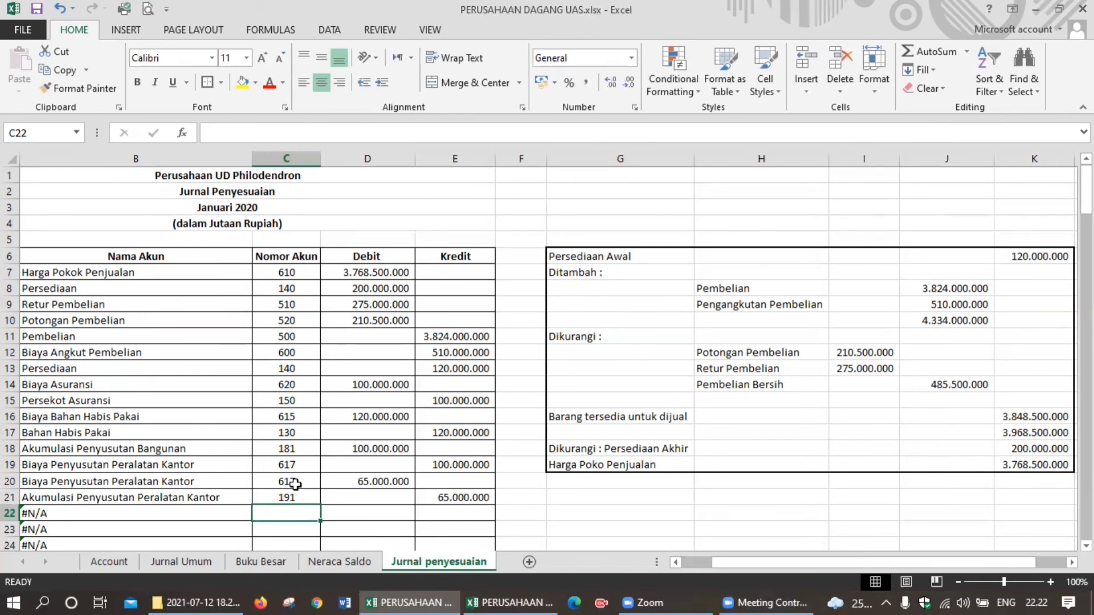
{"action": "type", "text": "612"}
{"action": "key", "text": "Return"}
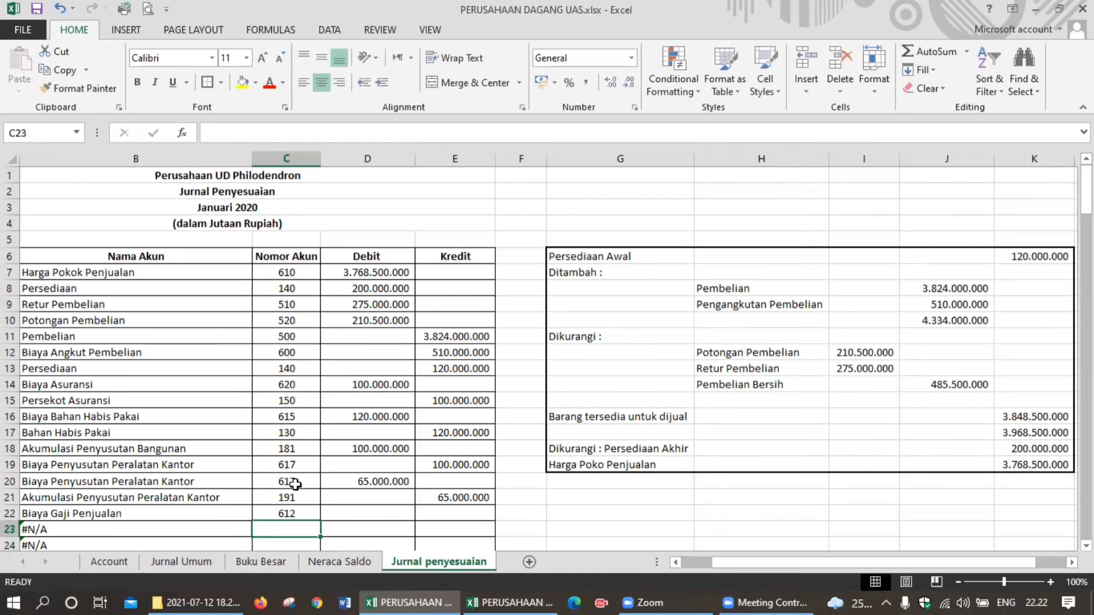
{"action": "type", "text": "210"}
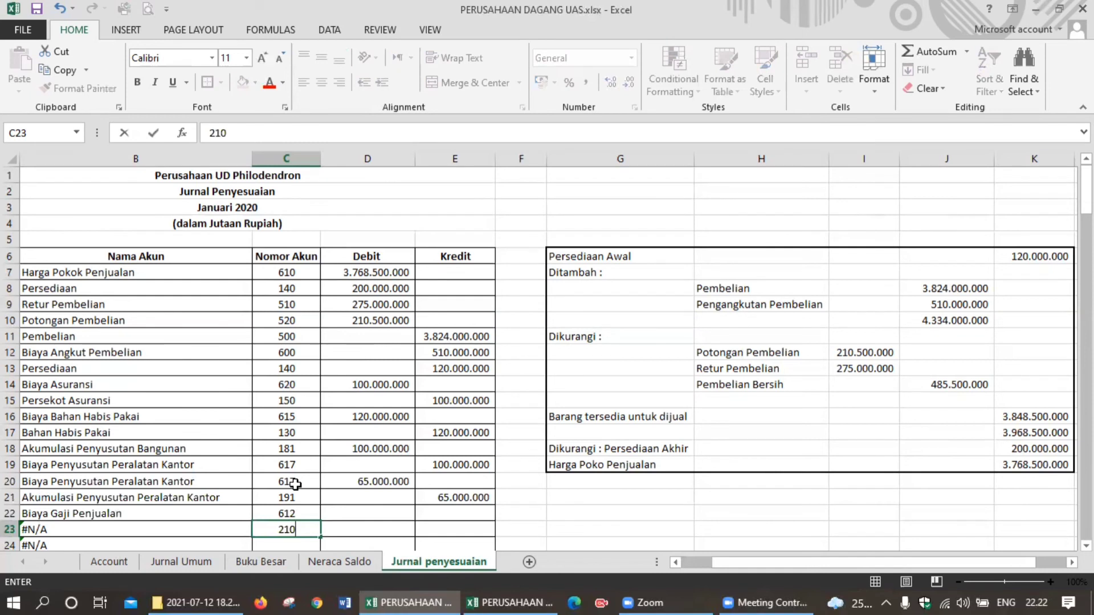
{"action": "key", "text": "Tab"}
Enter 12000000 as the Debit for Biaya Gaji Penjualan in D22 and as the Kredit for Hutang Gaji in E23.
{"action": "key", "text": "Up"}
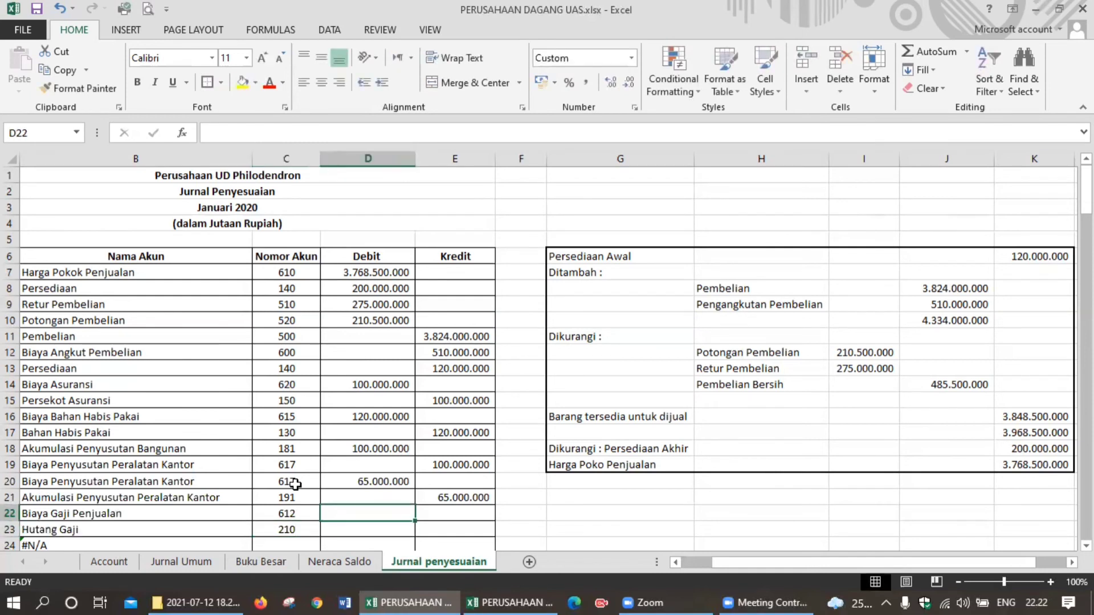
{"action": "type", "text": "12.000.00"}
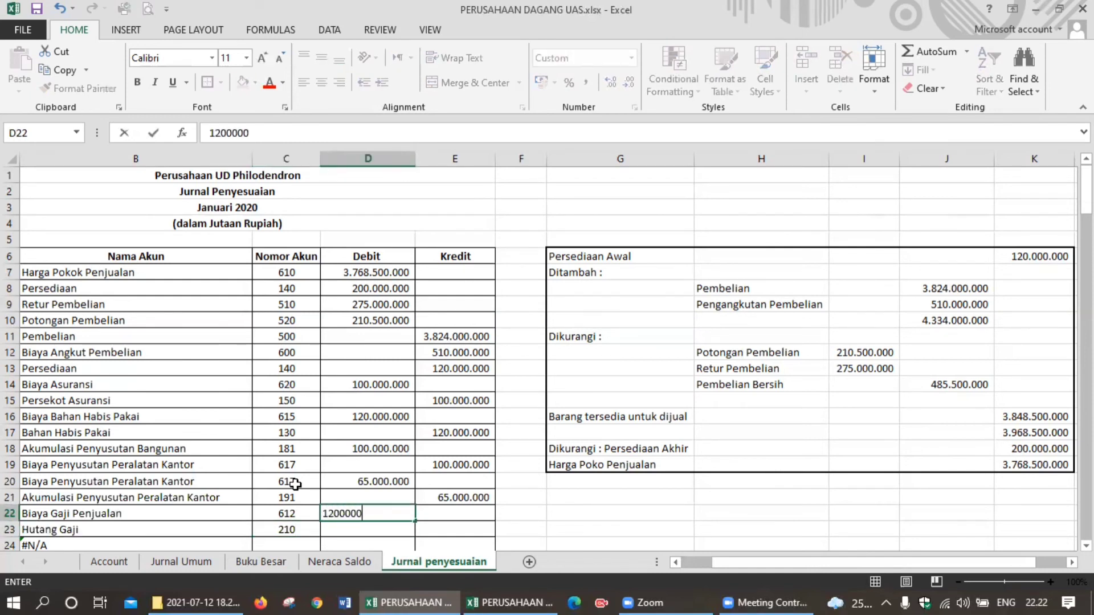
{"action": "type", "text": "0"}
{"action": "key", "text": "Return"}
{"action": "key", "text": "Right"}
{"action": "type", "text": "1"}
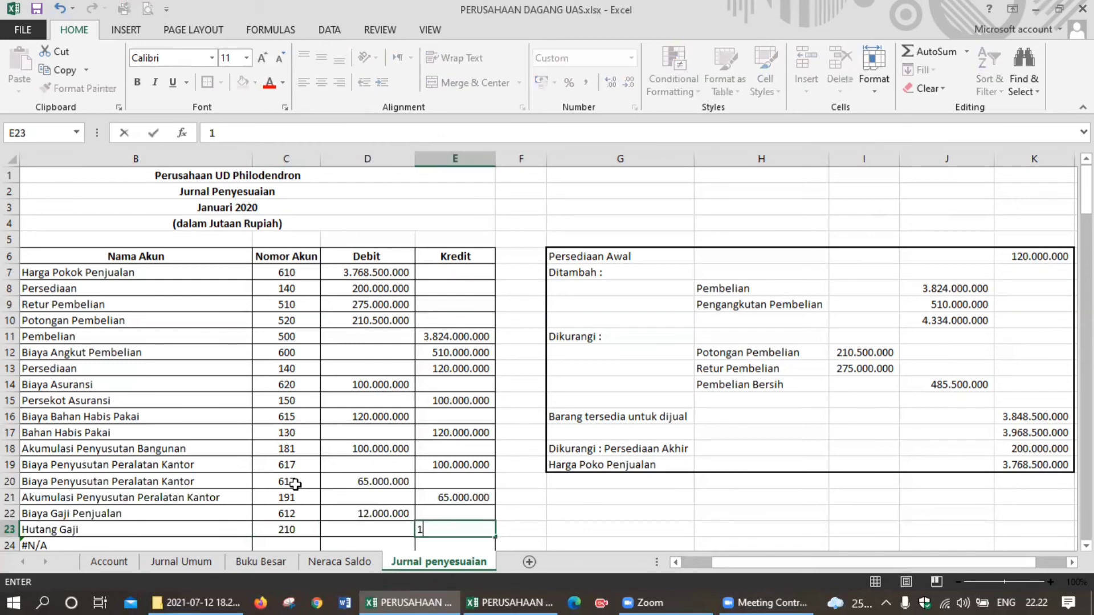
{"action": "type", "text": "2.000.000"}
{"action": "key", "text": "Return"}
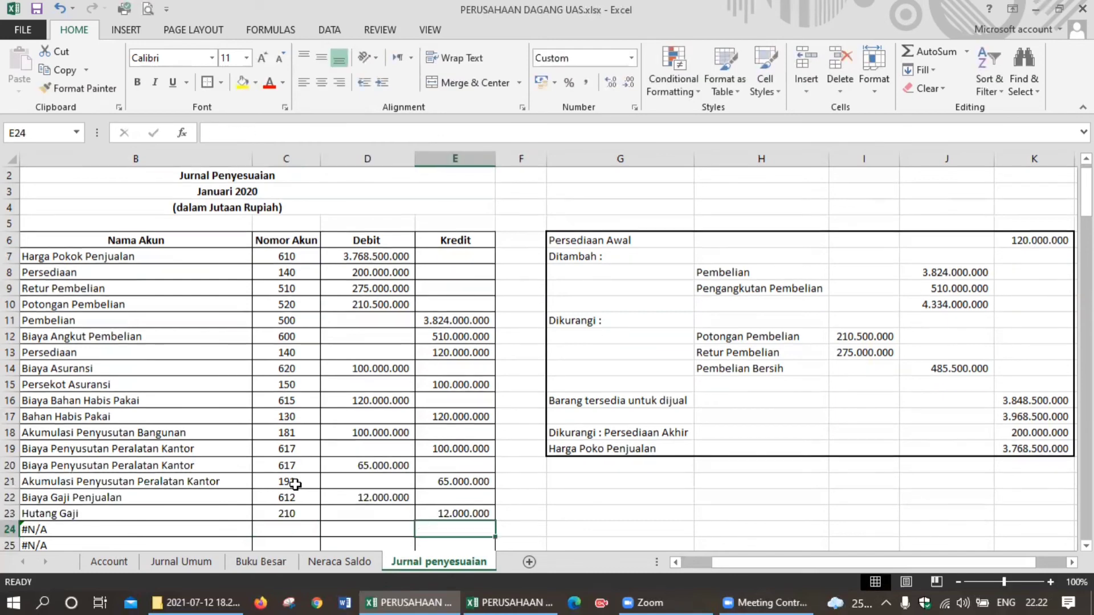
Enter the account numbers 618 and 210 in C24 and C25 for the office salary adjustment.
{"action": "scroll", "coordinate": [295, 484], "scroll_direction": "down", "scroll_amount": 3}
{"action": "left_click", "coordinate": [303, 379]}
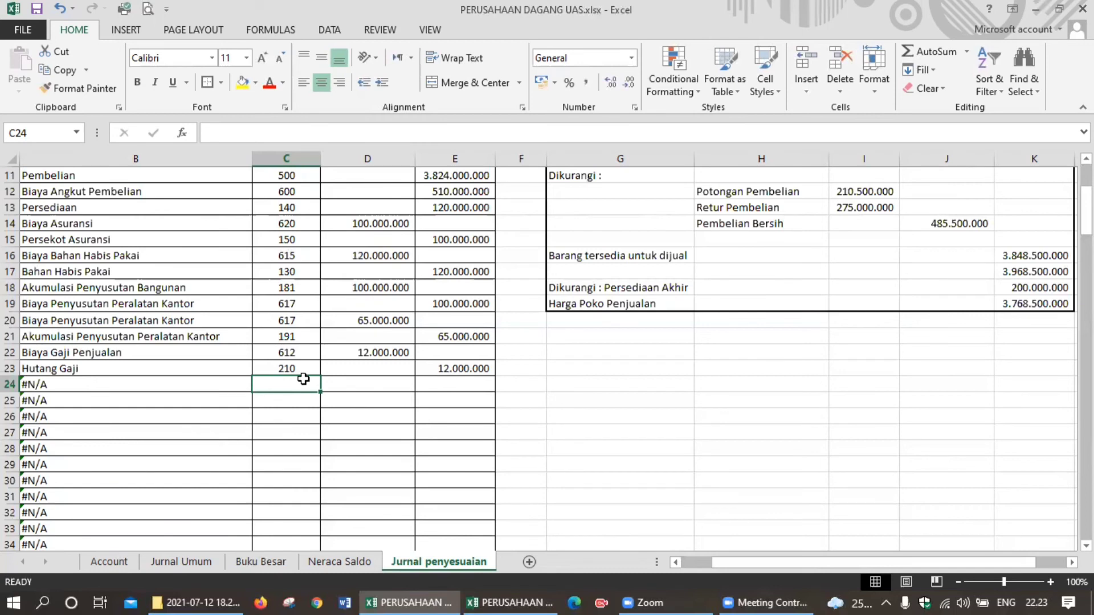
{"action": "type", "text": "618"}
{"action": "key", "text": "Return"}
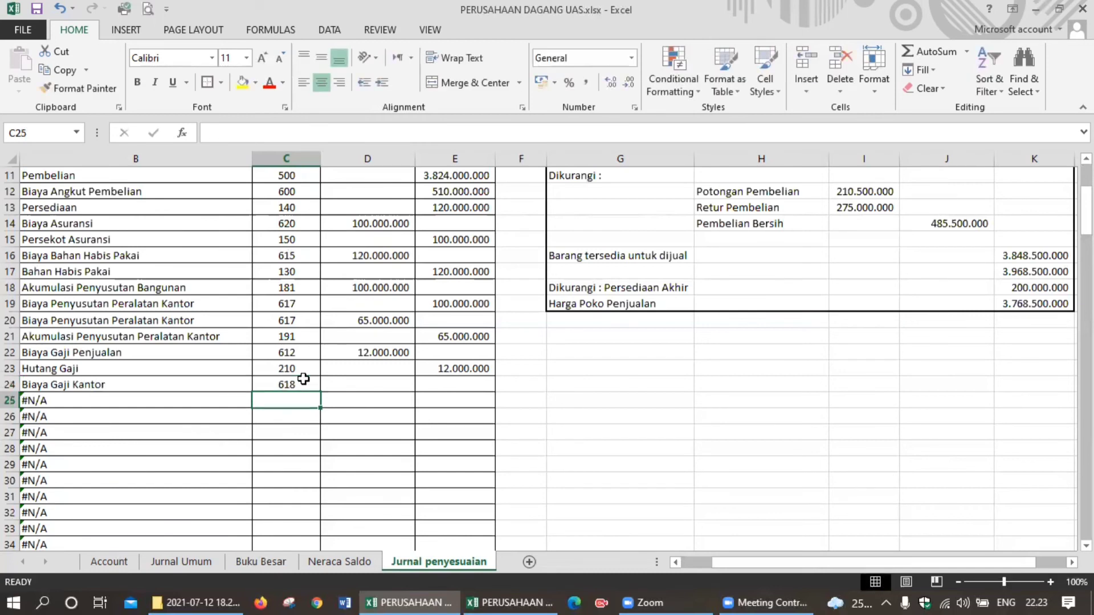
{"action": "type", "text": "210"}
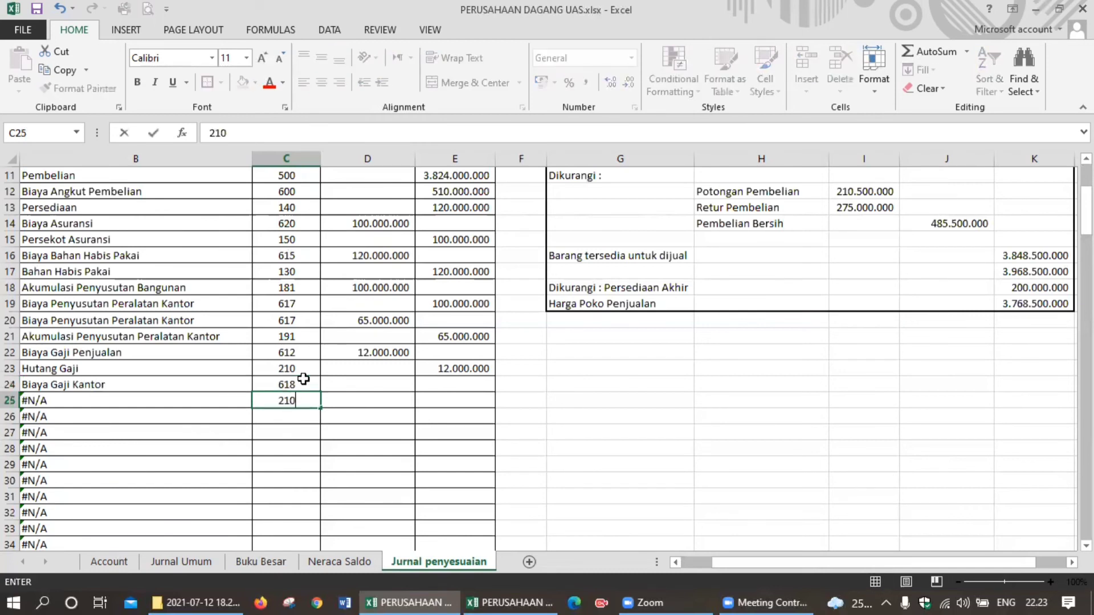
{"action": "key", "text": "Tab"}
Enter 10000000 as the Debit for Biaya Gaji Kantor in D24 and as the Kredit for Hutang Gaji in E25.
{"action": "key", "text": "Up"}
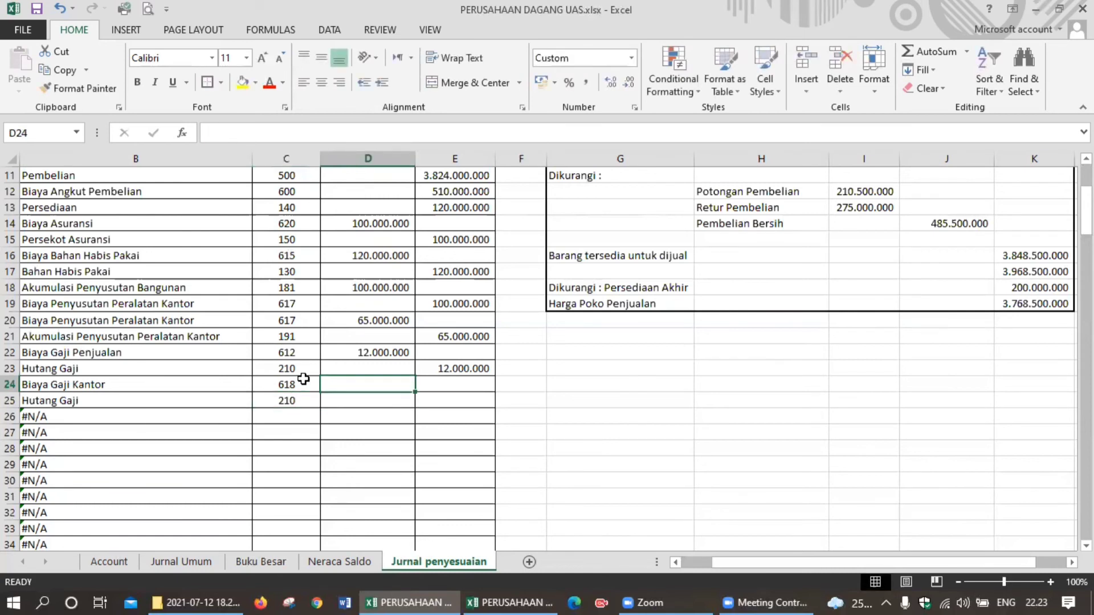
{"action": "type", "text": "10000000"}
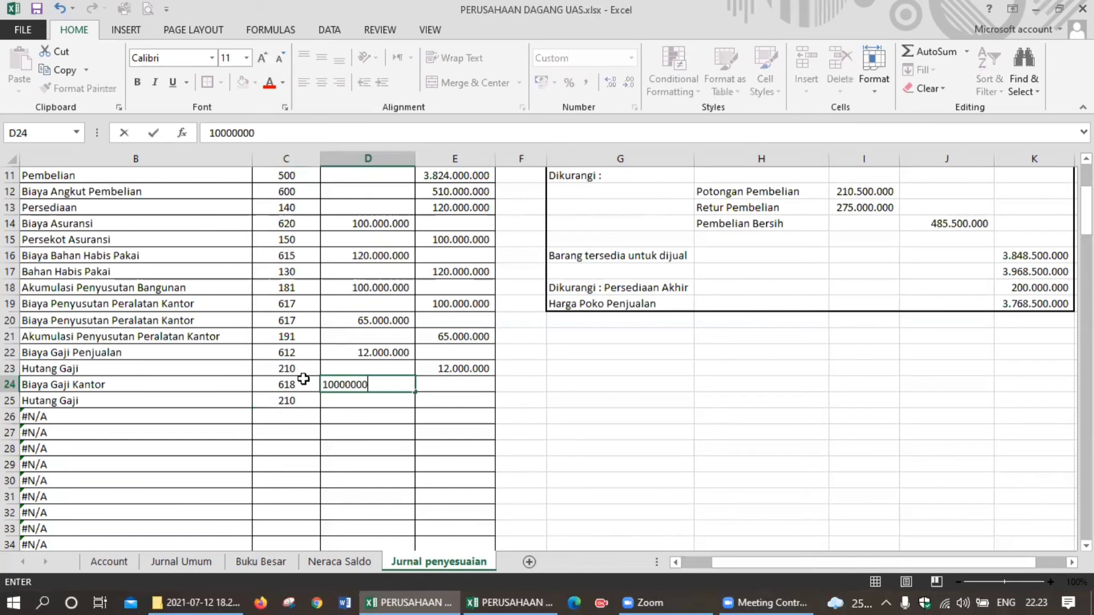
{"action": "key", "text": "Return"}
{"action": "key", "text": "Tab"}
{"action": "type", "text": "100"}
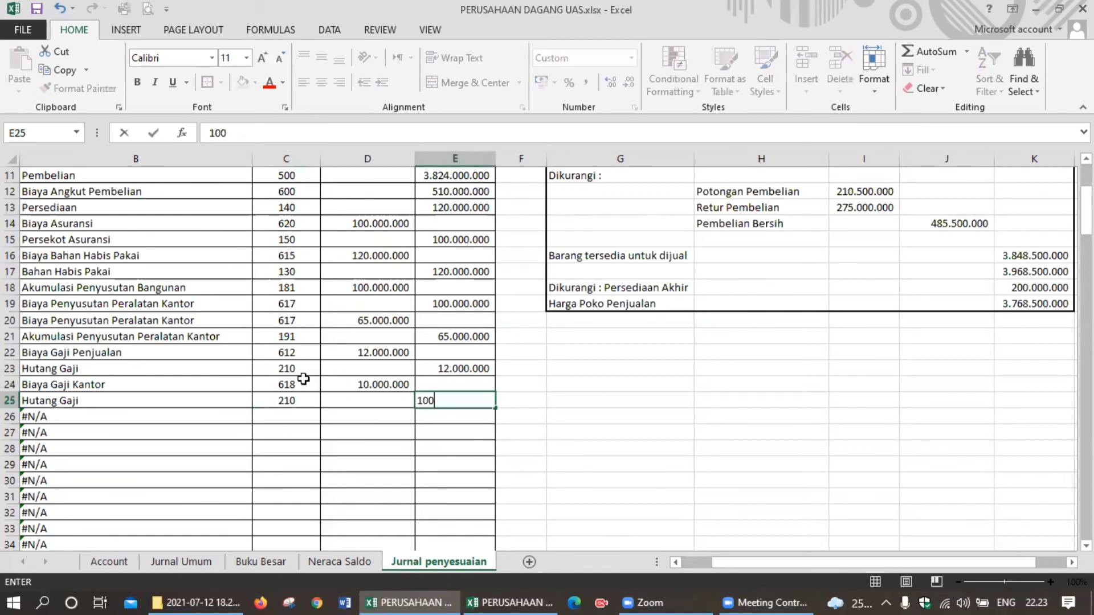
{"action": "type", "text": "00000"}
{"action": "key", "text": "Return"}
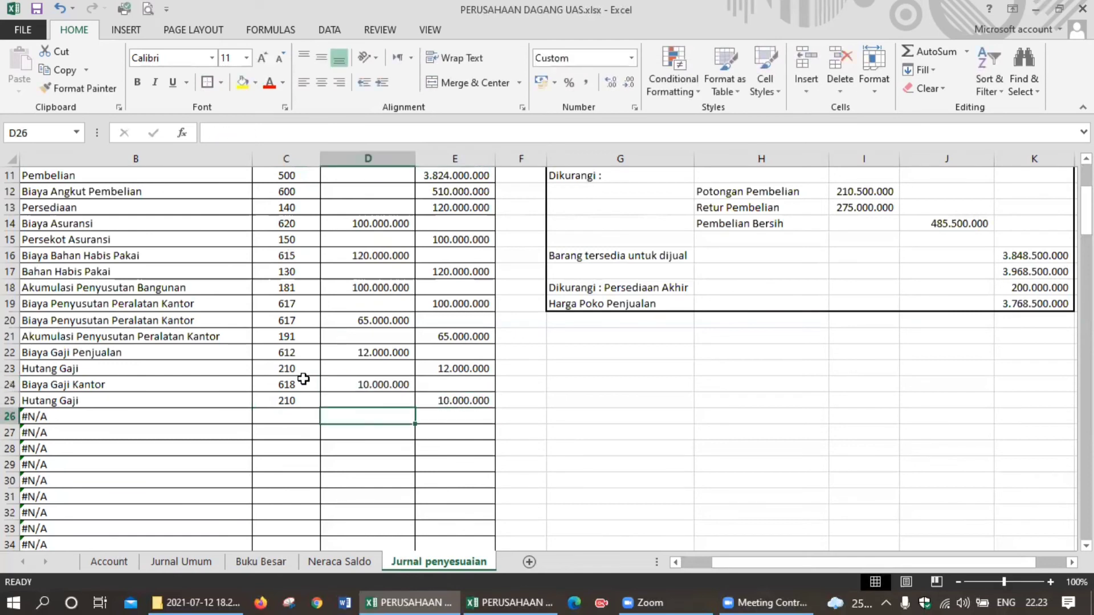
Enter the account numbers 611 and 121 in C26 and C27 for the receivables loss adjustment.
{"action": "key", "text": "Left"}
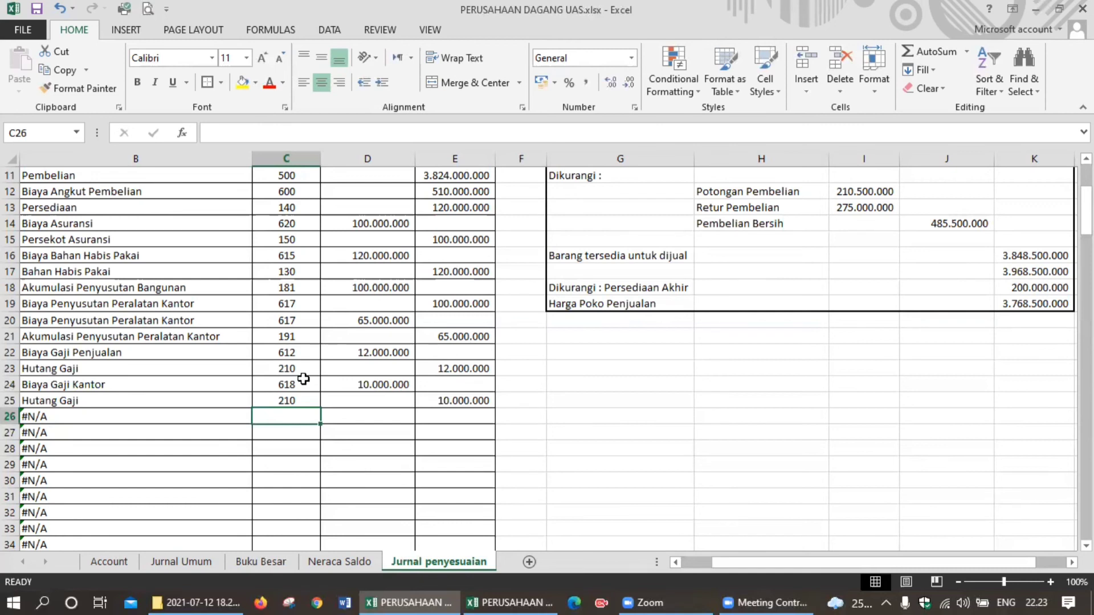
{"action": "type", "text": "611"}
{"action": "key", "text": "Return"}
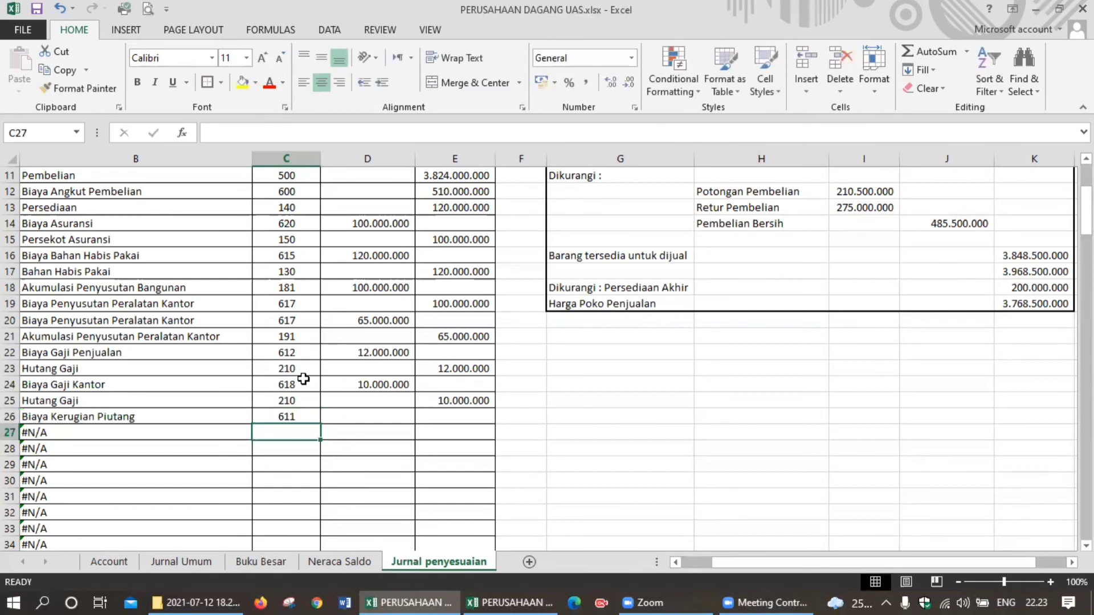
{"action": "type", "text": "121"}
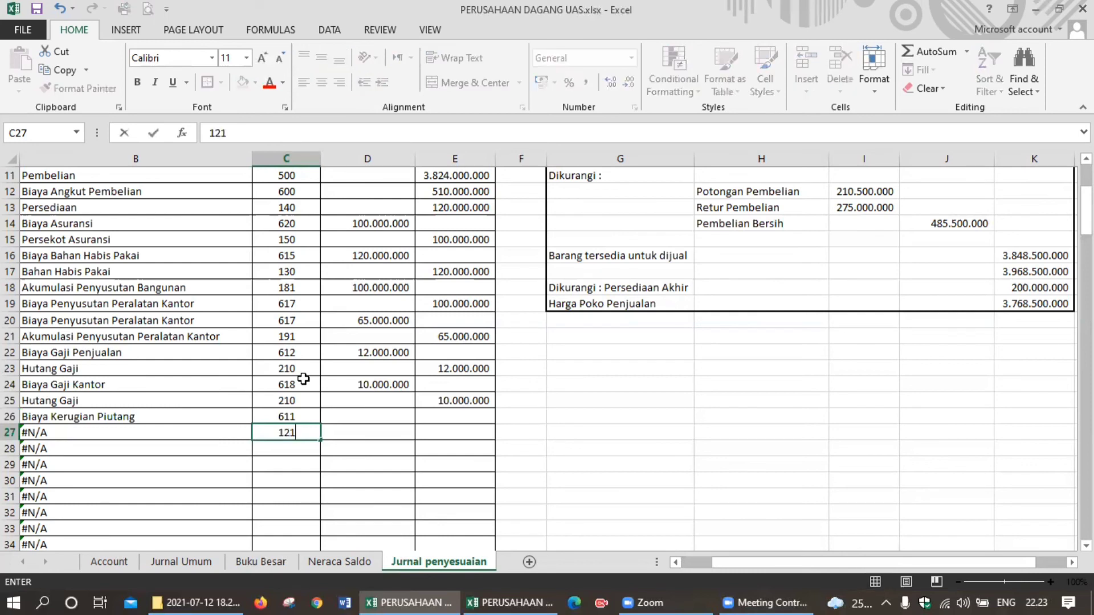
{"action": "key", "text": "Tab"}
Enter 15500000 as the Debit for Biaya Kerugian Piutang in D26 and as the Kredit for Cadangan Kerugian Piutang in E27.
{"action": "key", "text": "Up"}
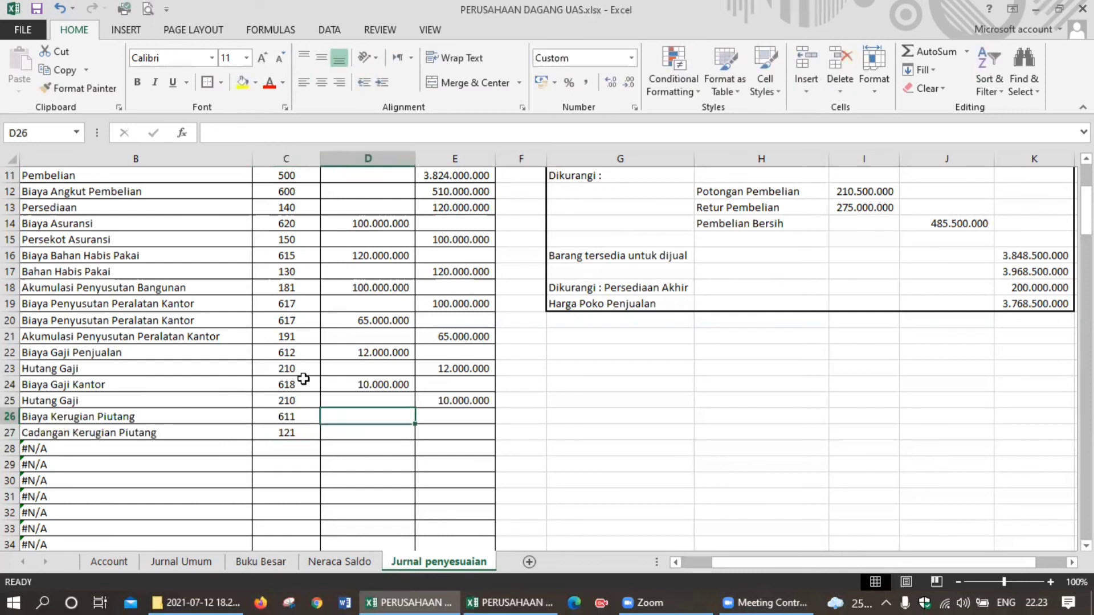
{"action": "type", "text": "15.500."}
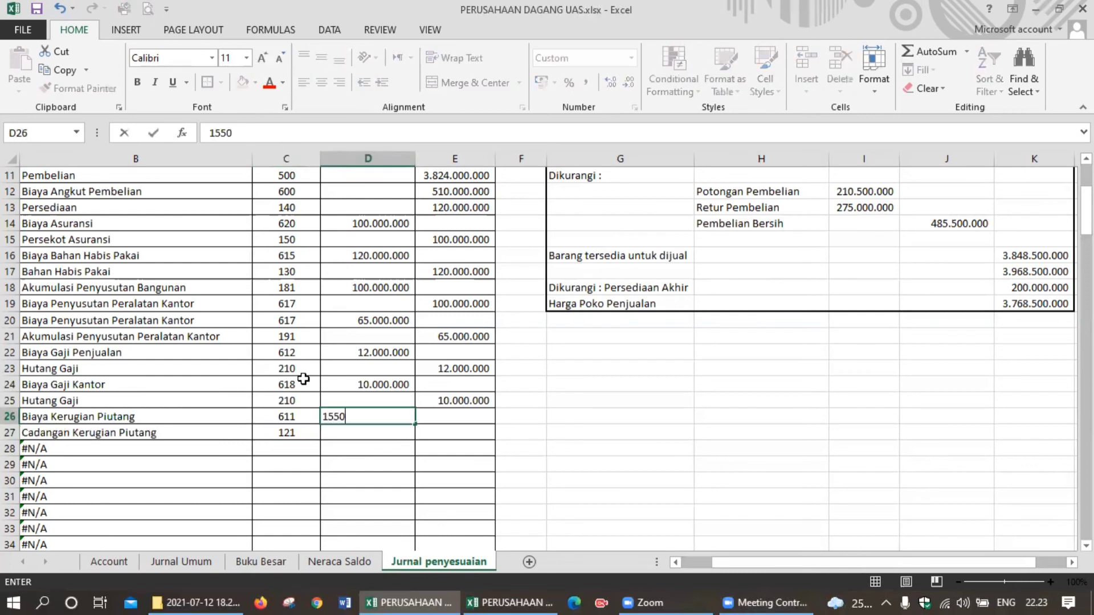
{"action": "type", "text": "0000"}
{"action": "key", "text": "Return"}
{"action": "key", "text": "Tab"}
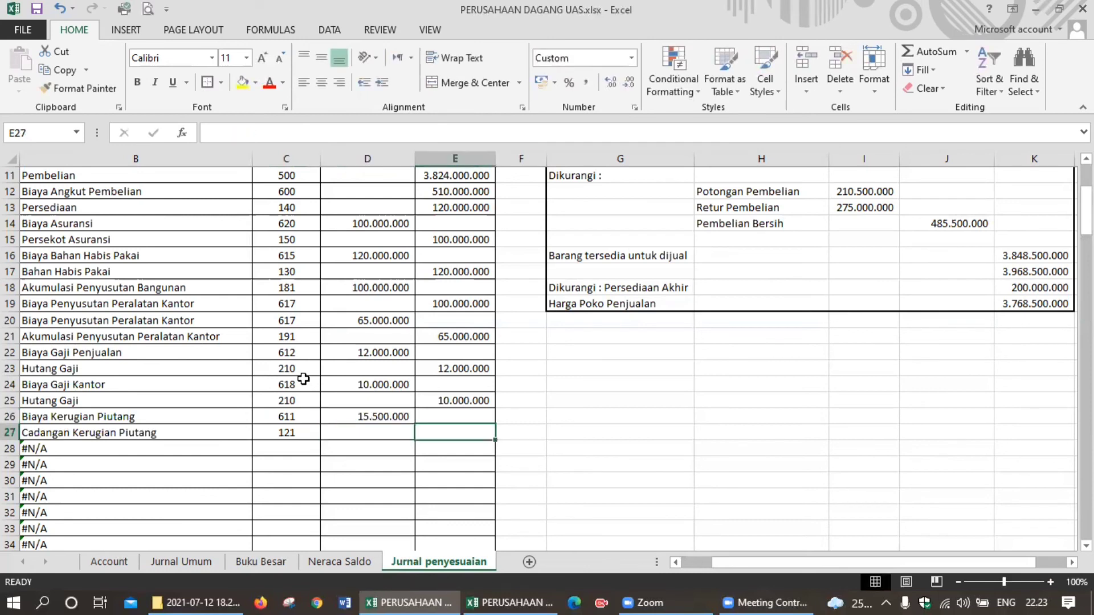
{"action": "type", "text": "15.500.00"}
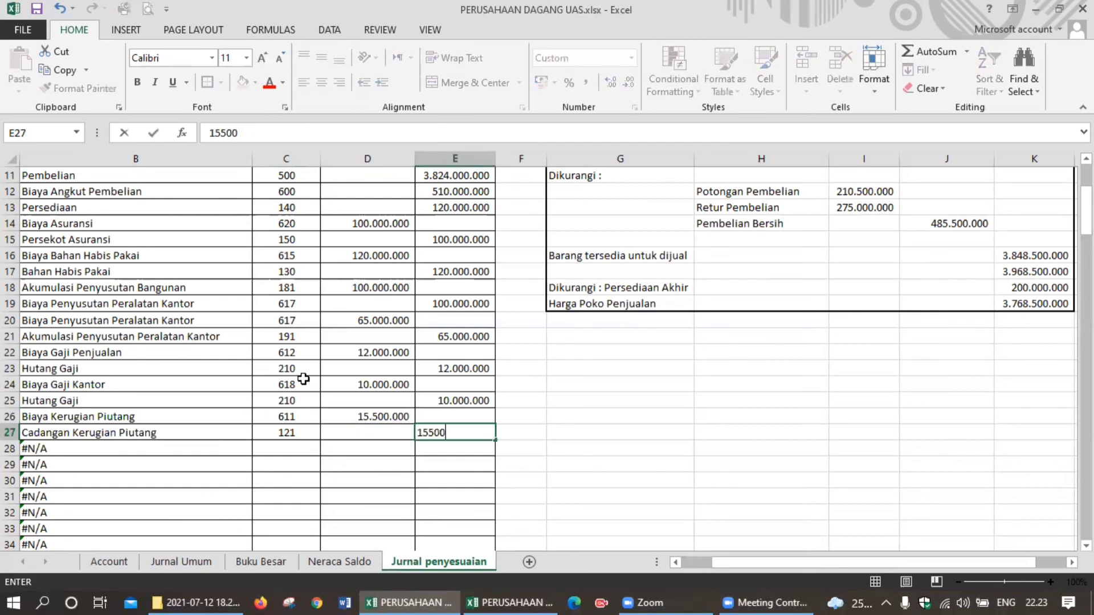
{"action": "type", "text": "000"}
{"action": "key", "text": "Return"}
Check the accounts in the Neraca Saldo sheet and enter account numbers 619 and 220 in C28 and C29 of Jurnal penyesuaian.
{"action": "key", "text": "Left"}
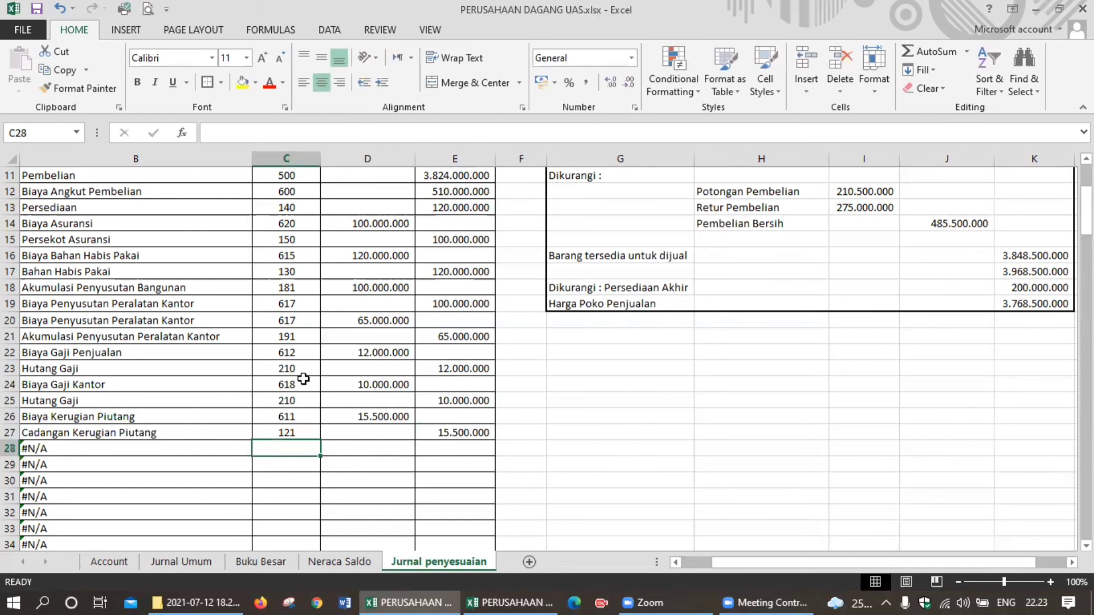
{"action": "left_click", "coordinate": [361, 564]}
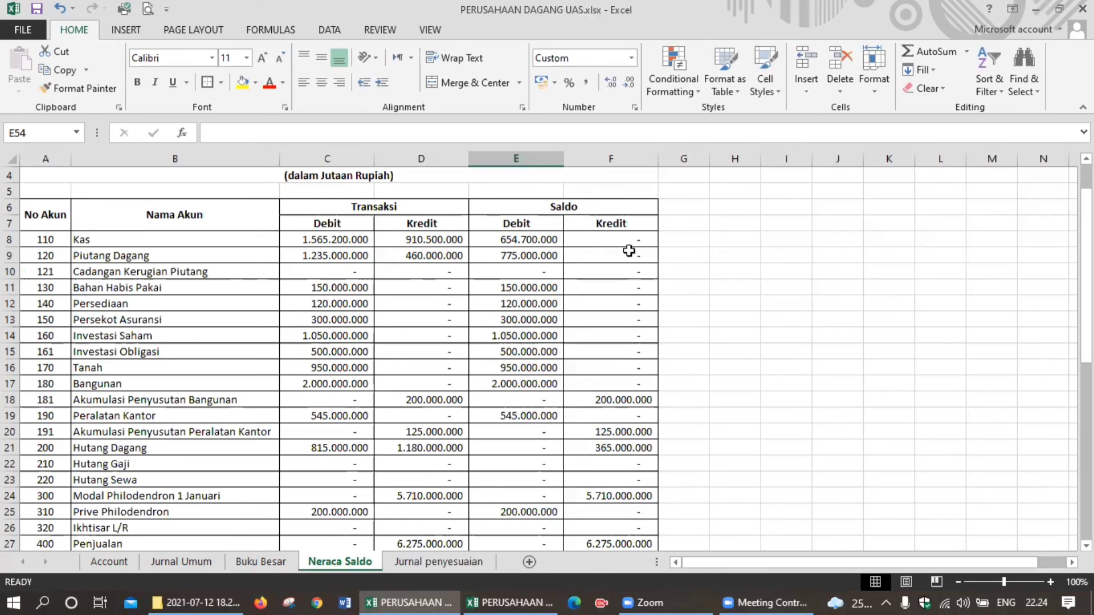
{"action": "left_click", "coordinate": [440, 562]}
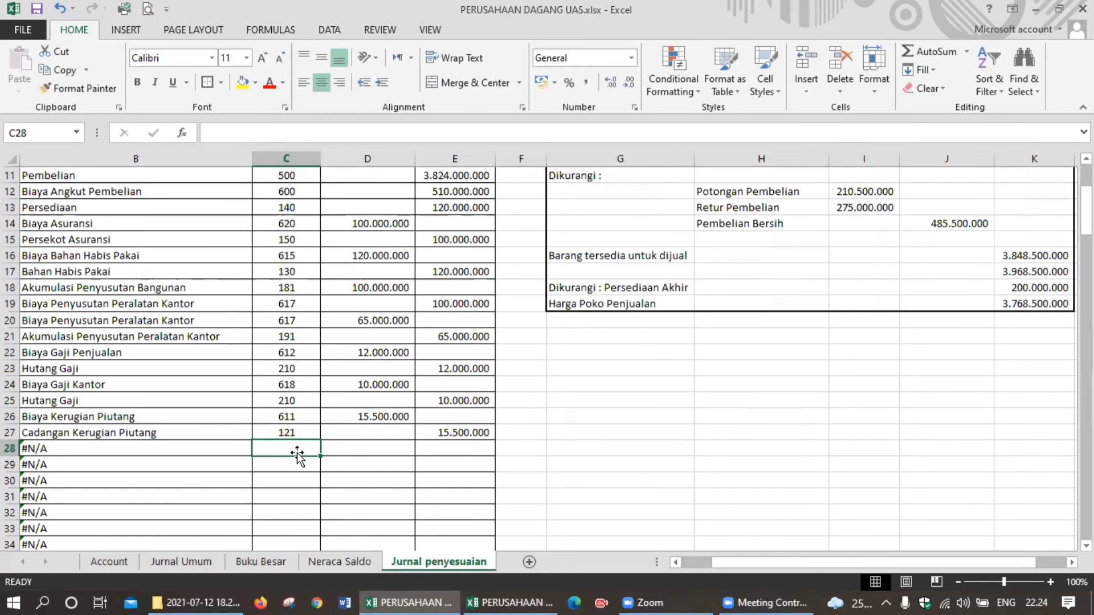
{"action": "type", "text": "619"}
{"action": "key", "text": "Return"}
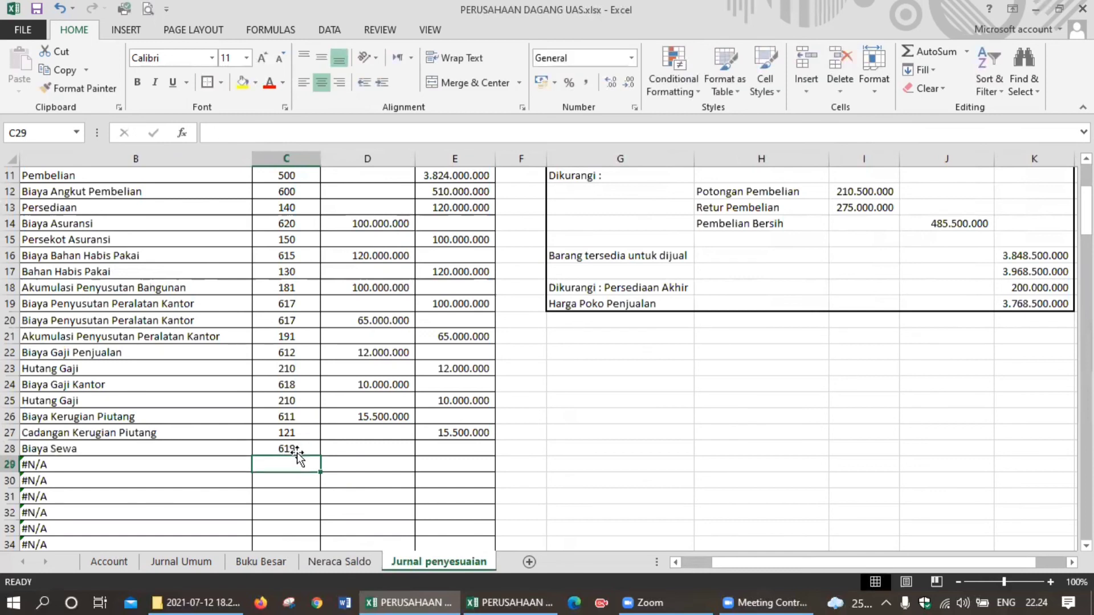
{"action": "type", "text": "220"}
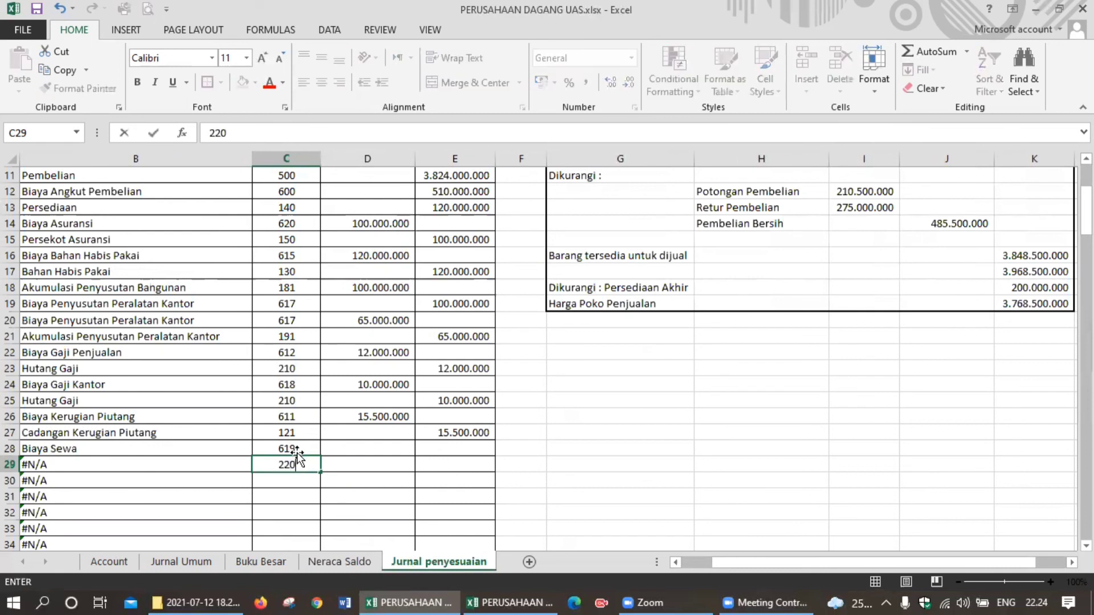
{"action": "key", "text": "Tab"}
Enter 150000000 as the Debit for Biaya Sewa in D28 and as the Kredit for Hutang Sewa in E29.
{"action": "key", "text": "Up"}
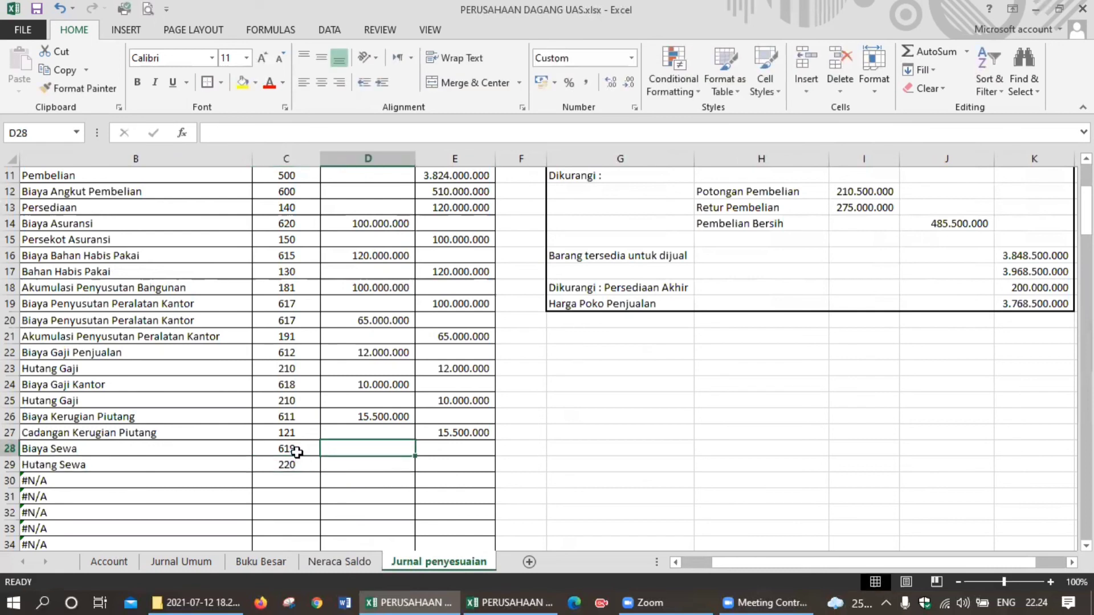
{"action": "type", "text": "15"}
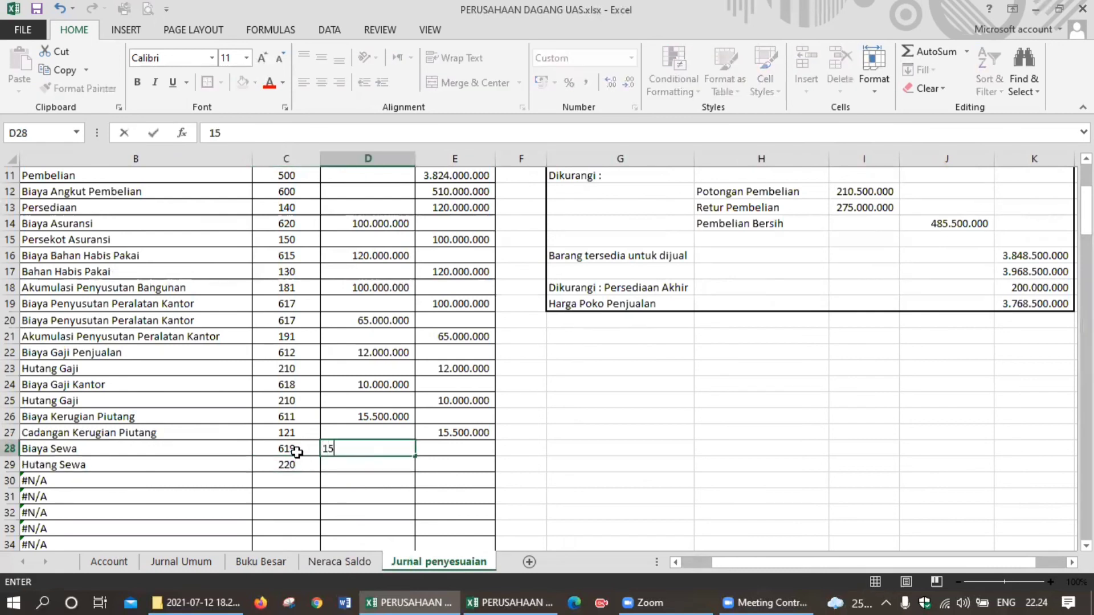
{"action": "type", "text": "0000000"}
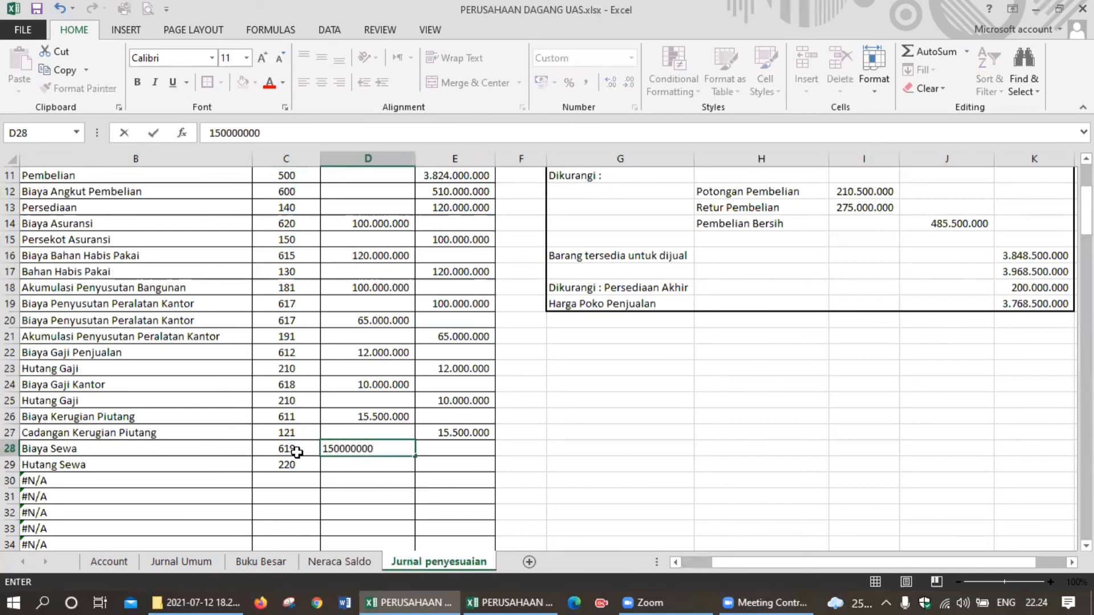
{"action": "key", "text": "Return"}
{"action": "key", "text": "Right"}
{"action": "type", "text": "150"}
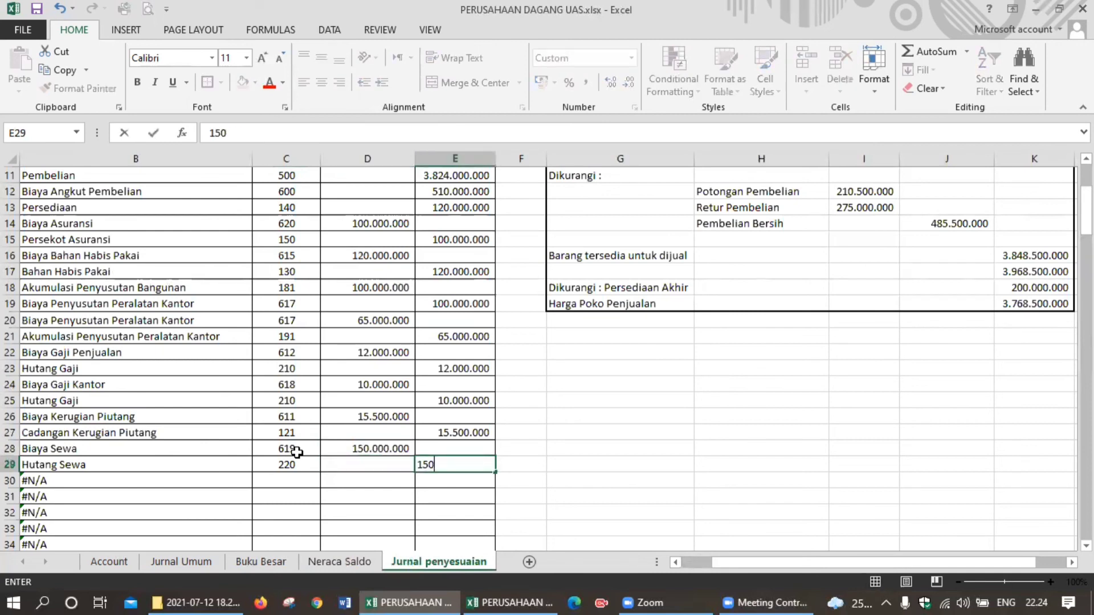
{"action": "type", "text": ".000.000"}
{"action": "key", "text": "Return"}
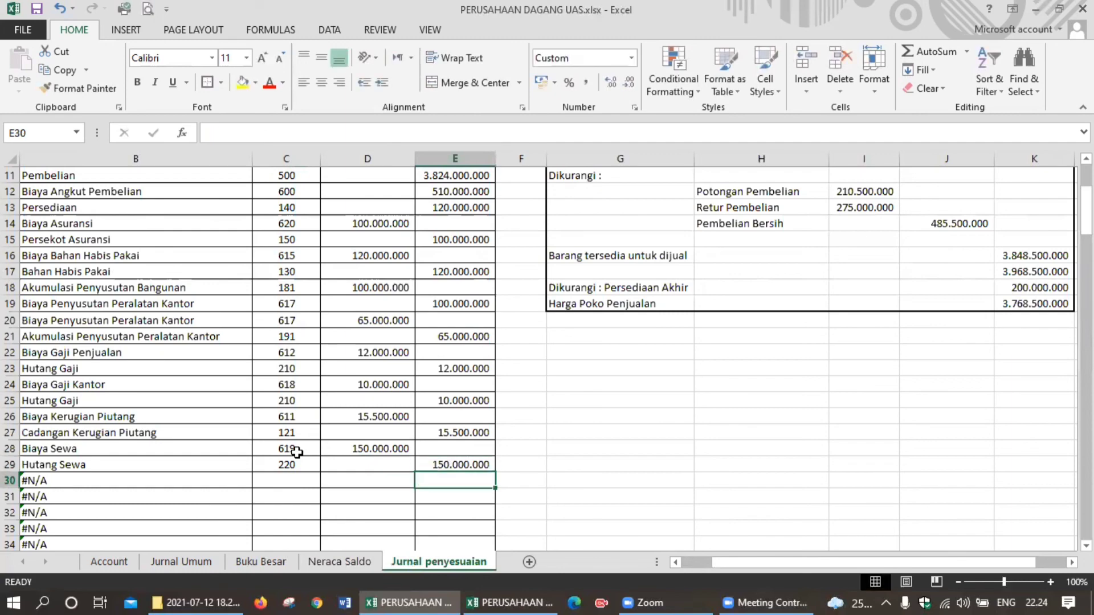
Total the Debit column in D31 with a SUM of D7:D29.
{"action": "scroll", "coordinate": [332, 434], "scroll_direction": "up", "scroll_amount": 1}
{"action": "scroll", "coordinate": [332, 435], "scroll_direction": "up", "scroll_amount": 1}
{"action": "scroll", "coordinate": [332, 435], "scroll_direction": "down", "scroll_amount": 1}
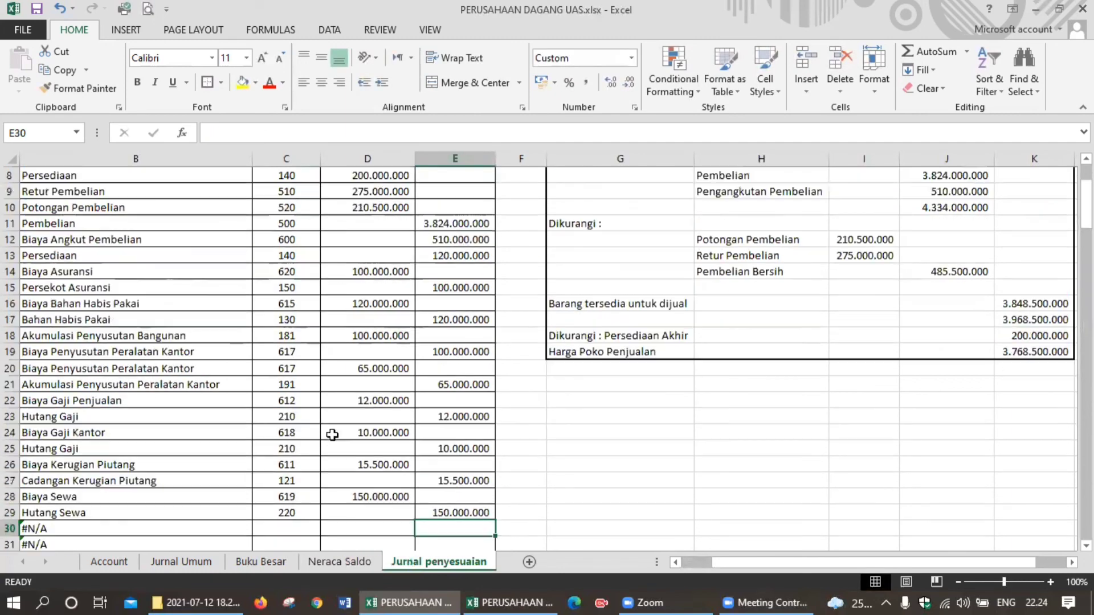
{"action": "scroll", "coordinate": [332, 434], "scroll_direction": "down", "scroll_amount": 1}
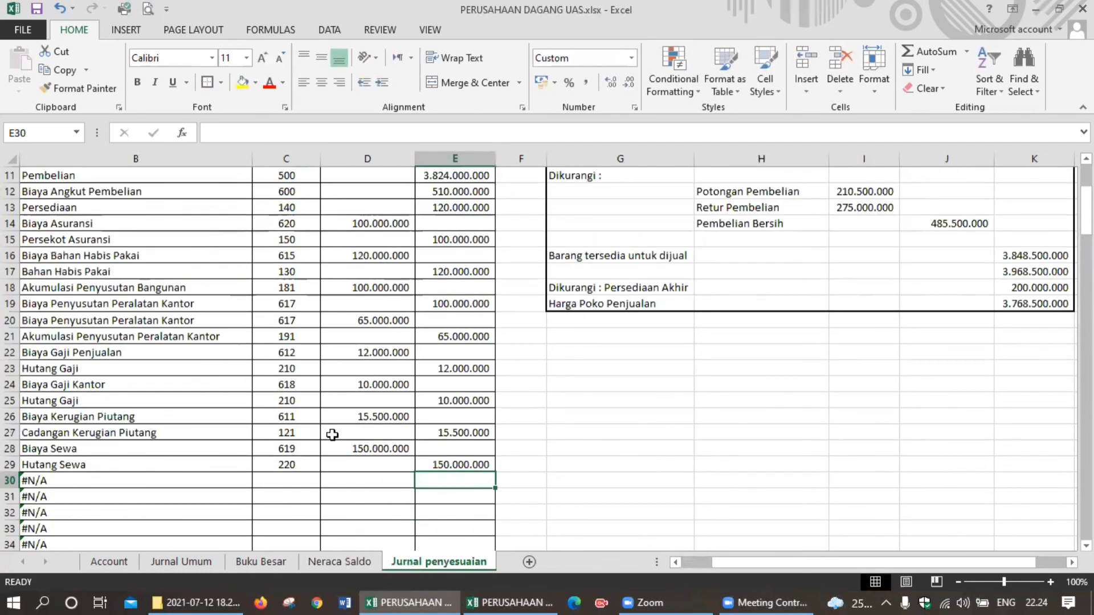
{"action": "left_click", "coordinate": [382, 498]}
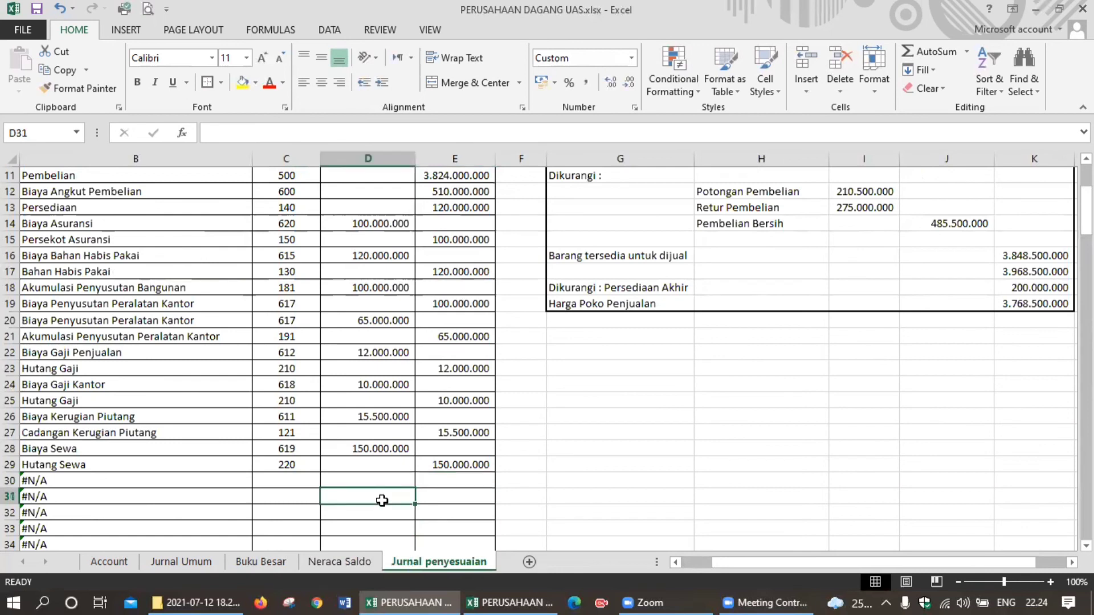
{"action": "type", "text": "=su"}
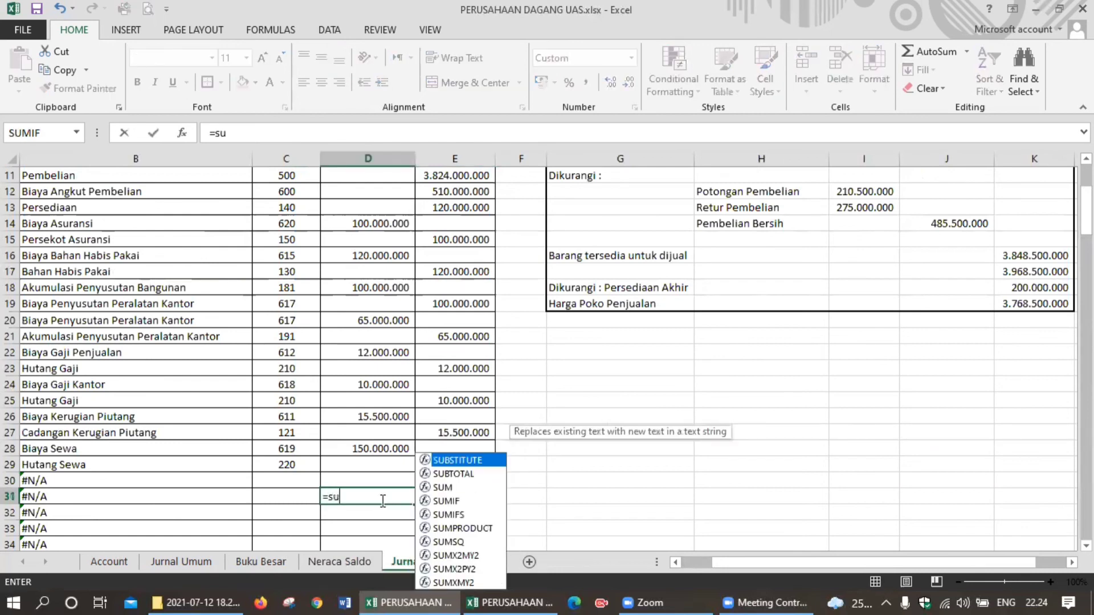
{"action": "double_click", "coordinate": [460, 487]}
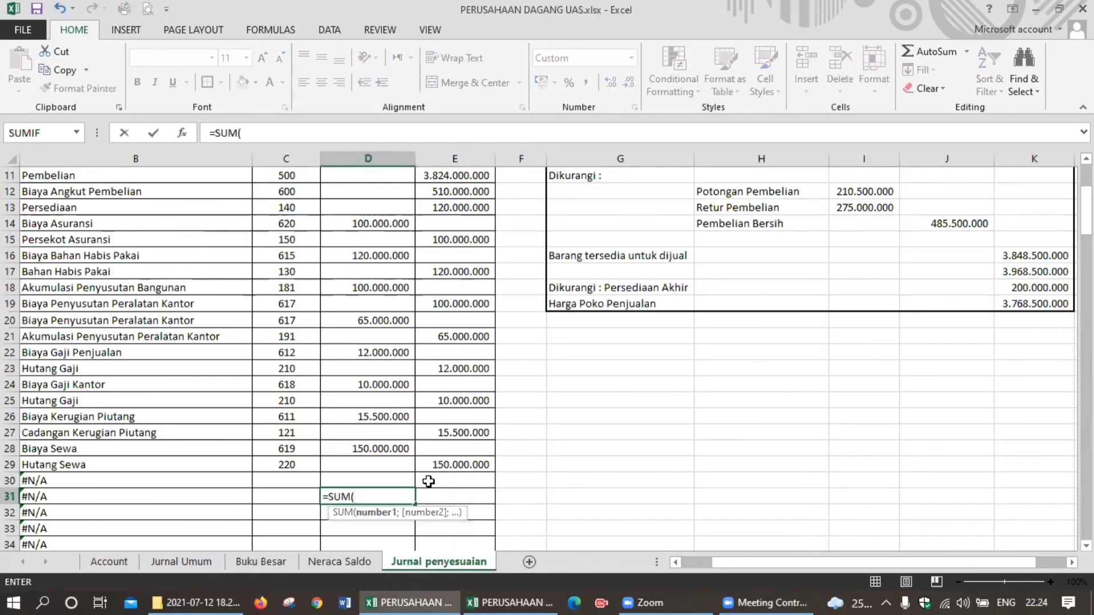
{"action": "left_click_drag", "start_coordinate": [379, 463], "coordinate": [383, 188]}
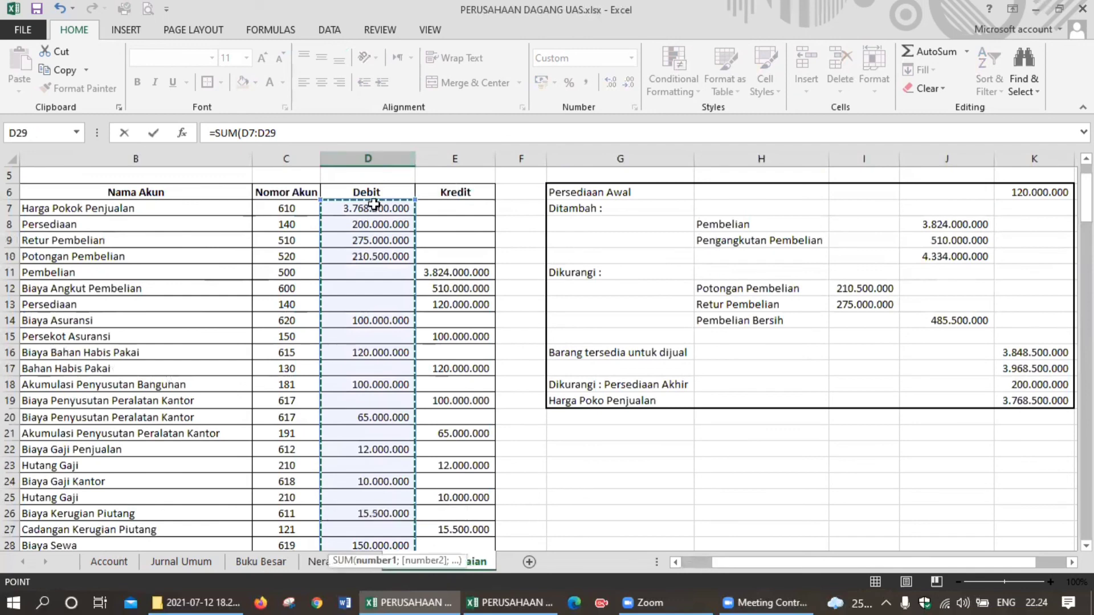
{"action": "scroll", "coordinate": [374, 204], "scroll_direction": "down", "scroll_amount": 6}
{"action": "key", "text": "Return"}
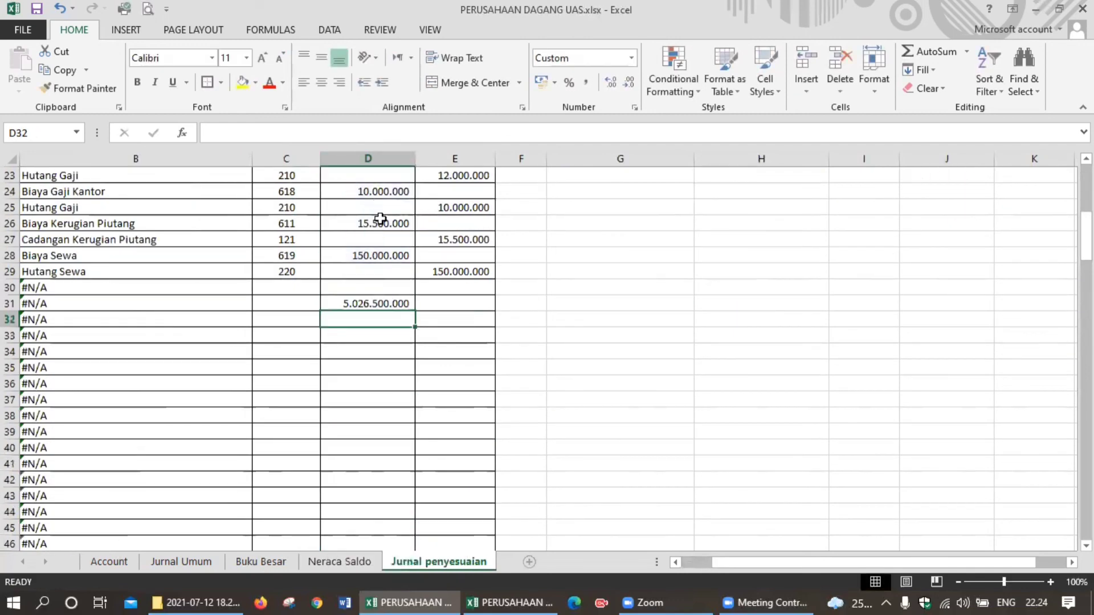
Copy the Debit total formula from D31 across to E31 to total the Kredit column.
{"action": "left_click", "coordinate": [408, 302]}
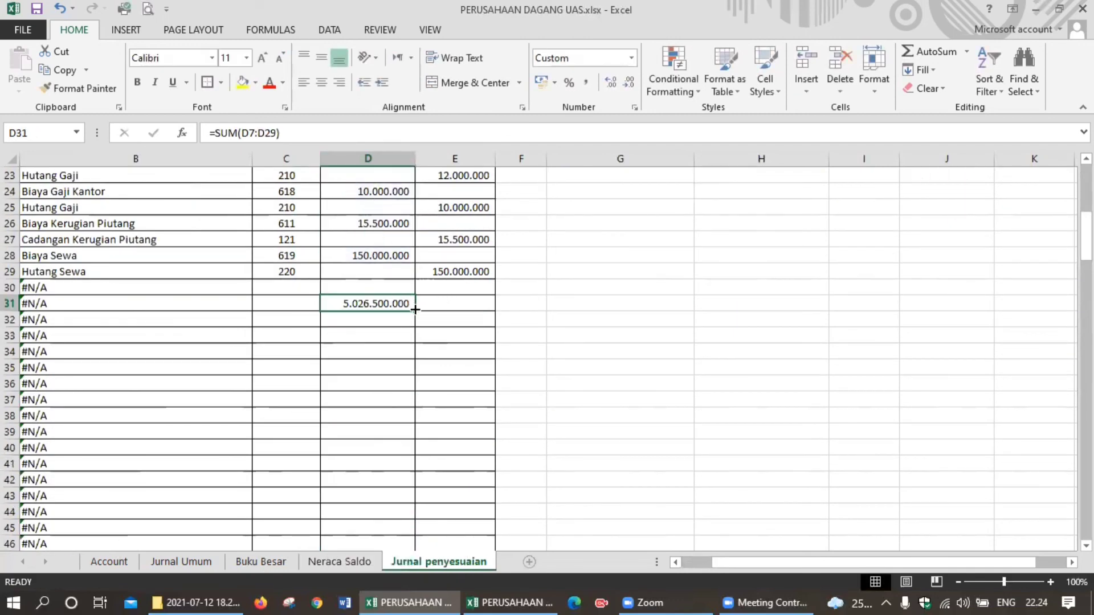
{"action": "left_click_drag", "start_coordinate": [415, 311], "coordinate": [454, 303]}
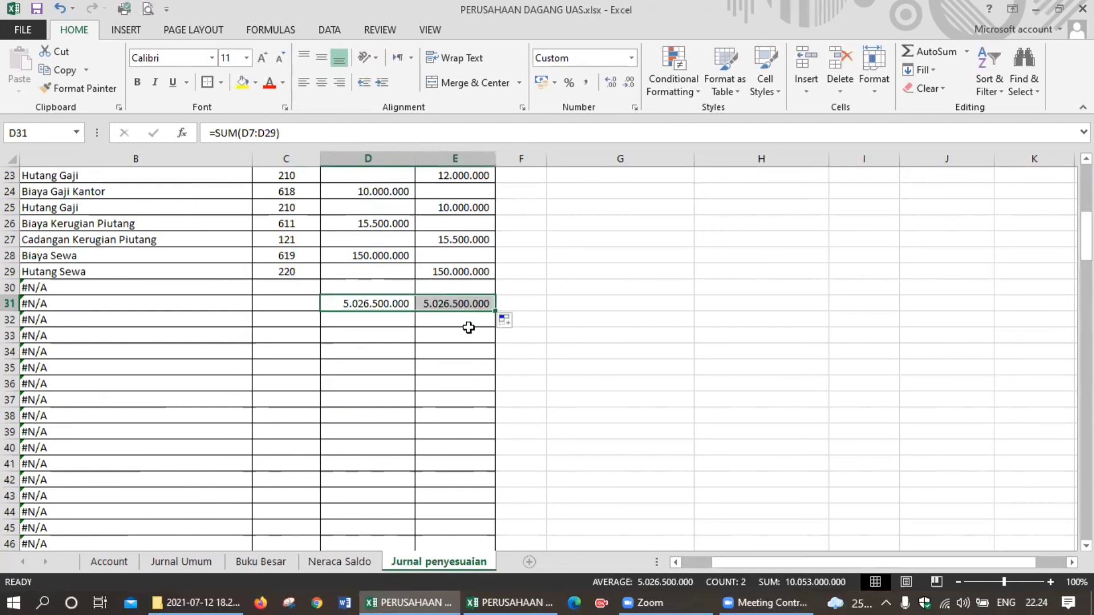
{"action": "left_click", "coordinate": [464, 329]}
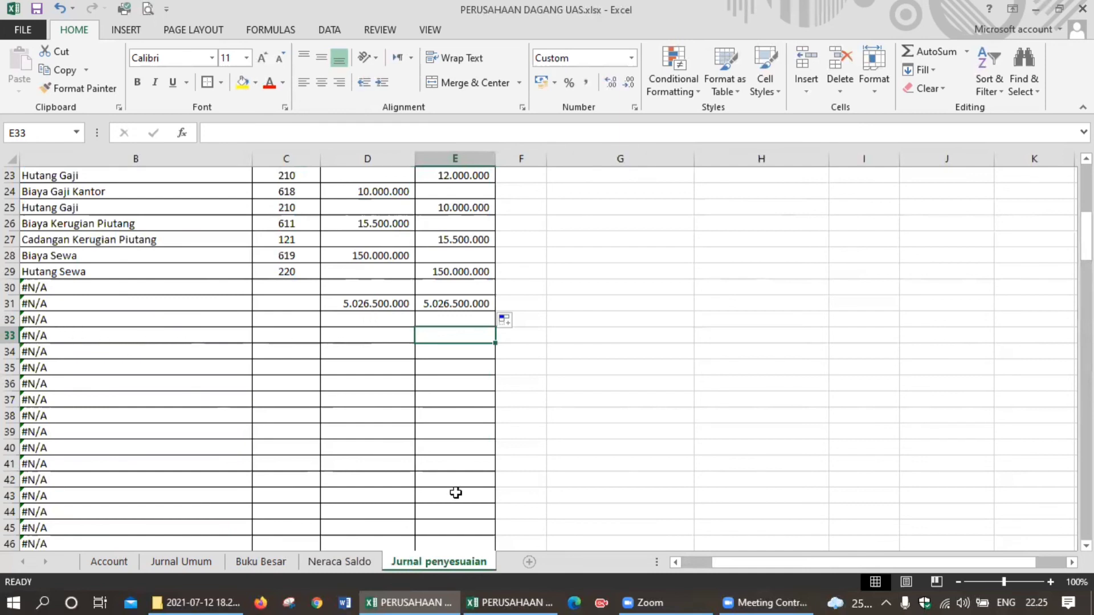
Delete the unused journal cells A32:E71 below the totals, using the Shift cells left option.
{"action": "left_click_drag", "start_coordinate": [696, 565], "coordinate": [645, 555]}
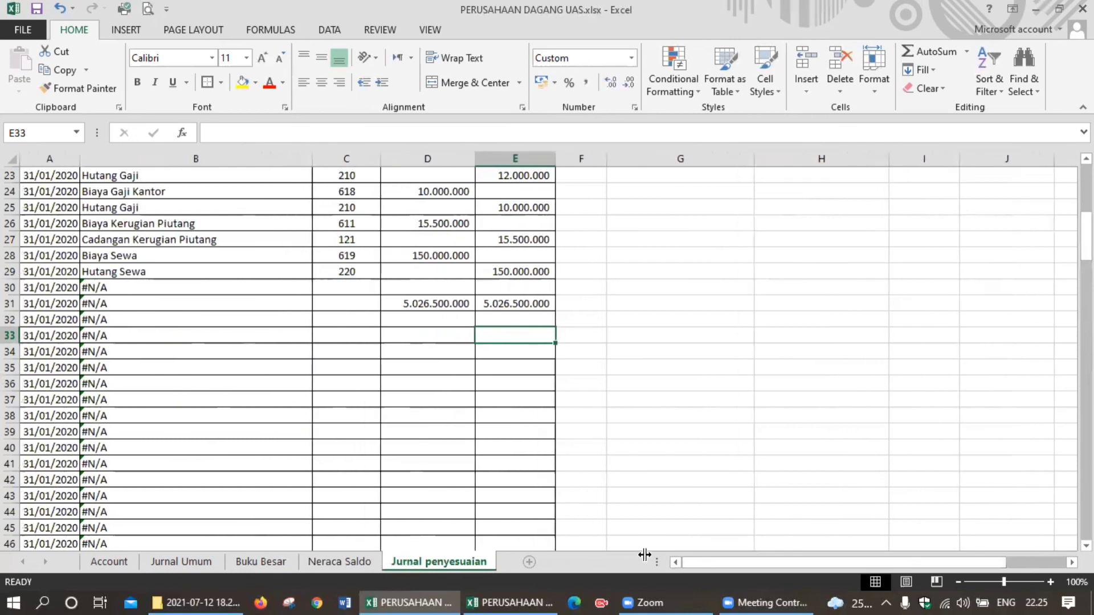
{"action": "left_click_drag", "start_coordinate": [49, 317], "coordinate": [481, 505]}
{"action": "right_click", "coordinate": [453, 436]}
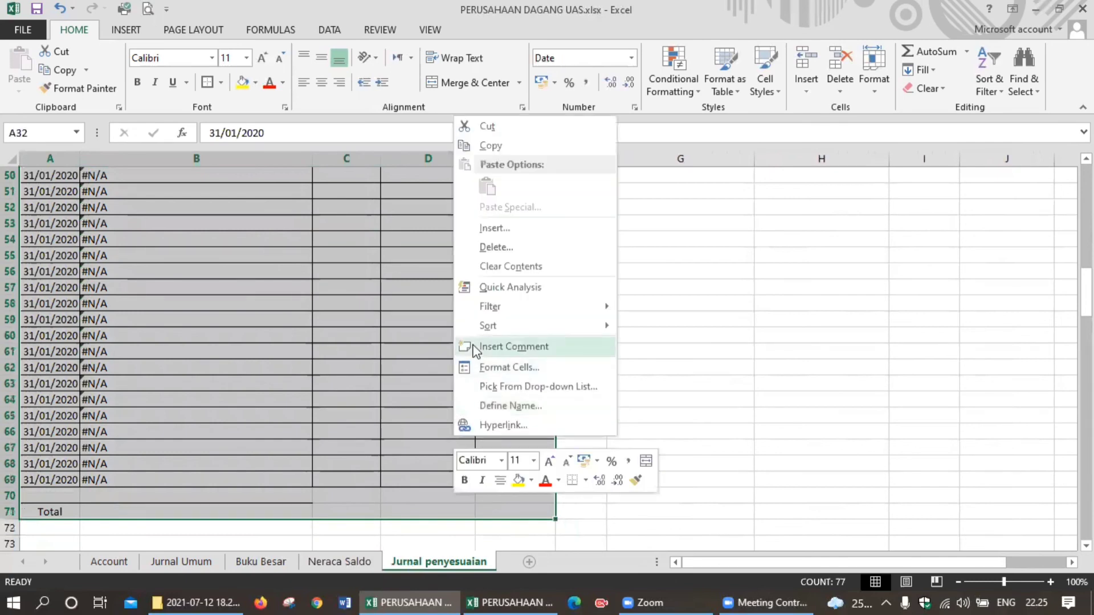
{"action": "left_click", "coordinate": [496, 247]}
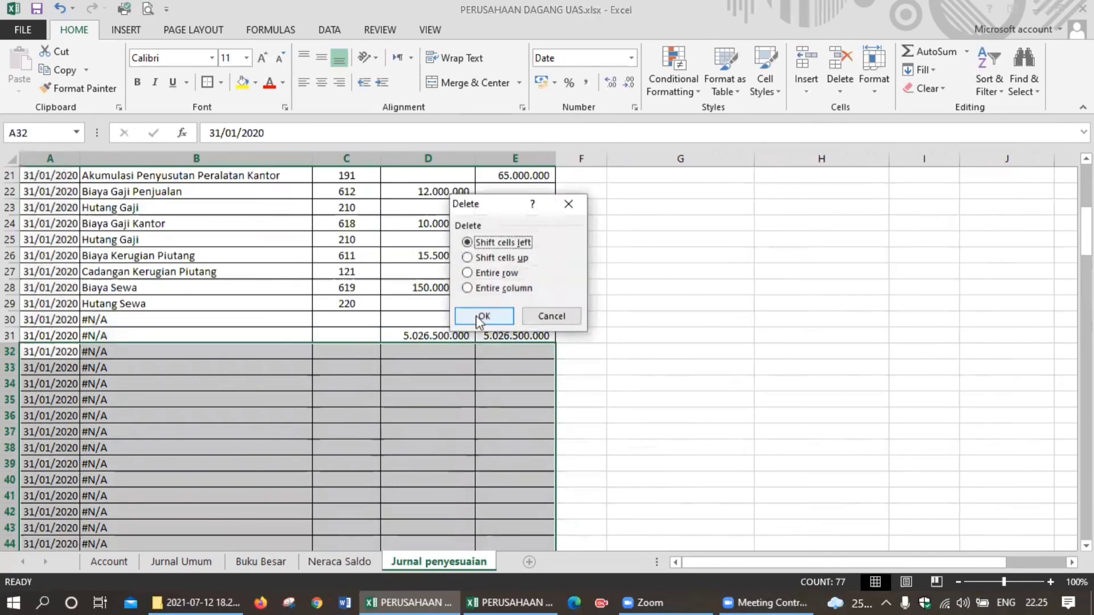
{"action": "left_click", "coordinate": [485, 317]}
Replace the lookup formula in B31 with the label Total.
{"action": "left_click", "coordinate": [107, 336]}
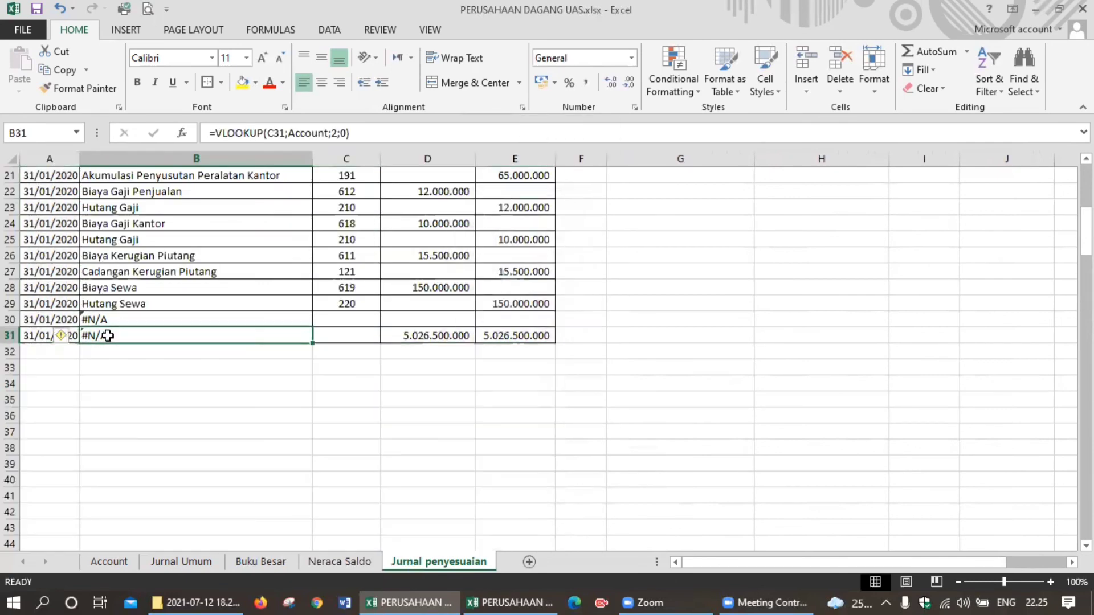
{"action": "key", "text": "BackSpace"}
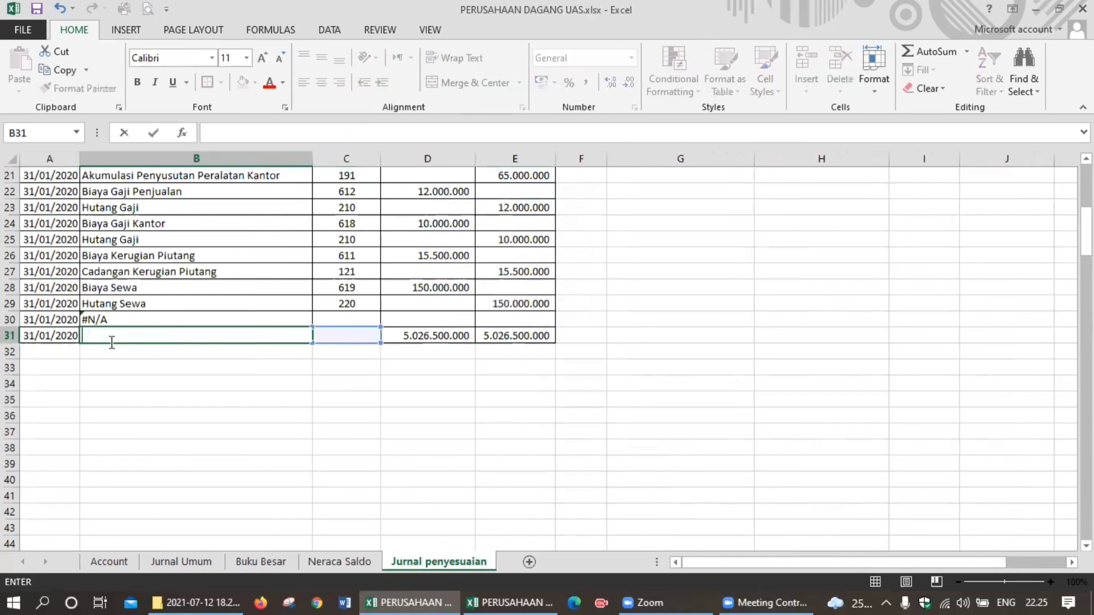
{"action": "type", "text": "Total"}
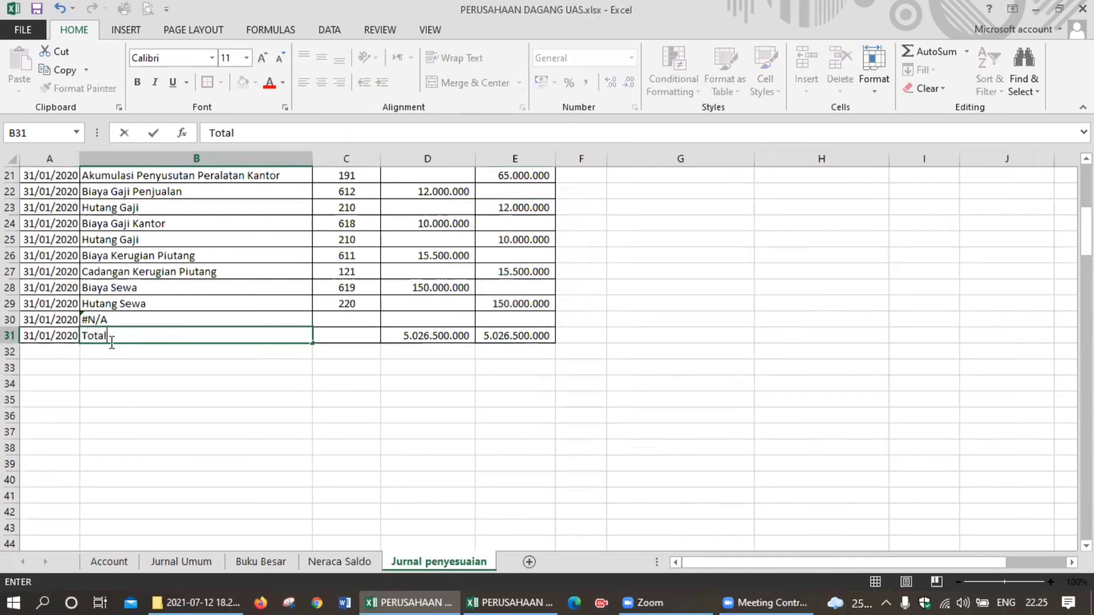
{"action": "key", "text": "Return"}
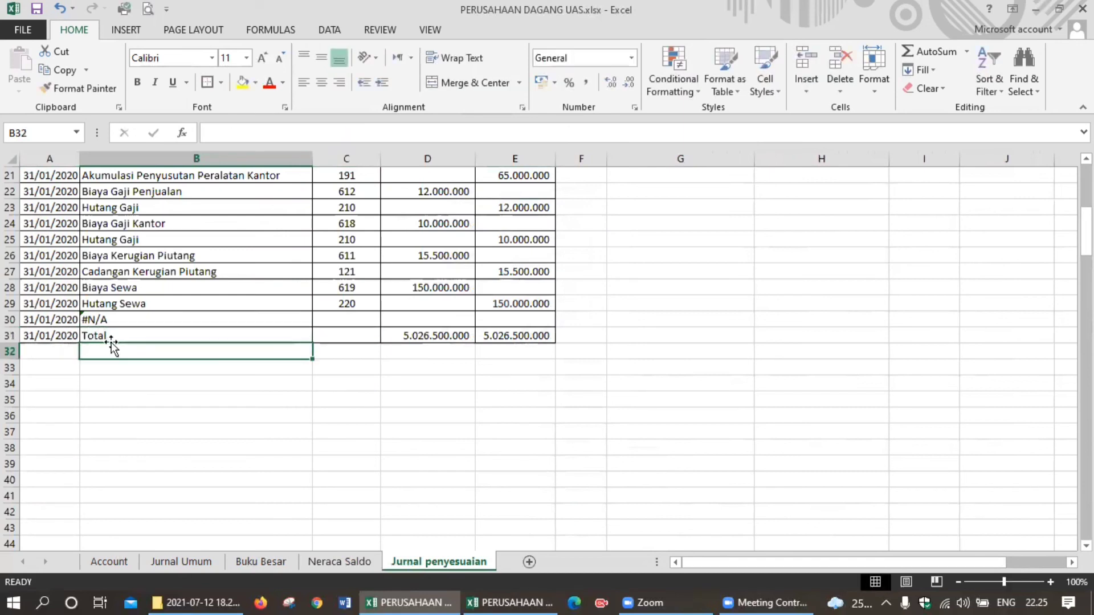
Clear the leftover dates in A31 and A30 and the lookup formula in B30.
{"action": "left_click", "coordinate": [65, 337]}
{"action": "key", "text": "BackSpace"}
{"action": "left_click", "coordinate": [57, 319]}
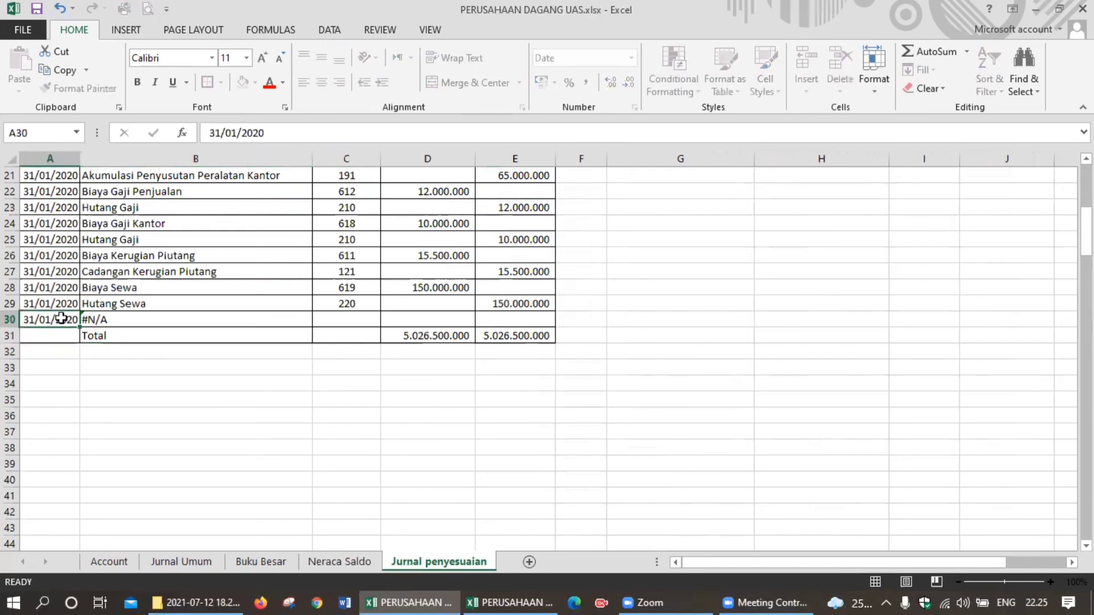
{"action": "key", "text": "BackSpace"}
{"action": "left_click", "coordinate": [101, 320]}
{"action": "key", "text": "Delete"}
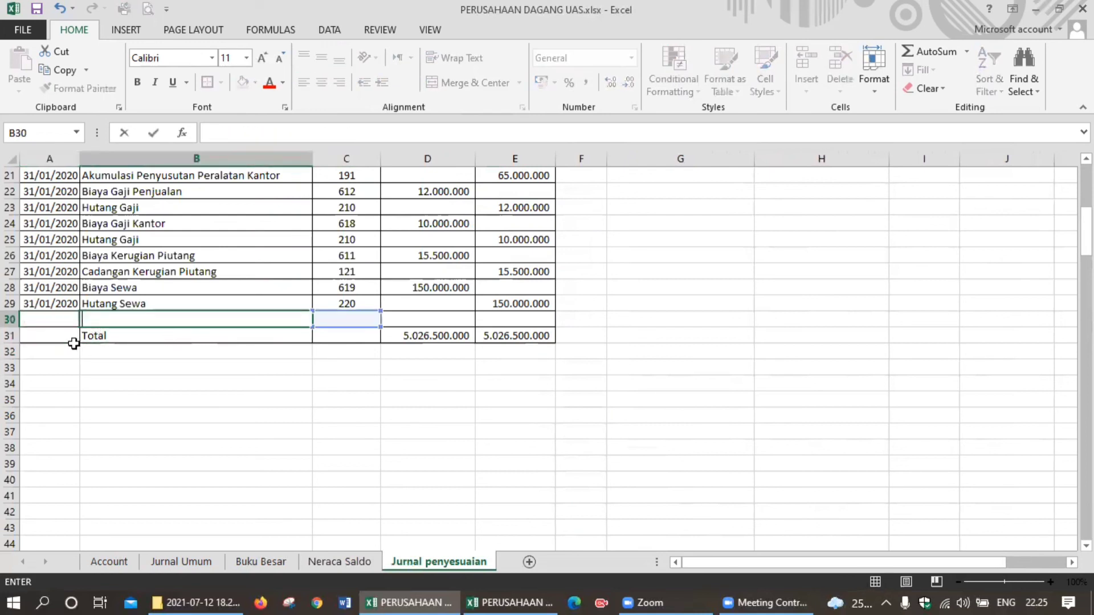
Merge and center the Total label across A31:C31.
{"action": "left_click", "coordinate": [72, 340]}
{"action": "left_click_drag", "start_coordinate": [68, 332], "coordinate": [512, 335]}
{"action": "left_click", "coordinate": [467, 83]}
{"action": "left_click", "coordinate": [353, 367]}
Format the total row A31:E31 in bold with font size 12.
{"action": "left_click", "coordinate": [375, 338]}
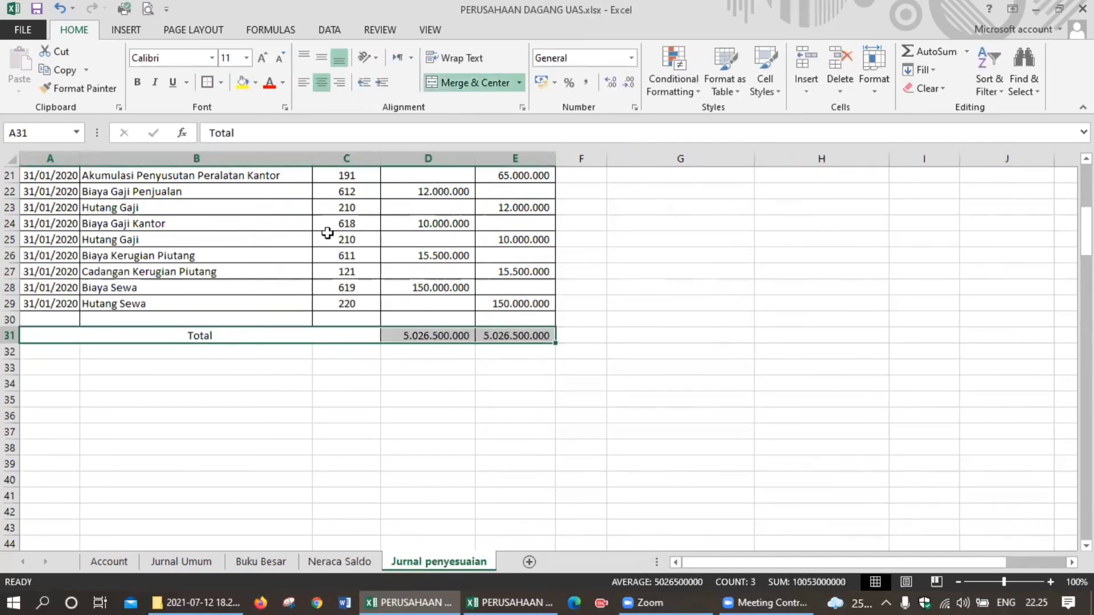
{"action": "left_click", "coordinate": [137, 82]}
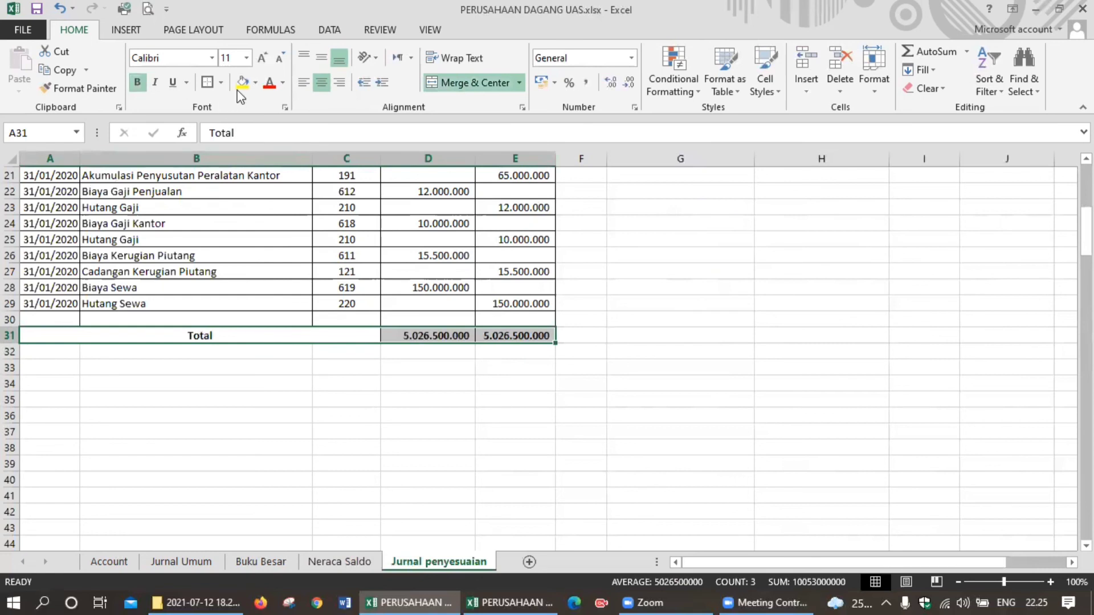
{"action": "left_click", "coordinate": [246, 58]}
{"action": "left_click", "coordinate": [227, 138]}
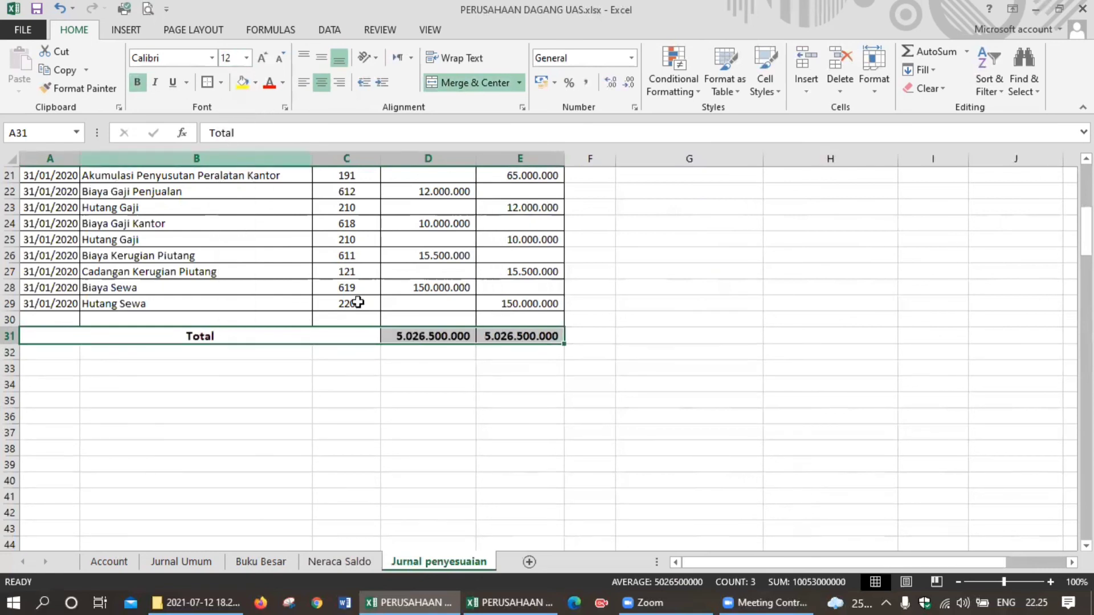
{"action": "left_click", "coordinate": [441, 411]}
{"action": "scroll", "coordinate": [466, 395], "scroll_direction": "up", "scroll_amount": 7}
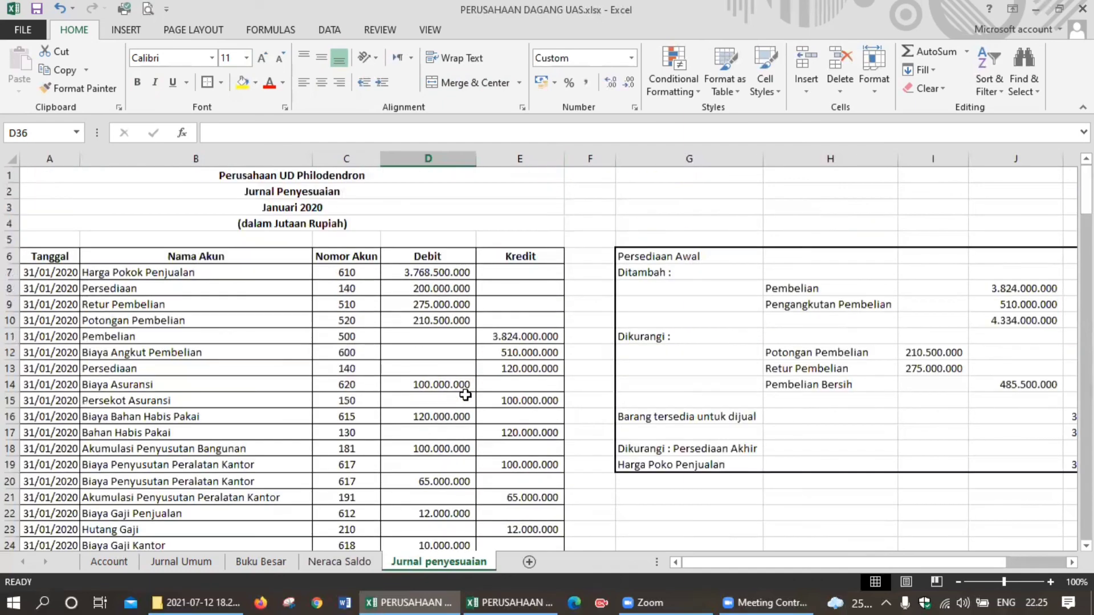
{"action": "scroll", "coordinate": [362, 372], "scroll_direction": "down", "scroll_amount": 5}
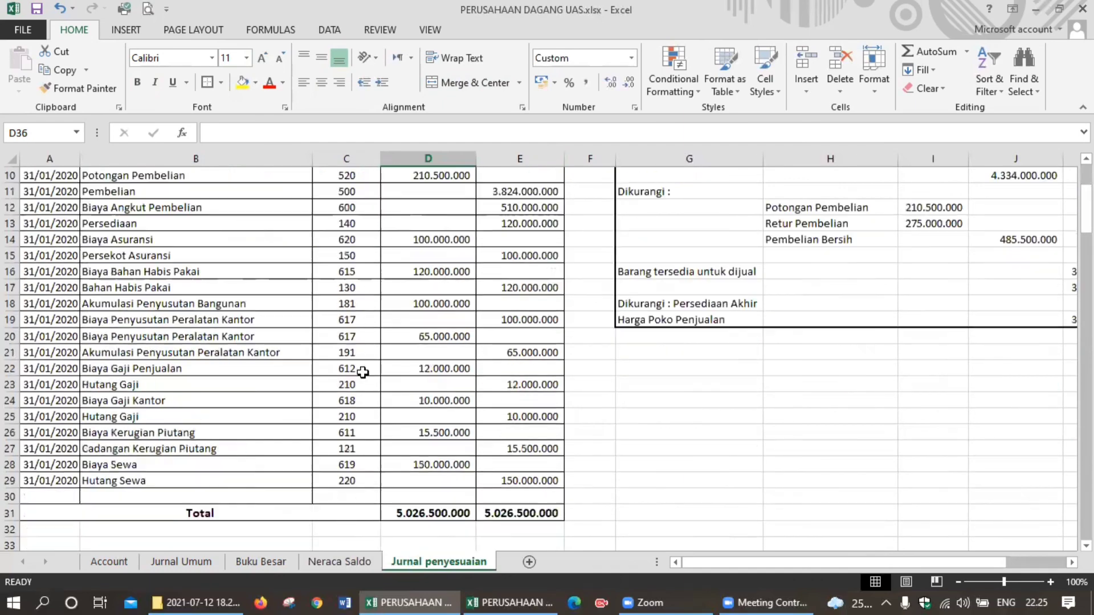
{"action": "scroll", "coordinate": [362, 372], "scroll_direction": "up", "scroll_amount": 2}
{"action": "scroll", "coordinate": [362, 377], "scroll_direction": "up", "scroll_amount": 3}
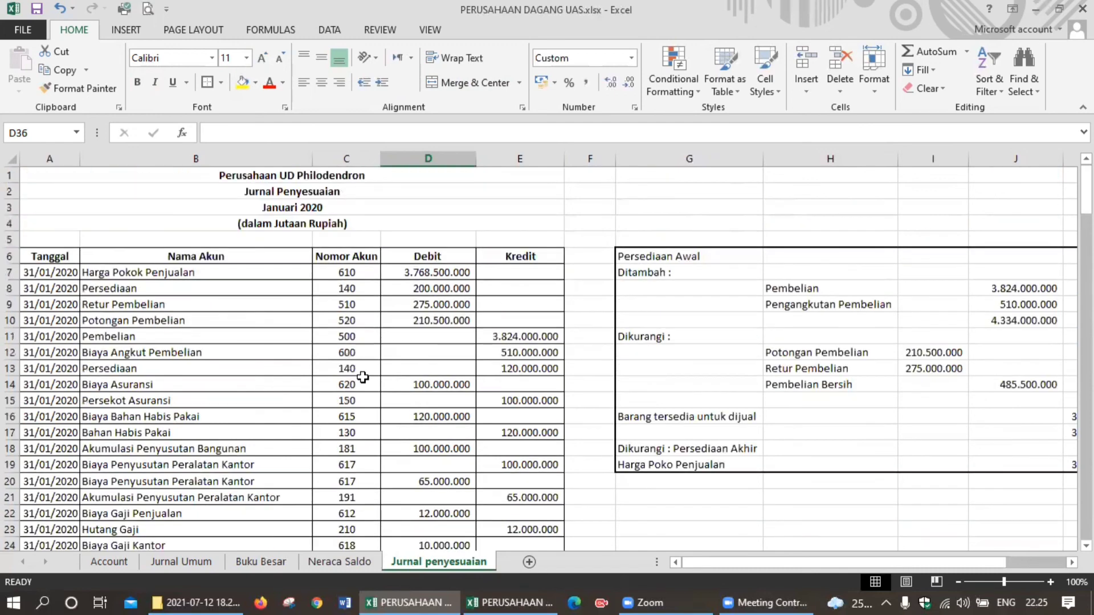